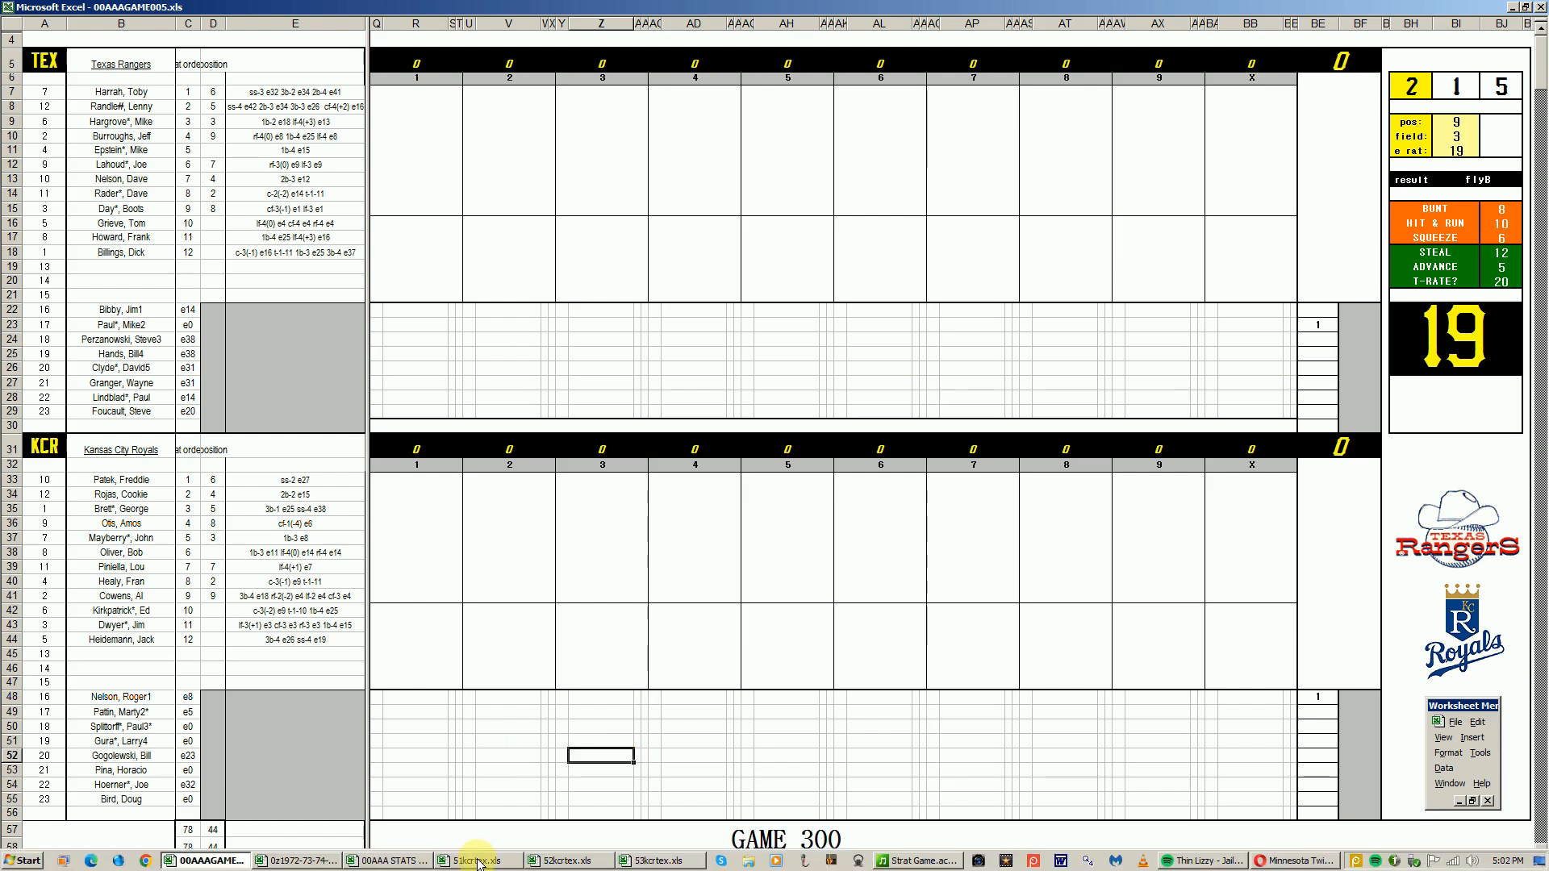
# Step: Switch to the 51kcrtex.xls score sheet and review Game 297's key plays by inning and the Texas starting pitchers
pyautogui.click(481, 863)
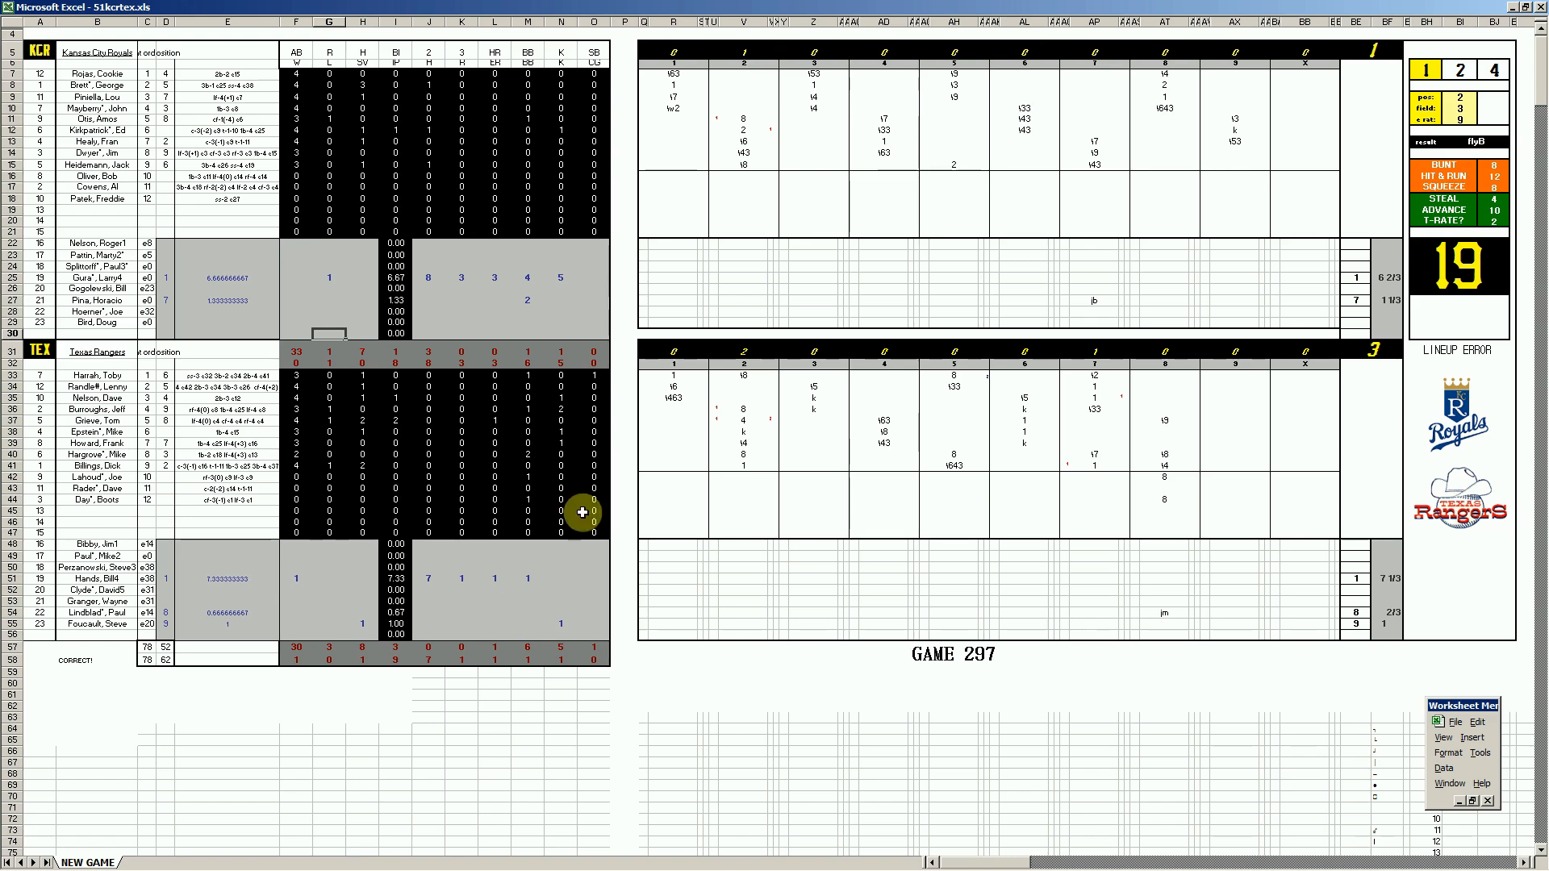
pyautogui.click(743, 132)
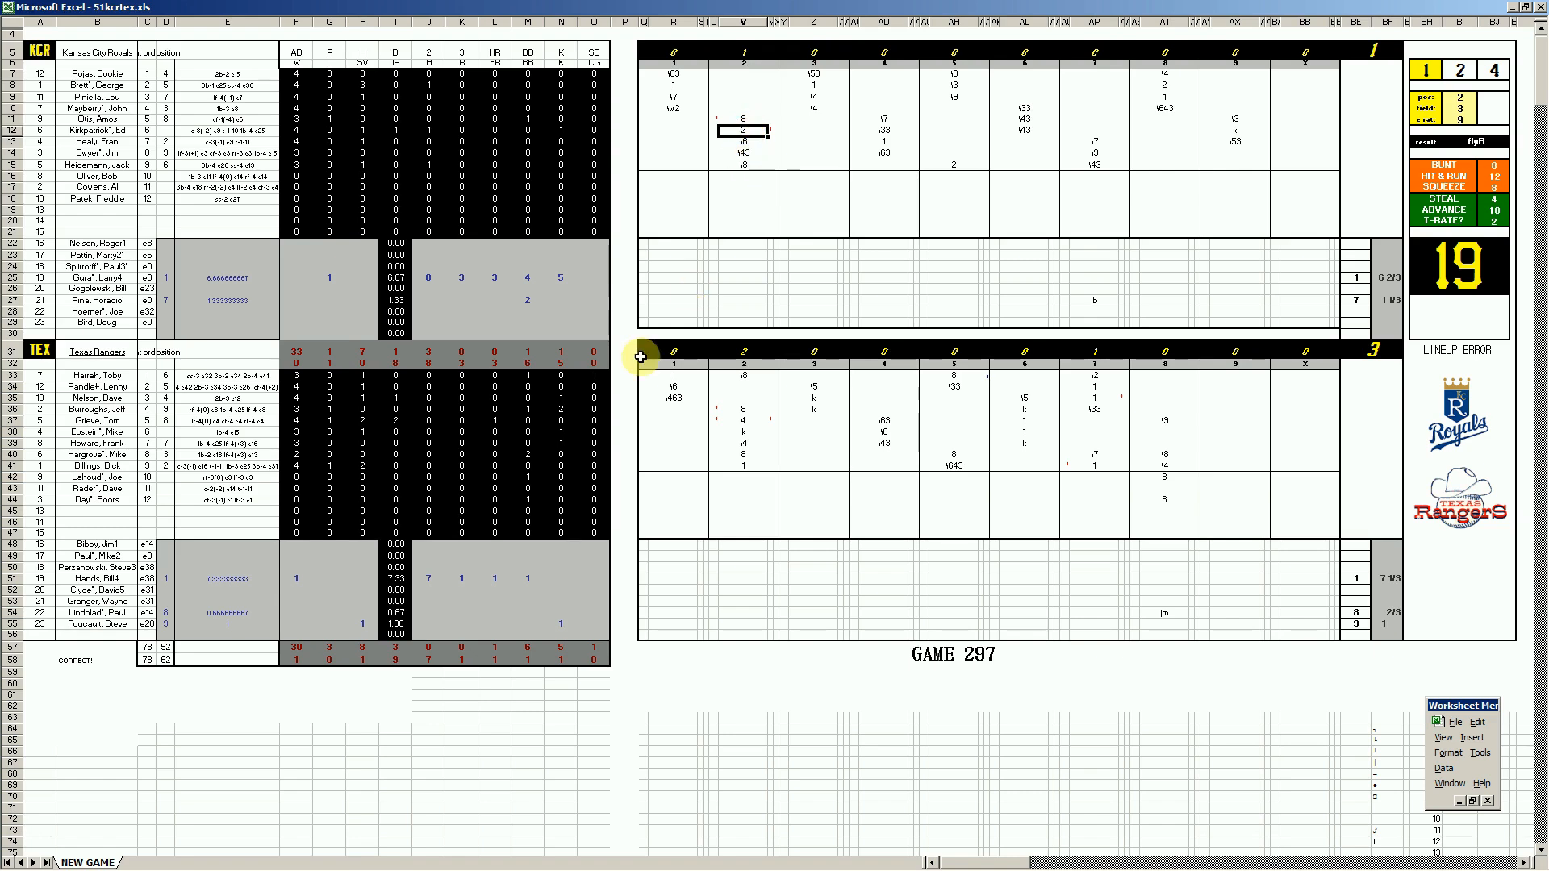
pyautogui.click(741, 423)
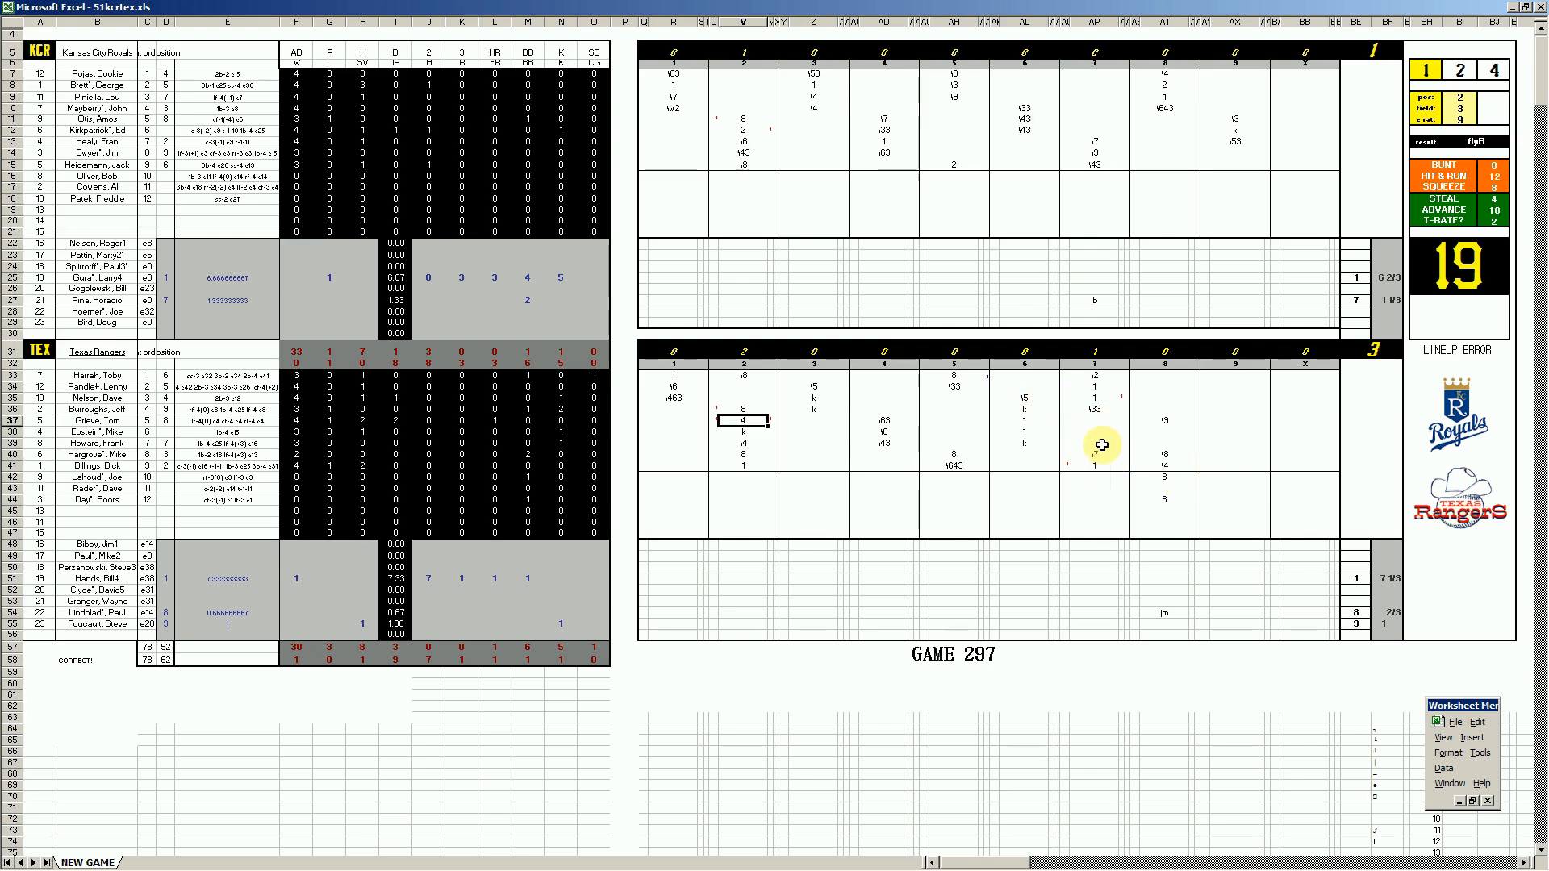
pyautogui.click(1103, 399)
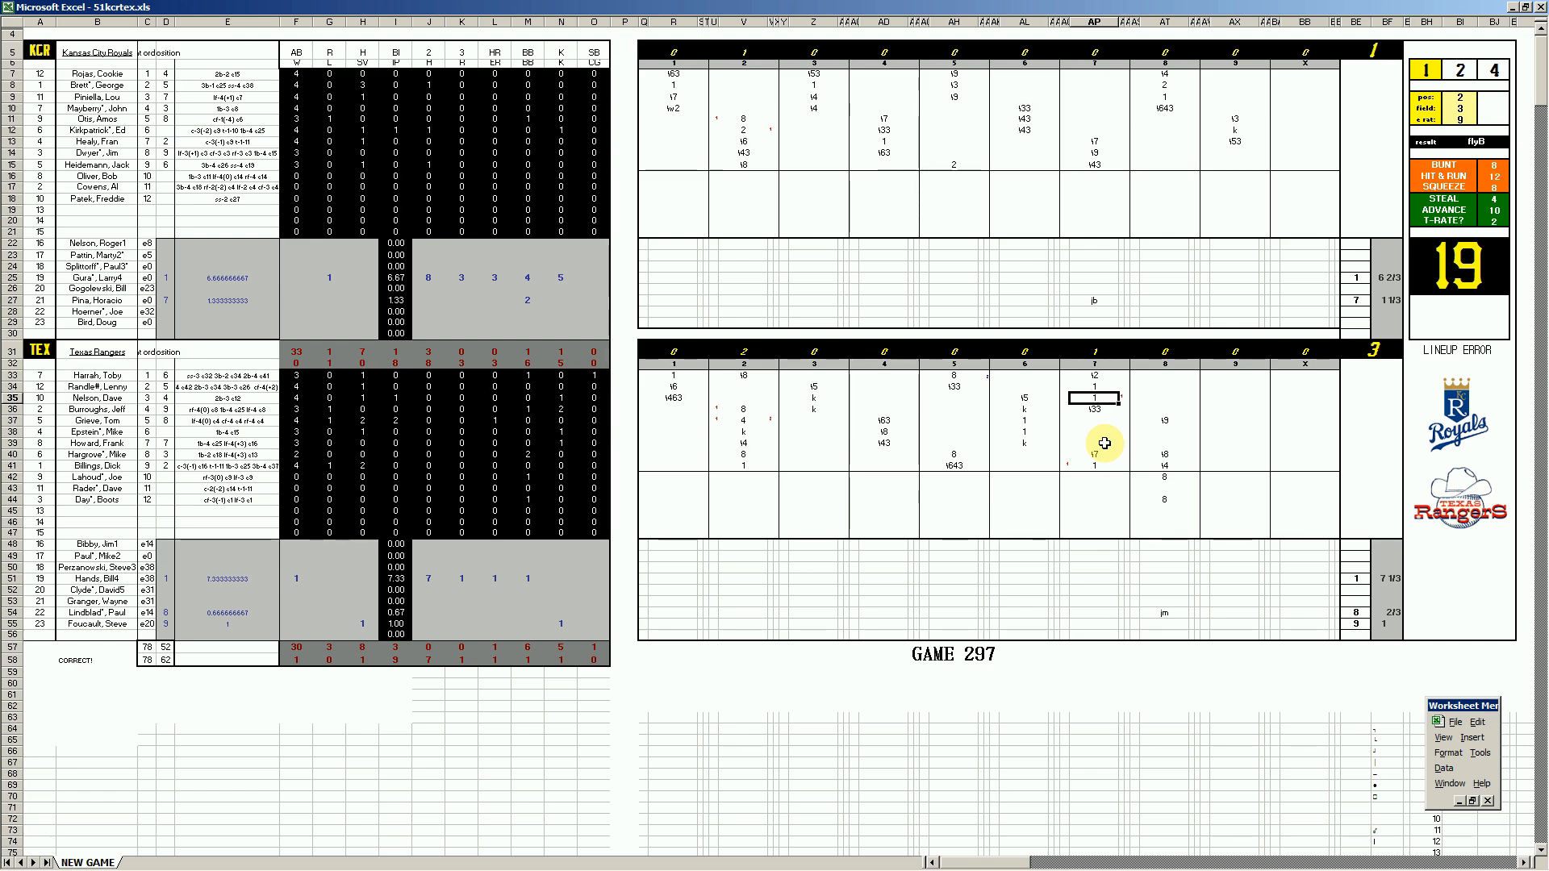
pyautogui.click(1170, 109)
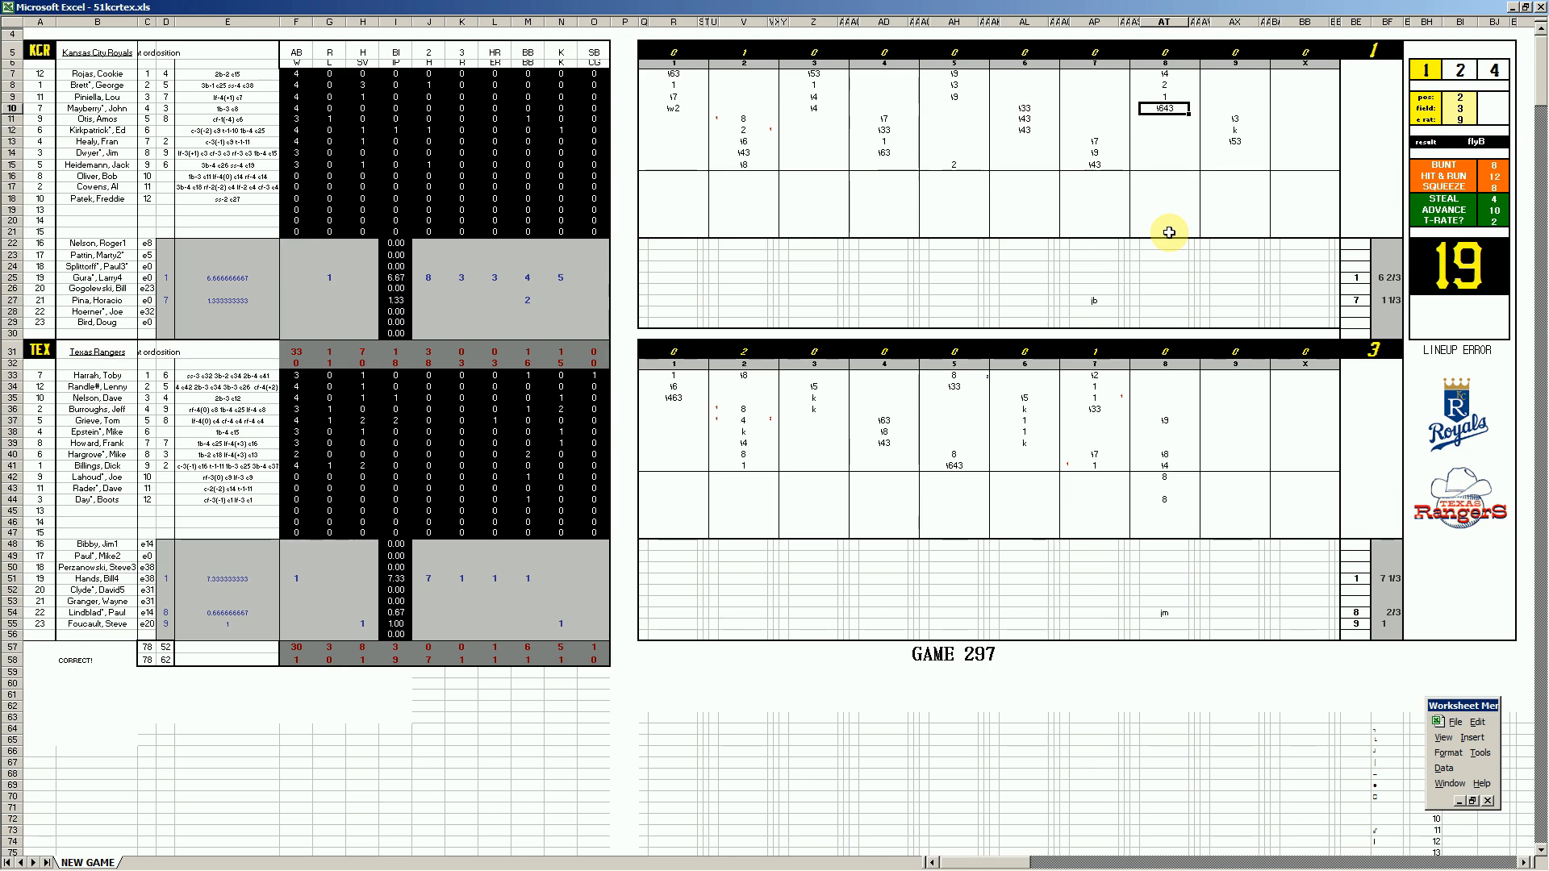
pyautogui.click(1247, 120)
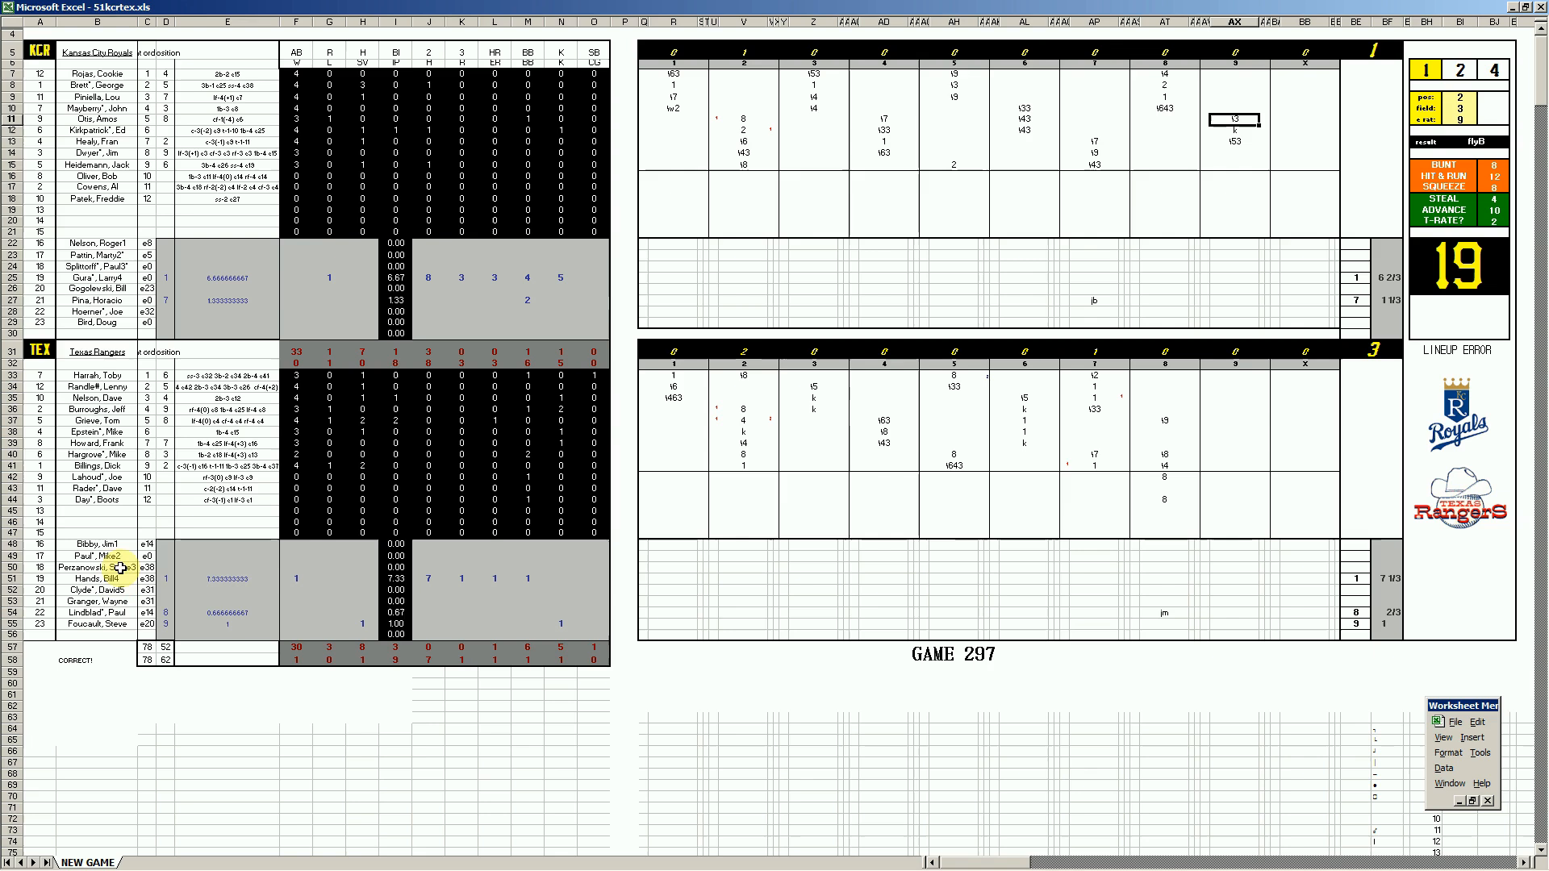
pyautogui.moveTo(121, 543); pyautogui.dragTo(130, 589)
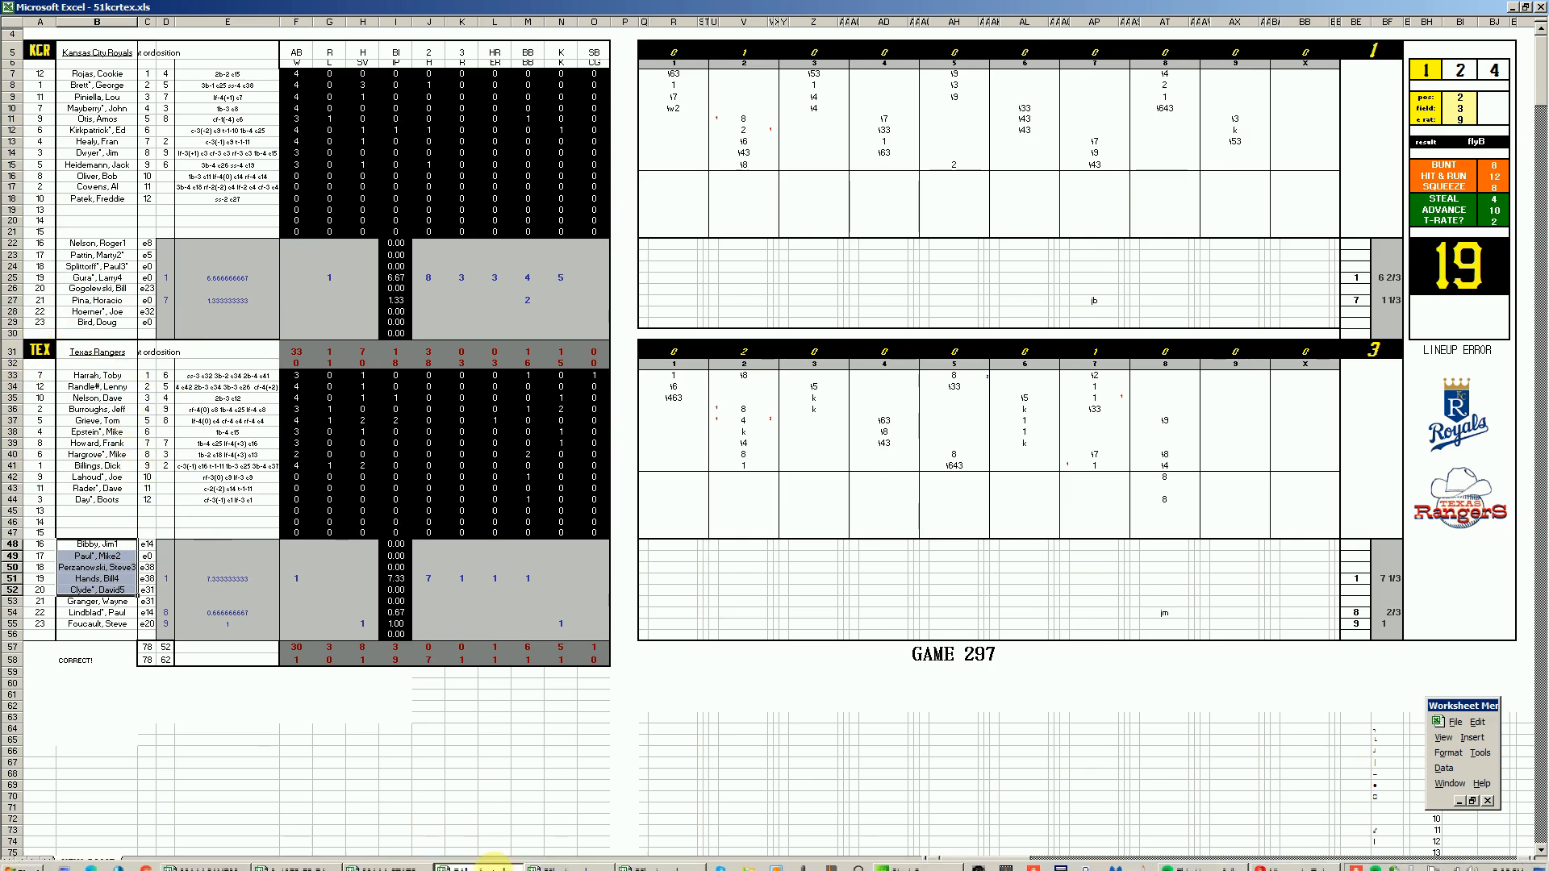
pyautogui.moveTo(549, 864)
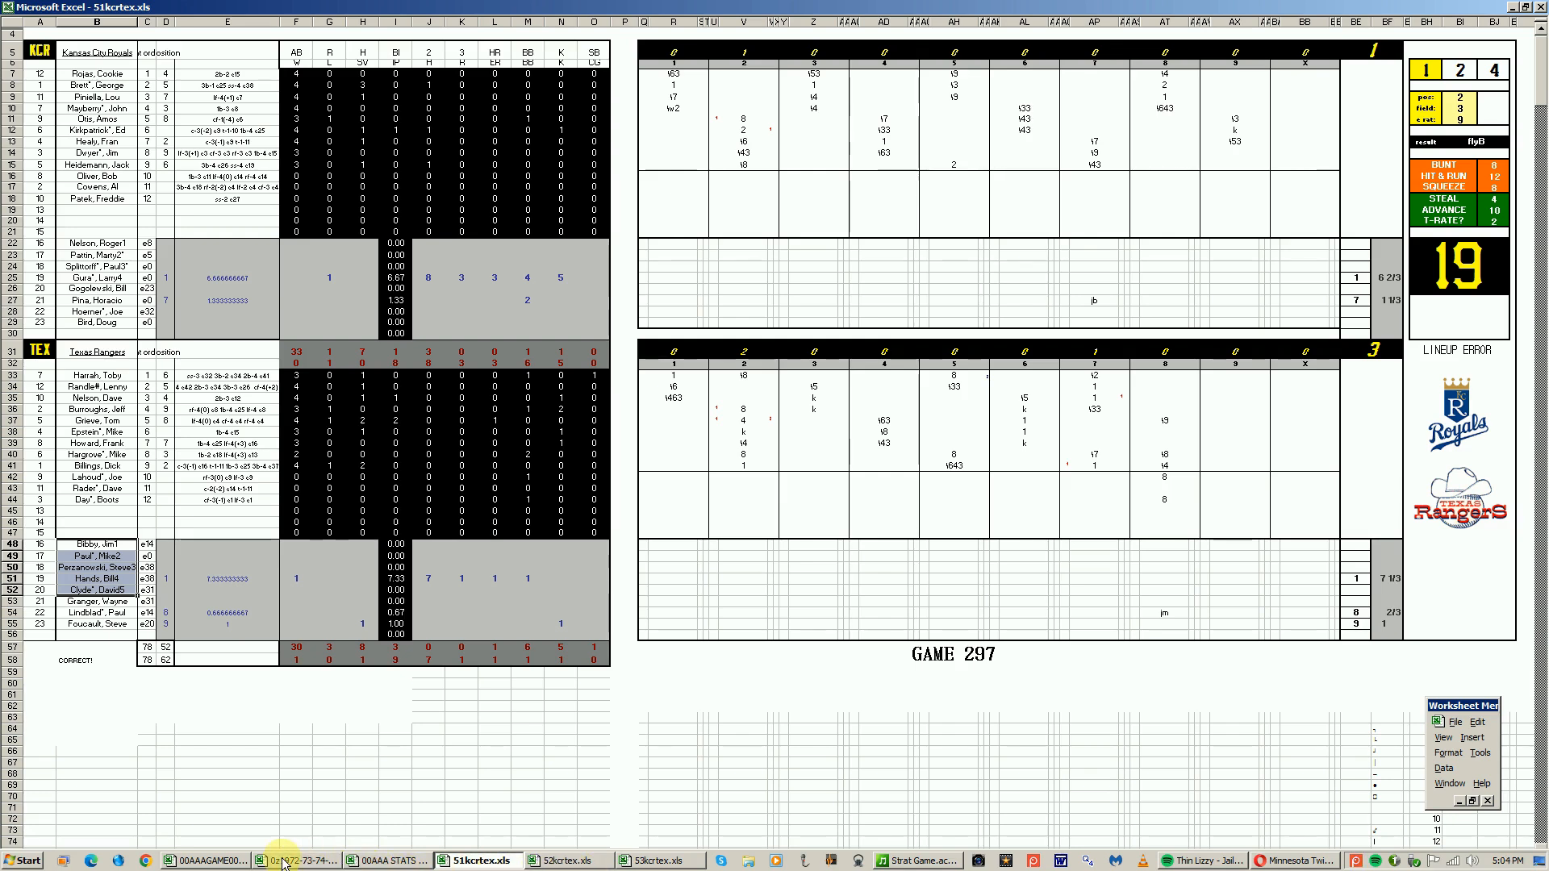
pyautogui.moveTo(284, 864)
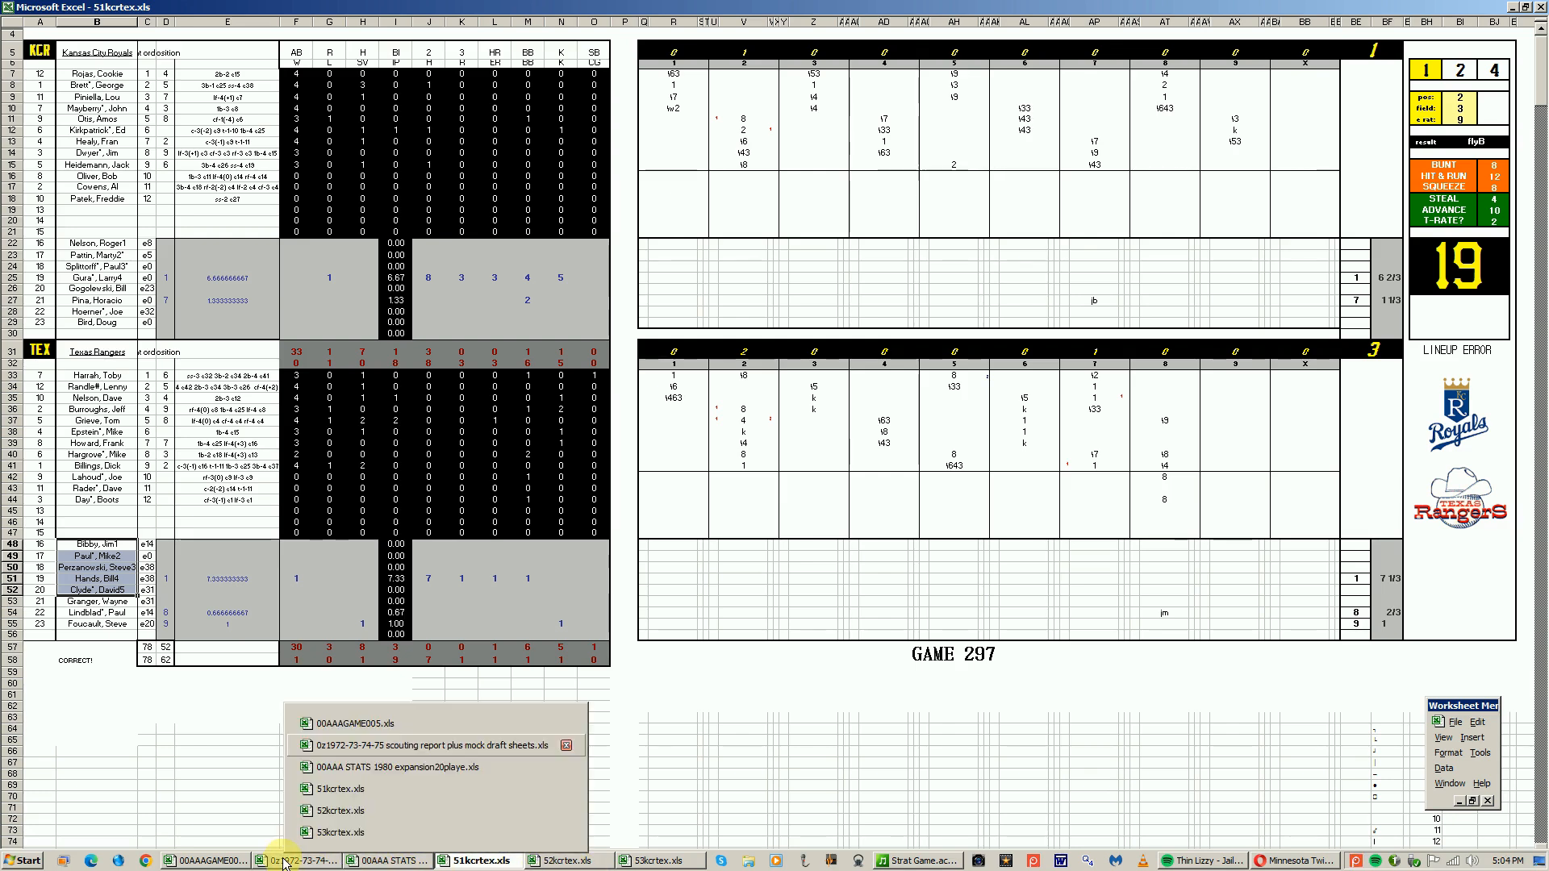
pyautogui.click(284, 861)
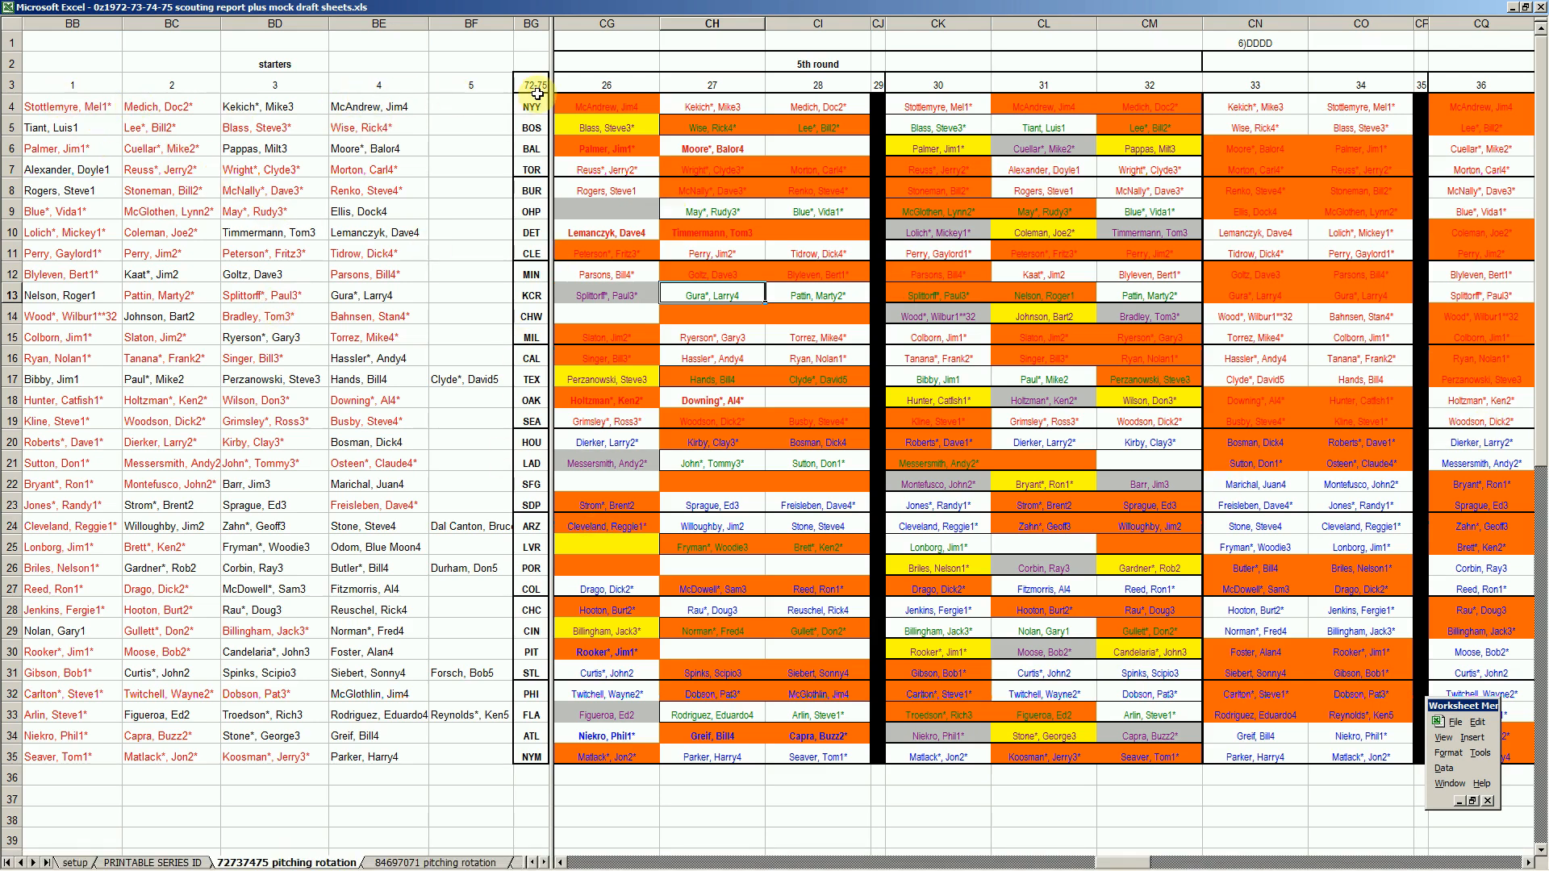
pyautogui.moveTo(81, 114); pyautogui.dragTo(397, 107)
pyautogui.click(89, 86)
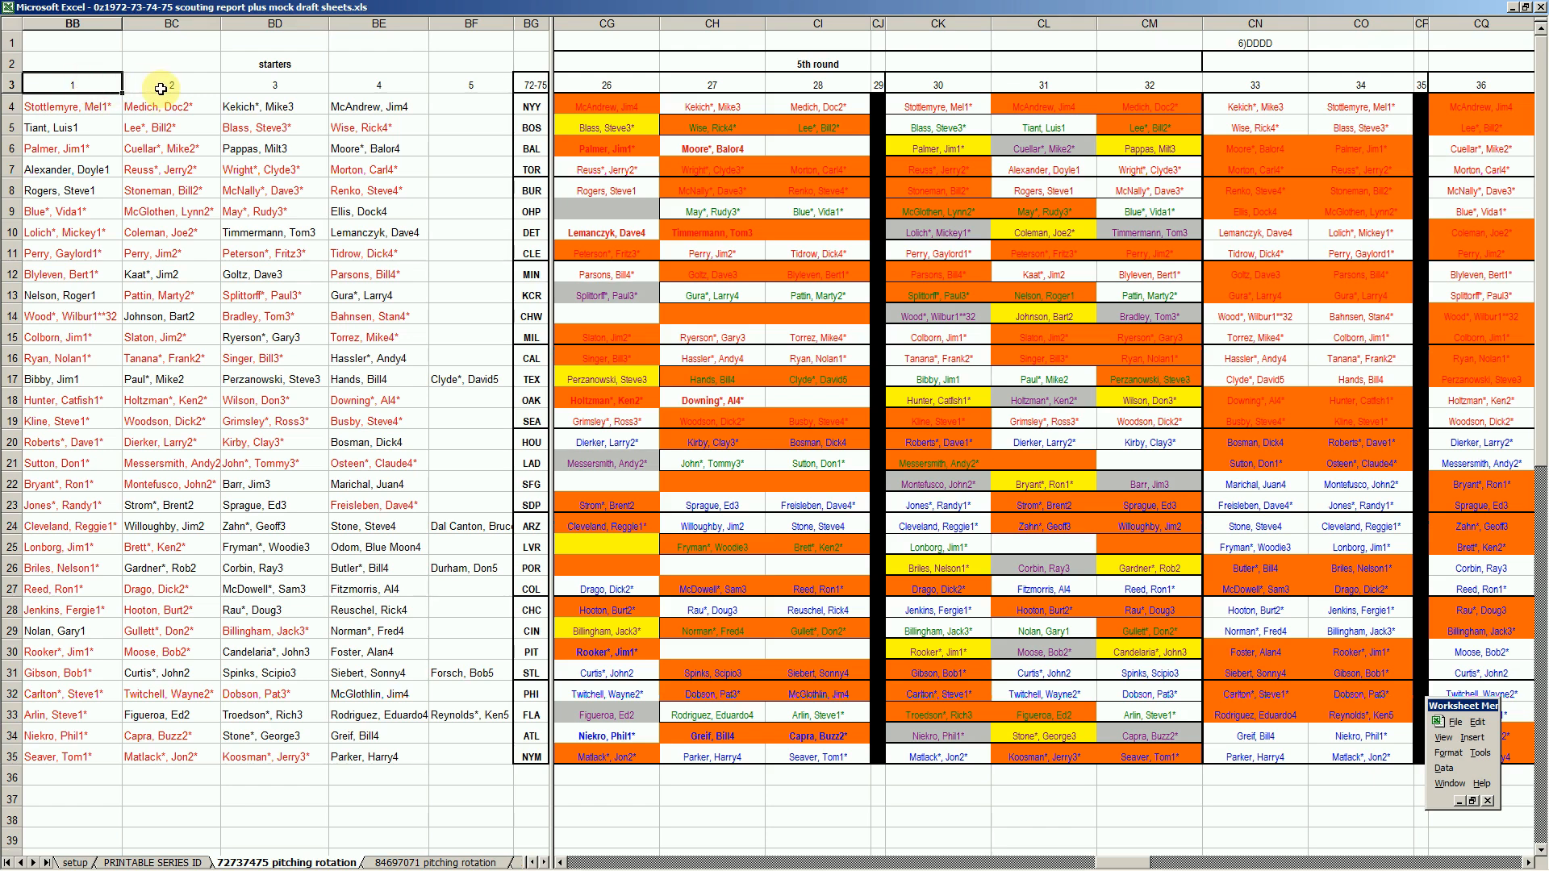
pyautogui.click(95, 112)
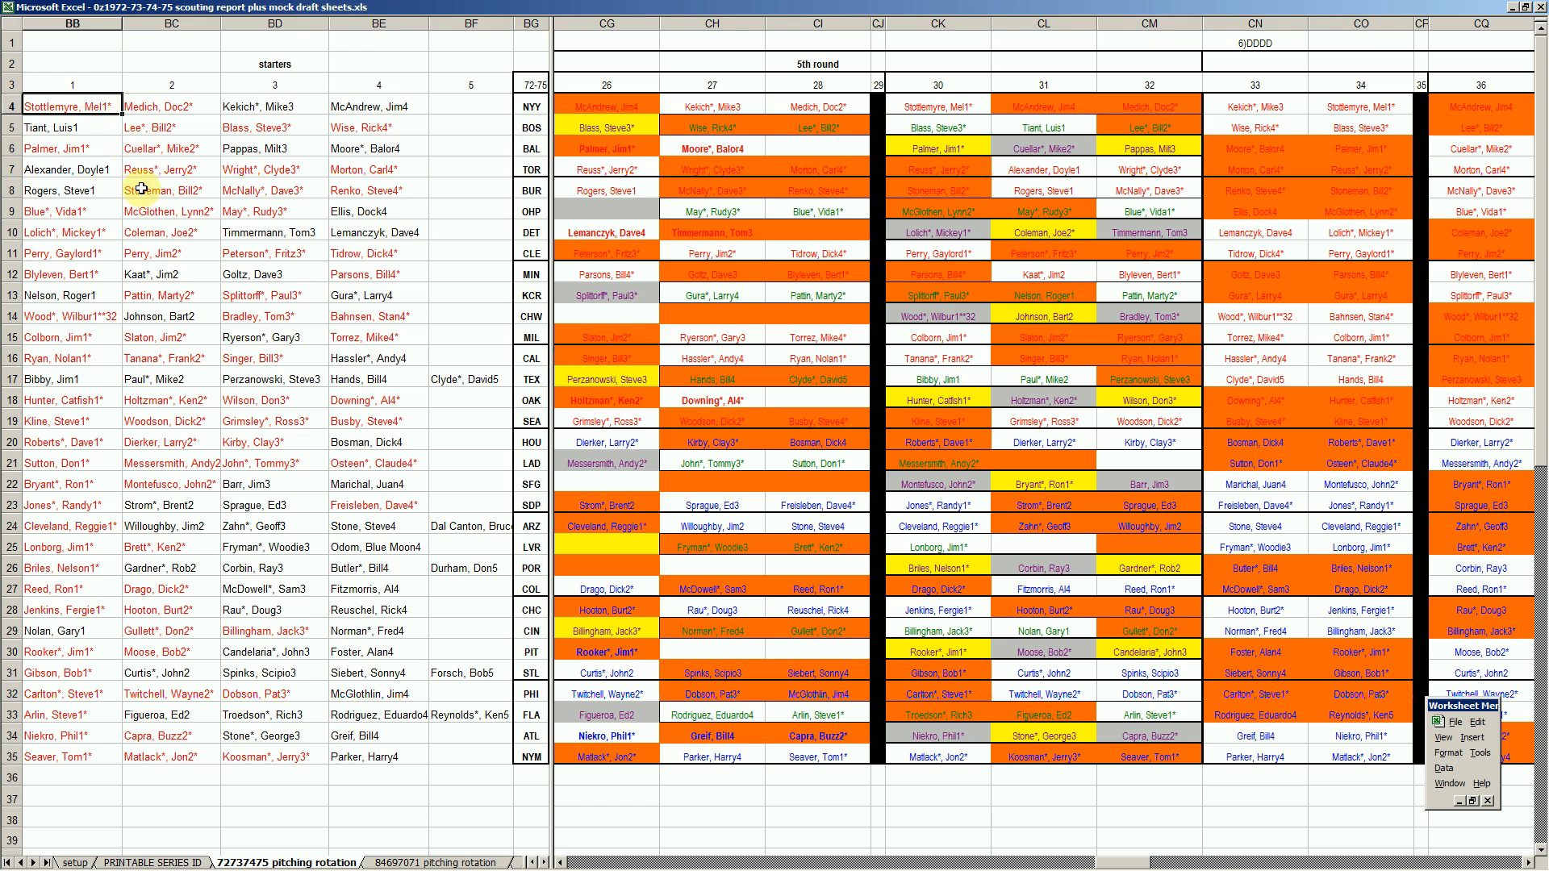
pyautogui.moveTo(75, 380); pyautogui.dragTo(435, 373)
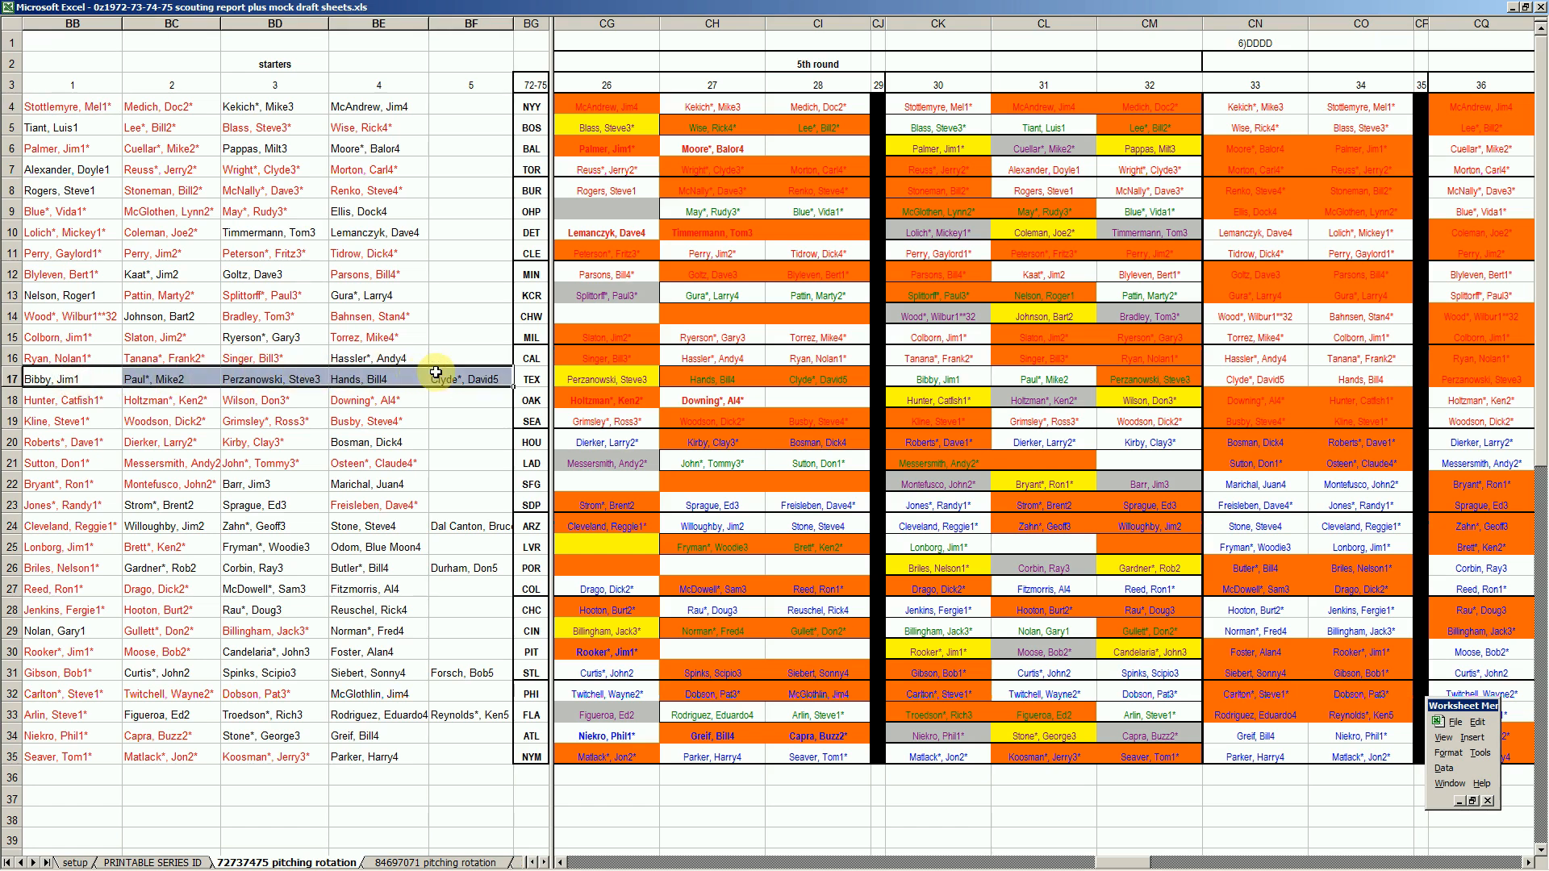
pyautogui.click(234, 406)
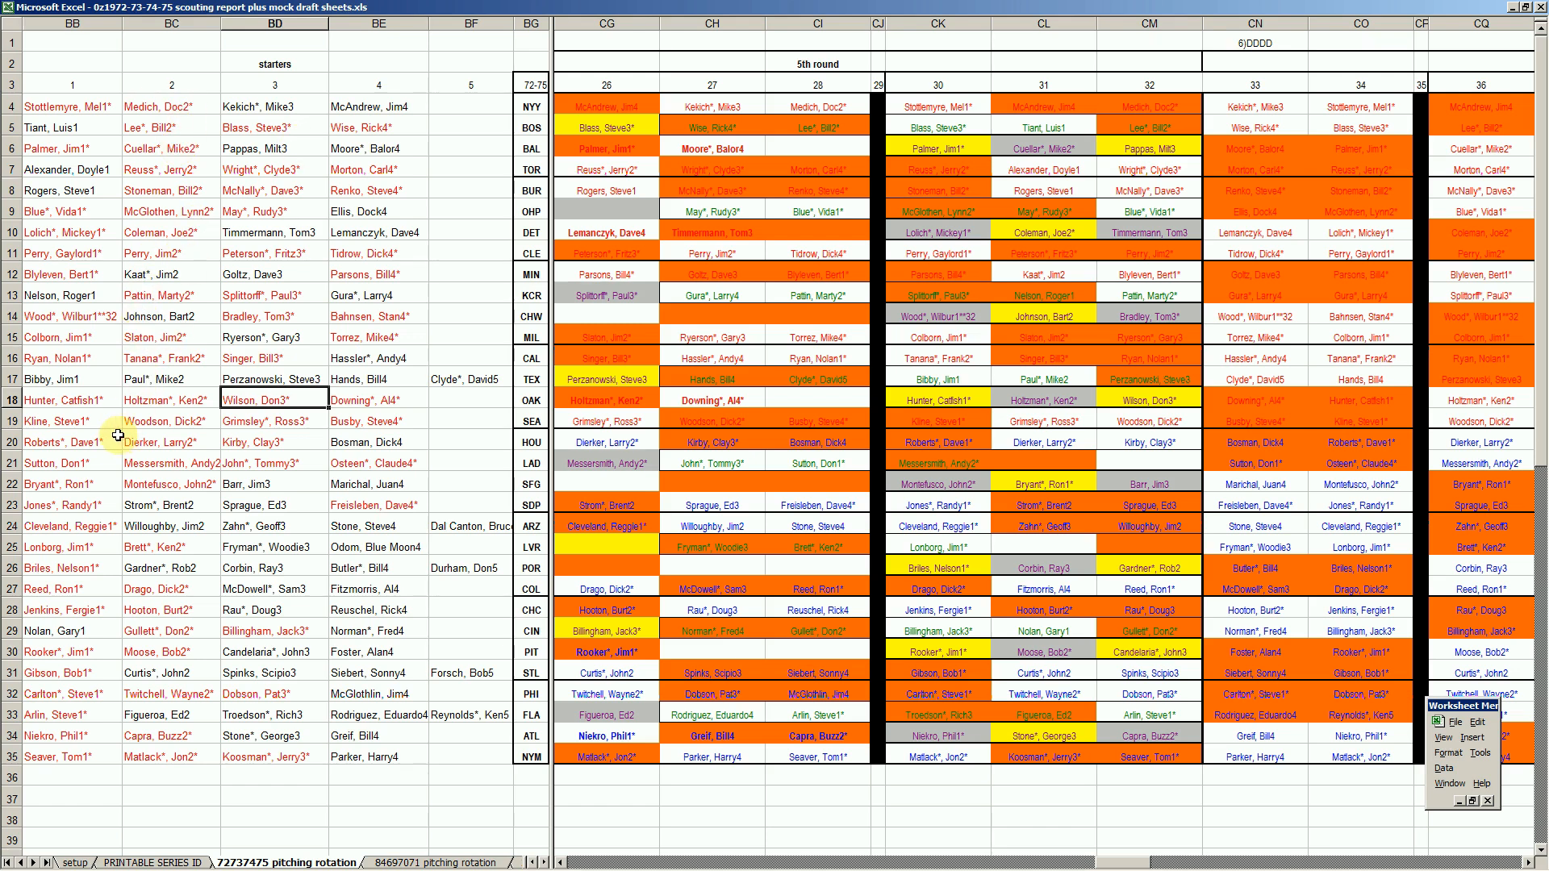
pyautogui.moveTo(75, 387); pyautogui.dragTo(448, 379)
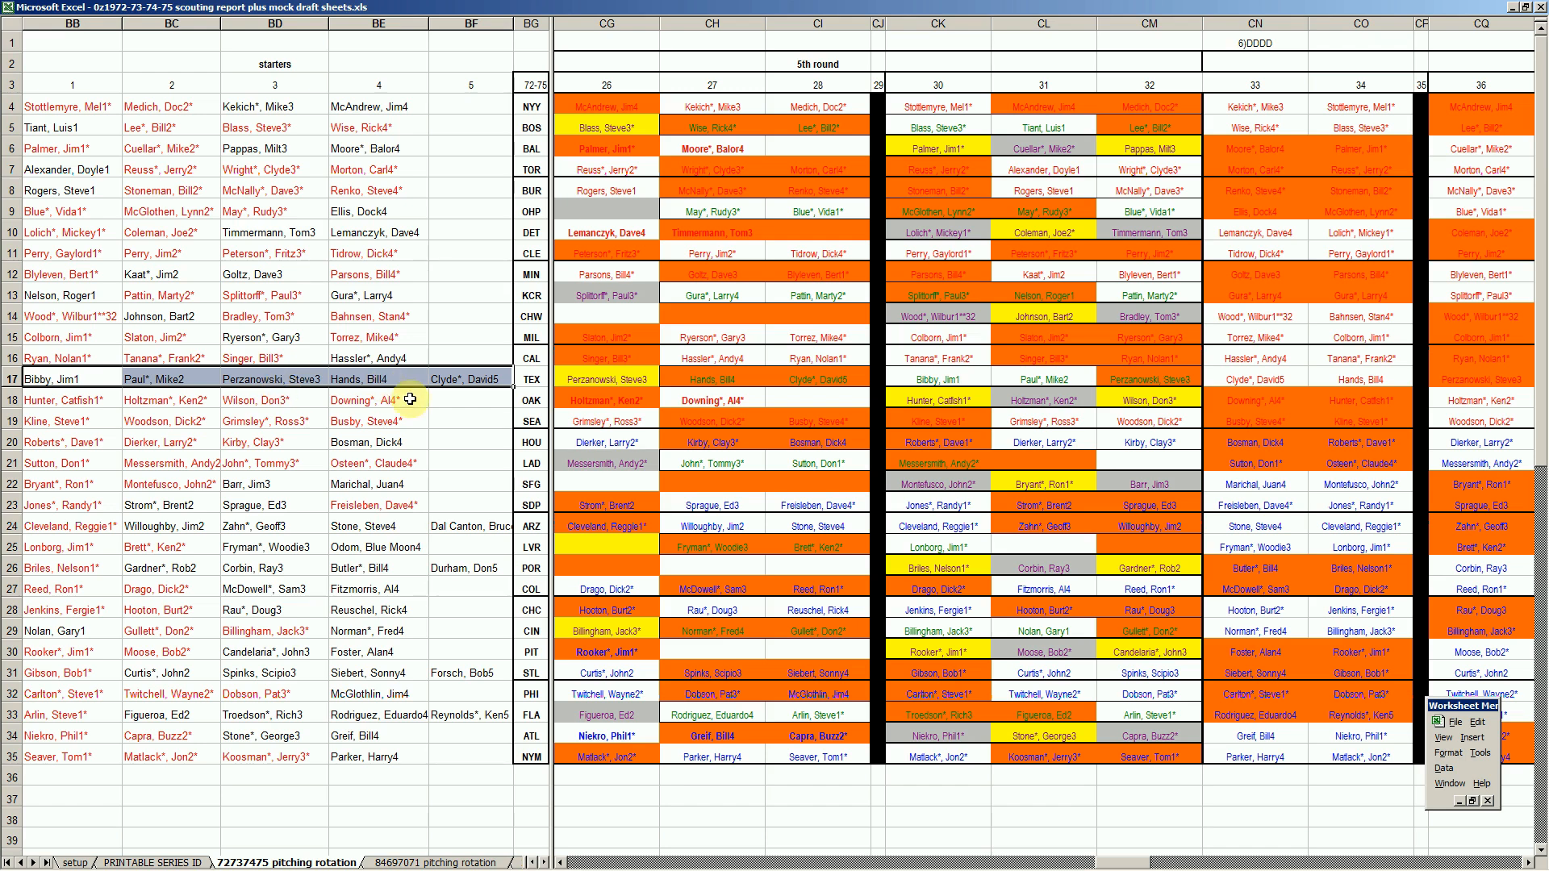
pyautogui.click(484, 389)
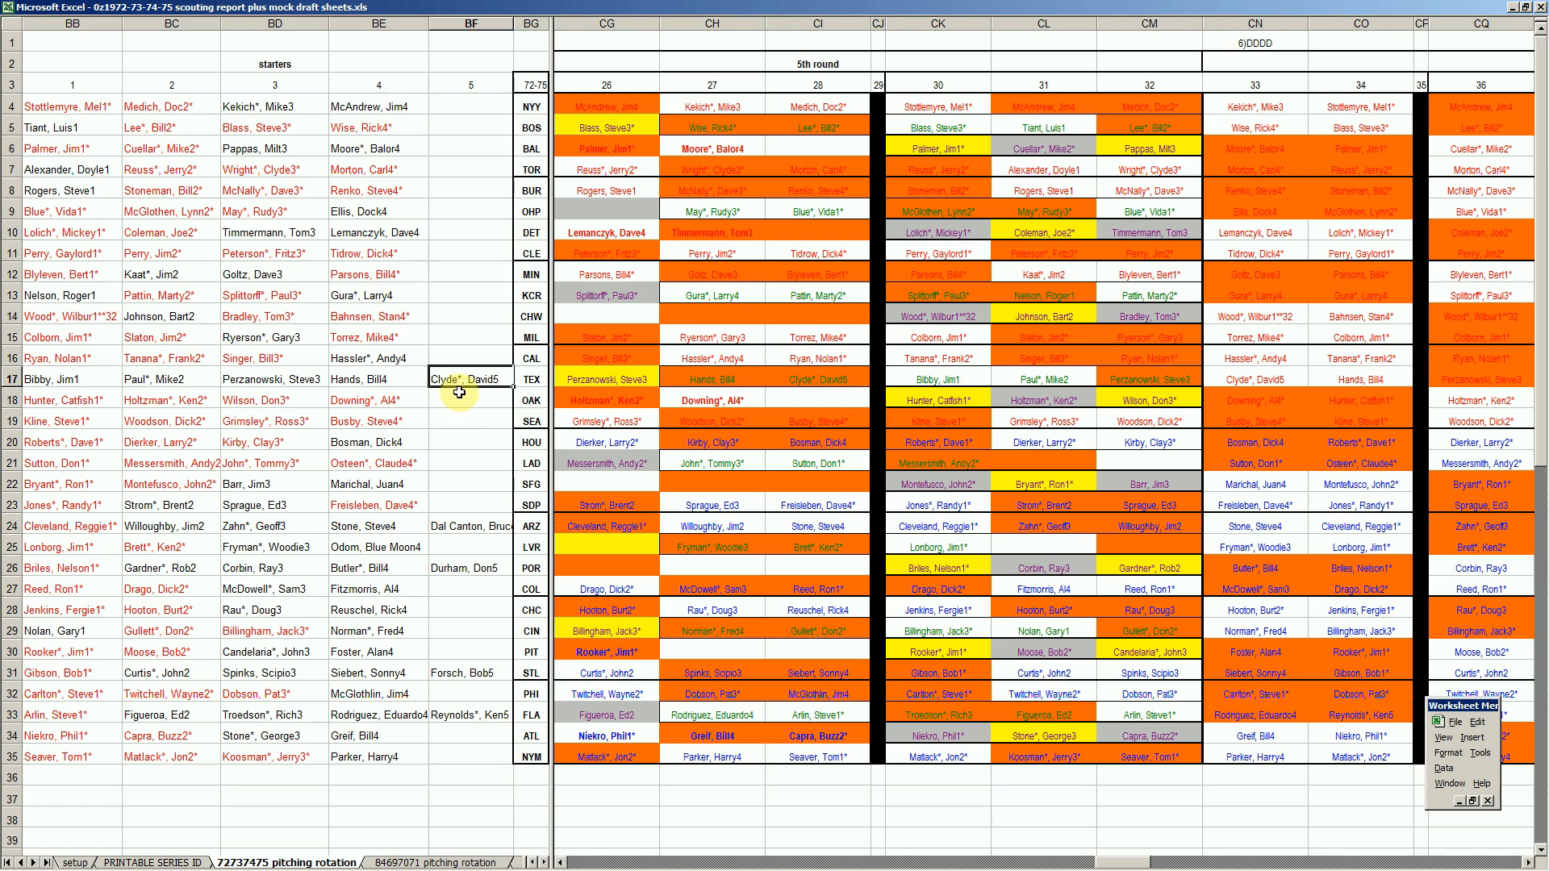
# Step: Switch to the Opera browser and examine the scores, game details and line score of the June 27, 1973 Twins–Rangers game
pyautogui.moveTo(443, 861)
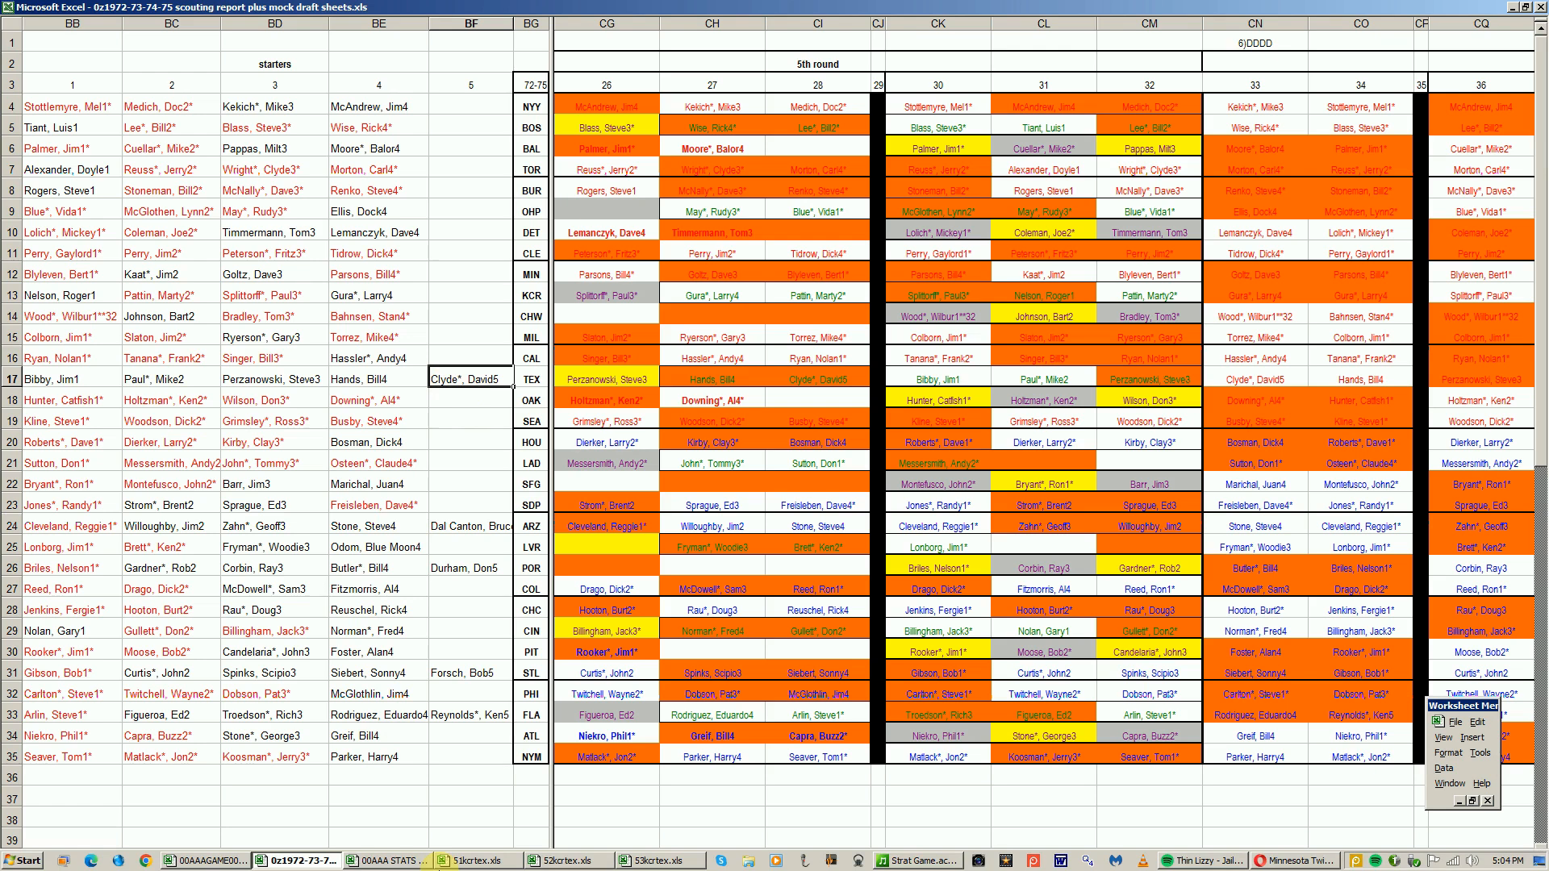
pyautogui.click(1280, 862)
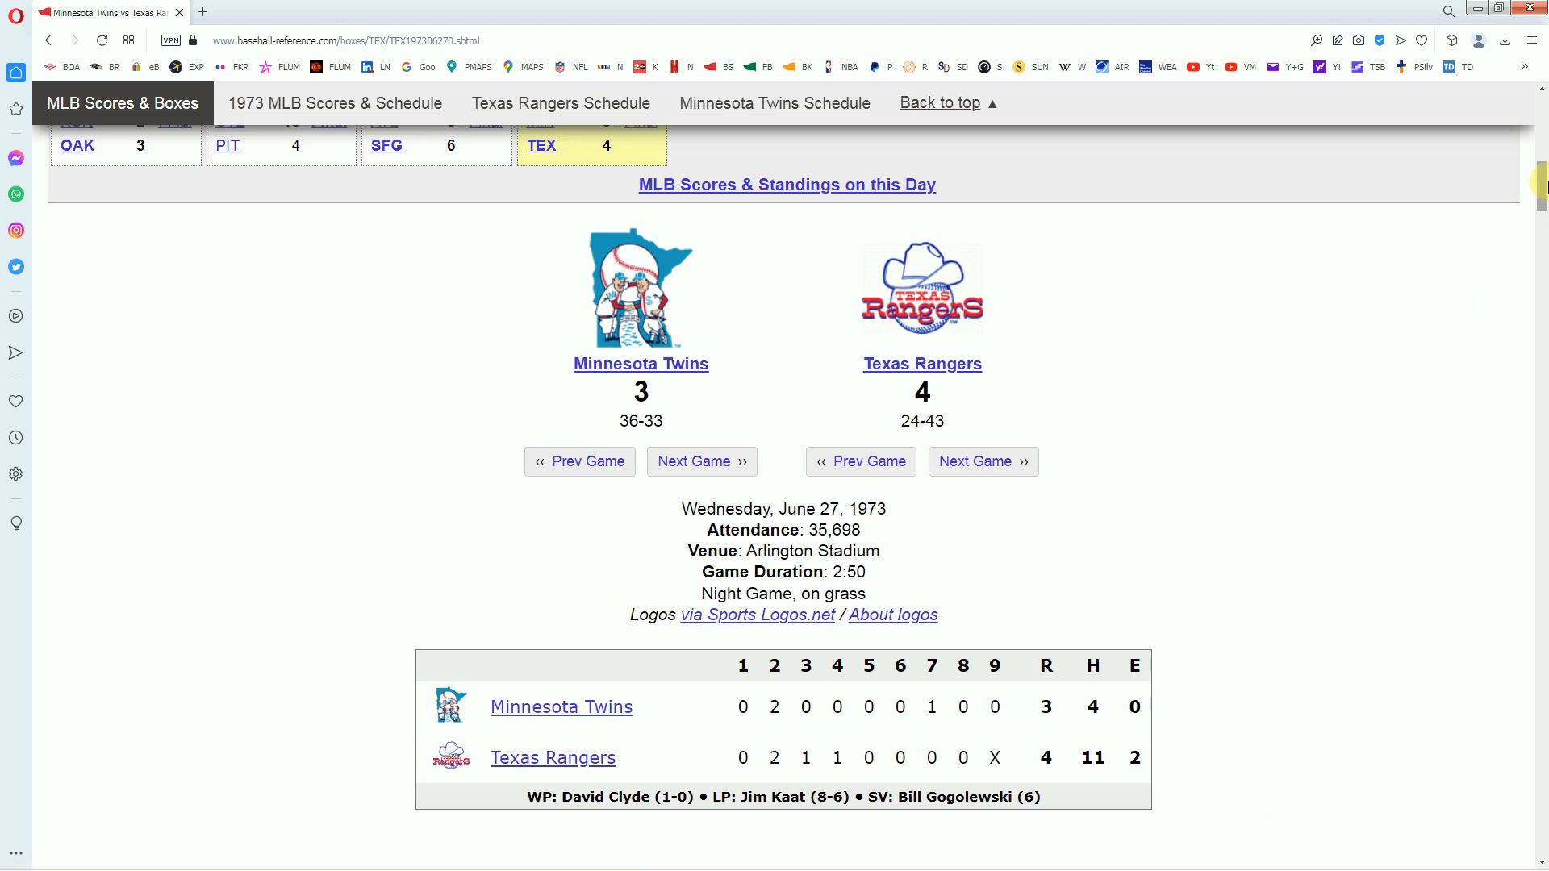
pyautogui.moveTo(1543, 205); pyautogui.dragTo(1542, 170)
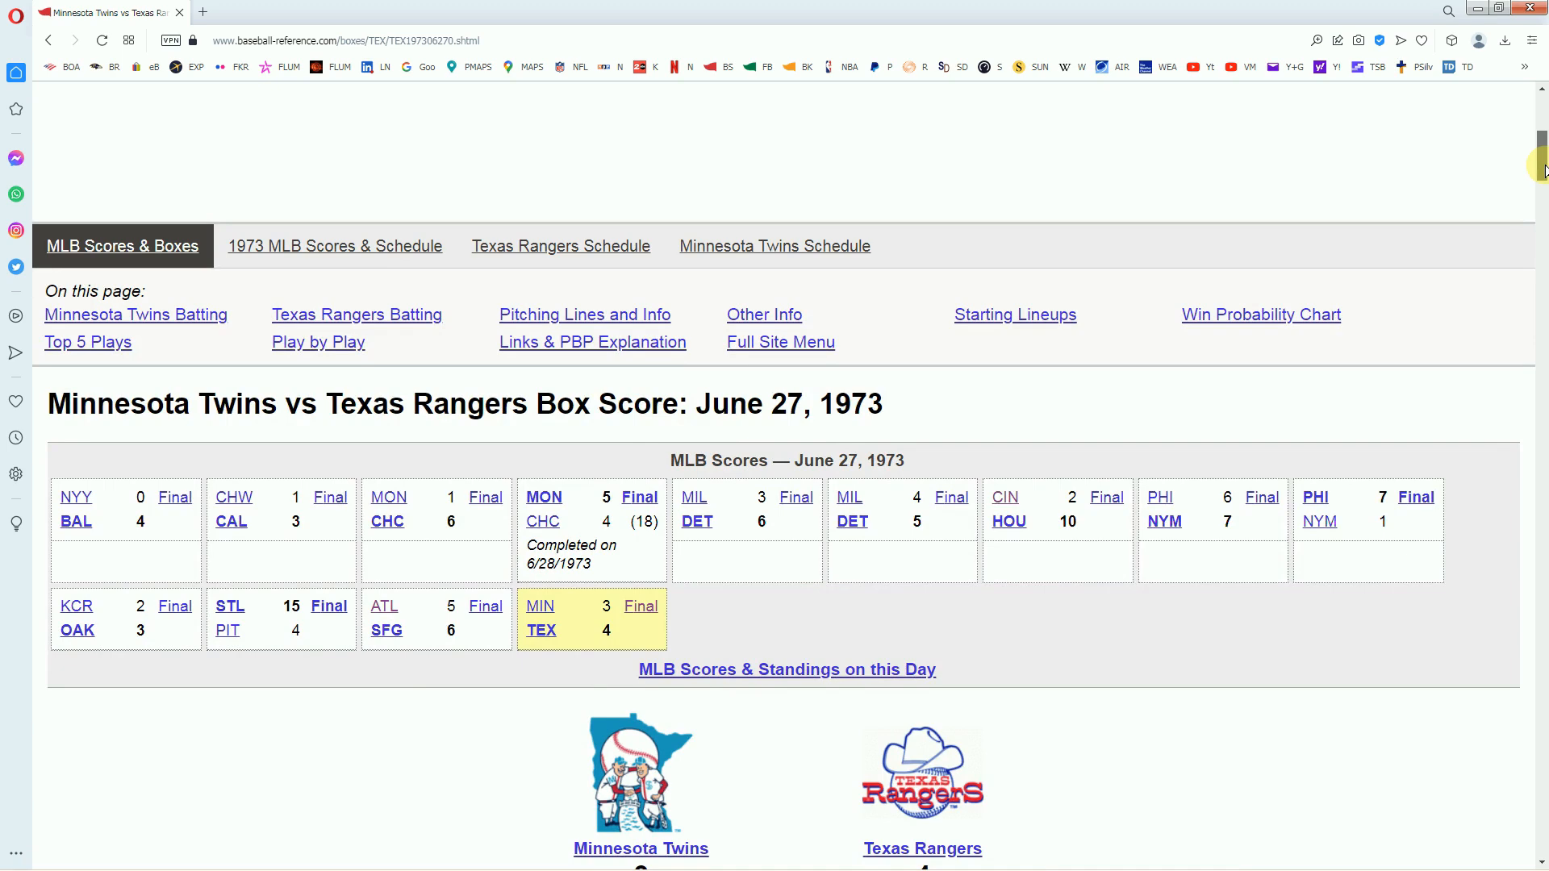
pyautogui.moveTo(1542, 170); pyautogui.dragTo(1543, 188)
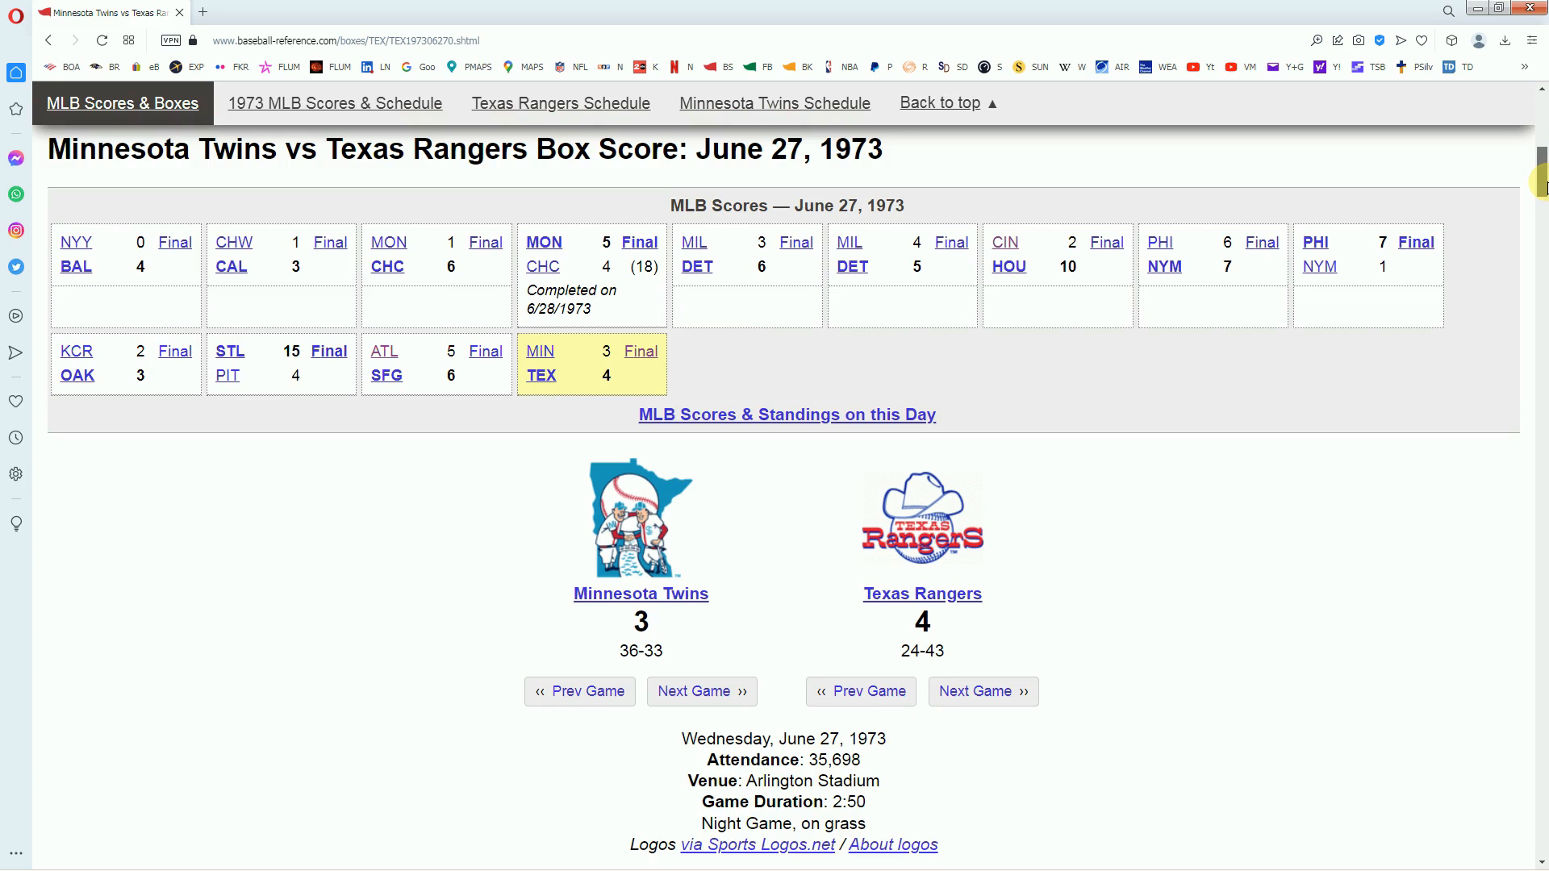
pyautogui.moveTo(1542, 187); pyautogui.dragTo(1543, 203)
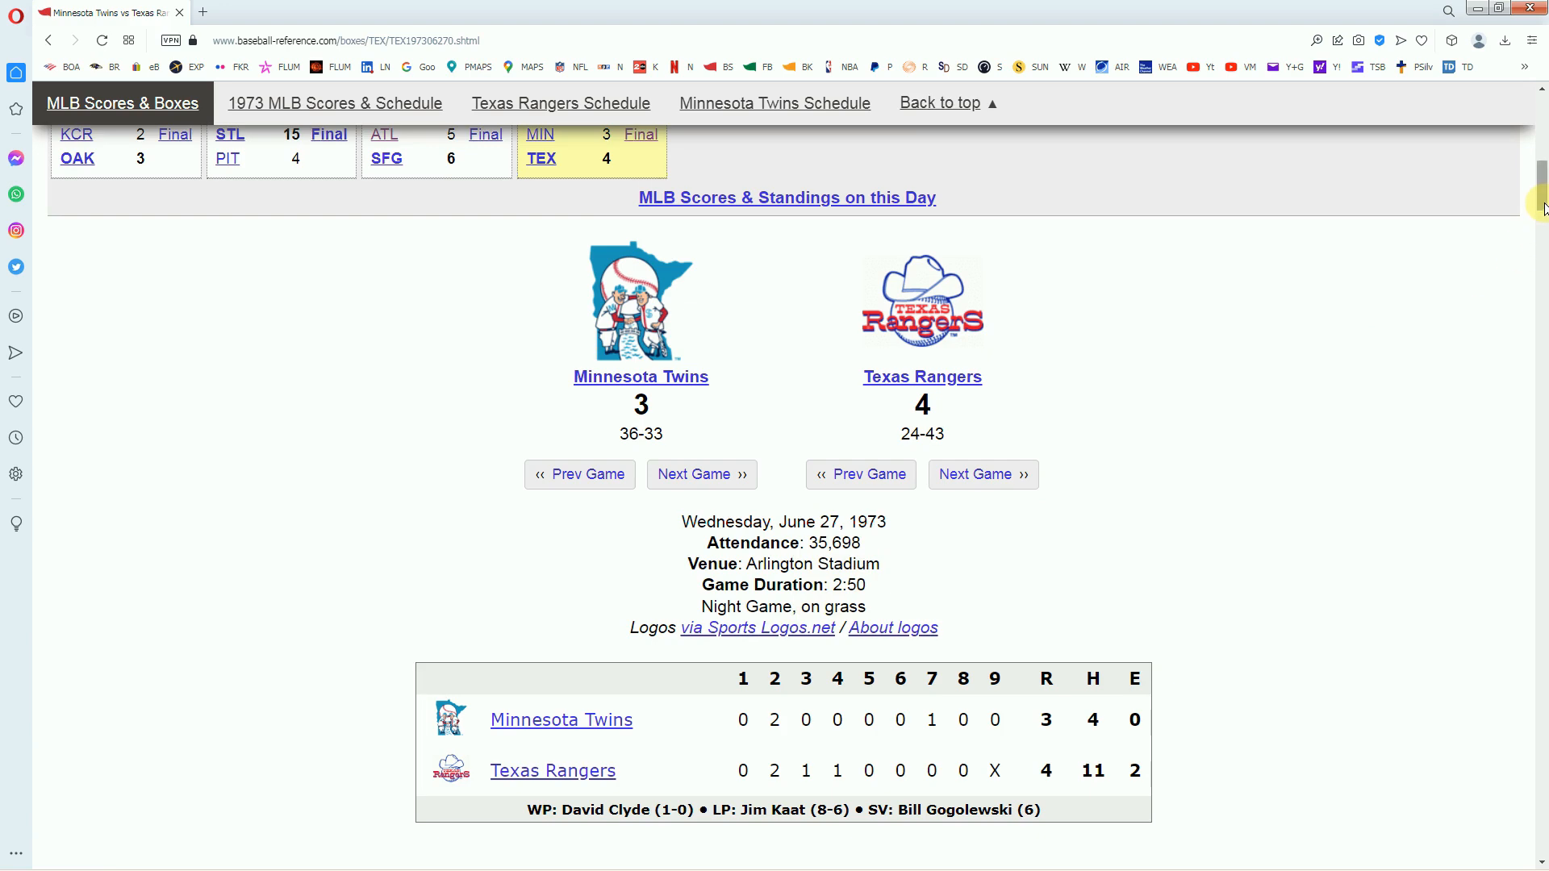
# Step: Examine the Texas Rangers pitching lines in the box score, return to the top of the page and close the browser
pyautogui.moveTo(1543, 209); pyautogui.dragTo(1542, 234)
pyautogui.moveTo(1538, 270); pyautogui.dragTo(1537, 342)
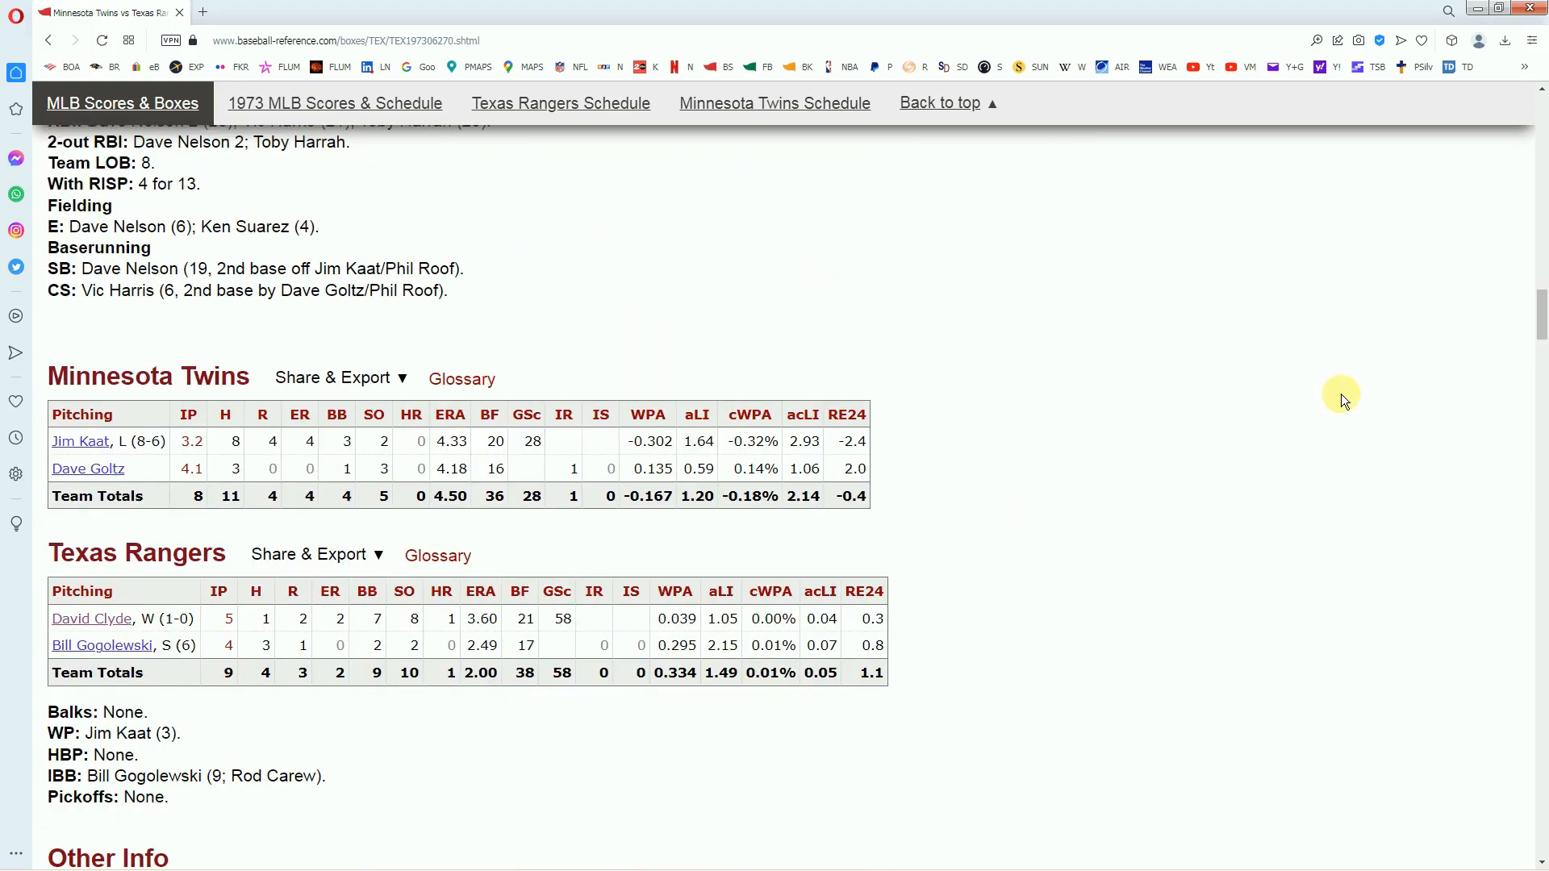
pyautogui.click(202, 621)
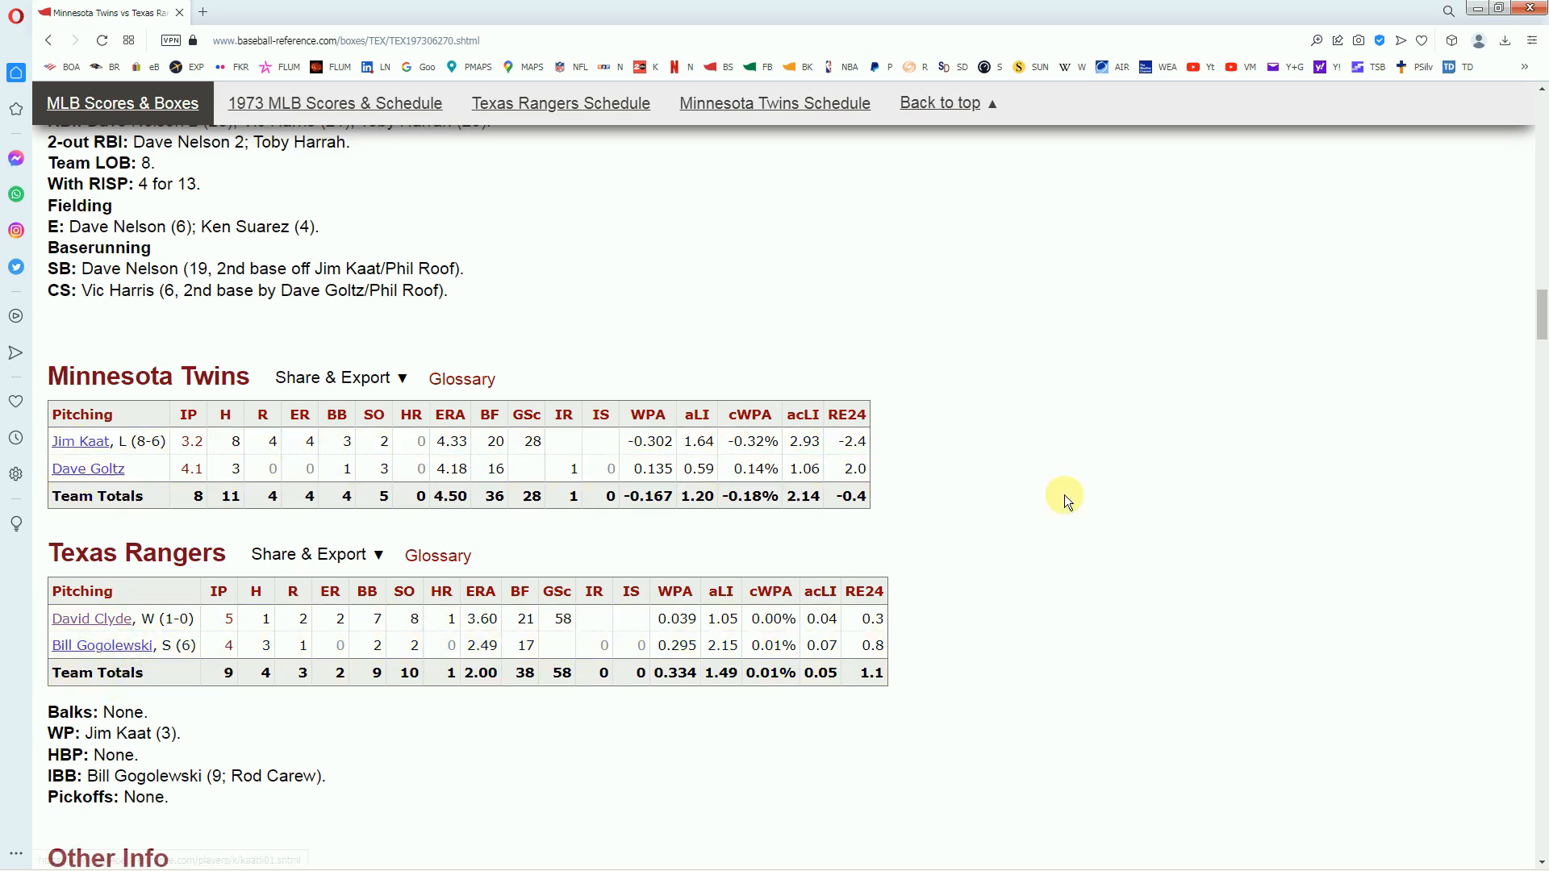
pyautogui.moveTo(1541, 314); pyautogui.dragTo(1544, 109)
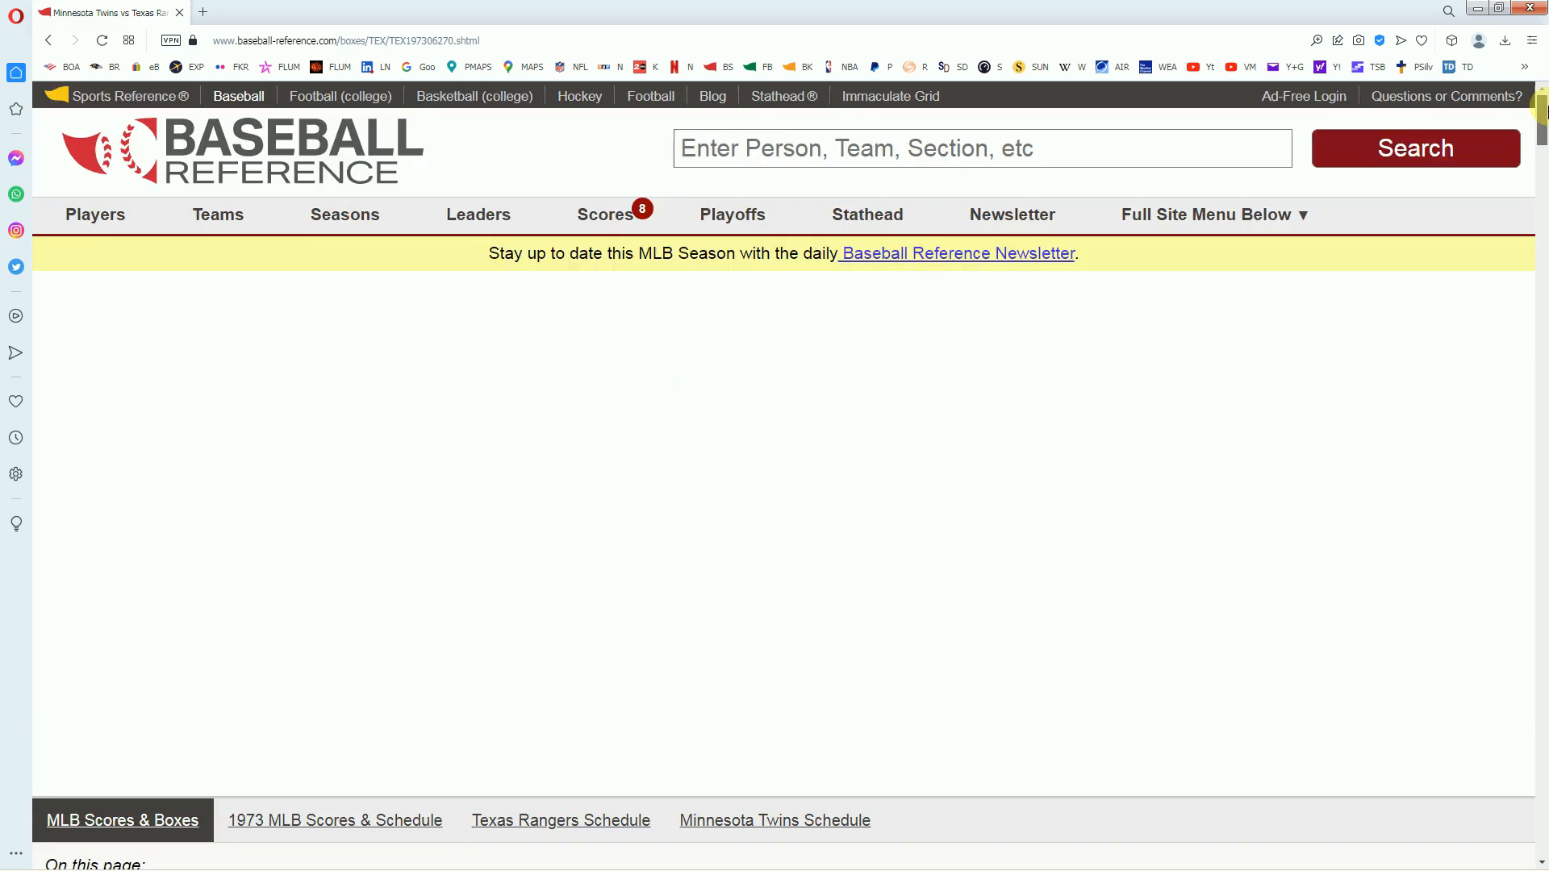
pyautogui.click(1538, 16)
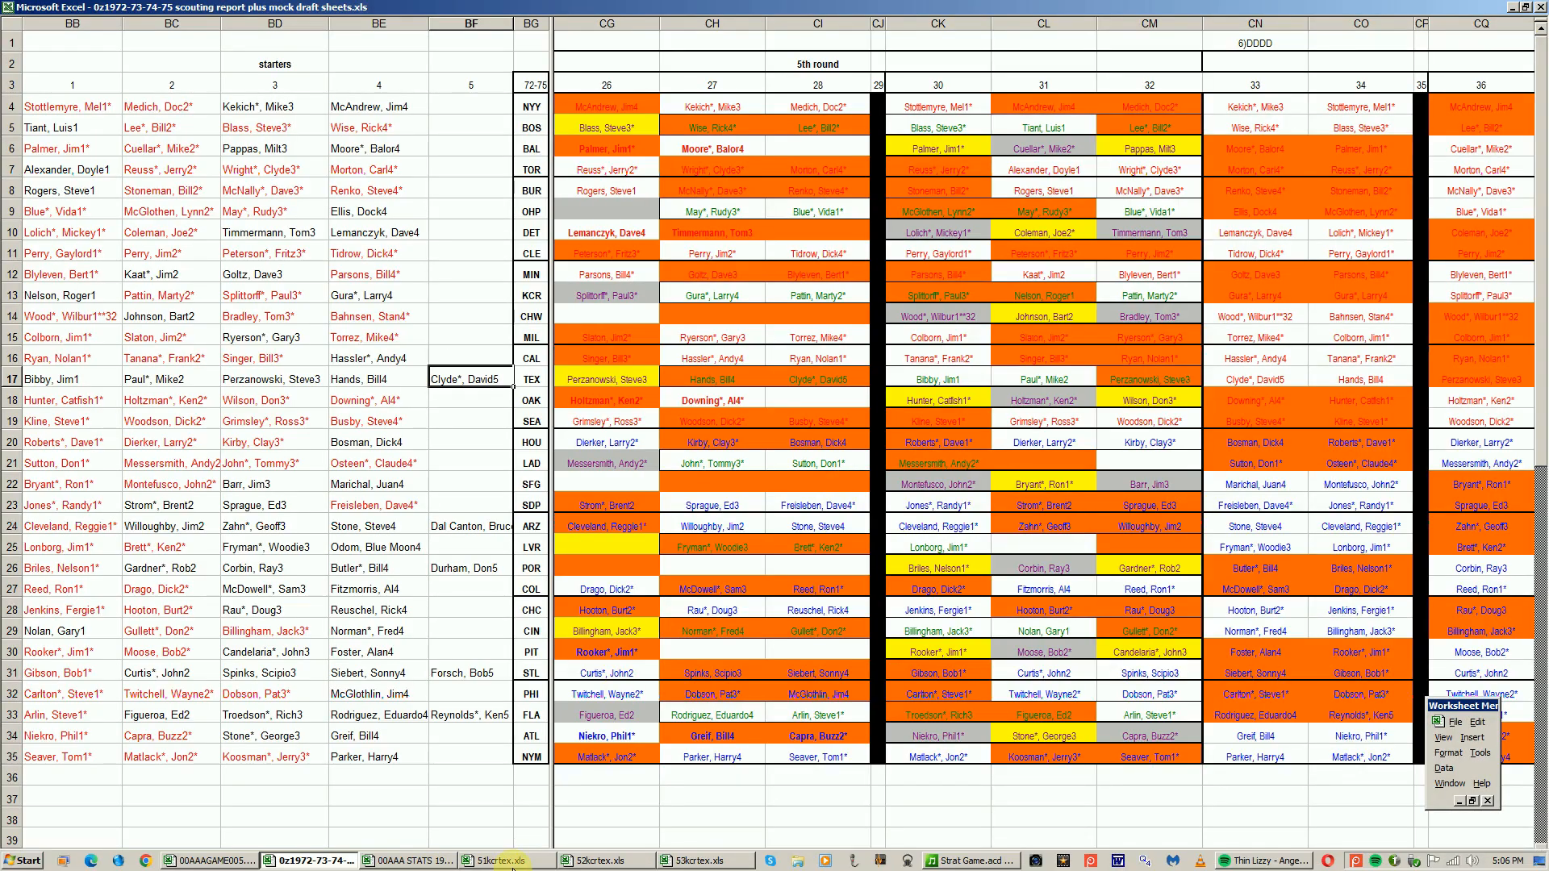
# Step: Switch to the 52kcrtex.xls score sheet and review the Kansas City starter's line and Kansas City's second-inning plays in Game 298
pyautogui.click(599, 861)
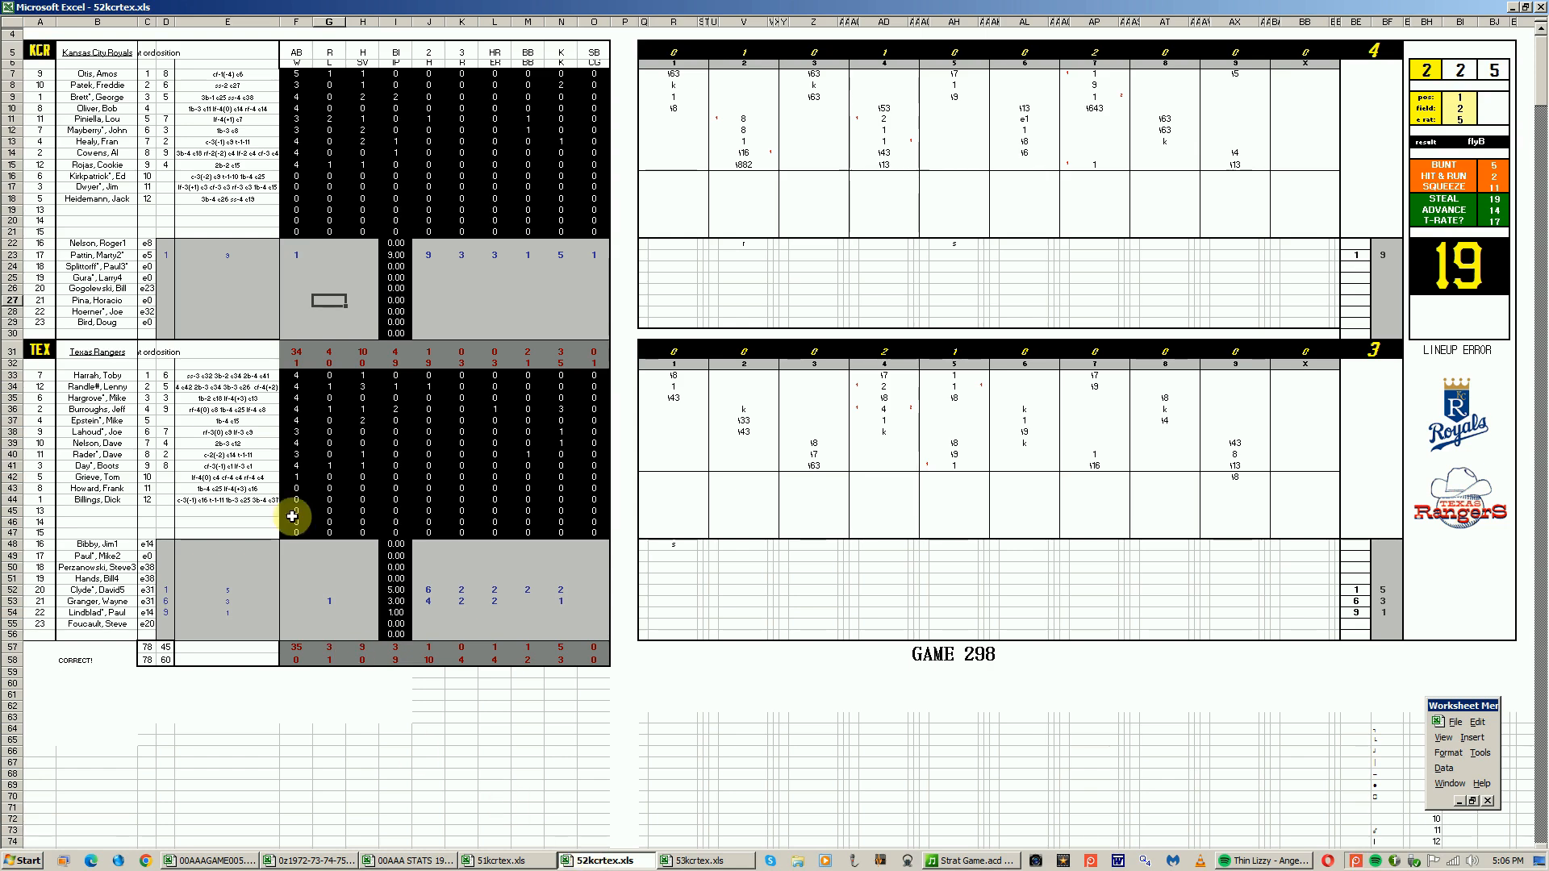
pyautogui.click(113, 257)
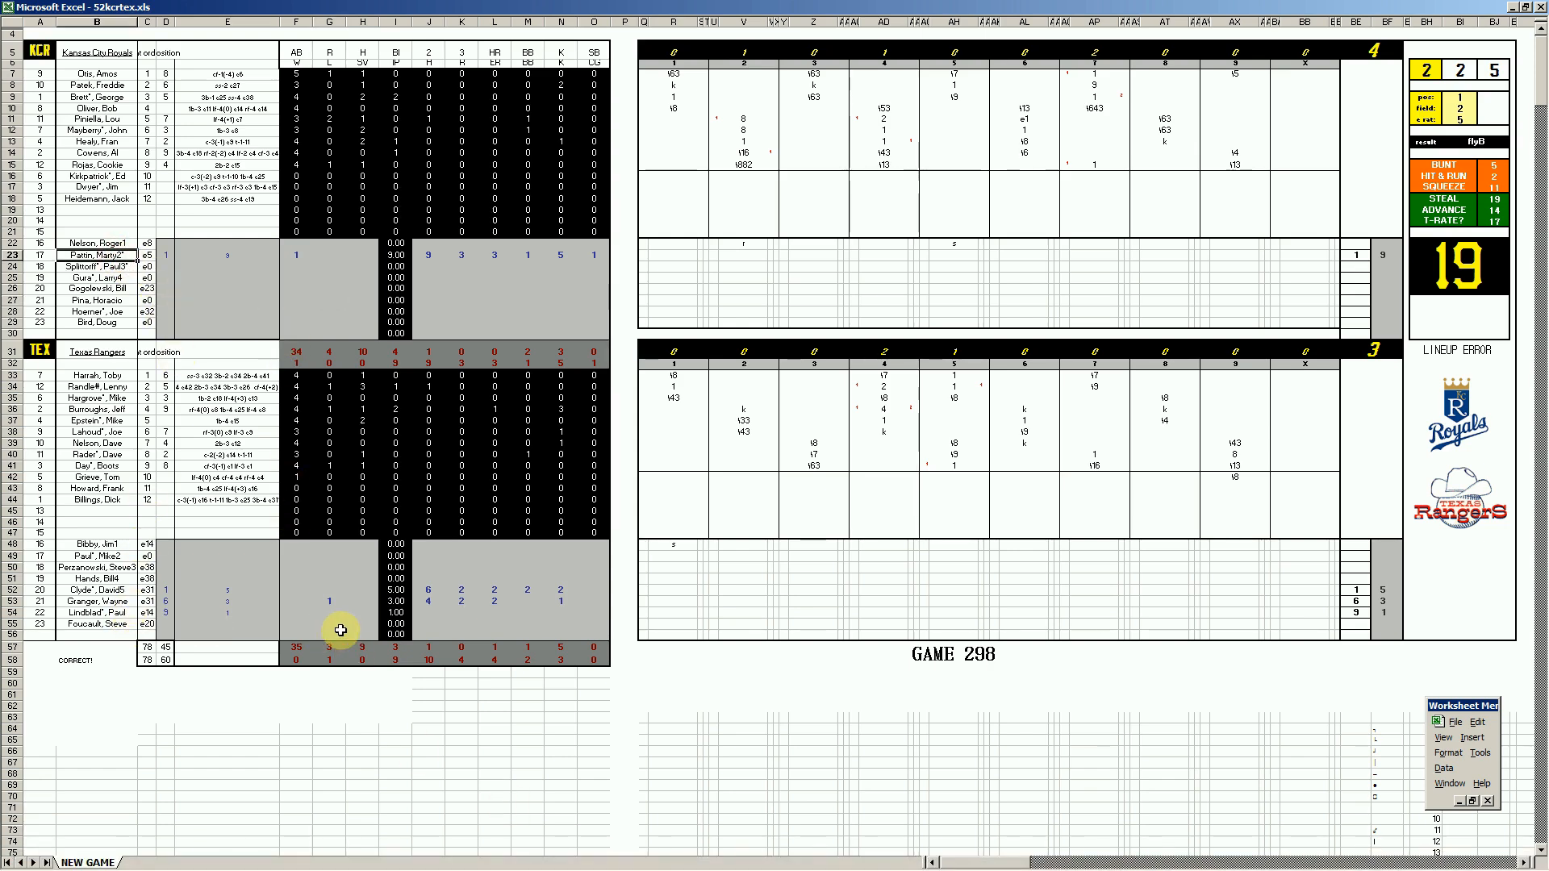
pyautogui.click(747, 119)
pyautogui.click(750, 132)
pyautogui.click(750, 144)
pyautogui.click(749, 153)
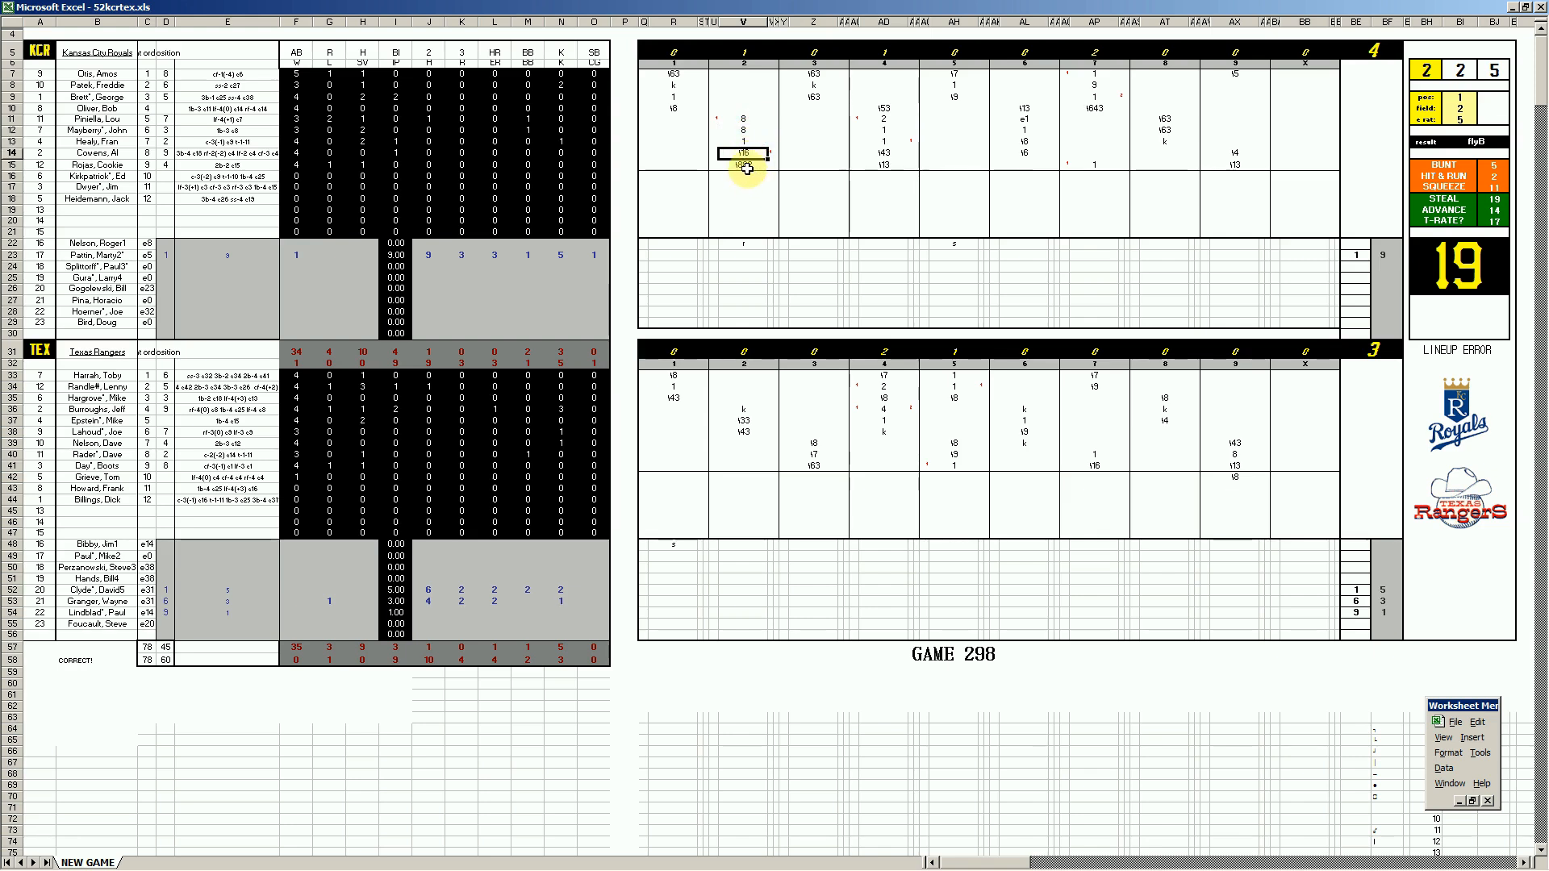
pyautogui.click(747, 165)
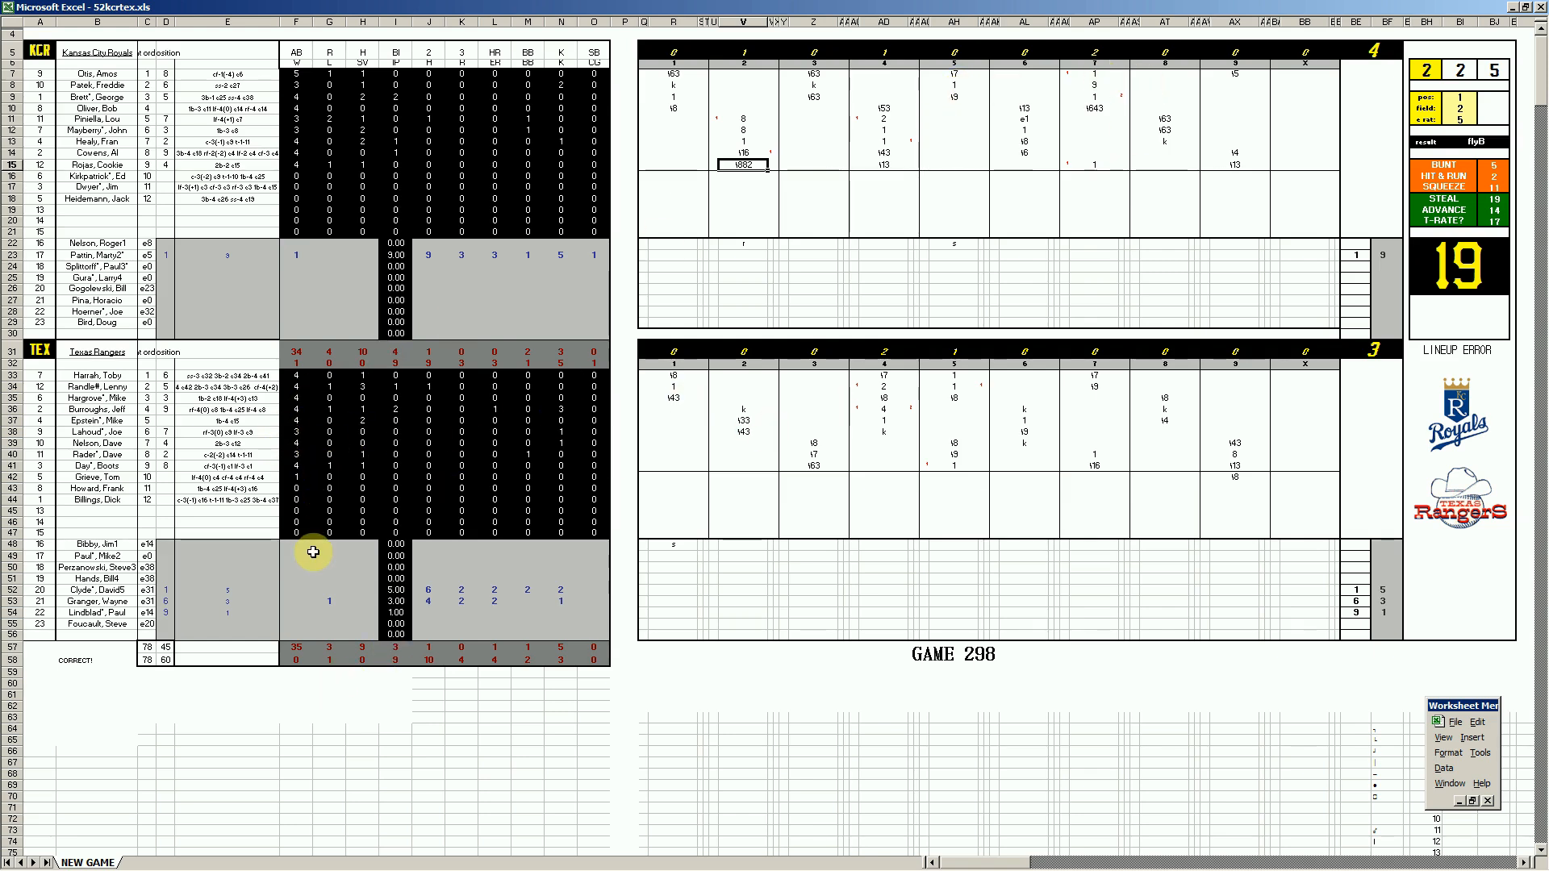
# Step: Review the Texas starter's innings pitched and Kansas City's seventh-inning plays in Game 298
pyautogui.click(396, 590)
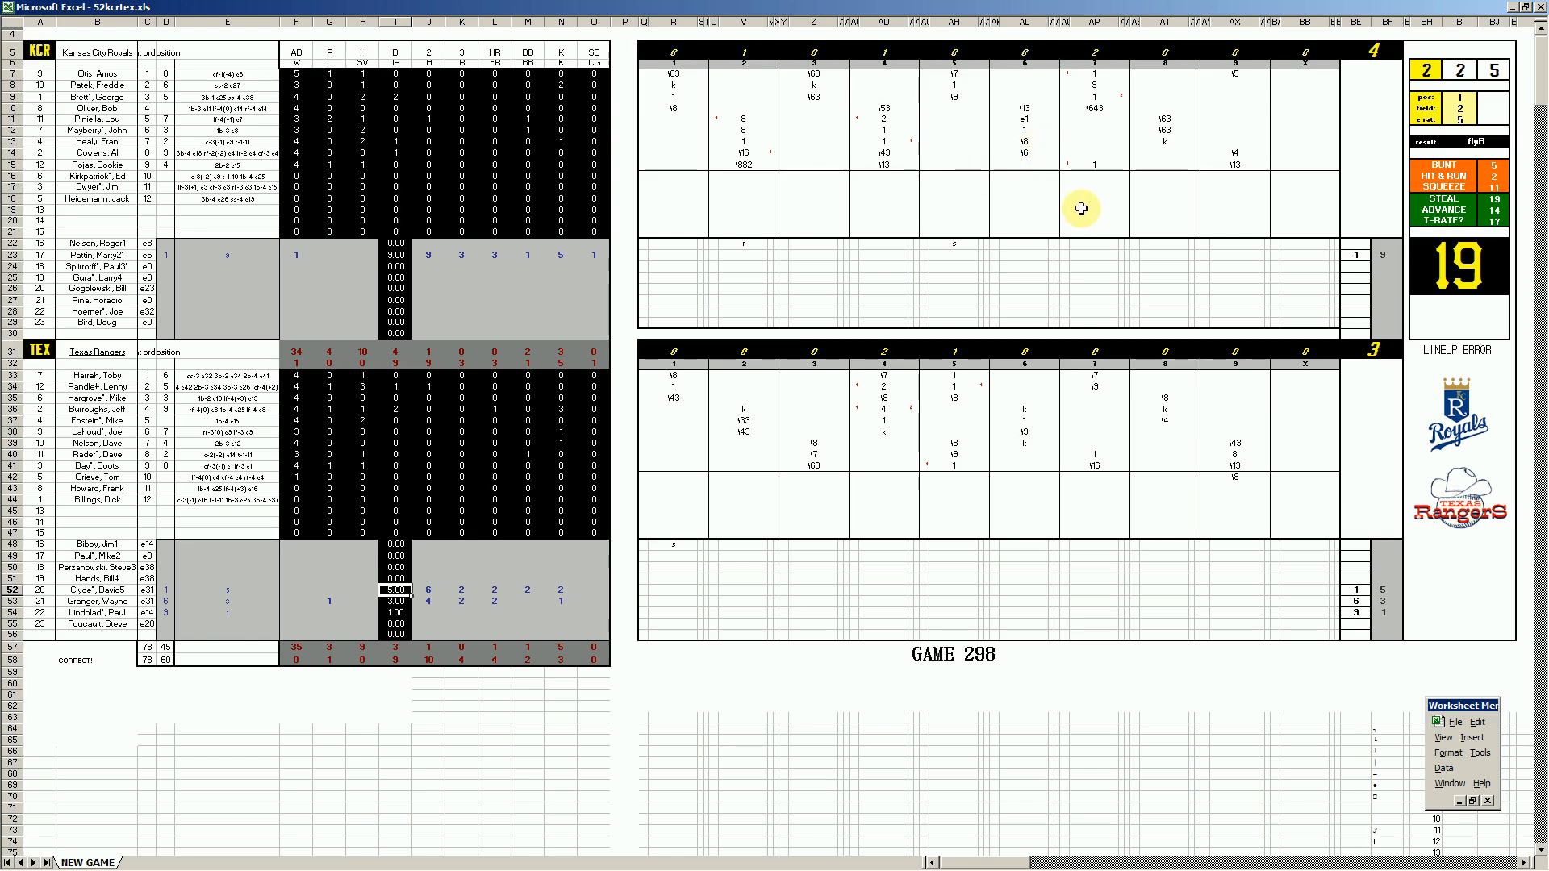
pyautogui.click(1095, 164)
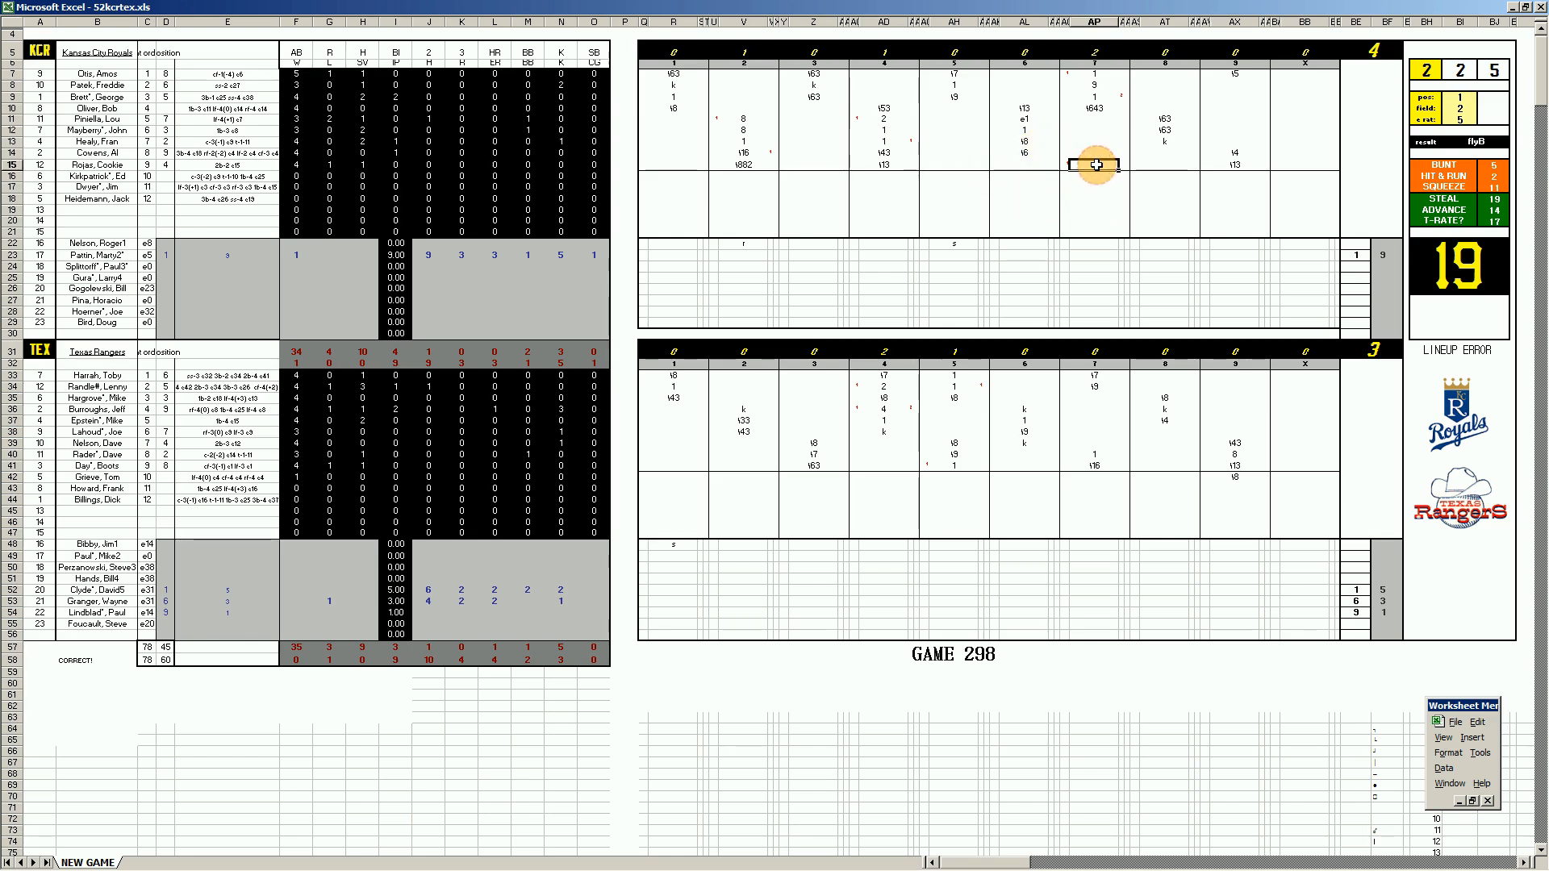
pyautogui.write('1')
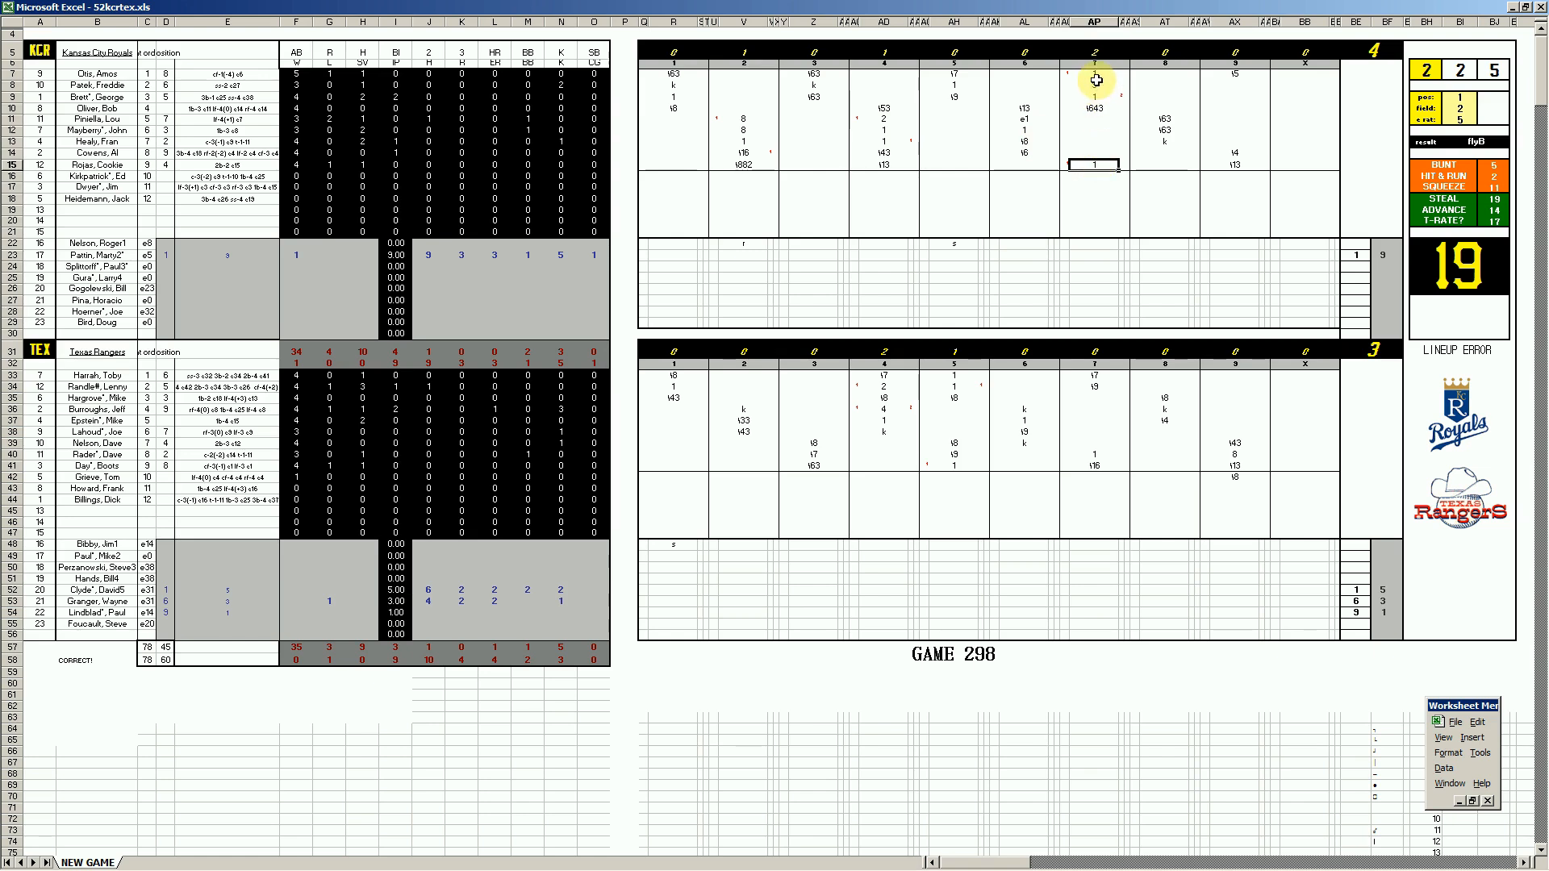
pyautogui.click(1099, 63)
pyautogui.click(1103, 84)
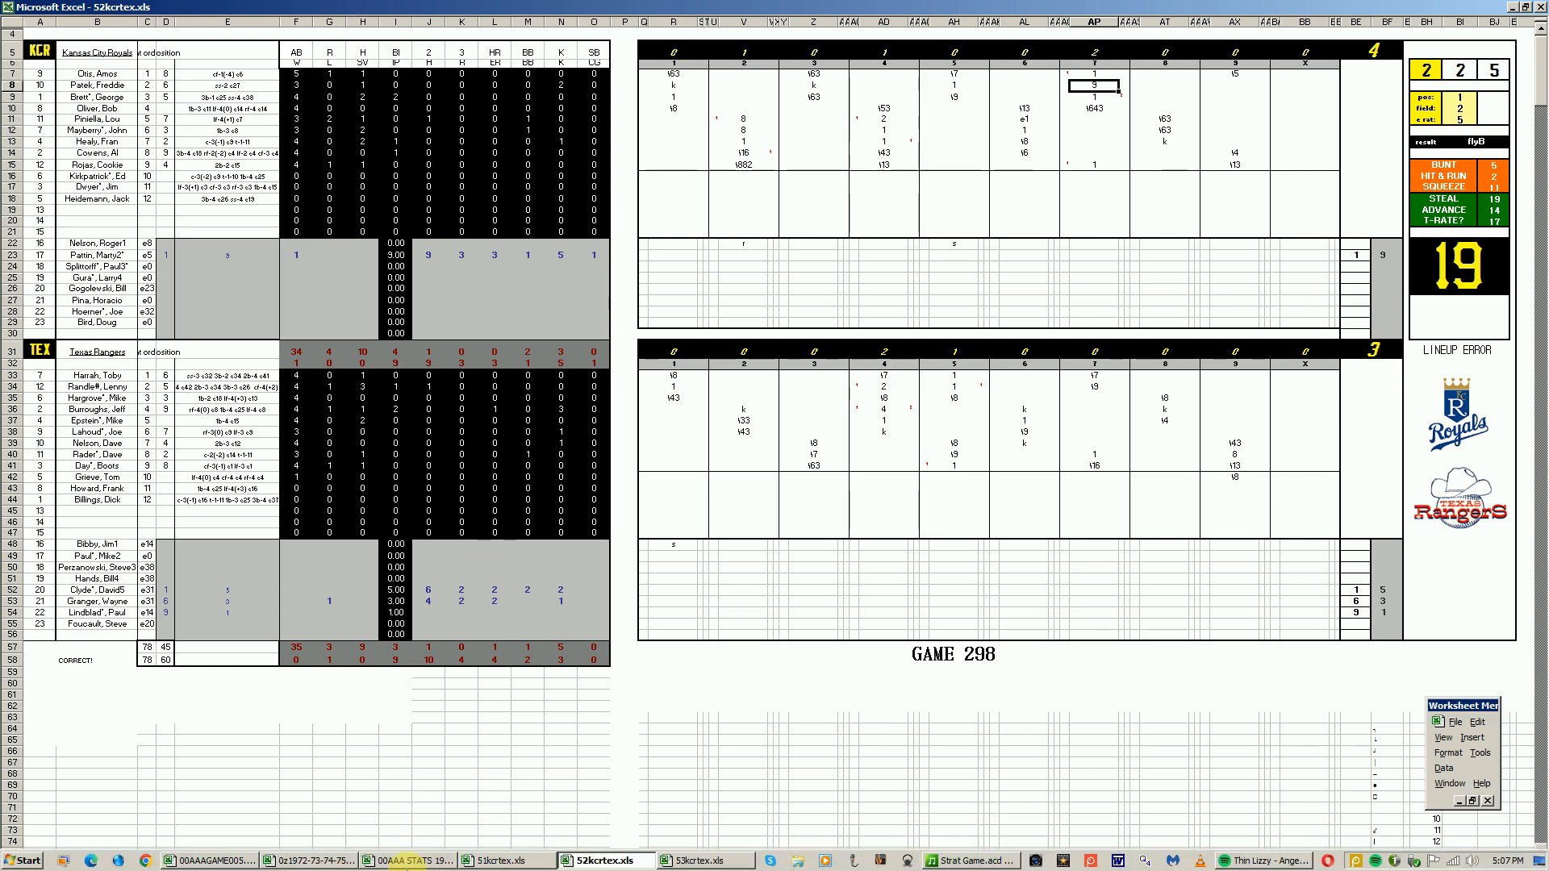
# Step: Close the 52kcrtex.xls workbook without saving its changes
pyautogui.rightClick(517, 860)
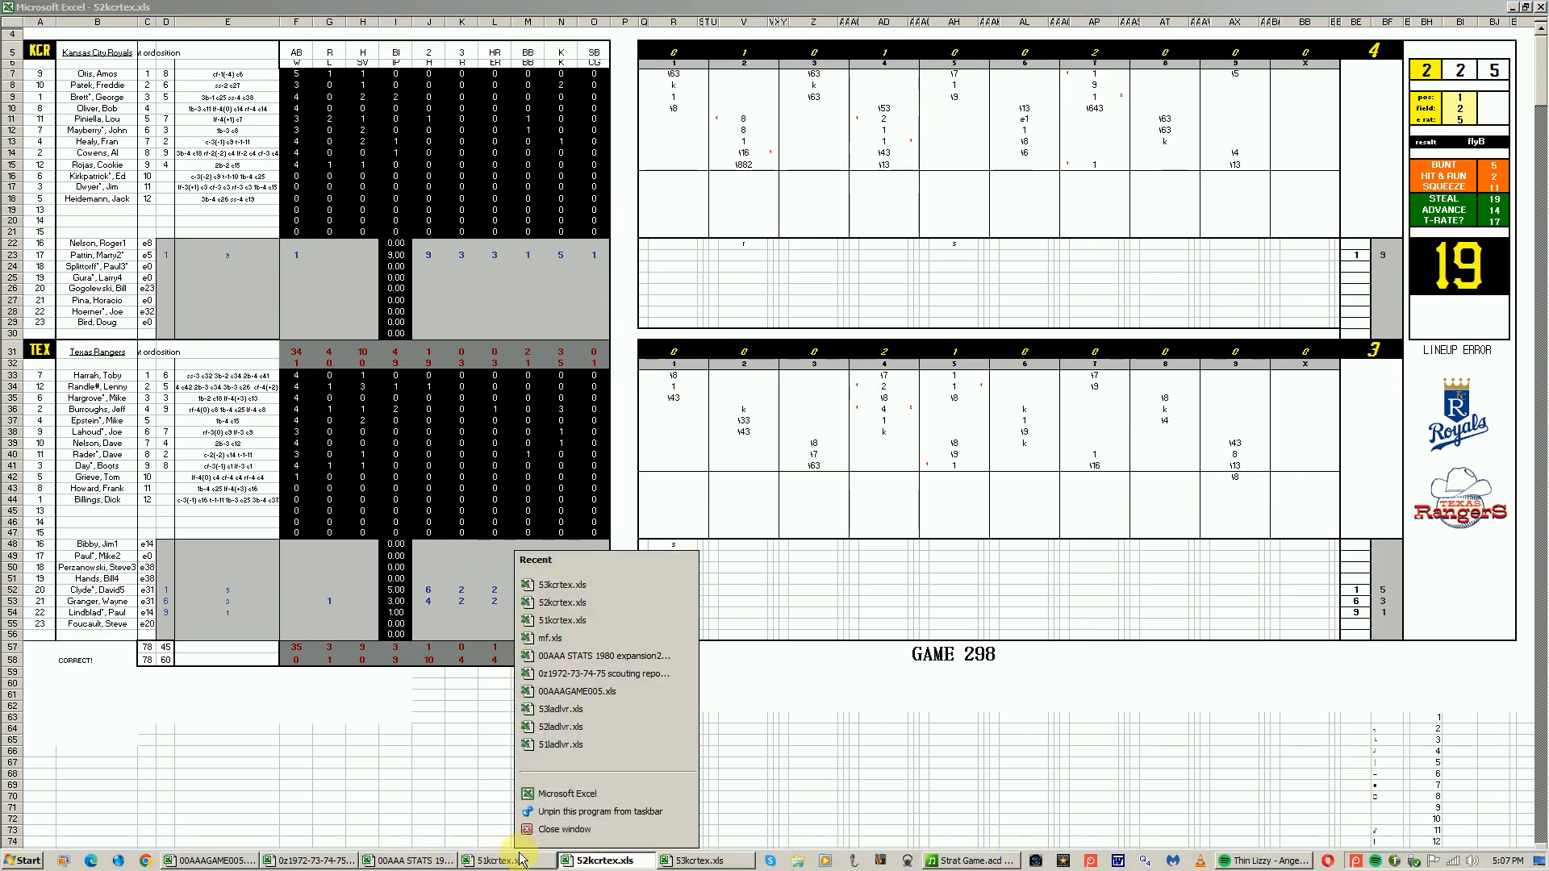
pyautogui.click(532, 830)
pyautogui.click(788, 485)
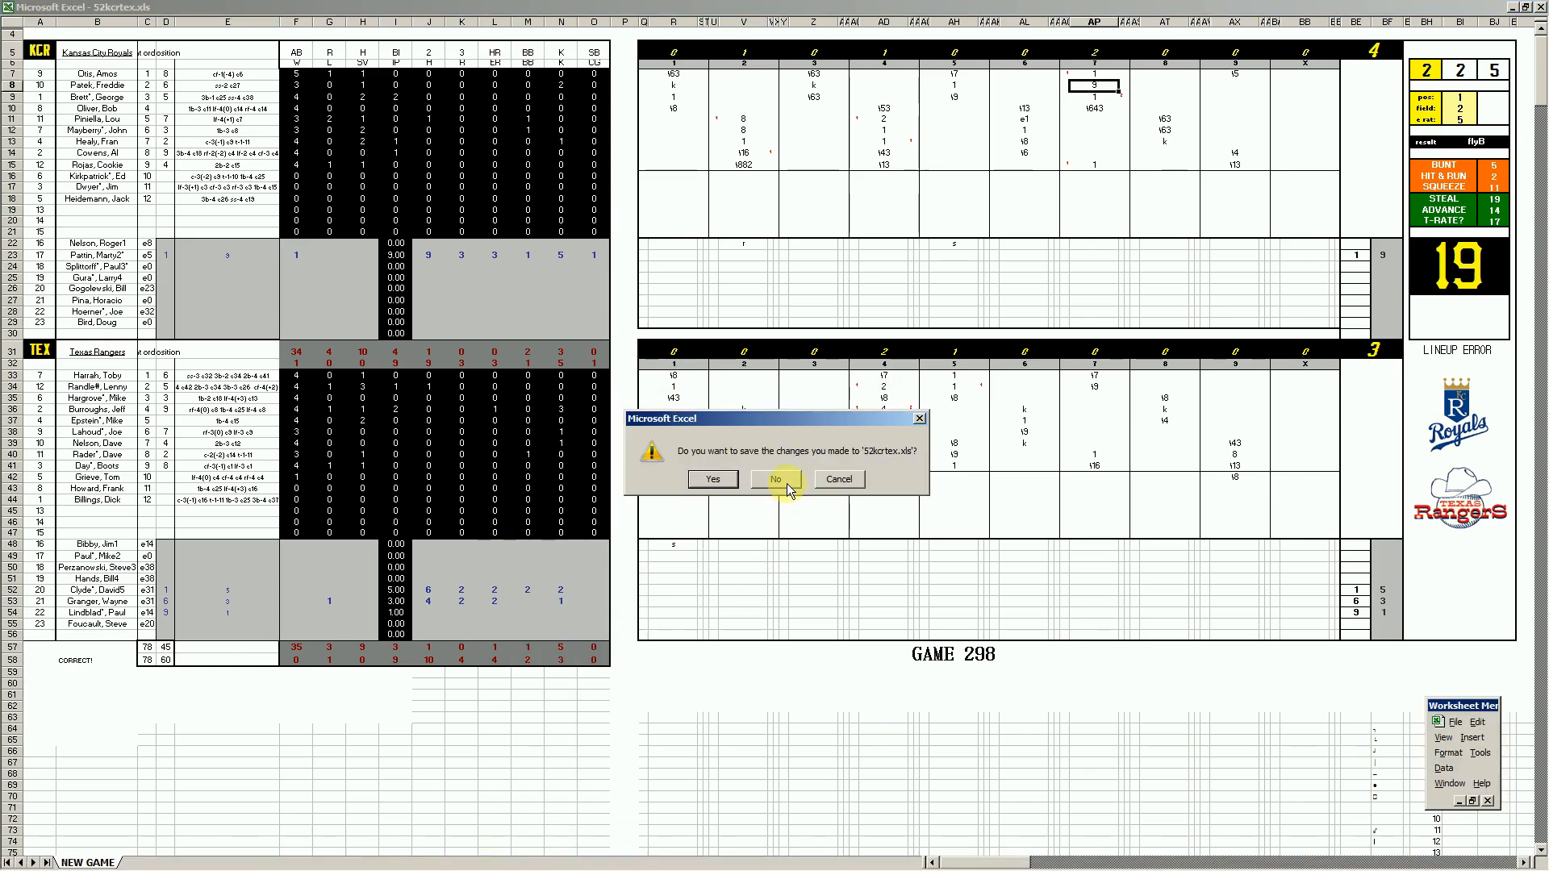
# Step: Close the 51kcrtex.xls workbook without saving its changes
pyautogui.click(548, 860)
pyautogui.rightClick(548, 860)
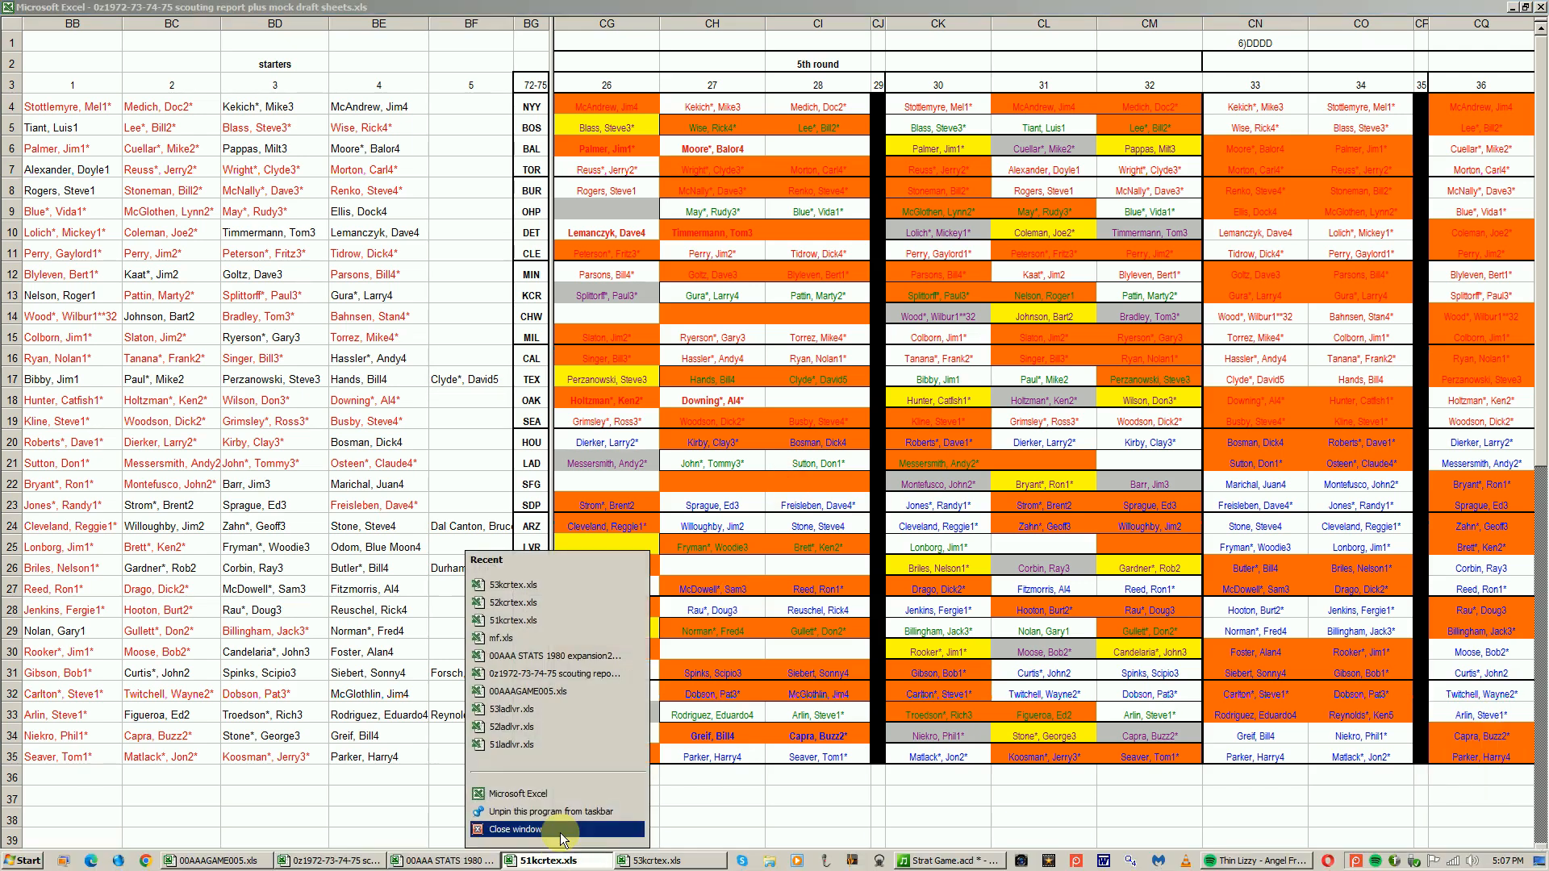
pyautogui.click(533, 830)
pyautogui.click(788, 482)
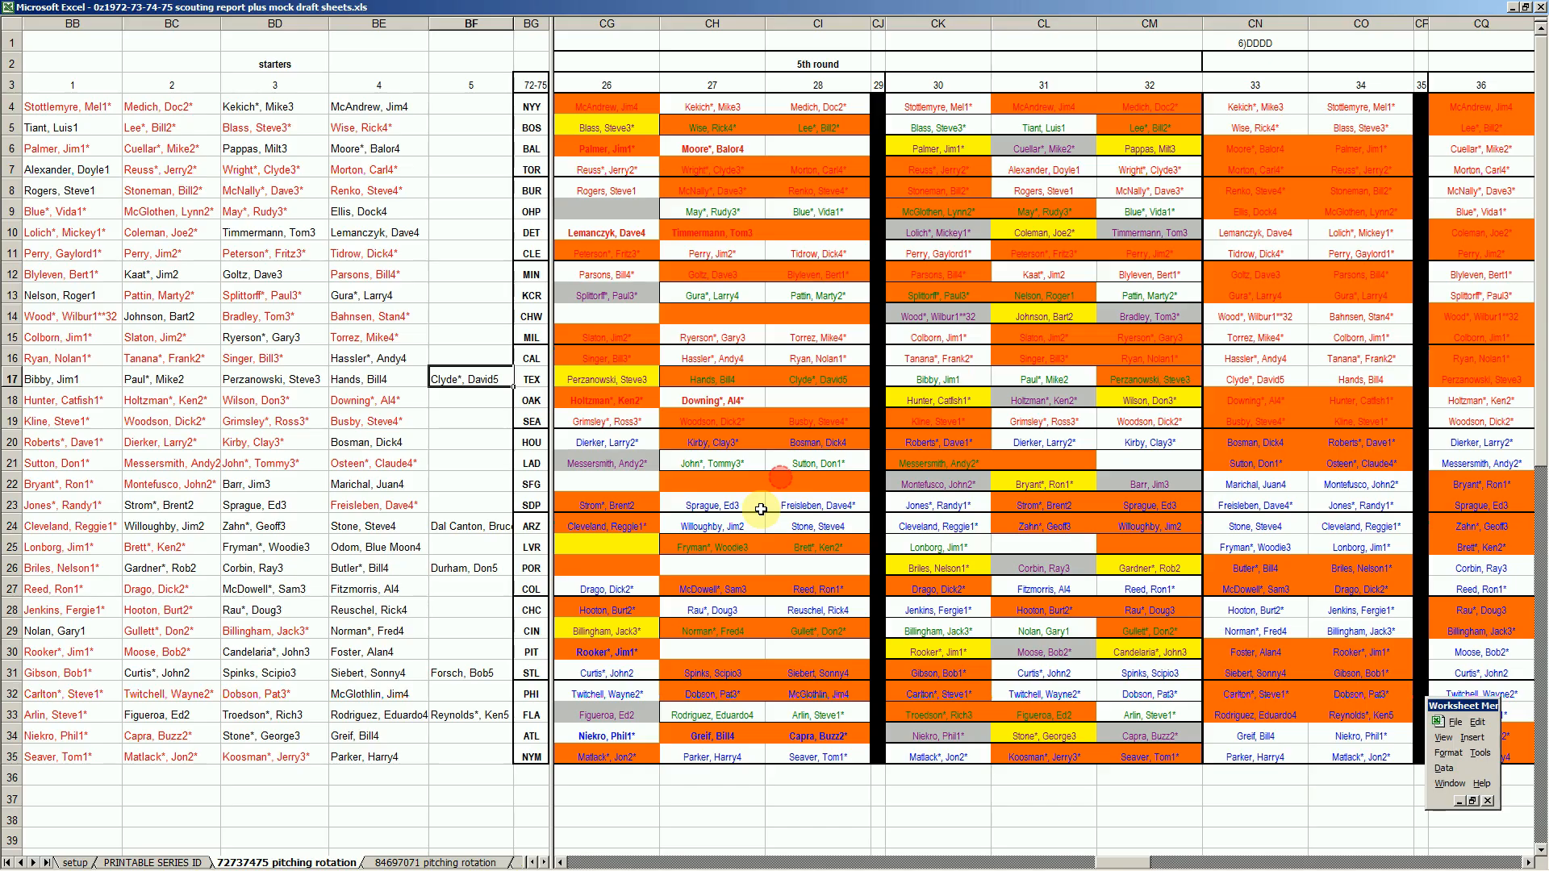
# Step: Switch to the 53kcrtex.xls score sheet and review the Texas starter's line and Kansas City's first three innings in Game 299
pyautogui.click(576, 862)
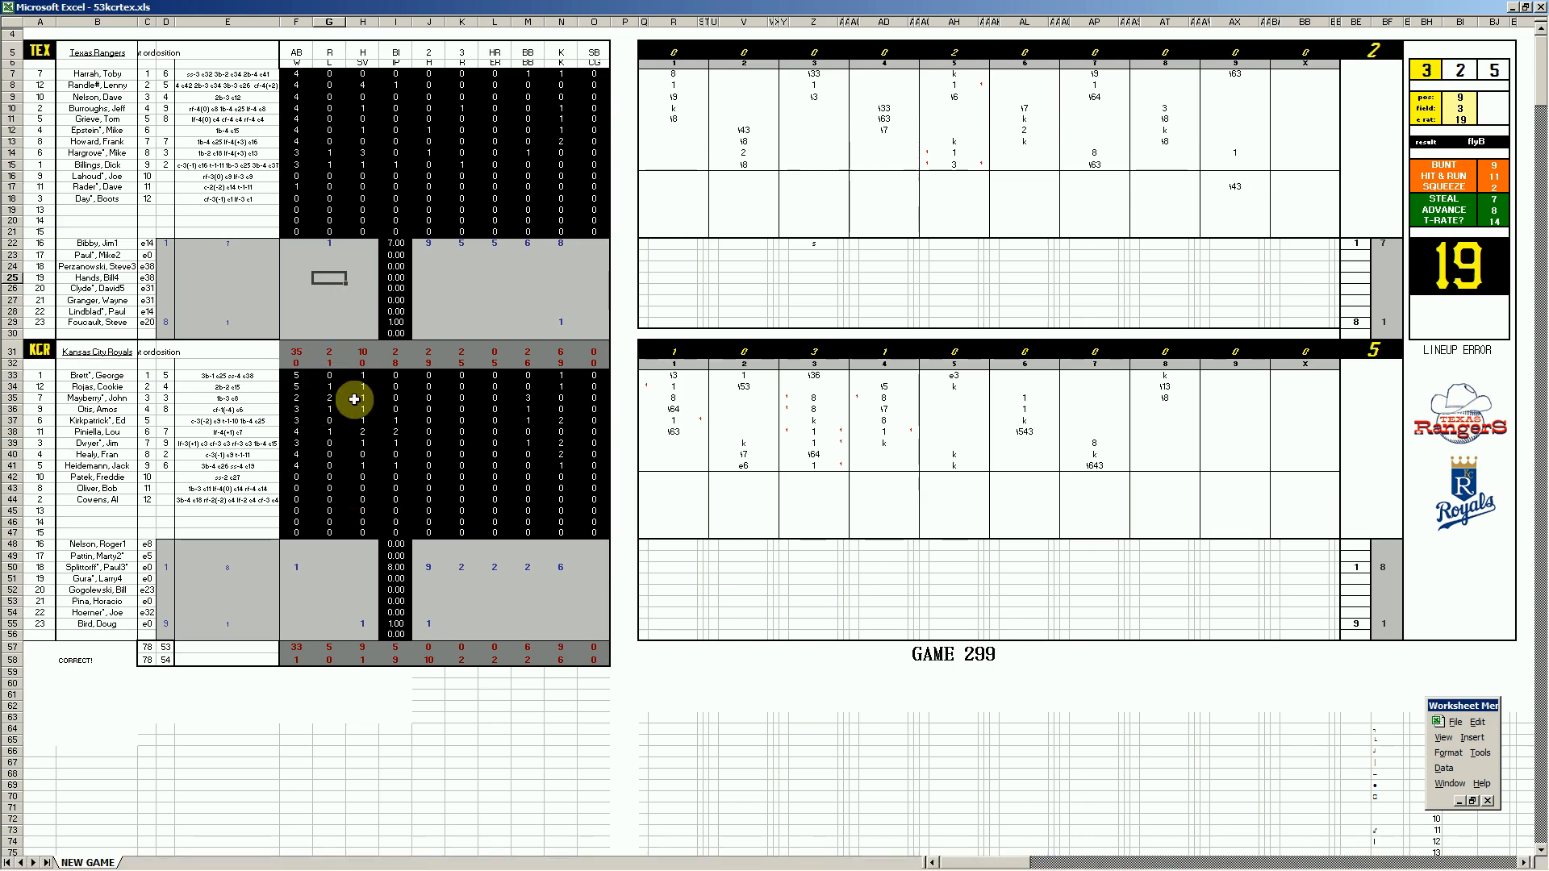
pyautogui.click(97, 245)
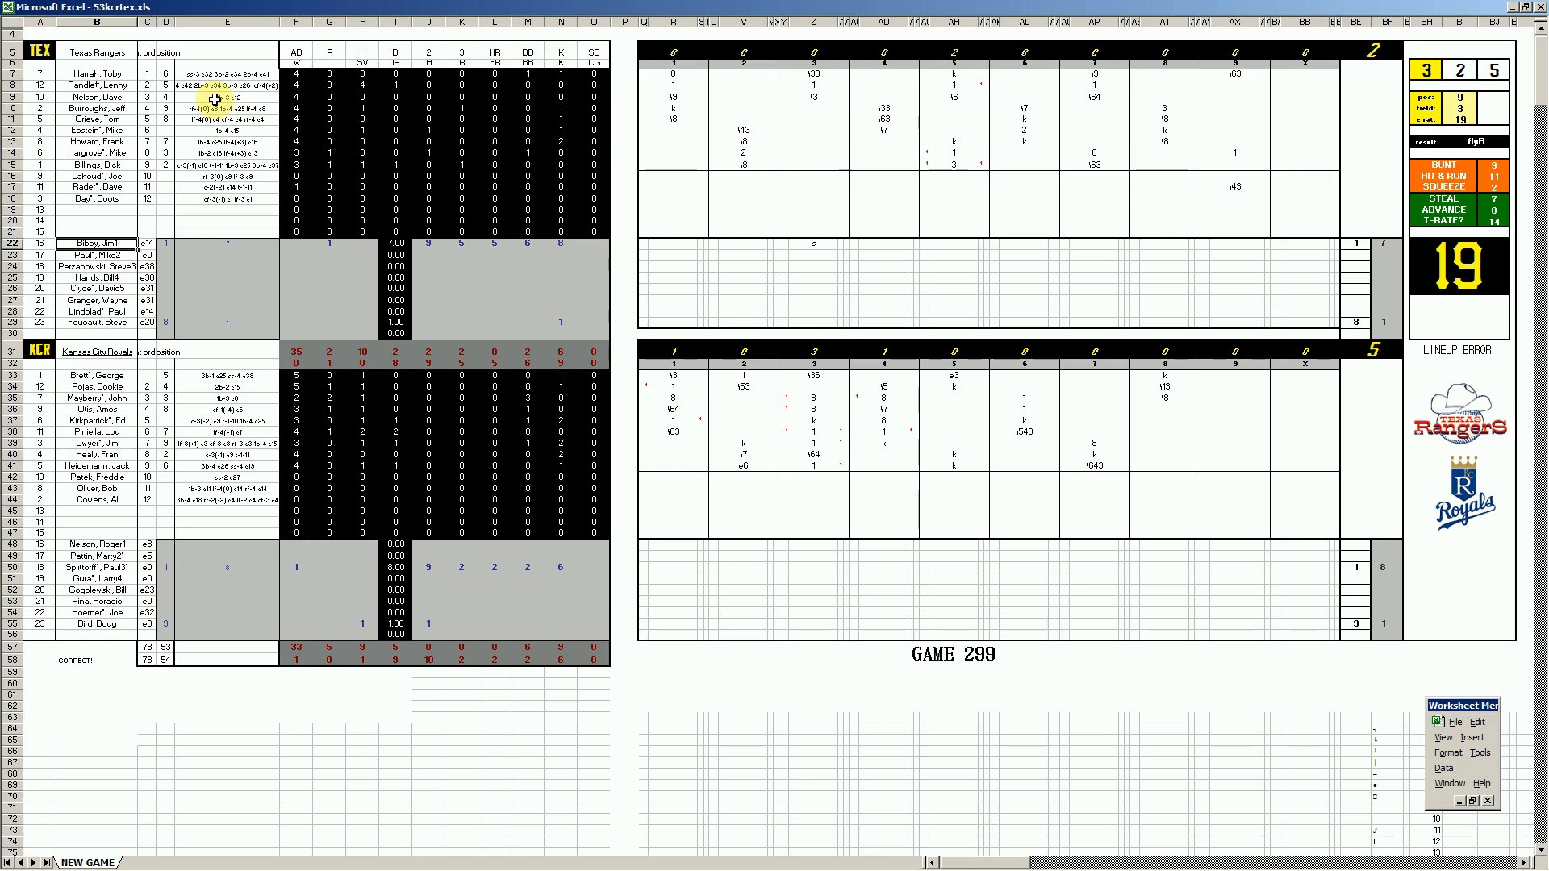
pyautogui.click(676, 420)
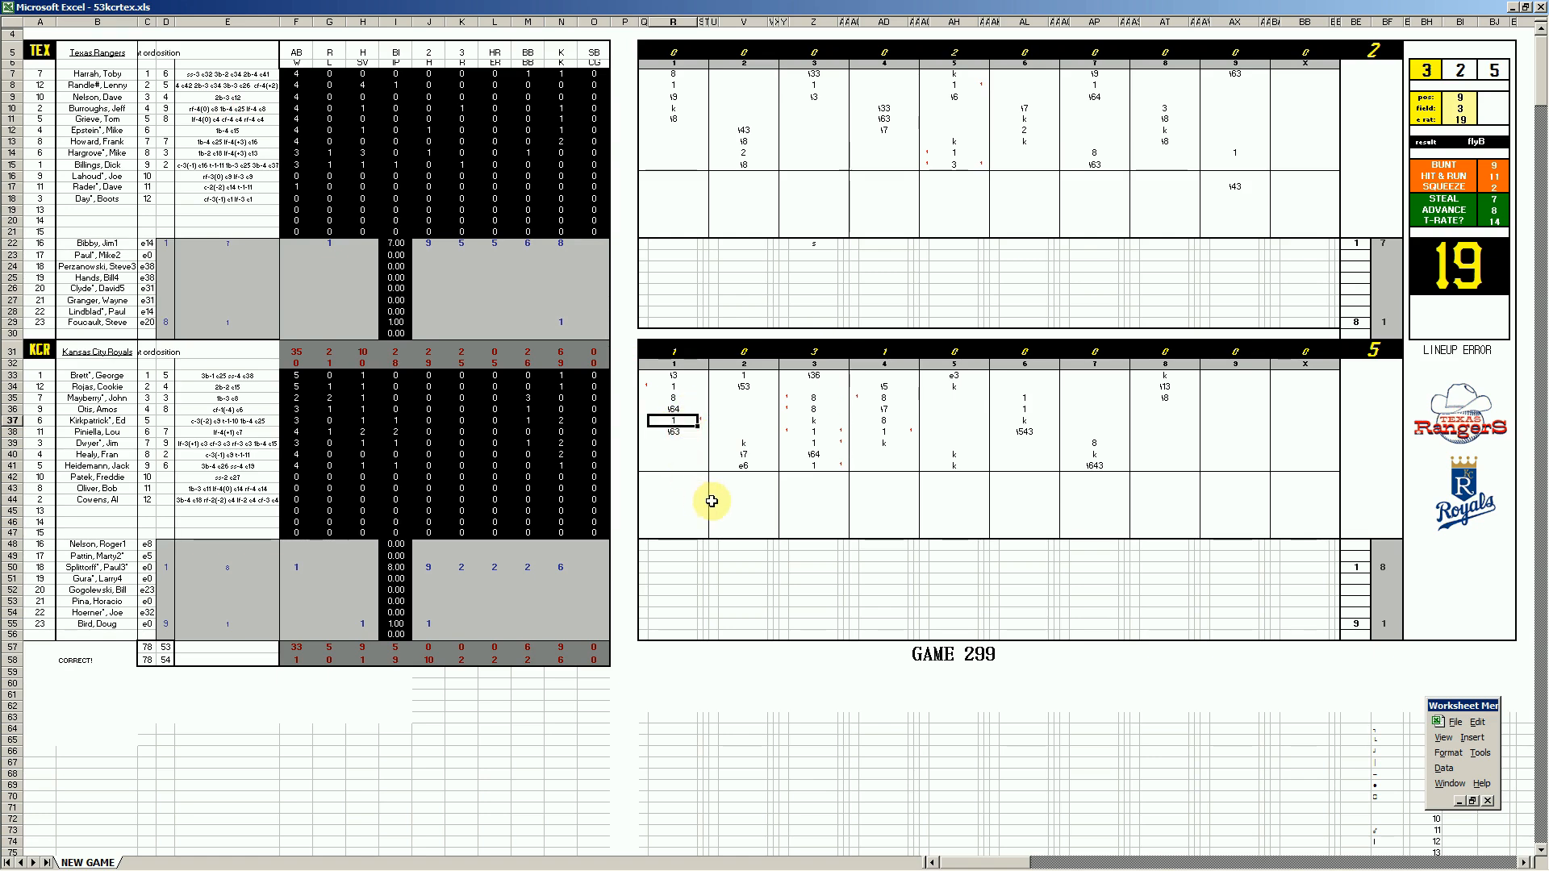
pyautogui.click(738, 464)
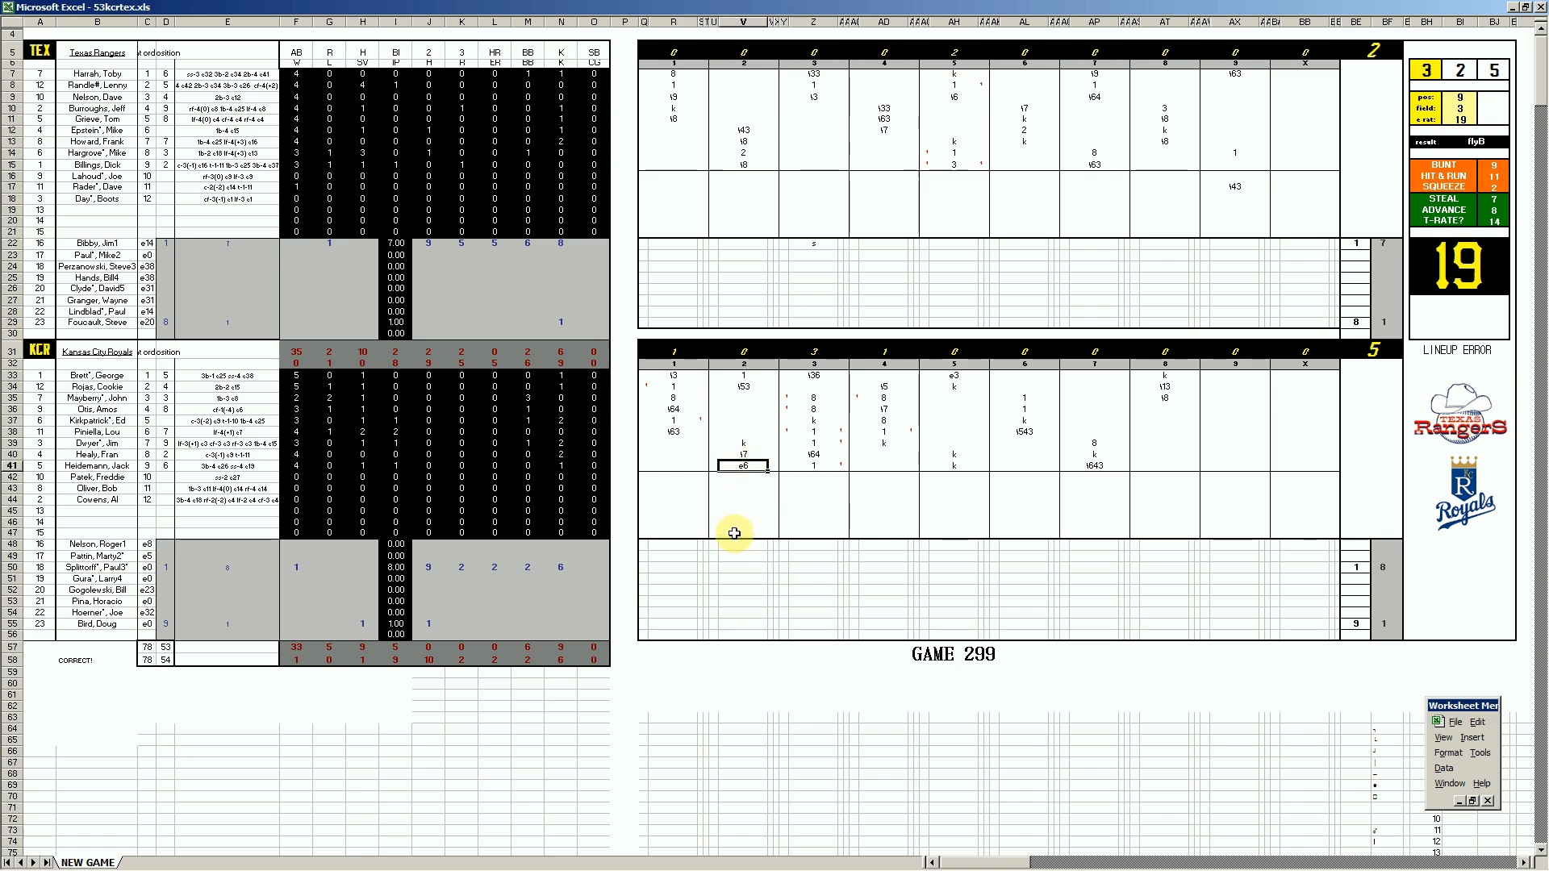
pyautogui.click(815, 432)
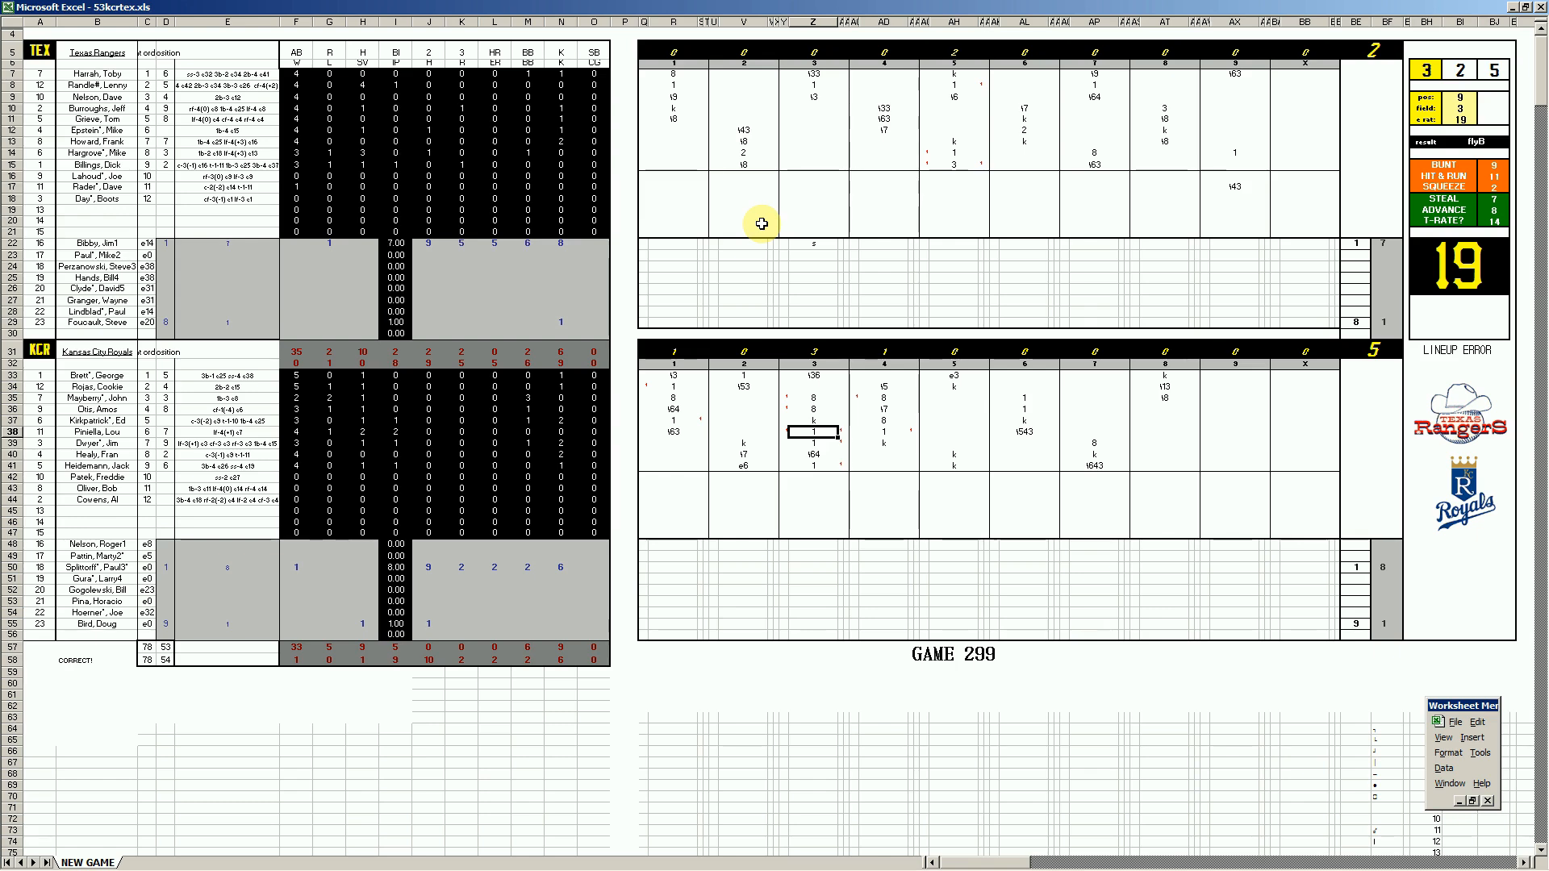
# Step: Switch to the 00AAA STATS 1980 workbook, open its print sheet and go to the Texas Rangers row in the AL West standings
pyautogui.moveTo(597, 863)
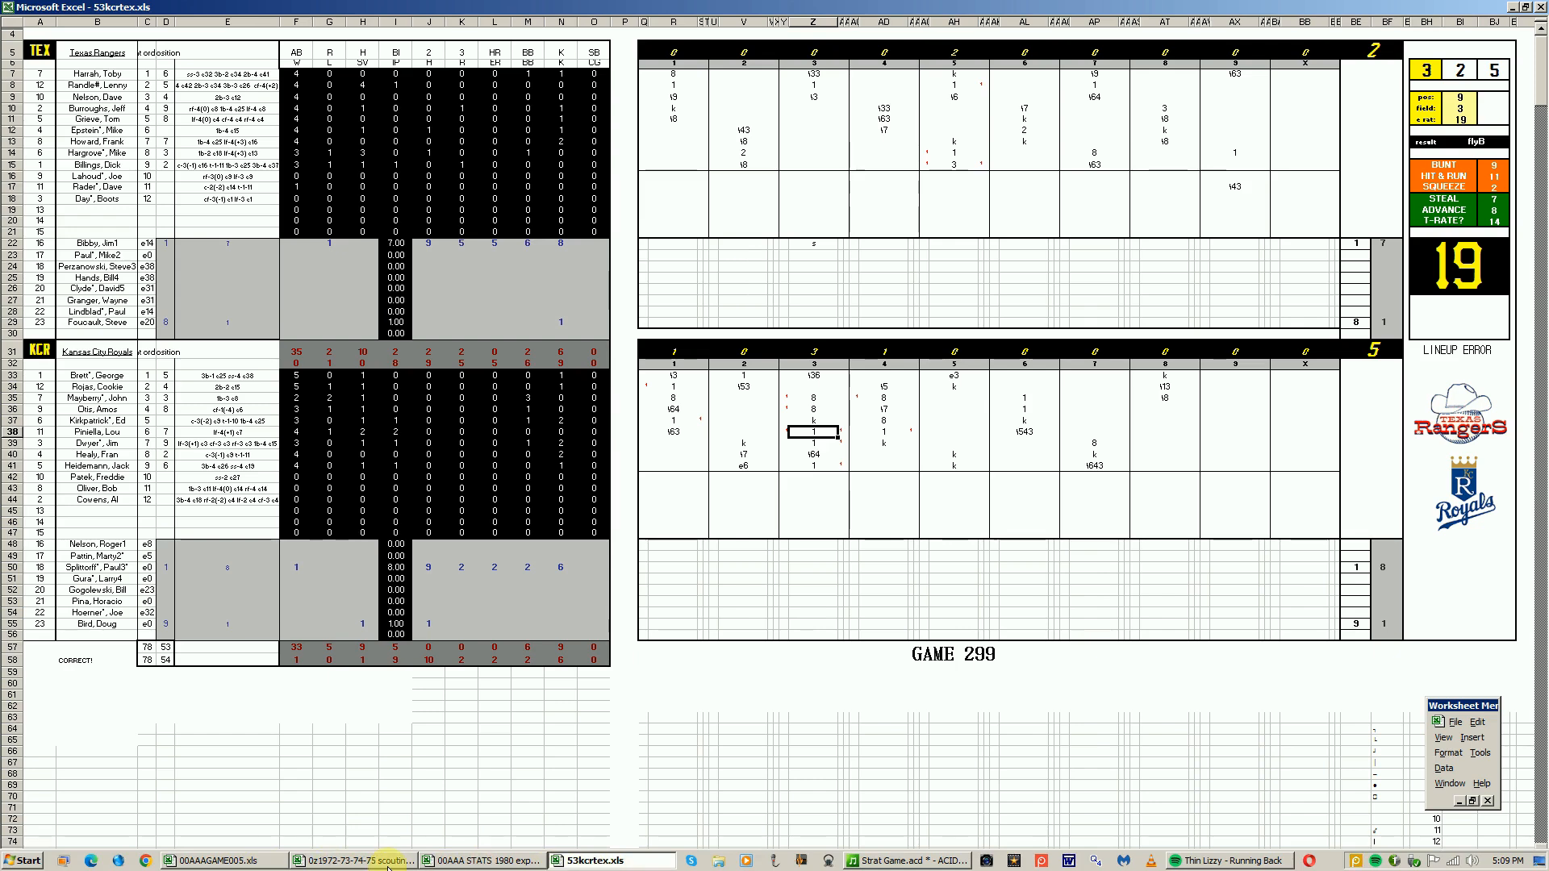
pyautogui.click(476, 861)
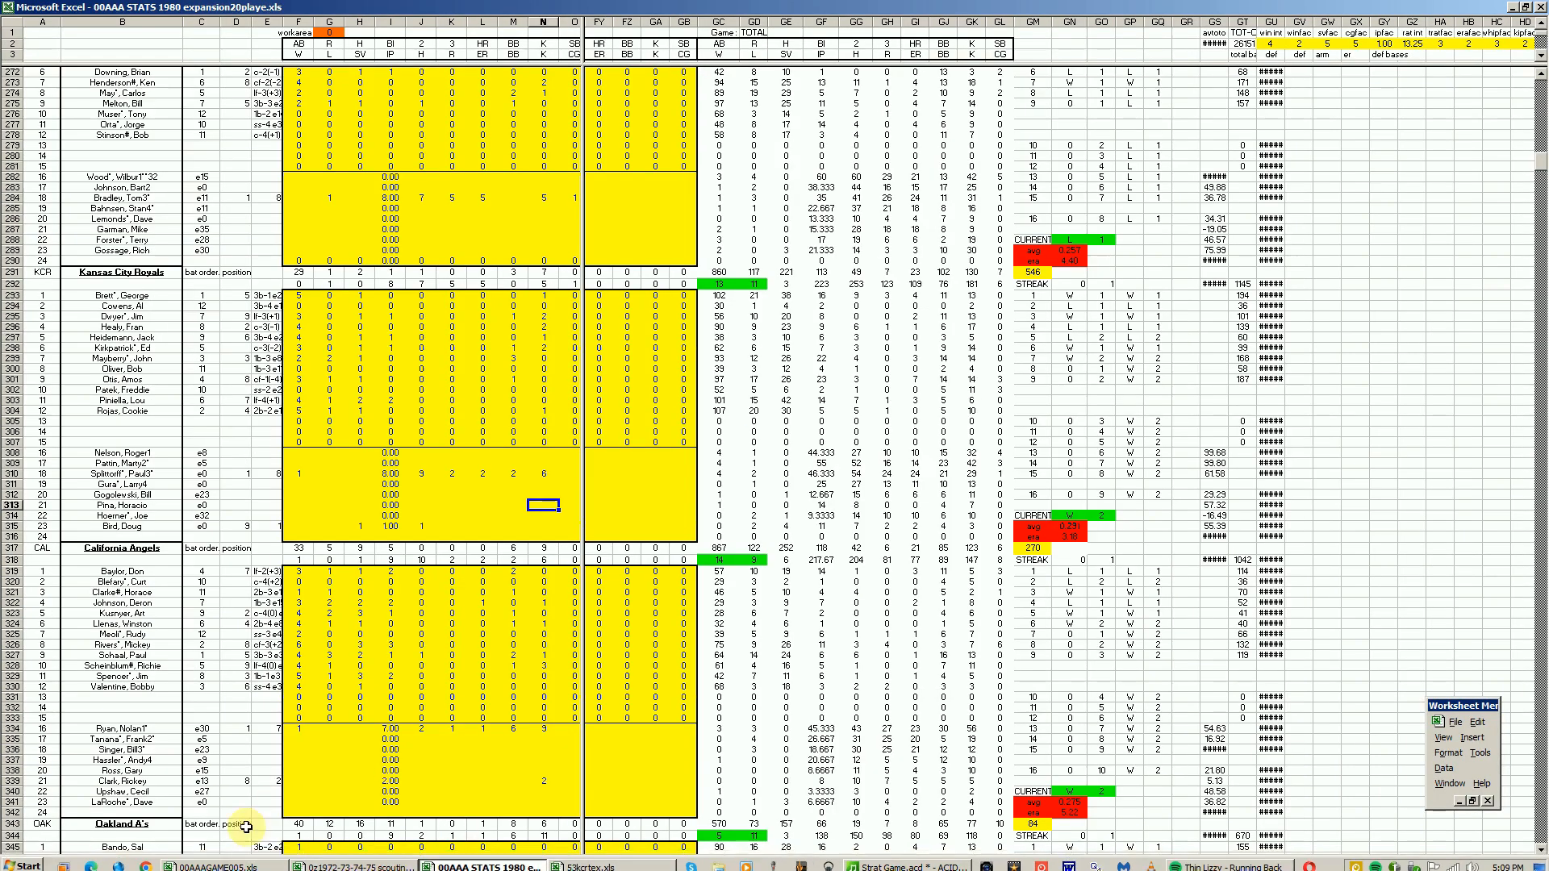
pyautogui.click(266, 863)
pyautogui.click(250, 863)
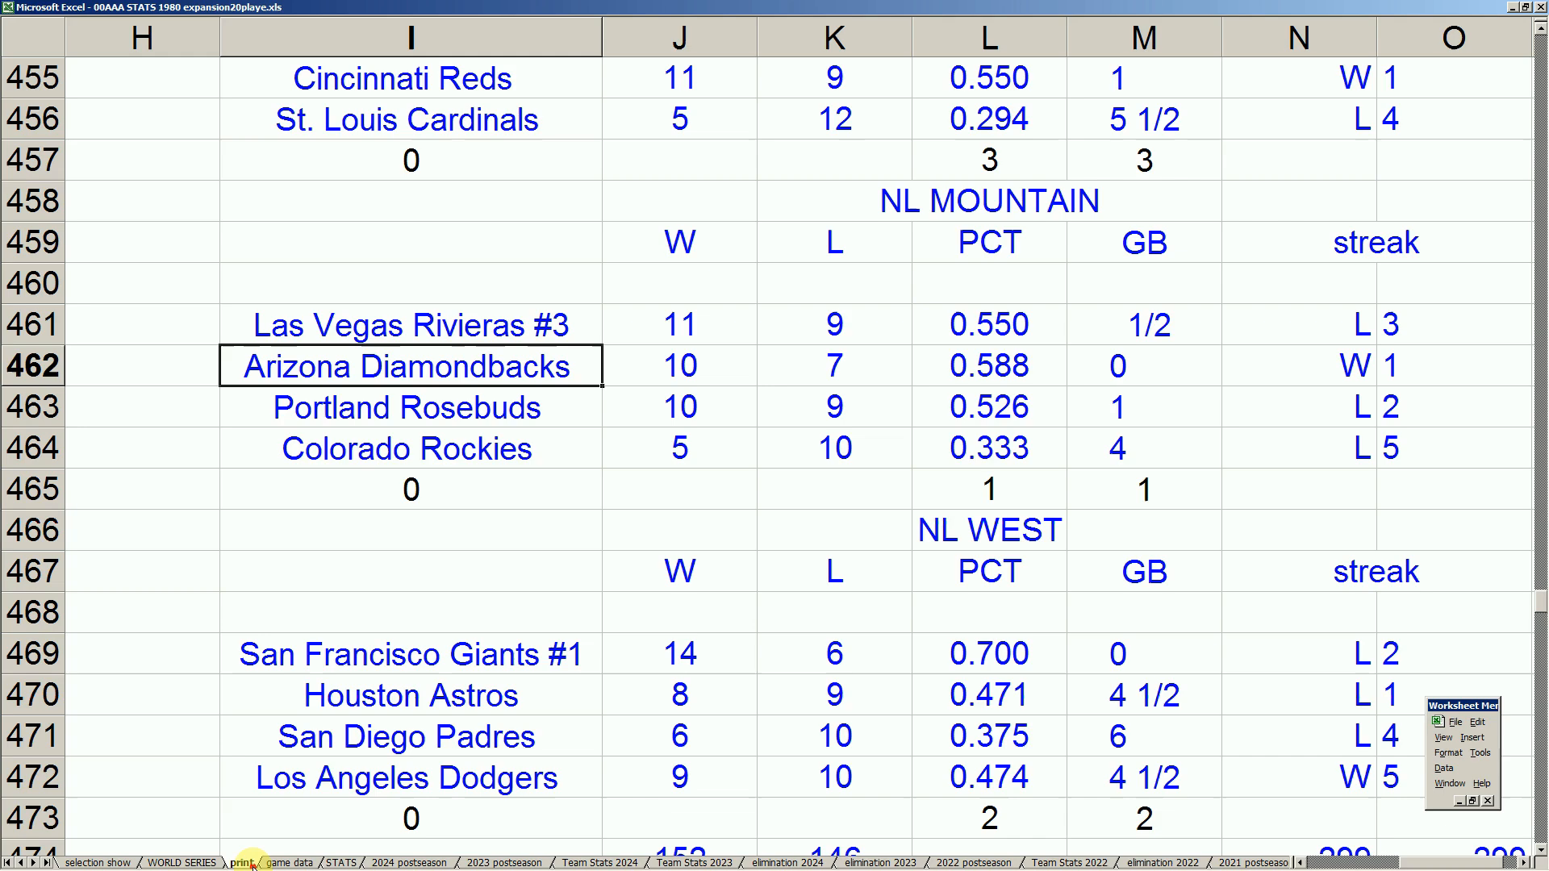
pyautogui.click(351, 646)
pyautogui.press('Left')
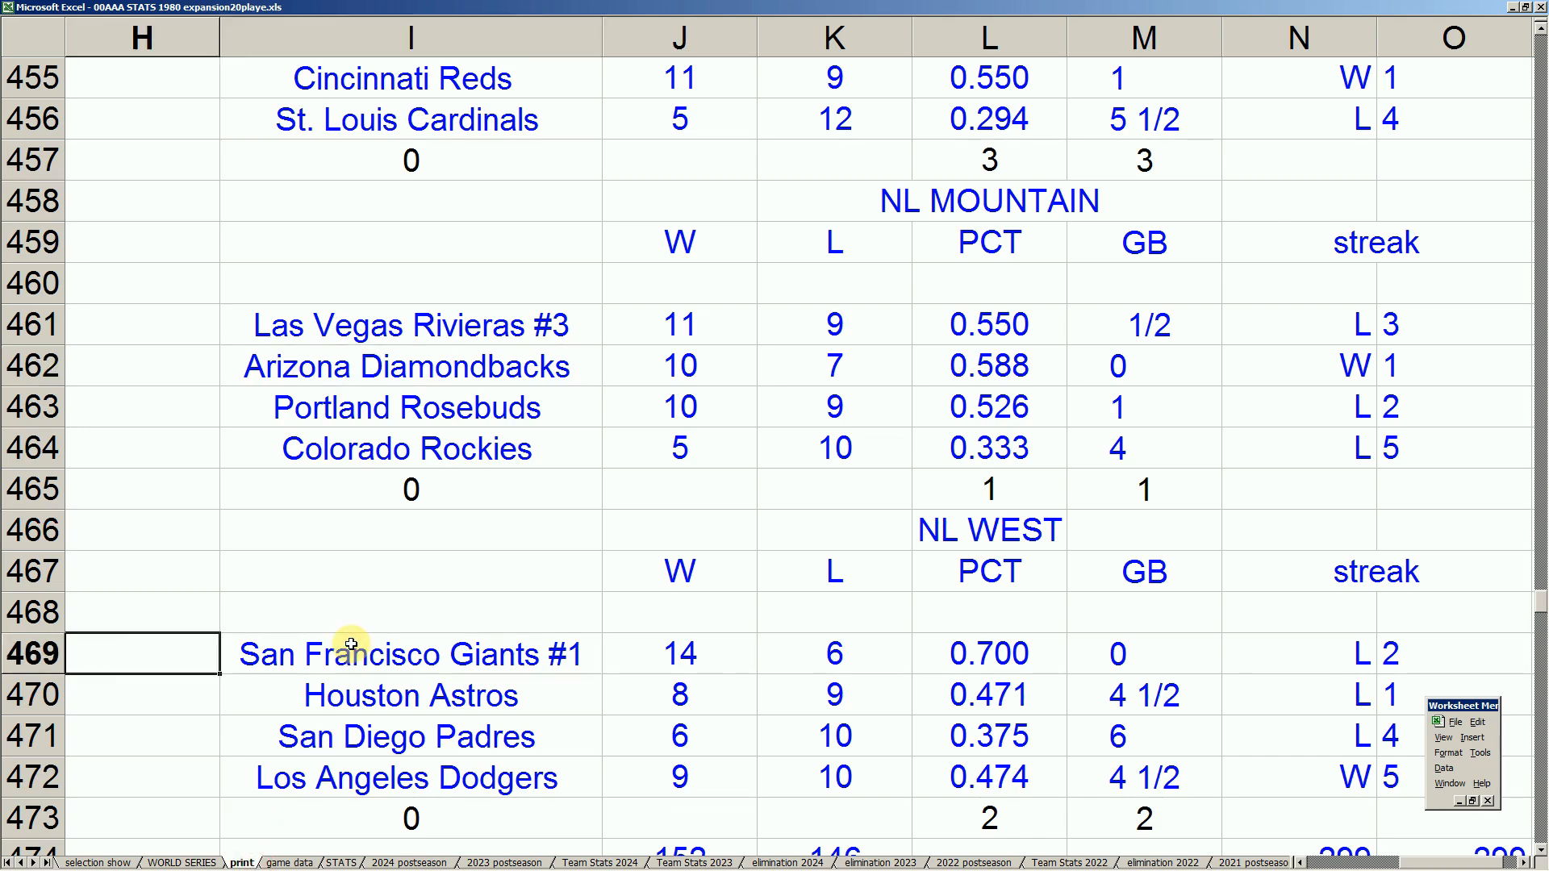
pyautogui.press('Home')
pyautogui.press('Down')
pyautogui.press('Right')
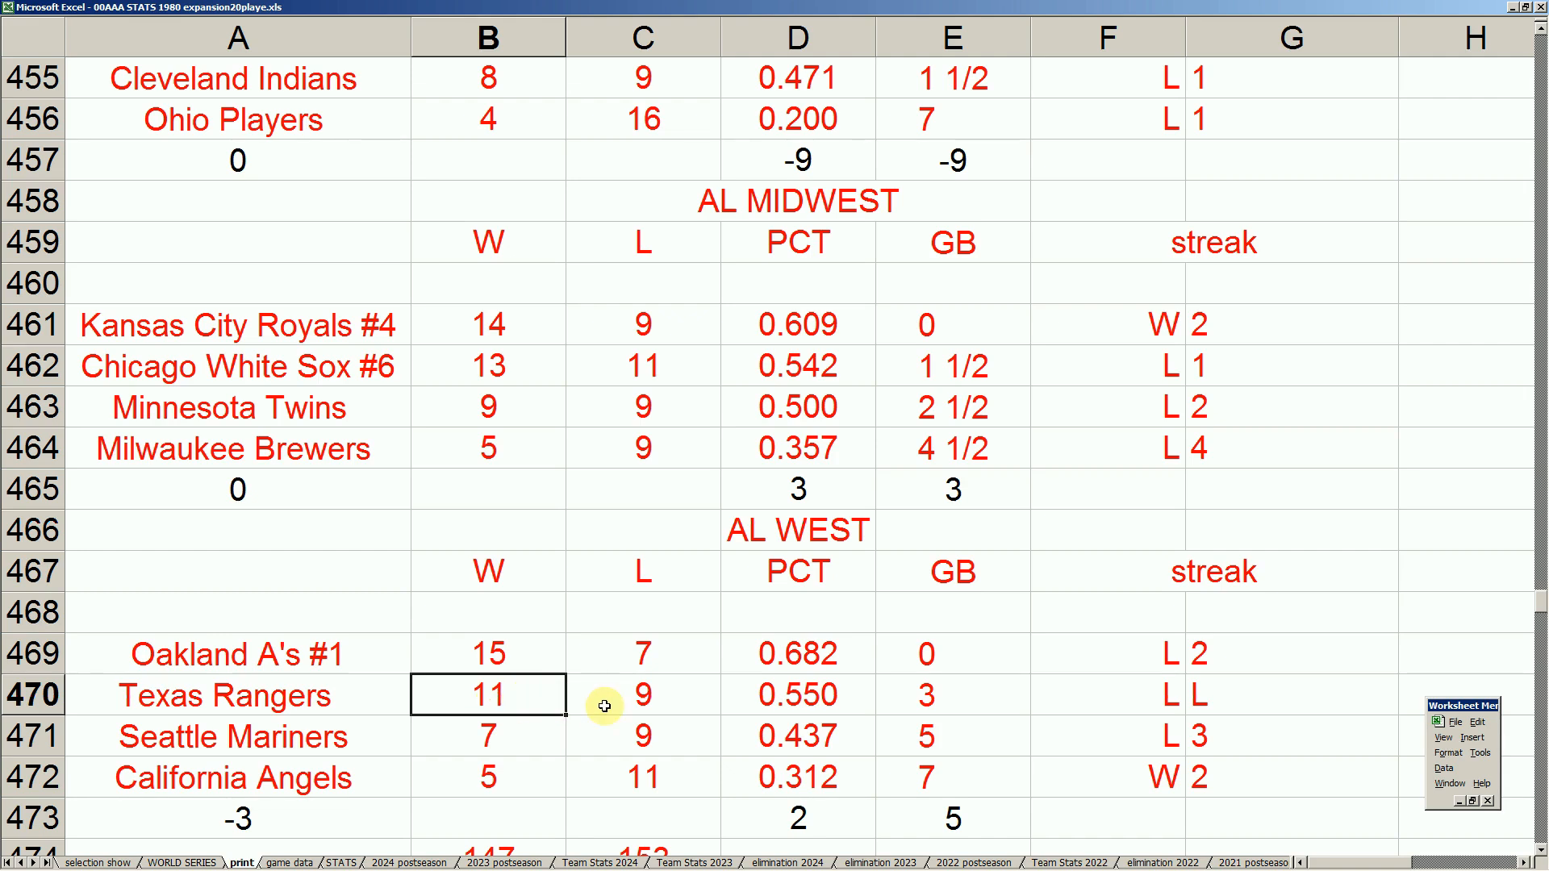
# Step: Review the Texas Rangers' win total and games behind against the Oakland A's in the AL West standings
pyautogui.click(367, 701)
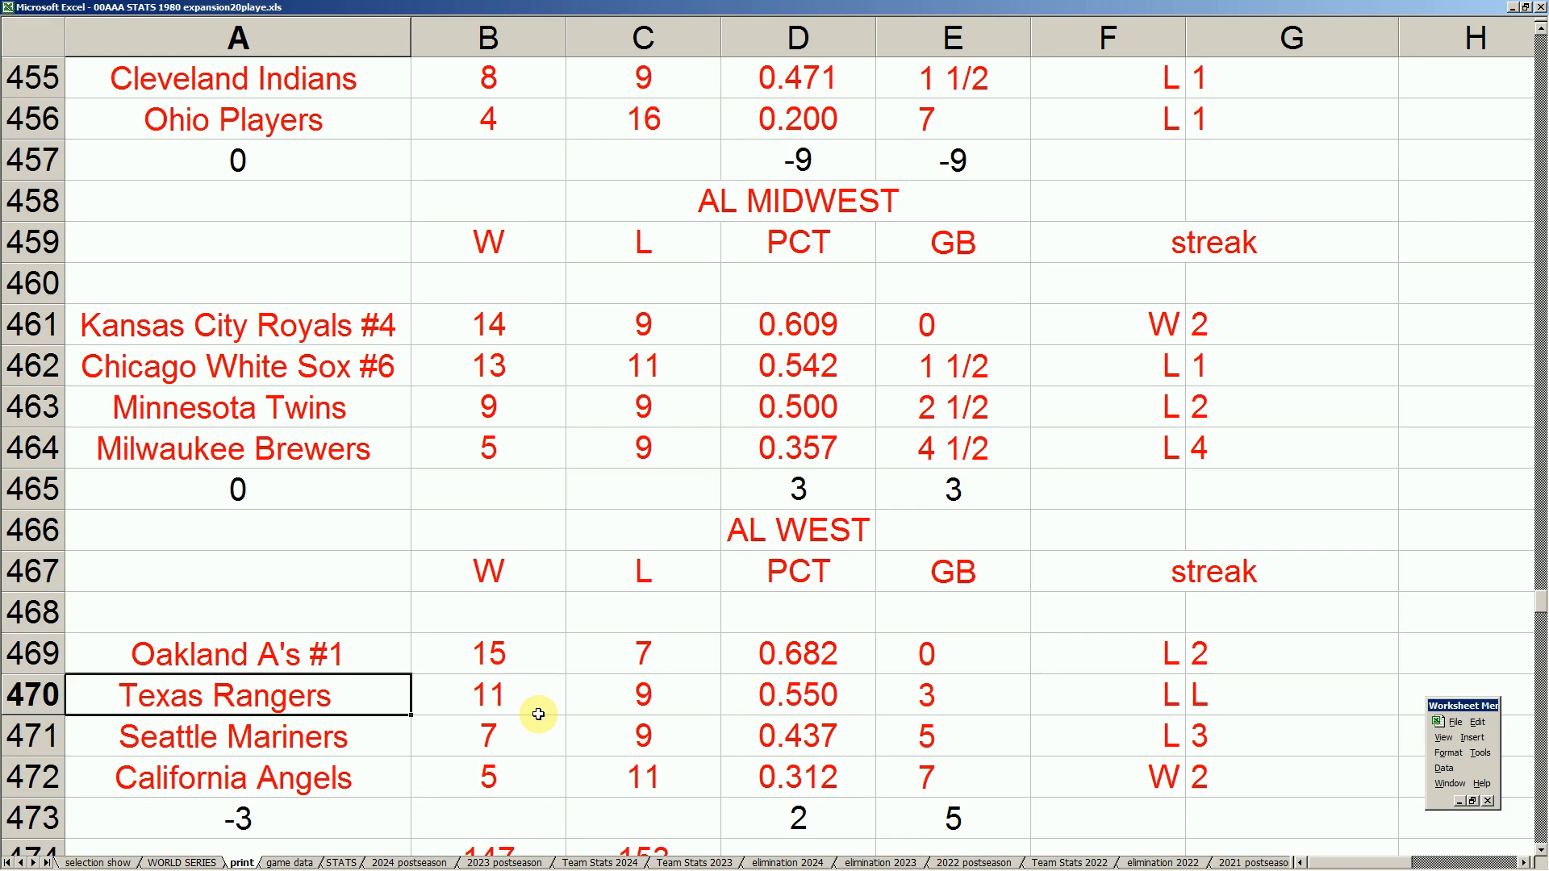
pyautogui.click(461, 702)
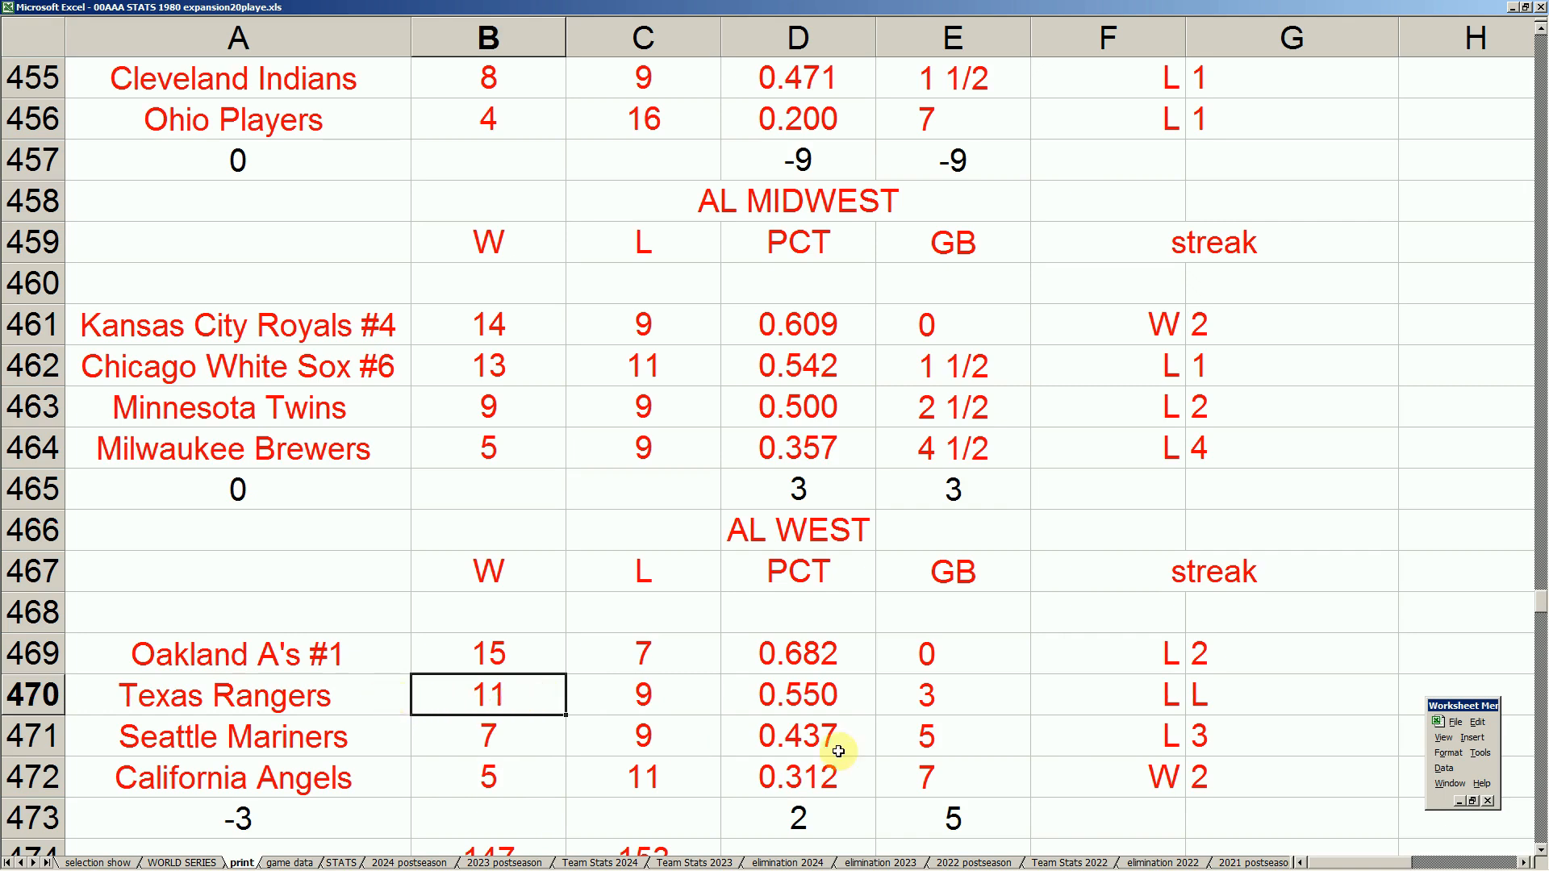
pyautogui.click(927, 699)
pyautogui.click(284, 658)
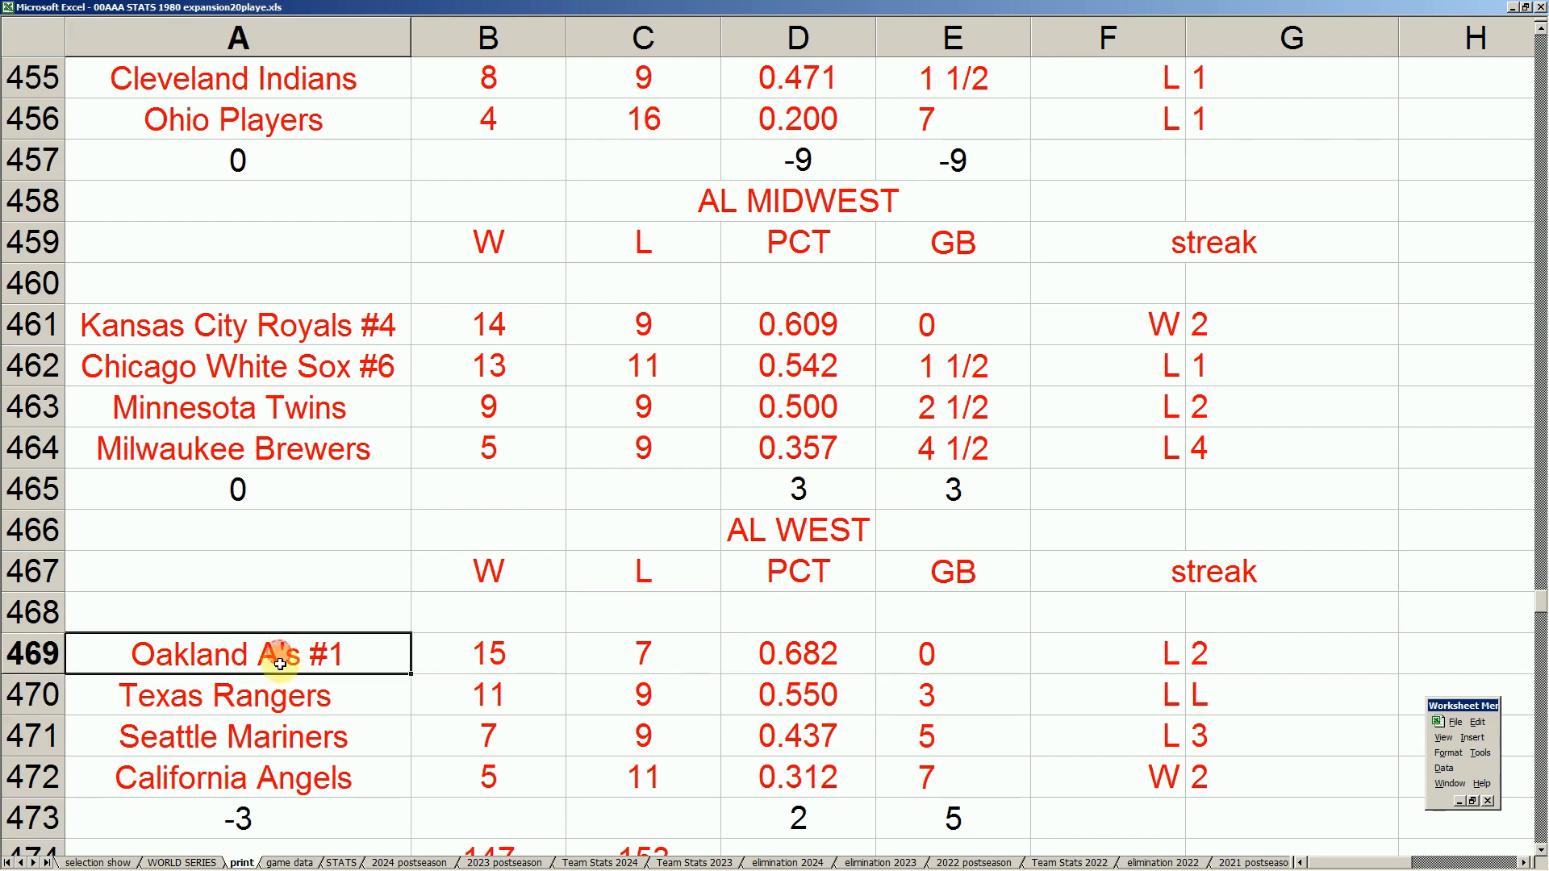
# Step: Compare the Kansas City Royals with the Chicago White Sox and their winning percentage in the AL Midwest standings
pyautogui.click(322, 324)
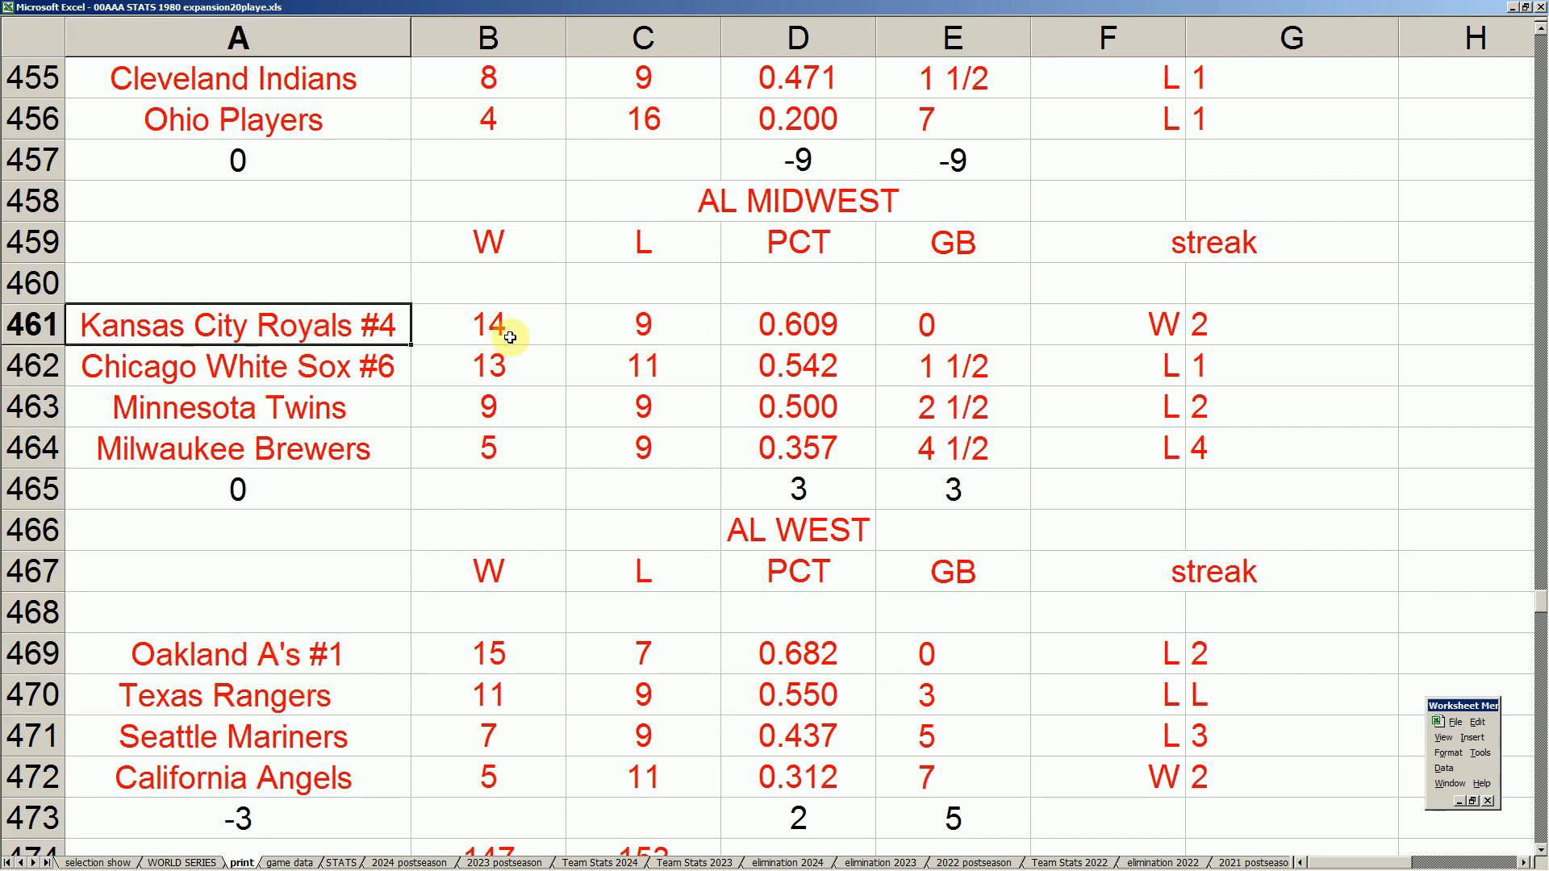
pyautogui.click(391, 364)
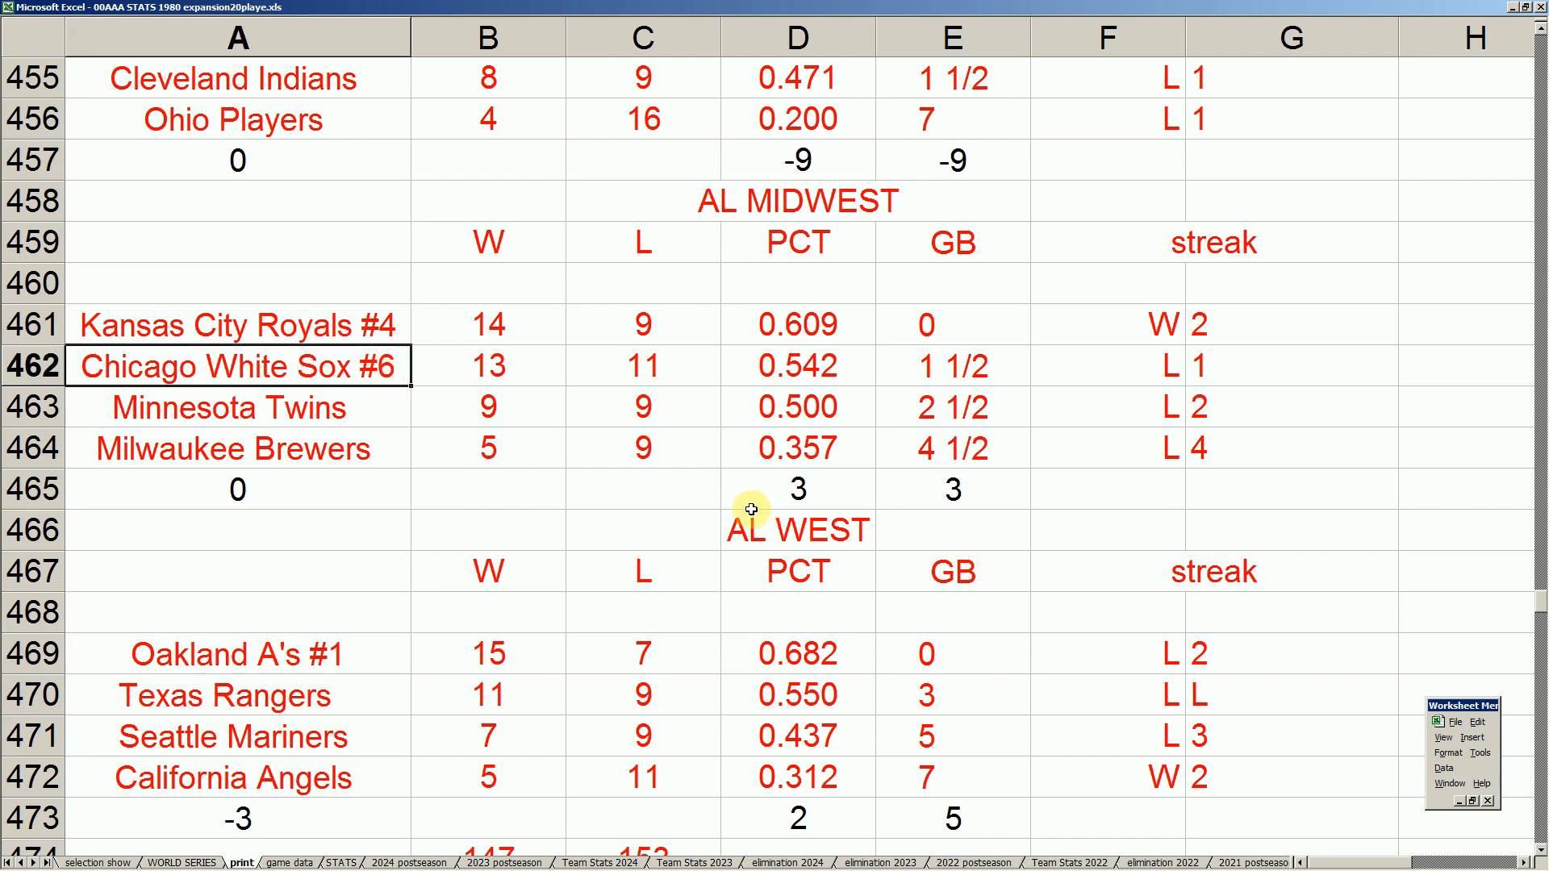
pyautogui.click(829, 370)
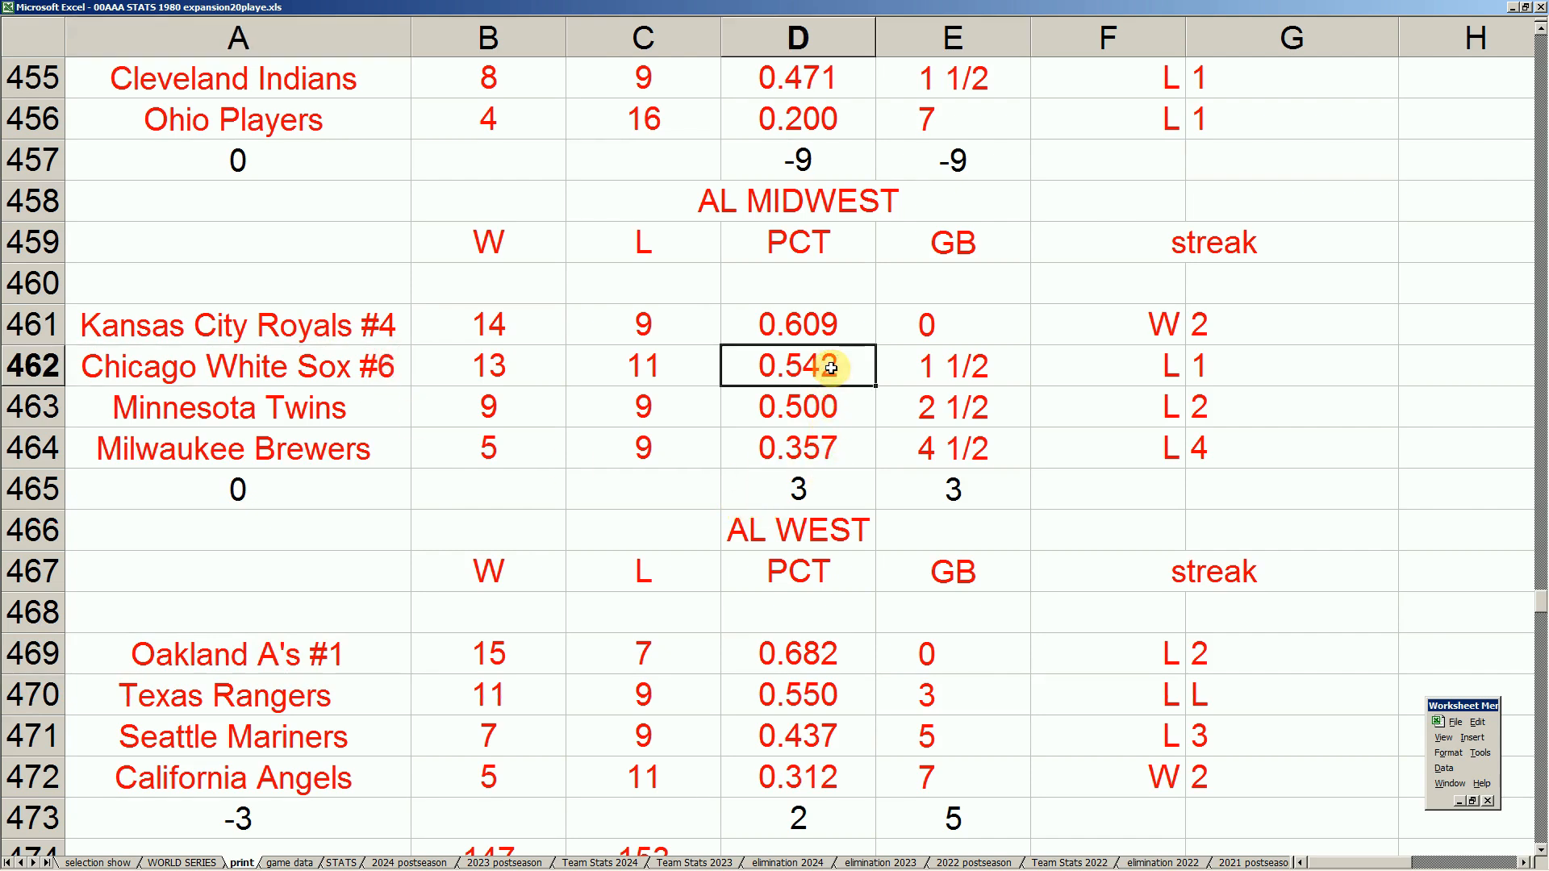
# Step: Examine the winning percentages across the other American League divisions, ending at the Oakland A's row in the AL West
pyautogui.press('Up')
pyautogui.press('Up')
pyautogui.press('Up')
pyautogui.press('Up')
pyautogui.press('Up')
pyautogui.press('Up')
pyautogui.press('Up')
pyautogui.press('Up')
pyautogui.press('Up')
pyautogui.press('Up')
pyautogui.press('Up')
pyautogui.press('Up')
pyautogui.press('Up')
pyautogui.press('Up')
pyautogui.press('Up')
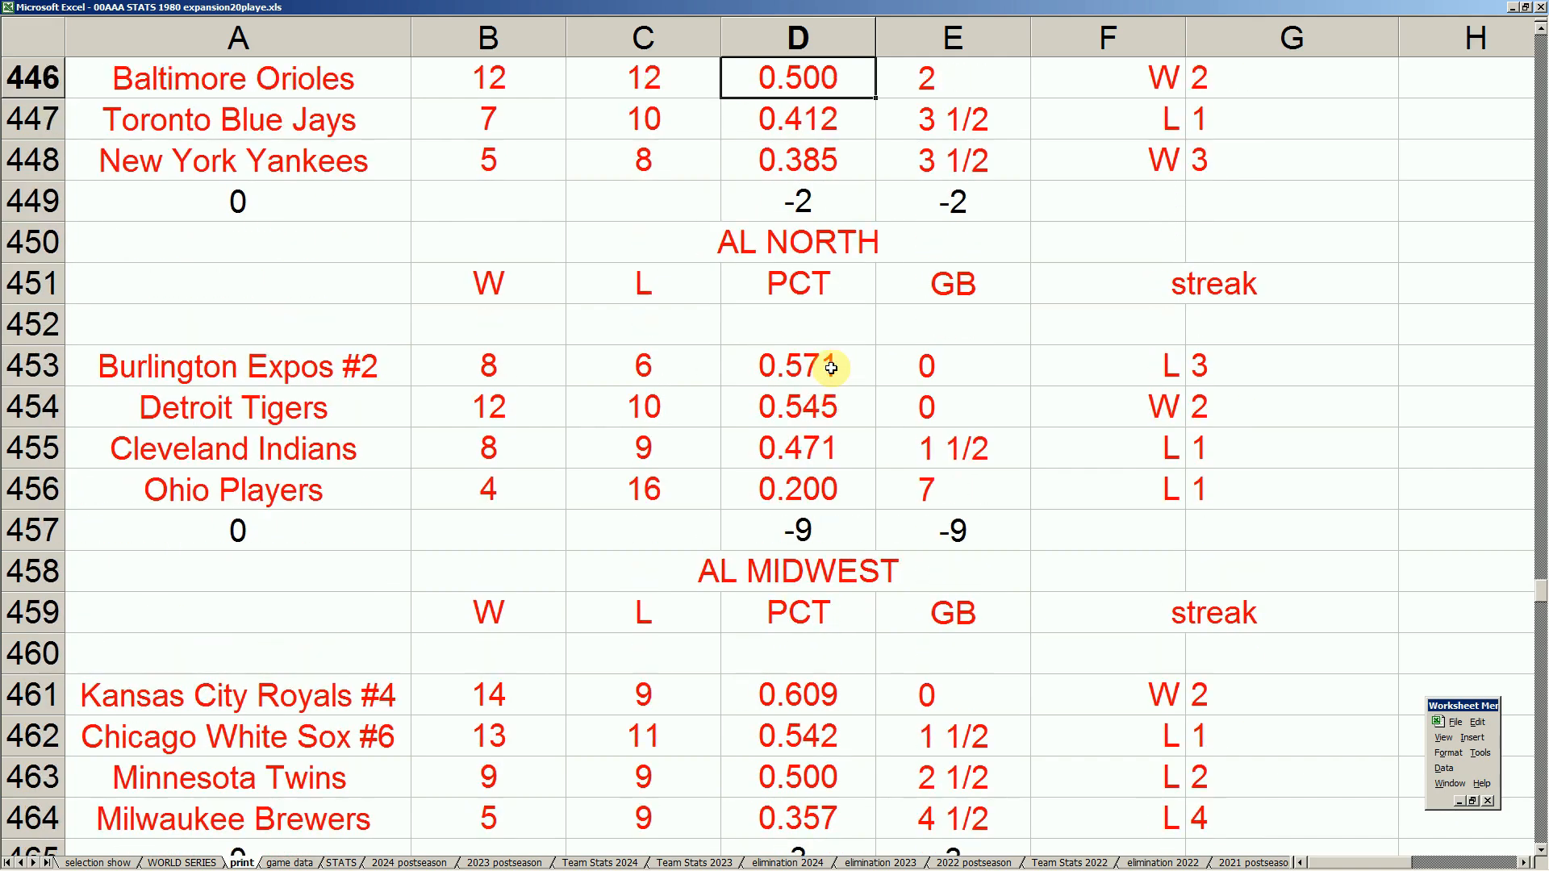
pyautogui.press('Down')
pyautogui.press('Down')
pyautogui.press('Down')
pyautogui.press('Down')
pyautogui.press('Down')
pyautogui.press('Down')
pyautogui.press('Down')
pyautogui.press('Down')
pyautogui.press('Down')
pyautogui.press('Down')
pyautogui.press('Down')
pyautogui.press('Down')
pyautogui.press('Down')
pyautogui.press('Down')
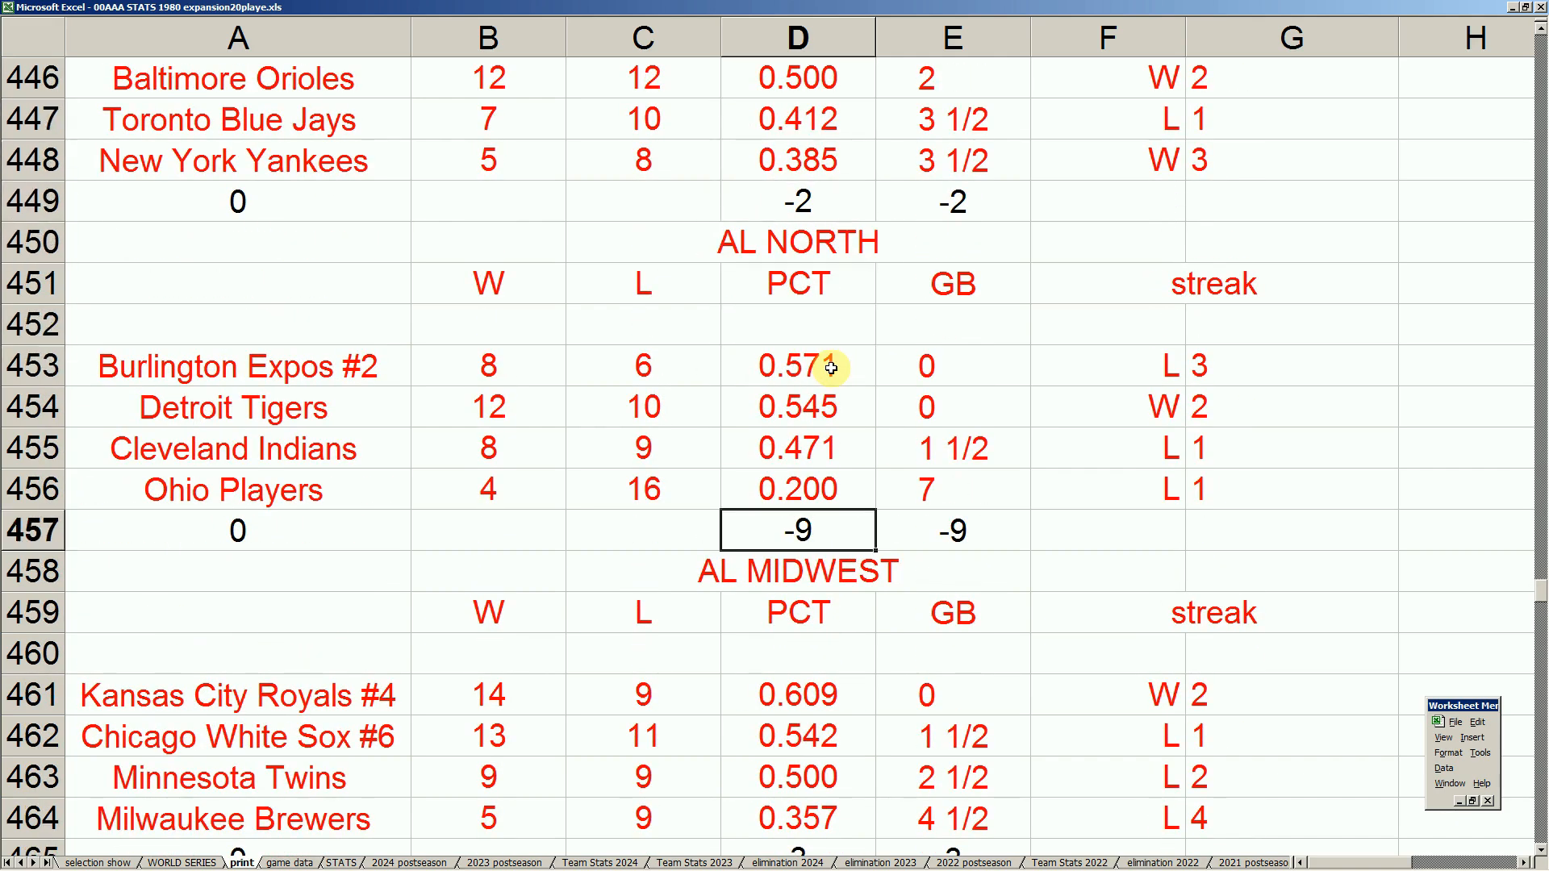
pyautogui.press('Down')
pyautogui.press('Down')
pyautogui.press('Down')
pyautogui.press('Down')
pyautogui.press('Down')
pyautogui.press('Down')
pyautogui.press('Down')
pyautogui.press('Down')
pyautogui.press('Down')
pyautogui.press('Down')
pyautogui.press('Down')
pyautogui.press('Up')
pyautogui.press('Up')
pyautogui.press('Up')
pyautogui.press('Up')
pyautogui.press('Up')
pyautogui.press('Up')
pyautogui.press('Up')
pyautogui.press('Up')
pyautogui.press('Up')
pyautogui.press('Up')
pyautogui.press('Up')
pyautogui.press('Down')
pyautogui.press('Up')
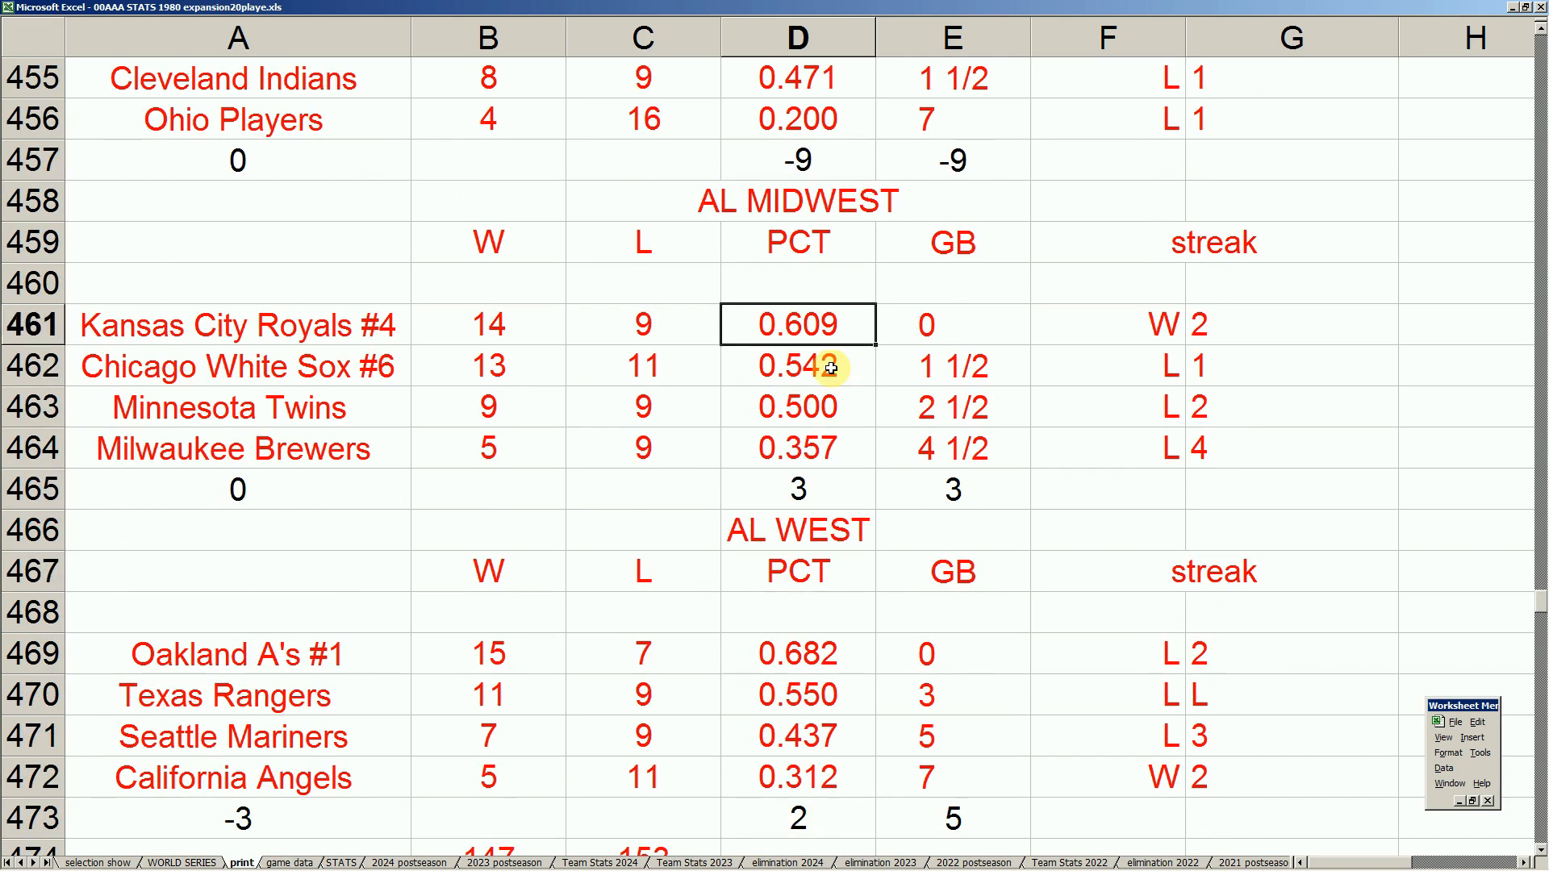
pyautogui.click(335, 655)
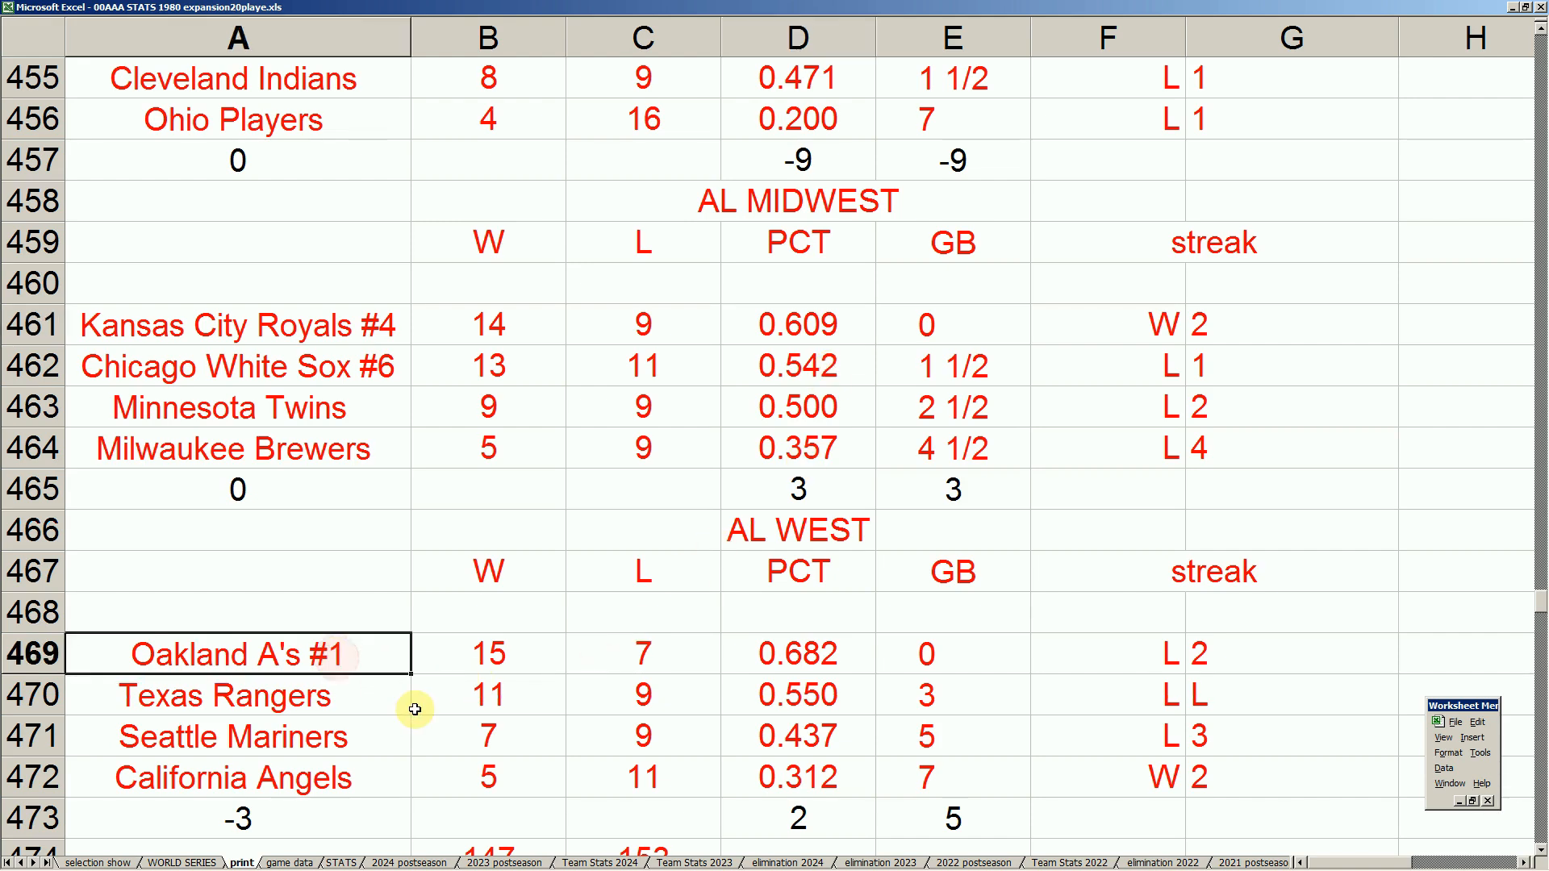
# Step: Close the 53kcrtex.xls workbook without saving and switch to the Game 300 score sheet in 00AAAGAME005.xls
pyautogui.moveTo(414, 865)
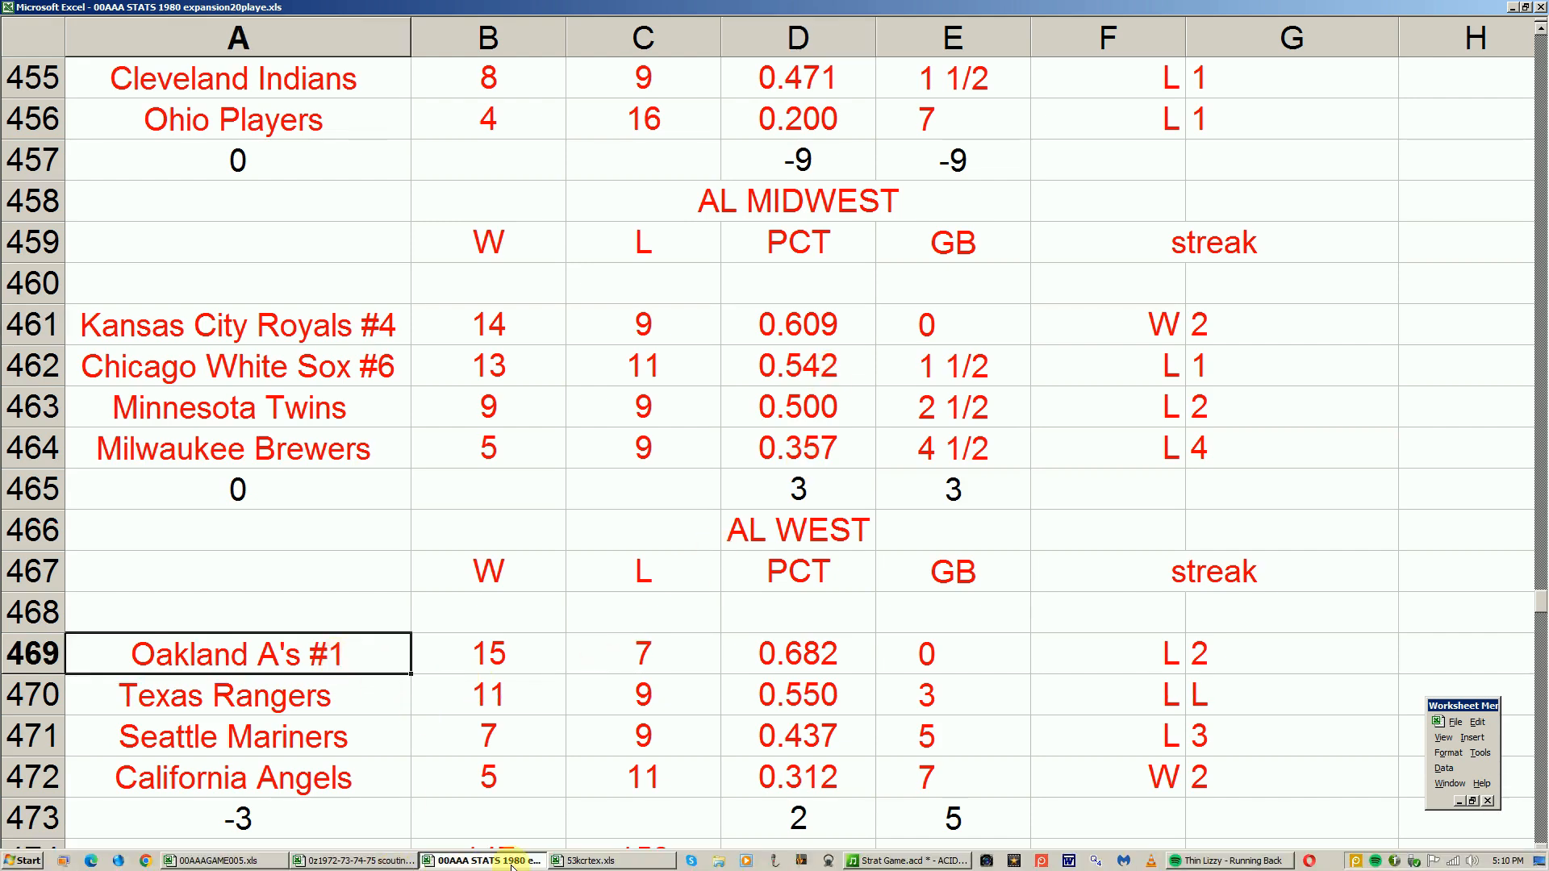
pyautogui.rightClick(582, 862)
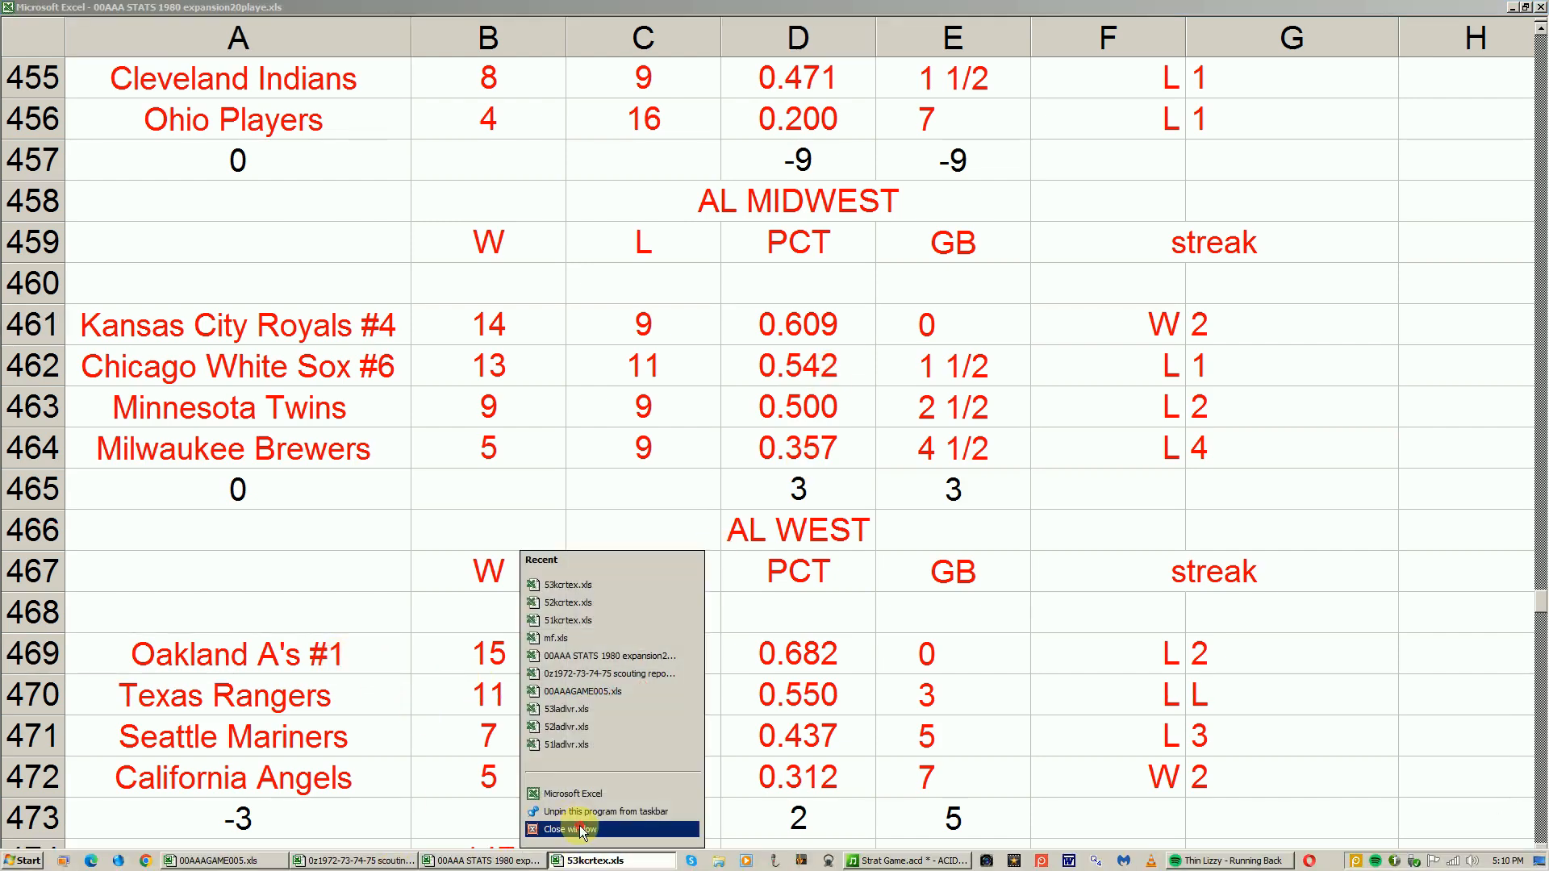
pyautogui.click(587, 830)
pyautogui.click(775, 480)
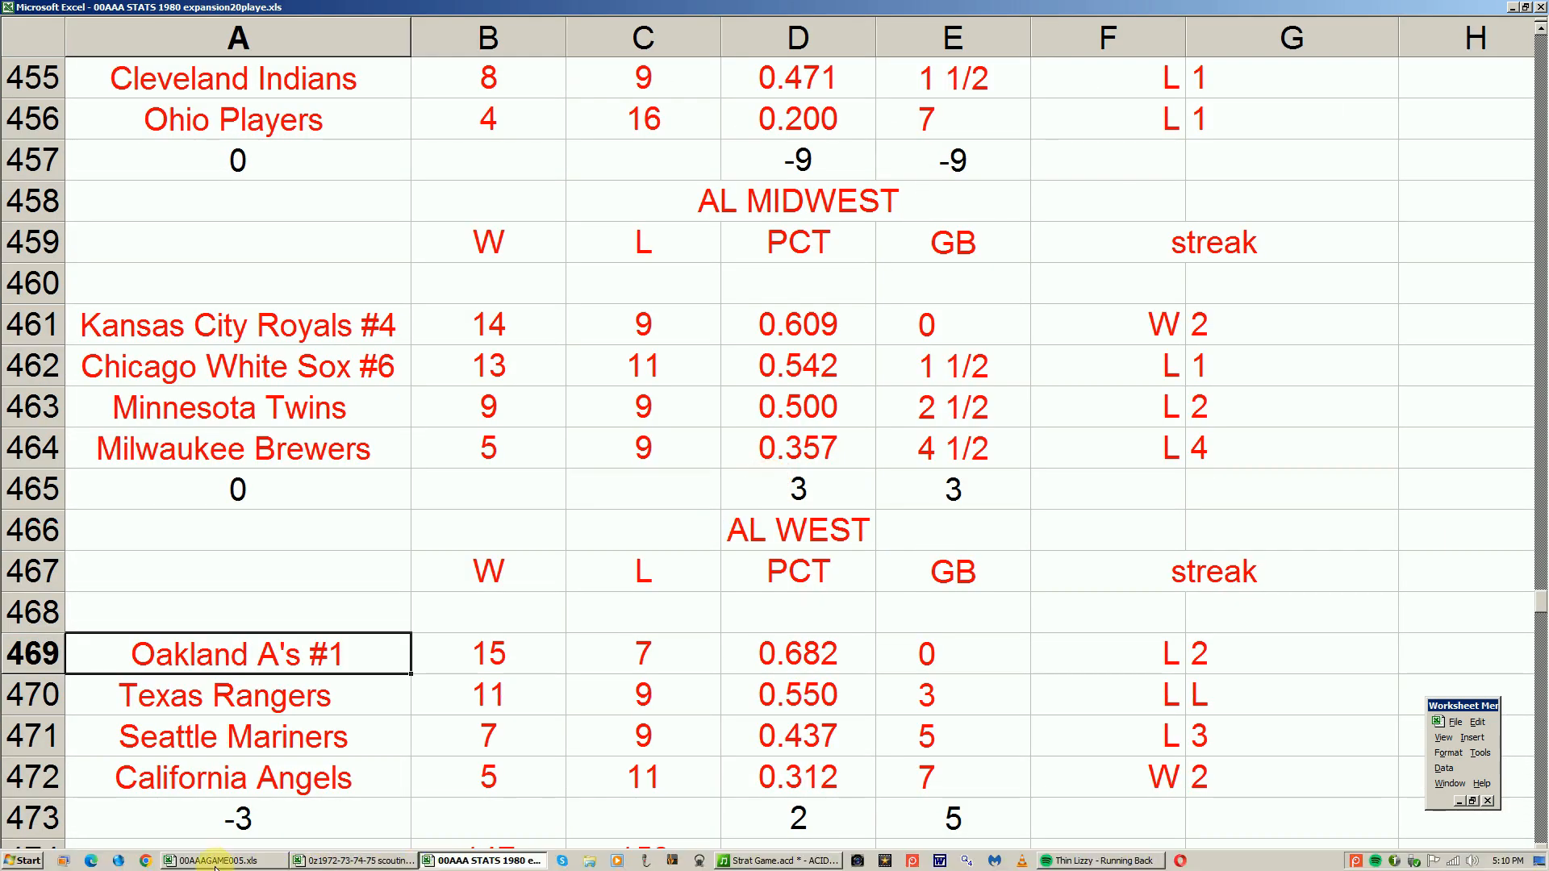
pyautogui.click(211, 862)
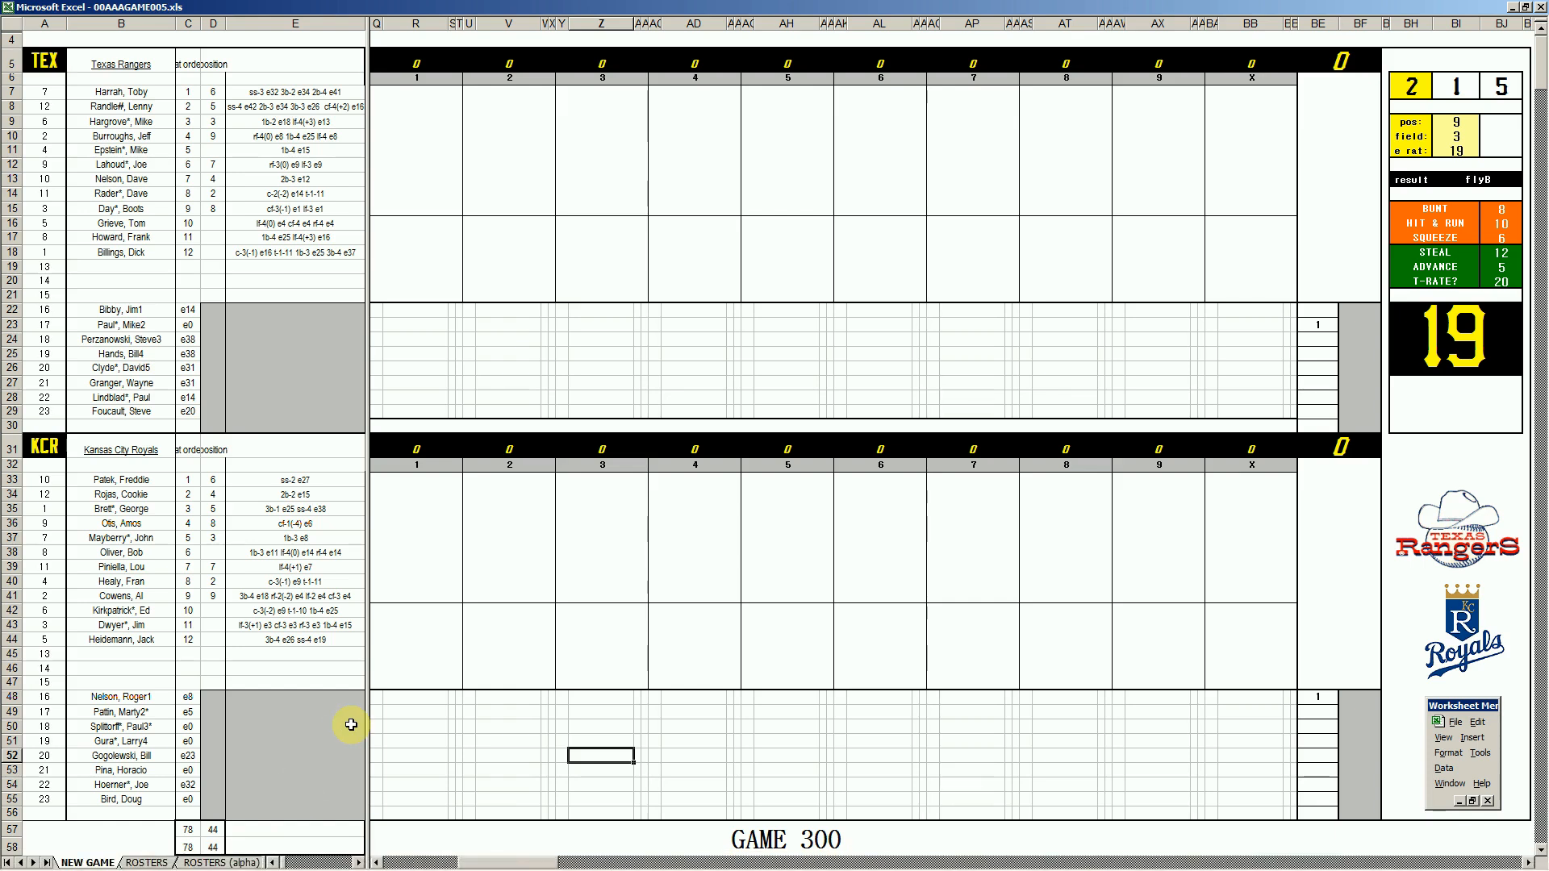
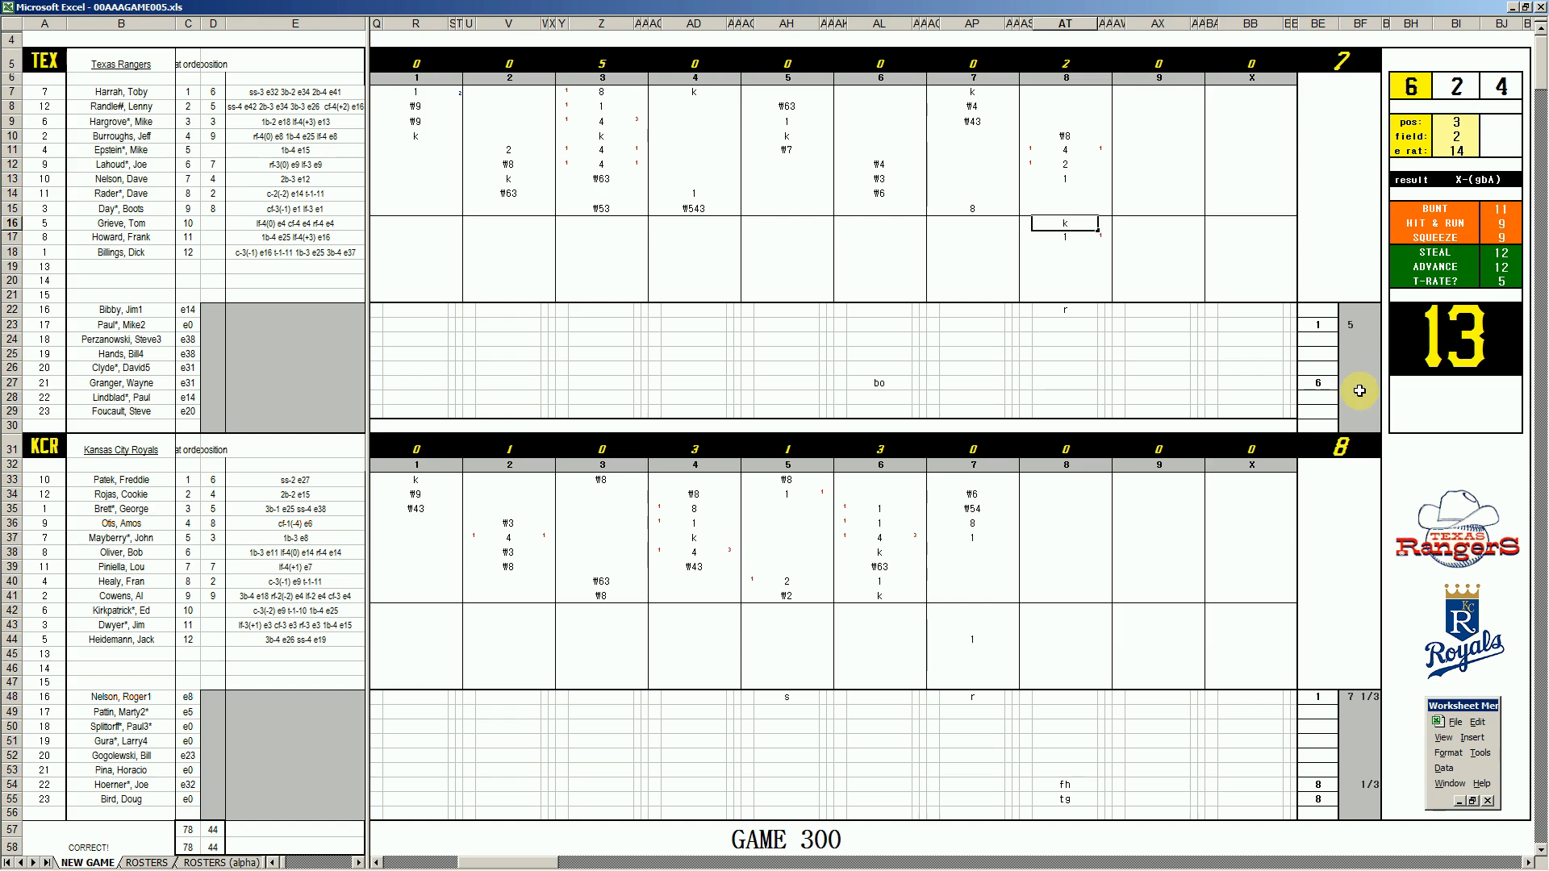
# Step: Enter 2 innings pitched for the Texas reliever in row 27 and 8 as the entry inning for the reliever in row 28
pyautogui.write('2')
pyautogui.press('Return')
pyautogui.write('8')
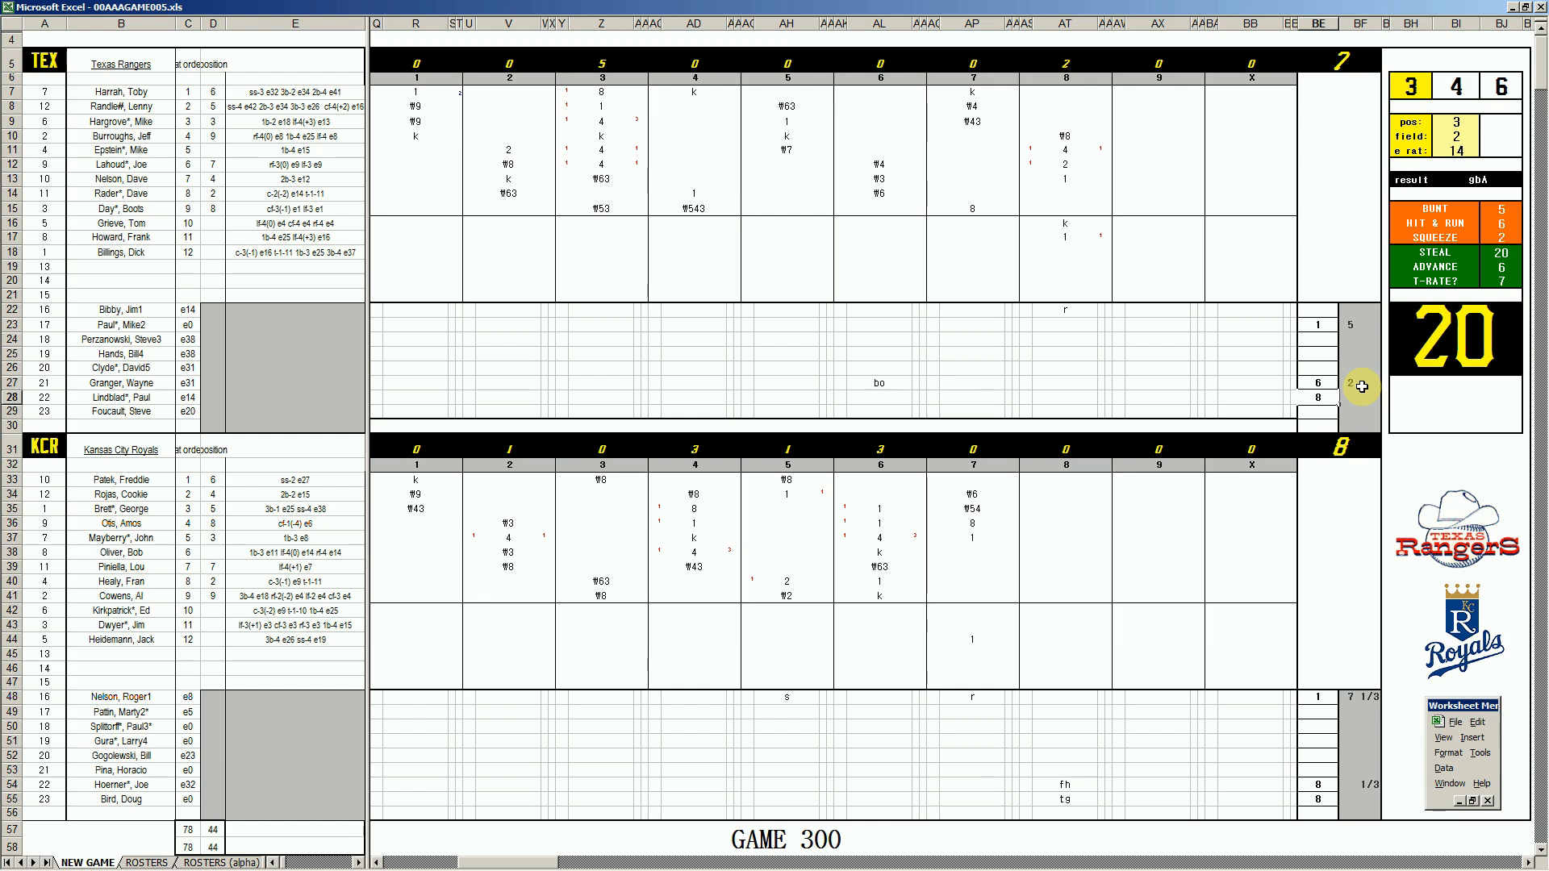
# Step: Record a 6-3 out in AT38 and a strikeout (k) for the pinch hitter in AT43 in Kansas City's eighth inning
pyautogui.click(1048, 552)
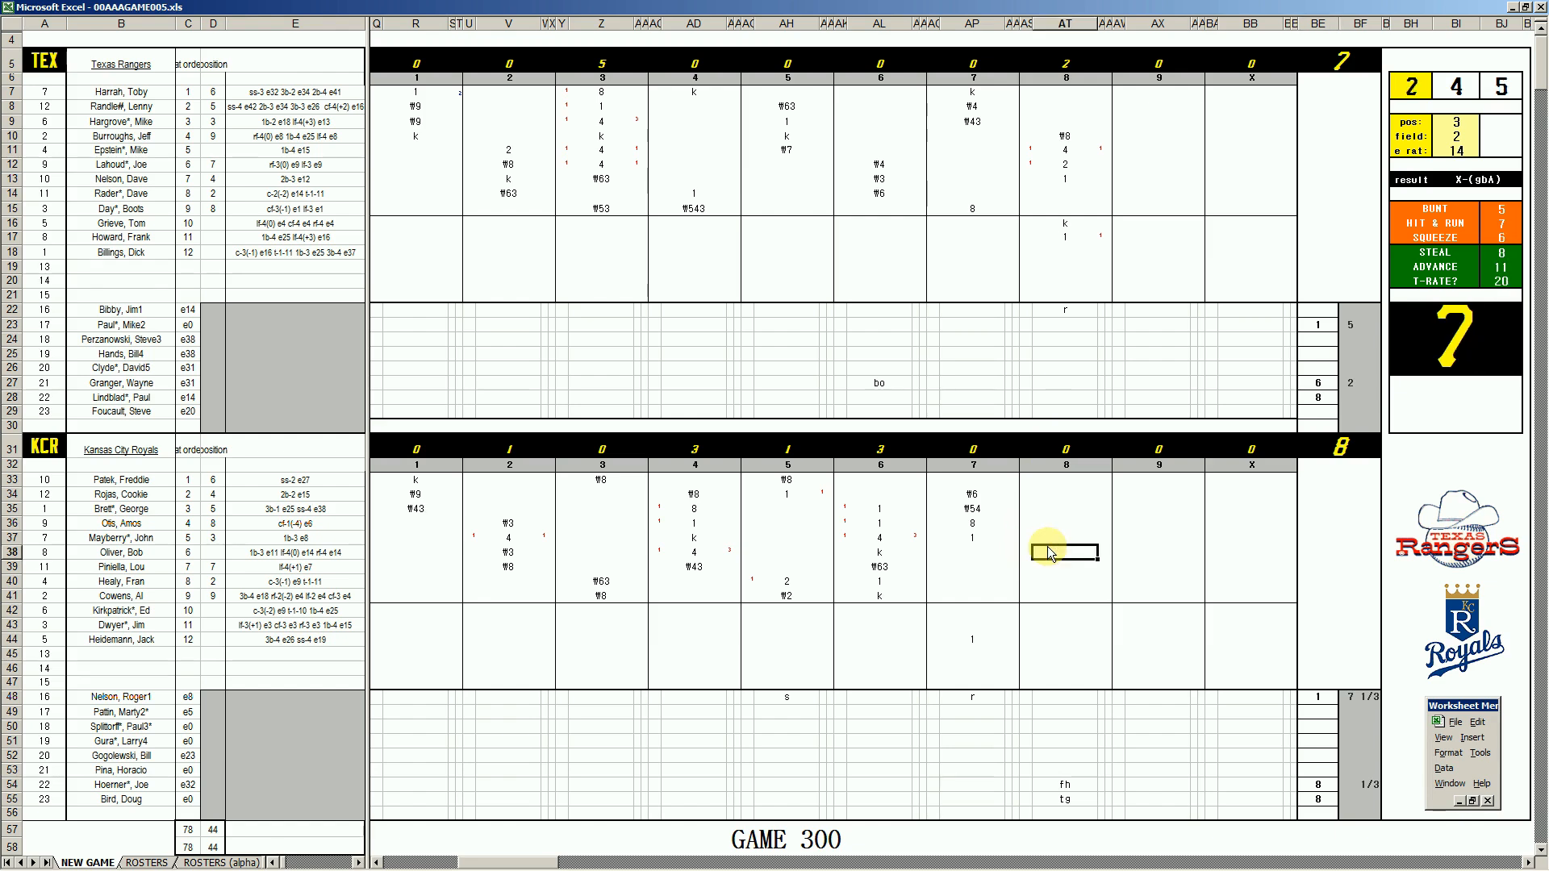
pyautogui.write('#63')
pyautogui.press('Return')
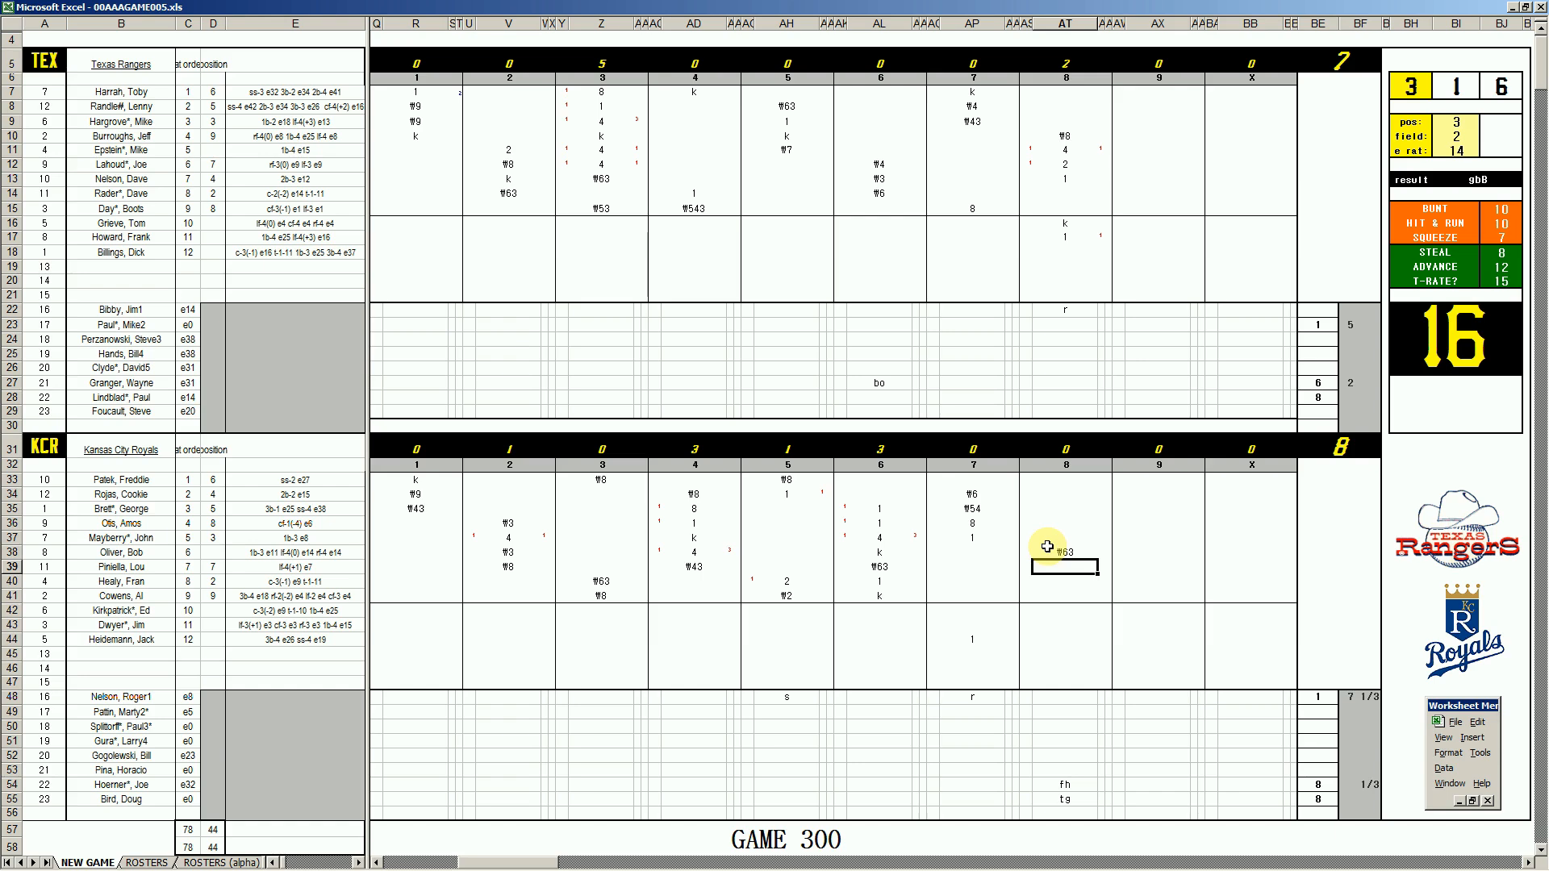
pyautogui.press('Down')
pyautogui.press('Down')
pyautogui.press('Down')
pyautogui.press('Down')
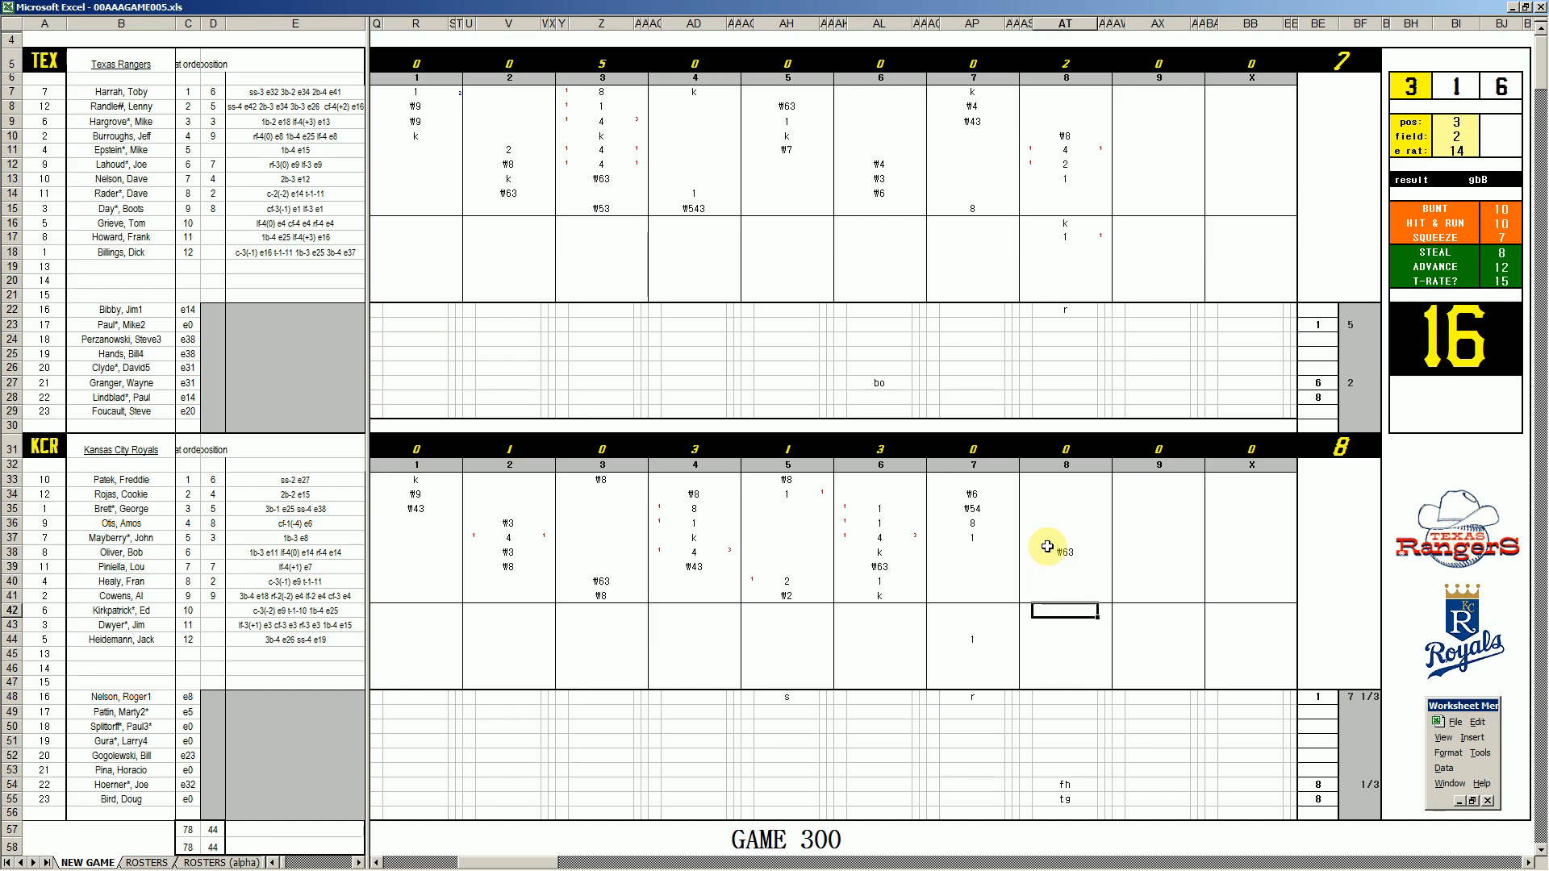
pyautogui.write('k')
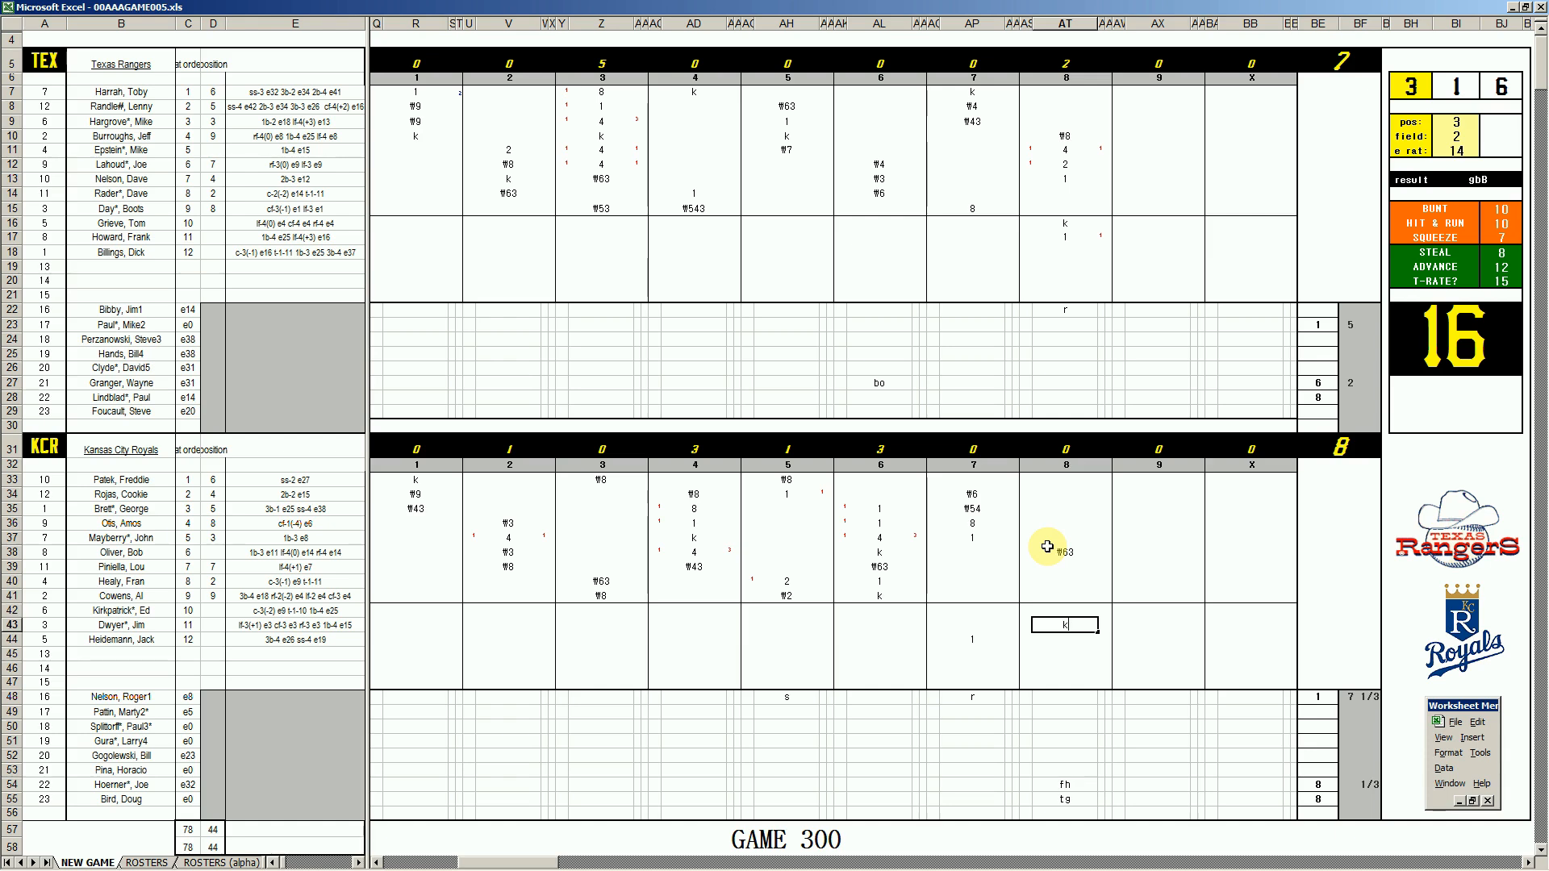
pyautogui.press('Return')
# Step: Record 1 in AT40 and 2 in AT41 for the next two Kansas City batters in the eighth inning
pyautogui.press('Up')
pyautogui.press('Up')
pyautogui.press('Up')
pyautogui.press('Up')
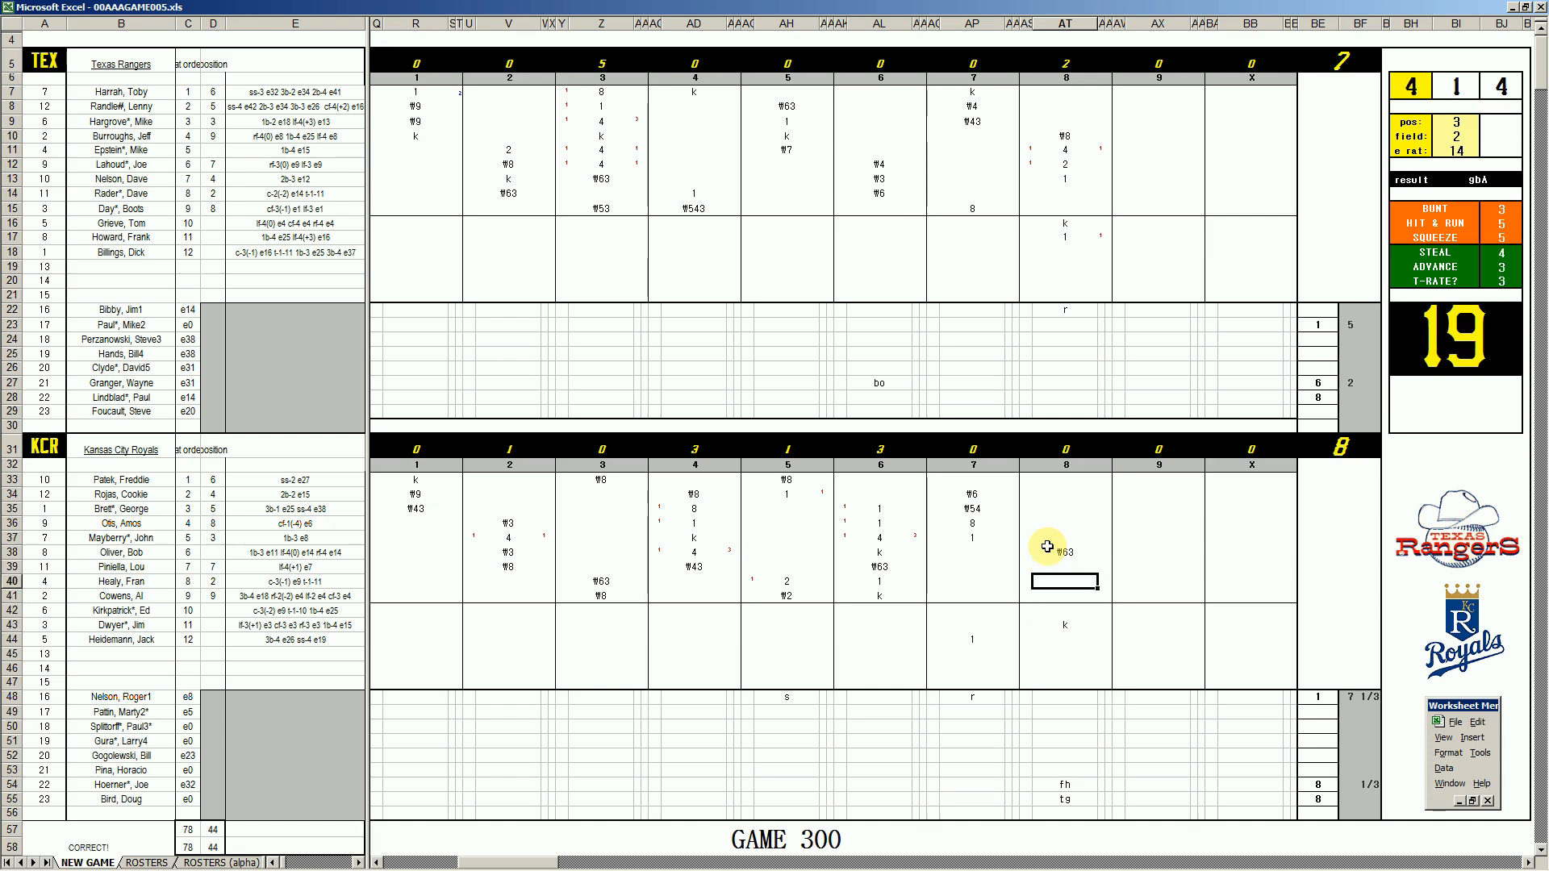
pyautogui.write('1')
pyautogui.press('Return')
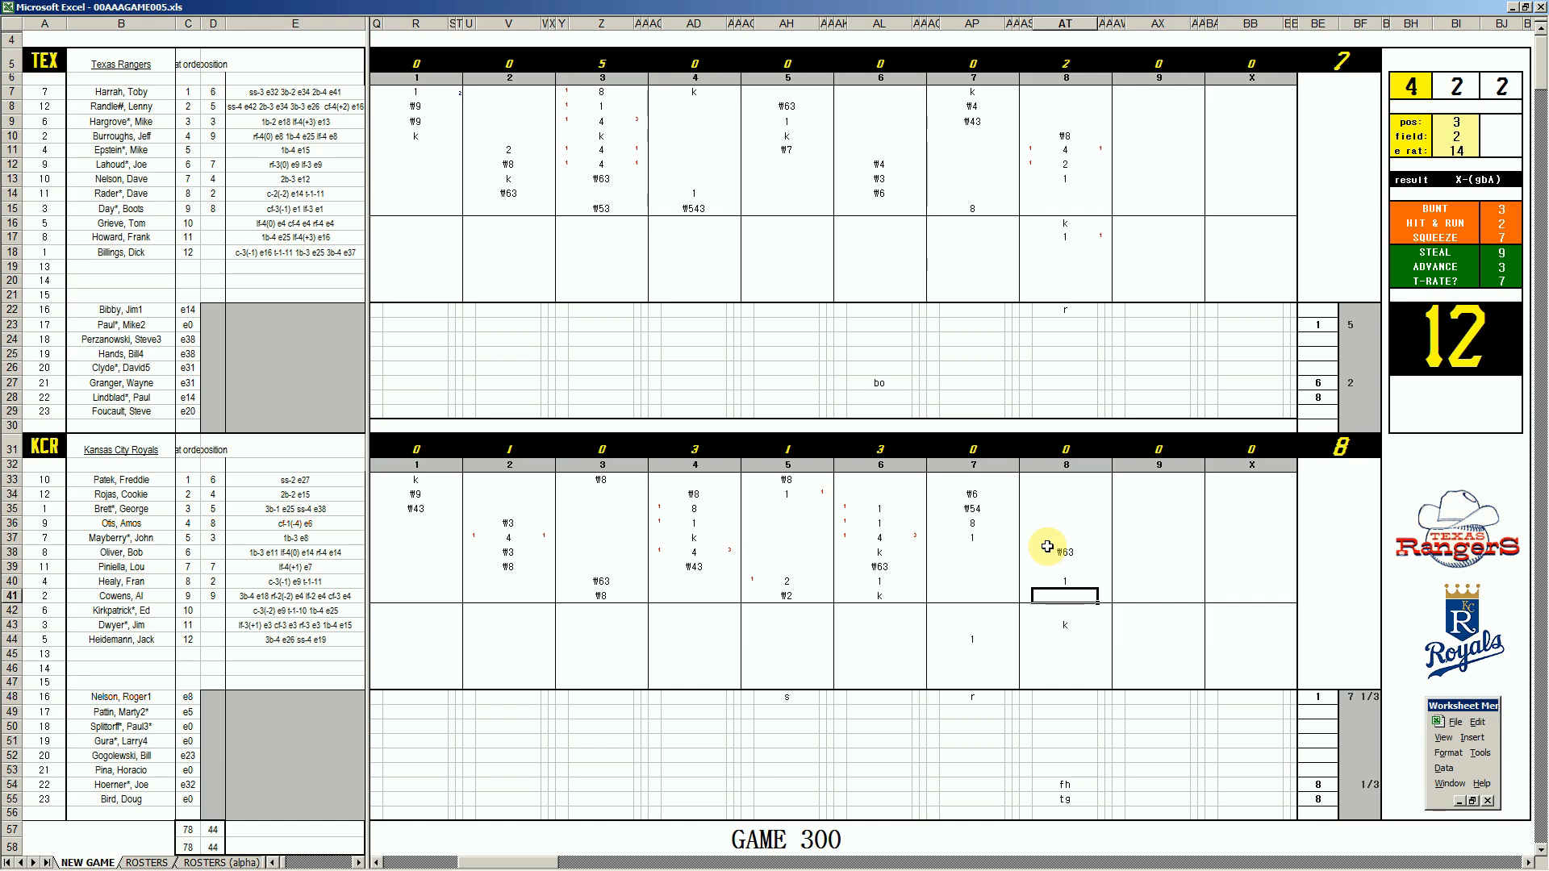
pyautogui.write('2')
pyautogui.press('Return')
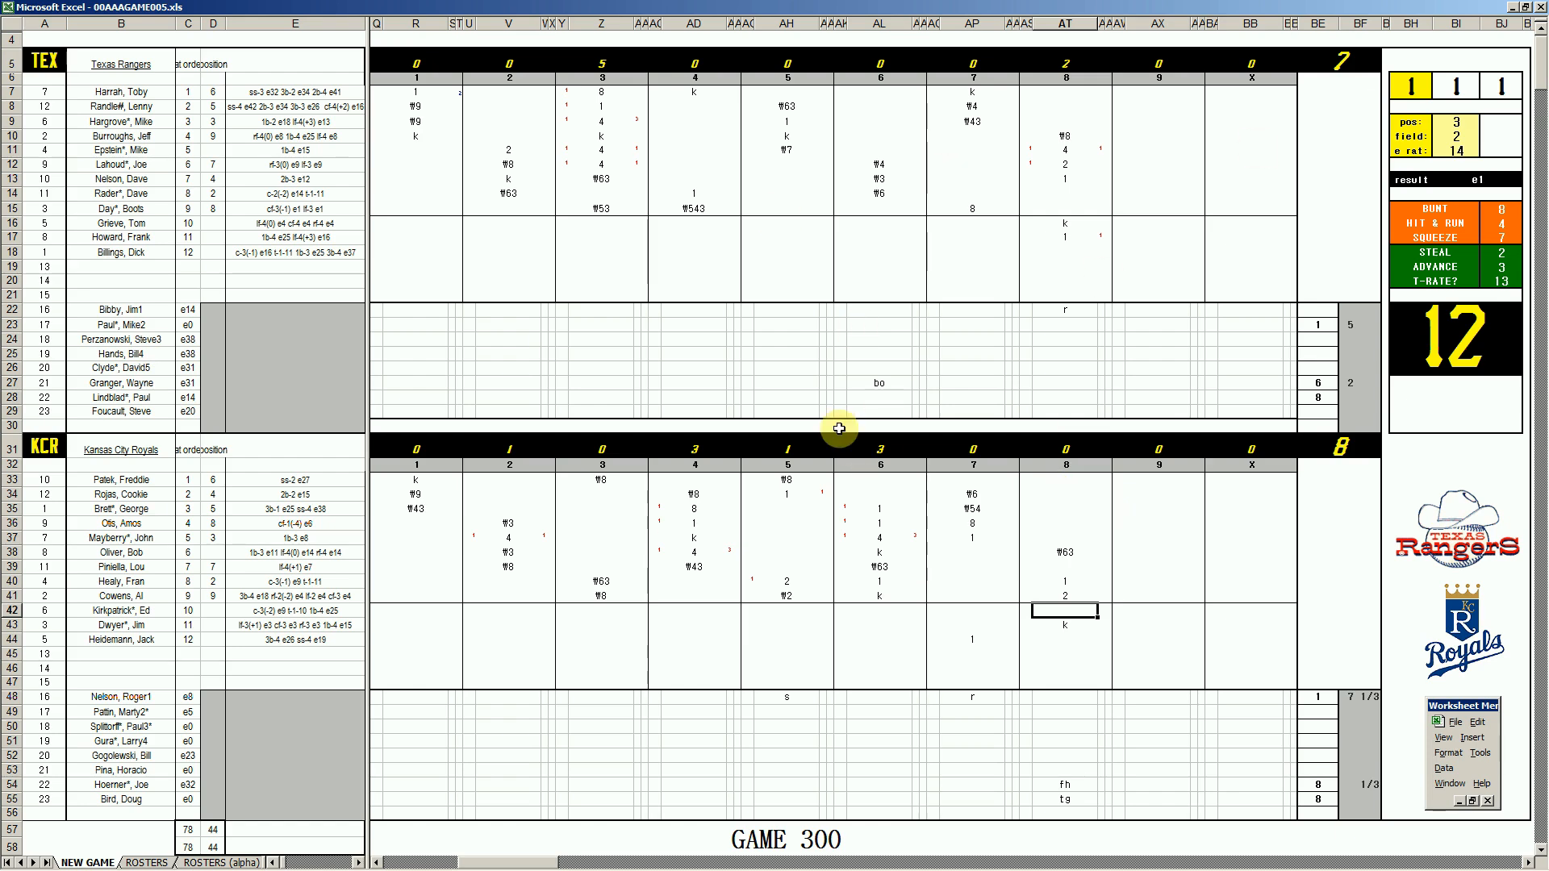
# Step: Mark the run batted in beside AT41 and the run scored beside AT40 in Kansas City's eighth inning
pyautogui.press('Up')
pyautogui.press('Right')
pyautogui.write('1')
pyautogui.press('Left')
pyautogui.press('Left')
pyautogui.press('Up')
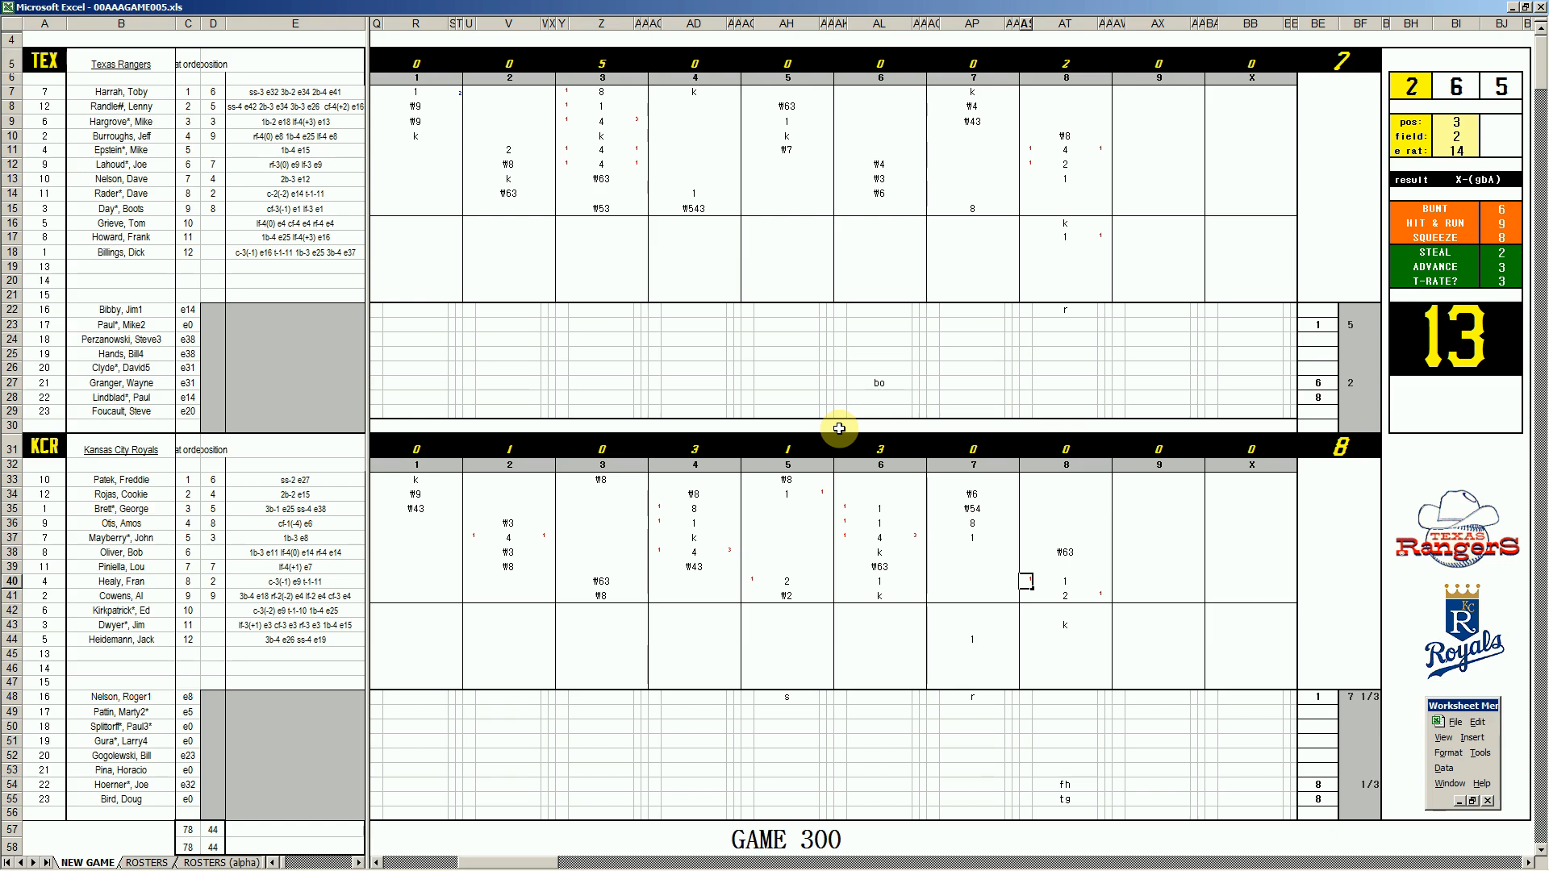
# Step: Record an out to fielder 7 in AT44 for Kansas City's pinch hitter in the eighth inning
pyautogui.press('Right')
pyautogui.press('Down')
pyautogui.press('Down')
pyautogui.press('Down')
pyautogui.press('Down')
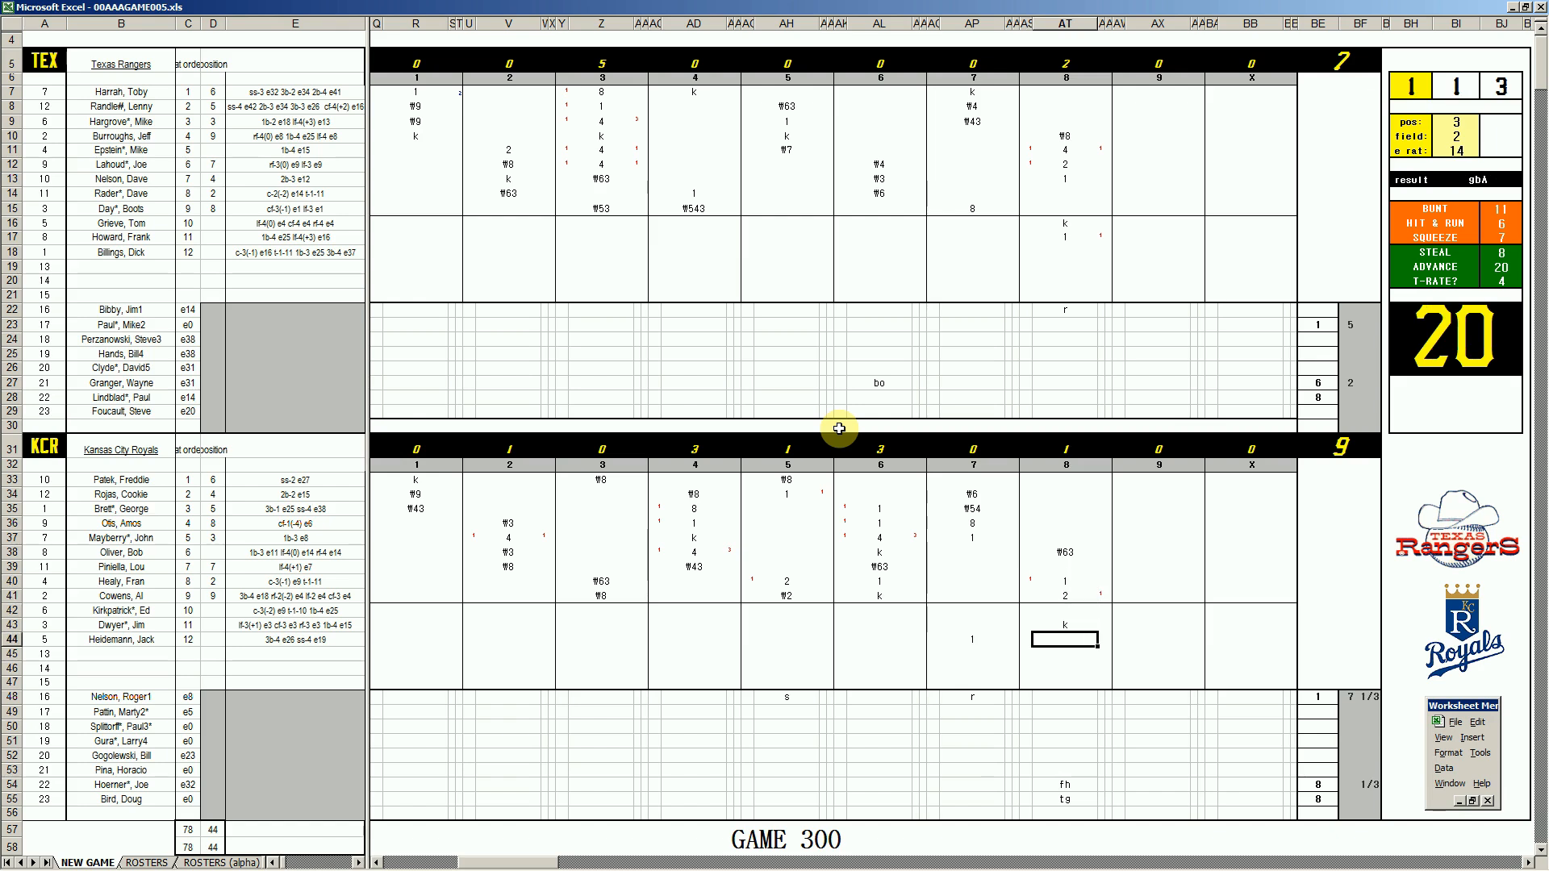
pyautogui.write('#7')
# Step: Start Texas's ninth inning by recording 1 in AX7 and a 4-3 out in AX8
pyautogui.click(1159, 93)
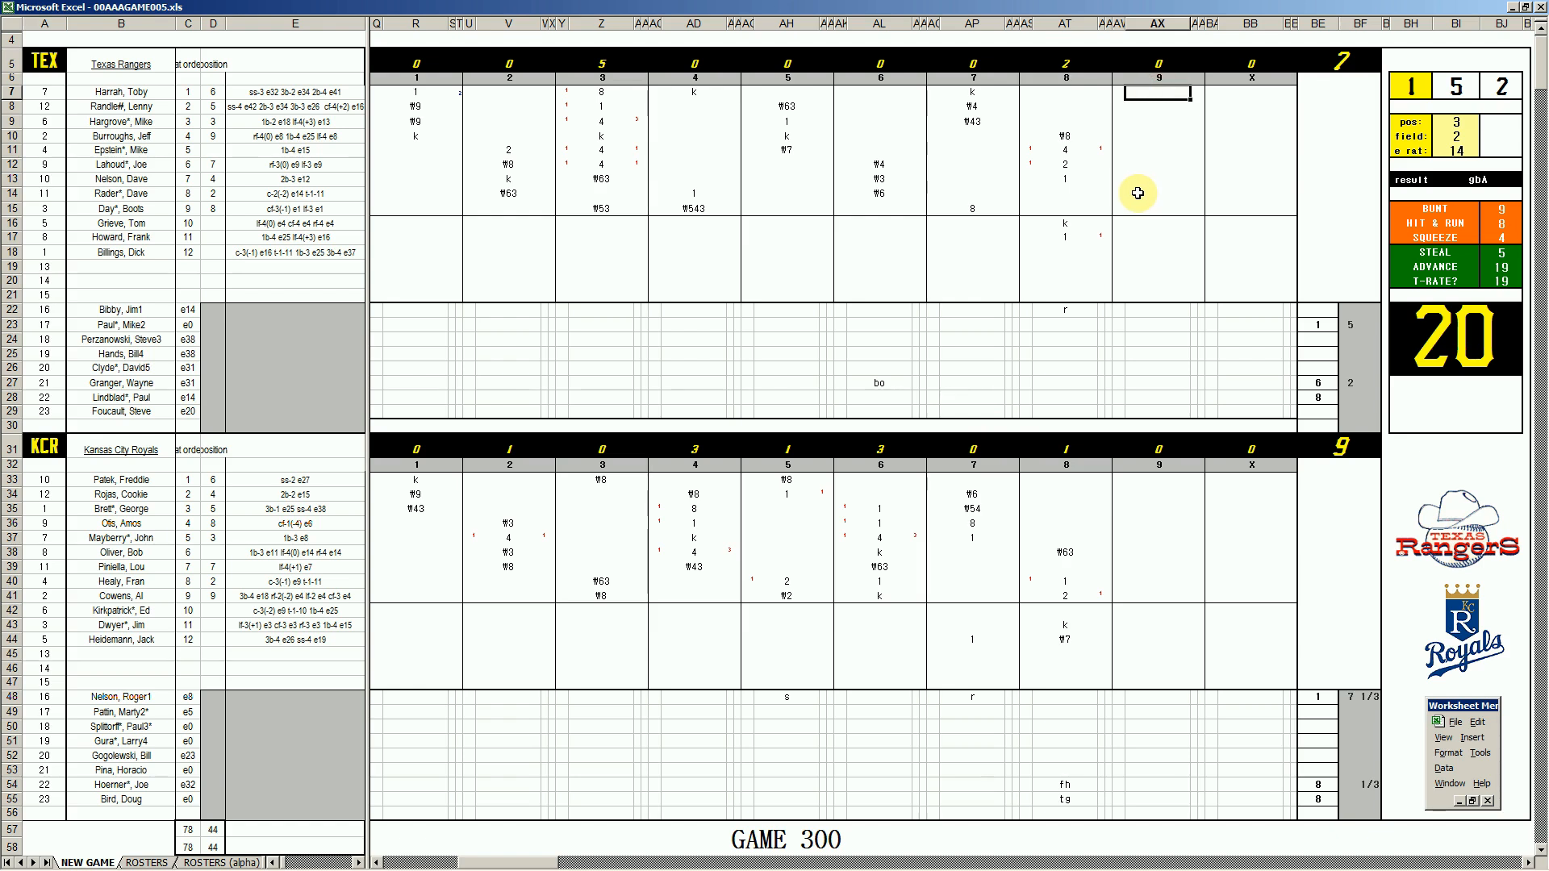
pyautogui.write('1')
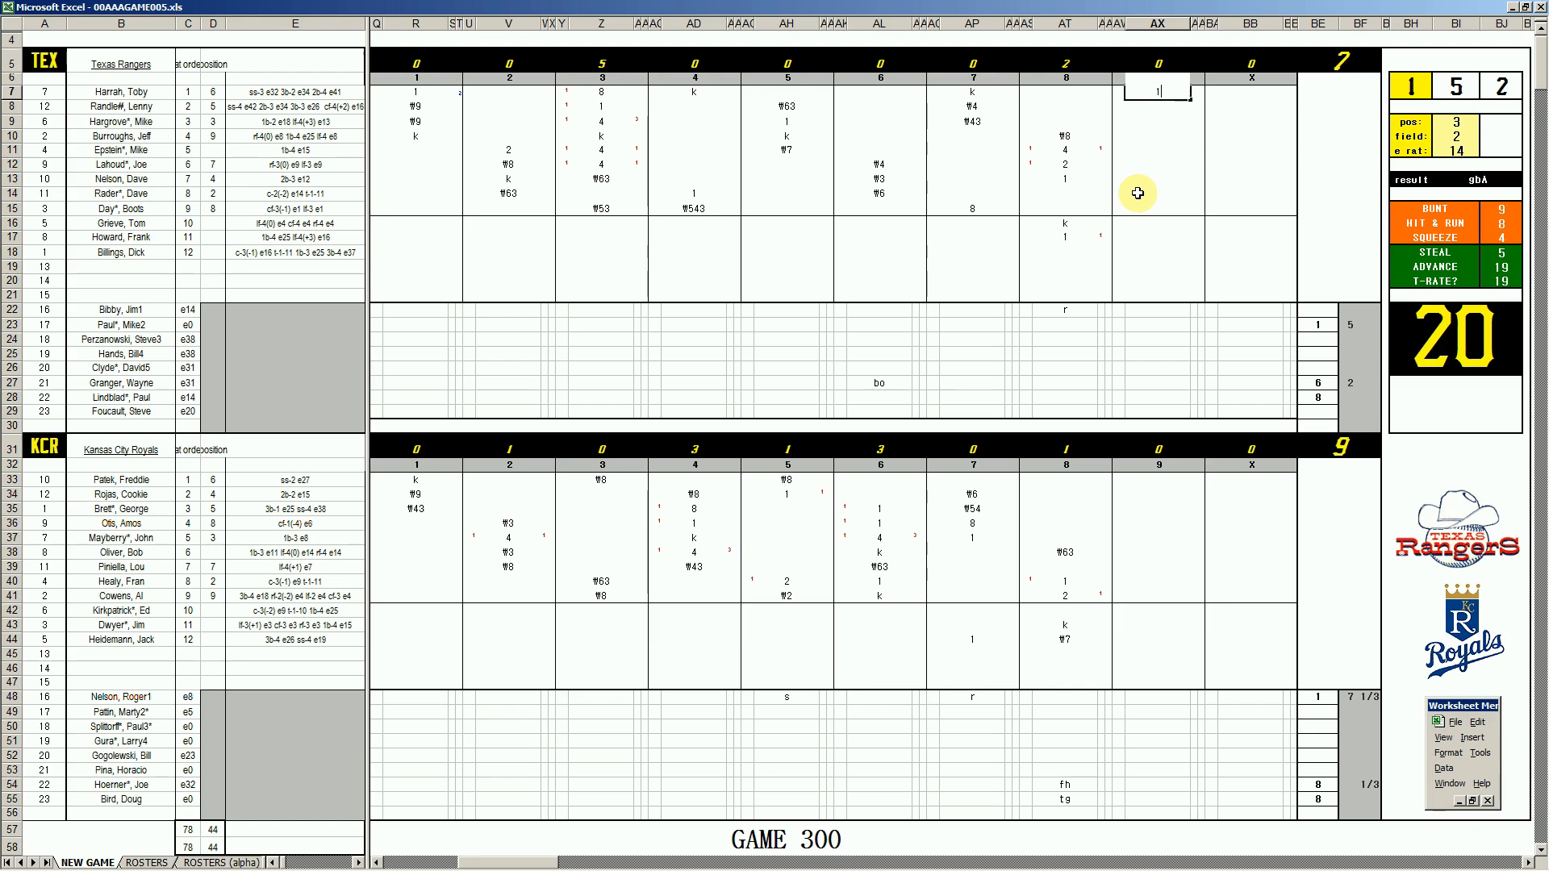
pyautogui.press('Return')
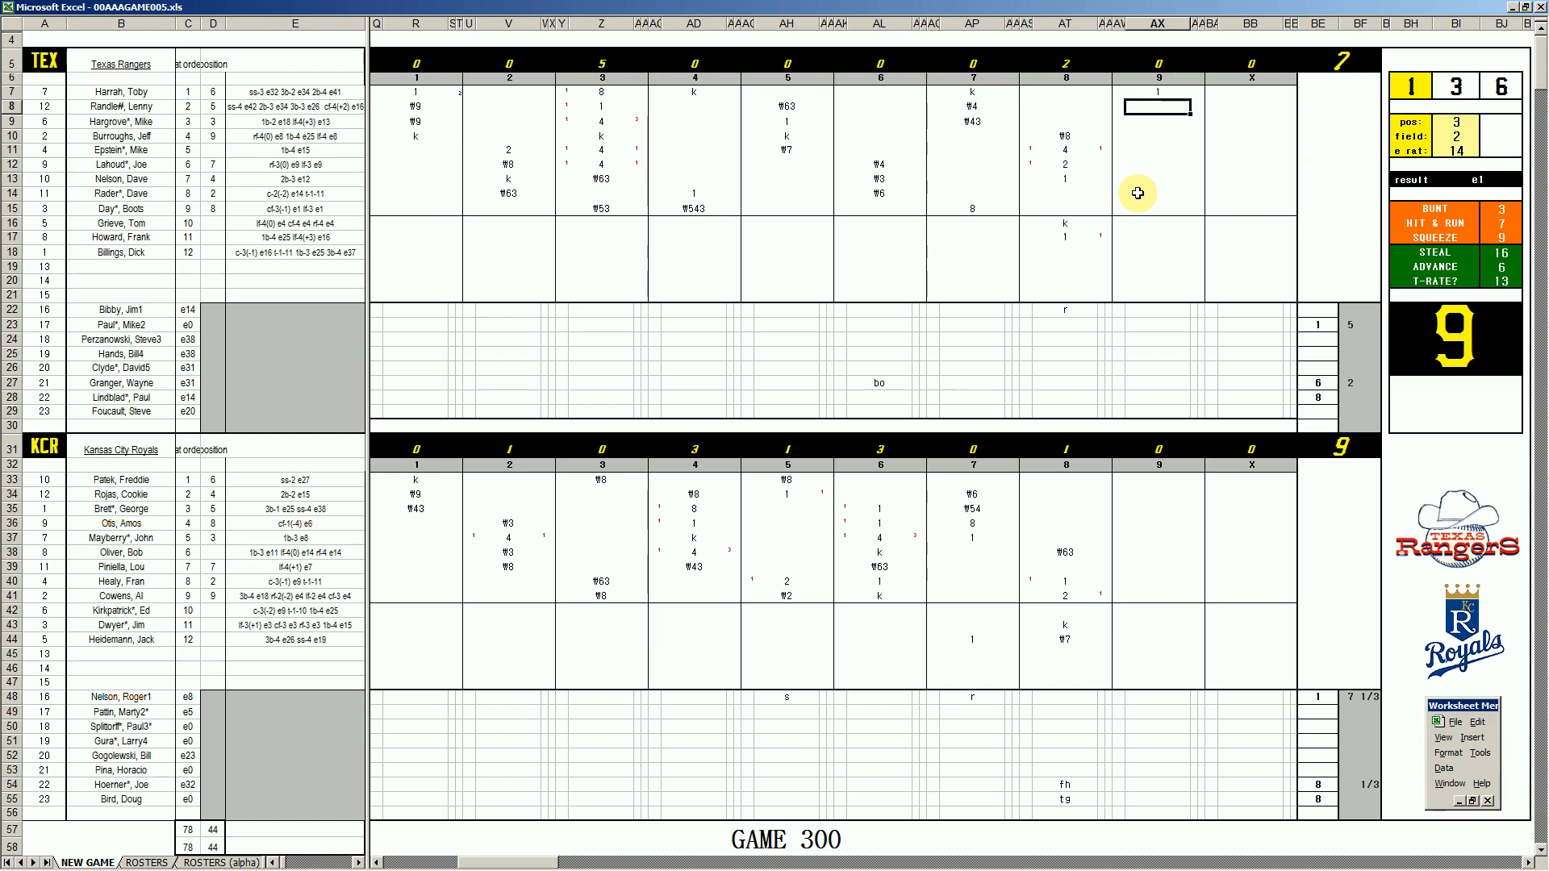
pyautogui.write('#43')
pyautogui.press('Return')
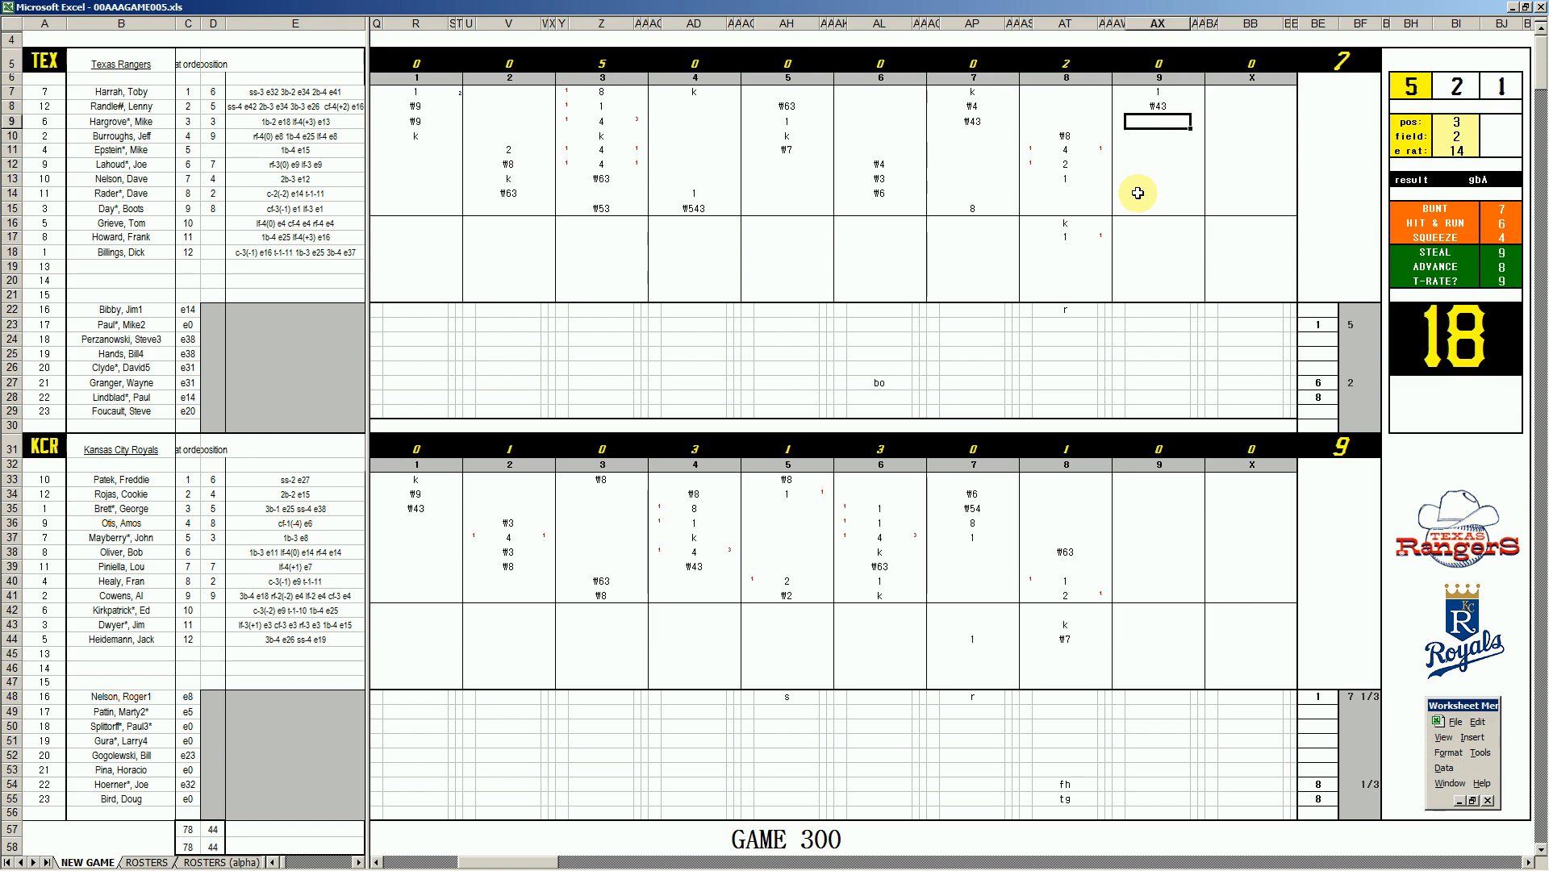
# Step: Record a 3-3 out in AX9 with a run batted in beside it, and mark the run scored beside AX7
pyautogui.write('#33')
pyautogui.press('Left')
pyautogui.press('Up')
pyautogui.press('Up')
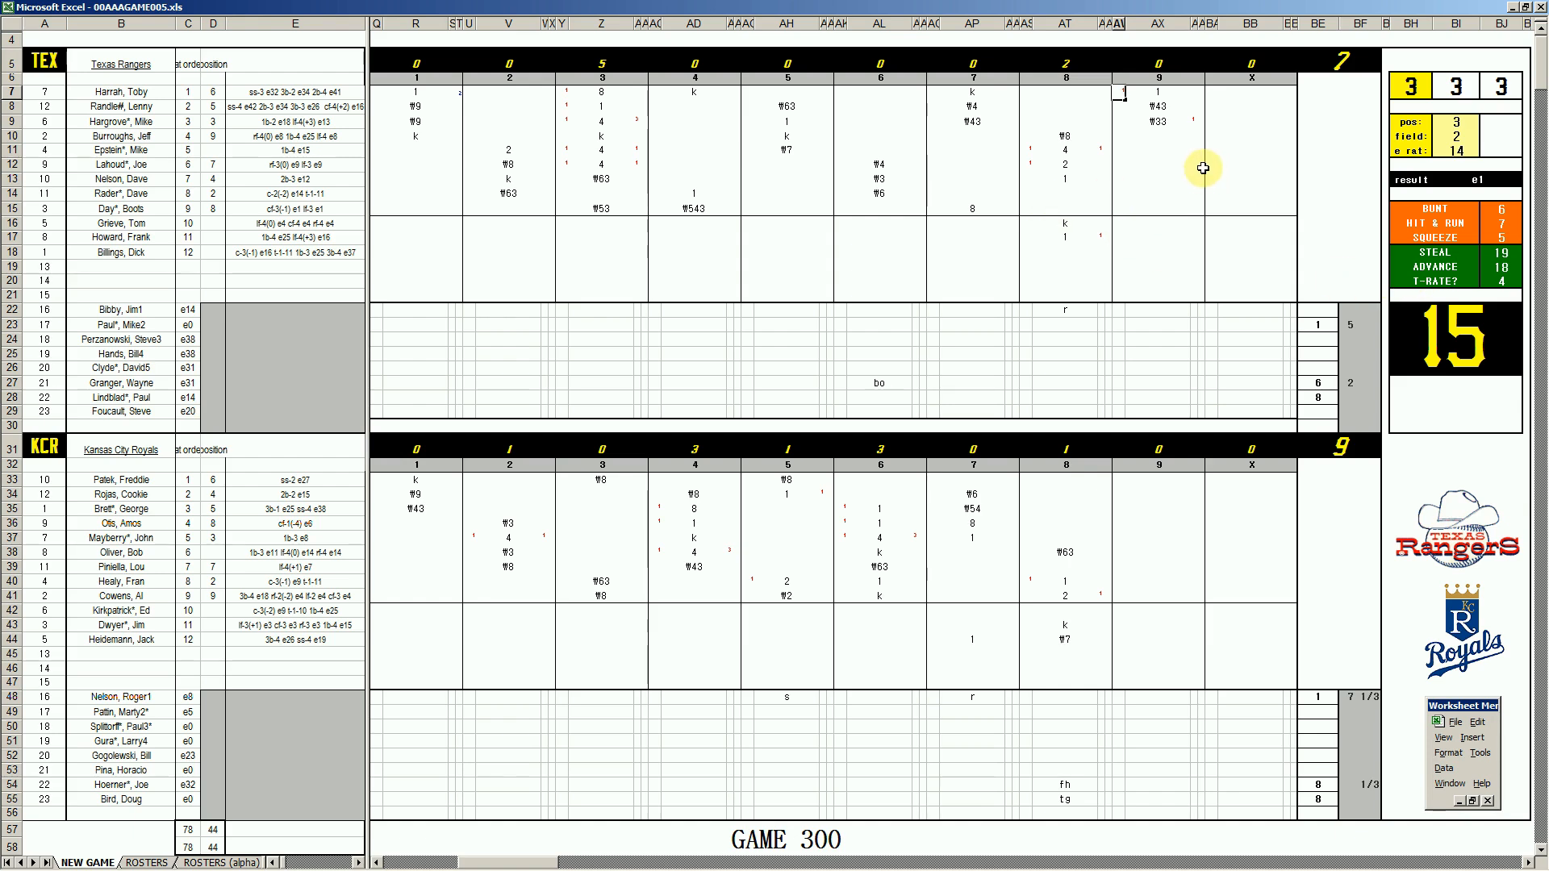
# Step: Record 1 in AX10, 8 in AX11 and a strikeout (k) in AX12 for Texas's ninth inning
pyautogui.click(1158, 137)
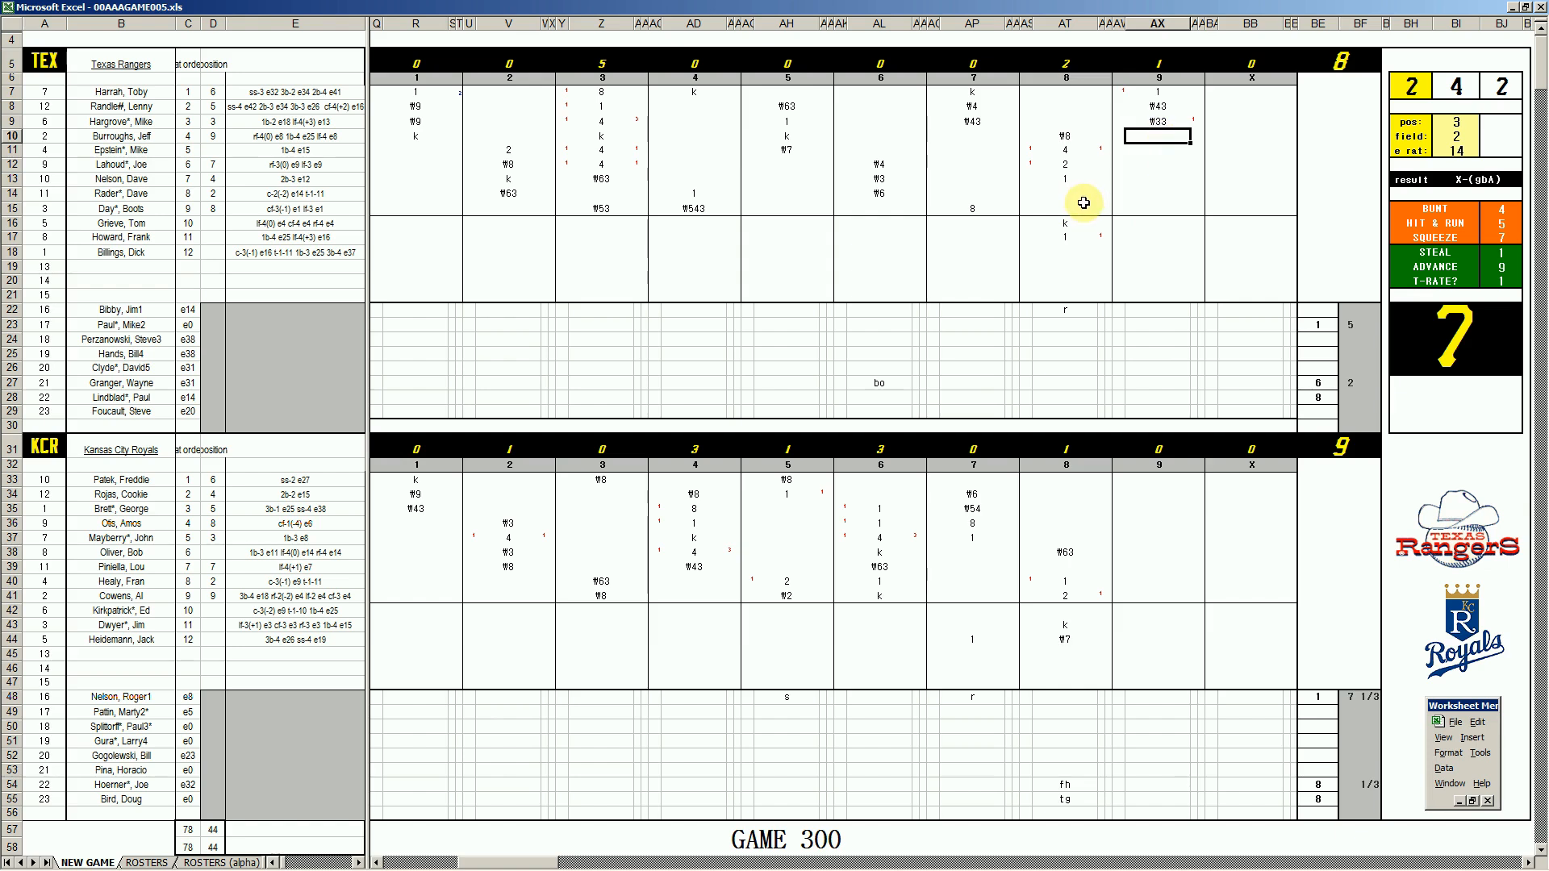
pyautogui.write('1')
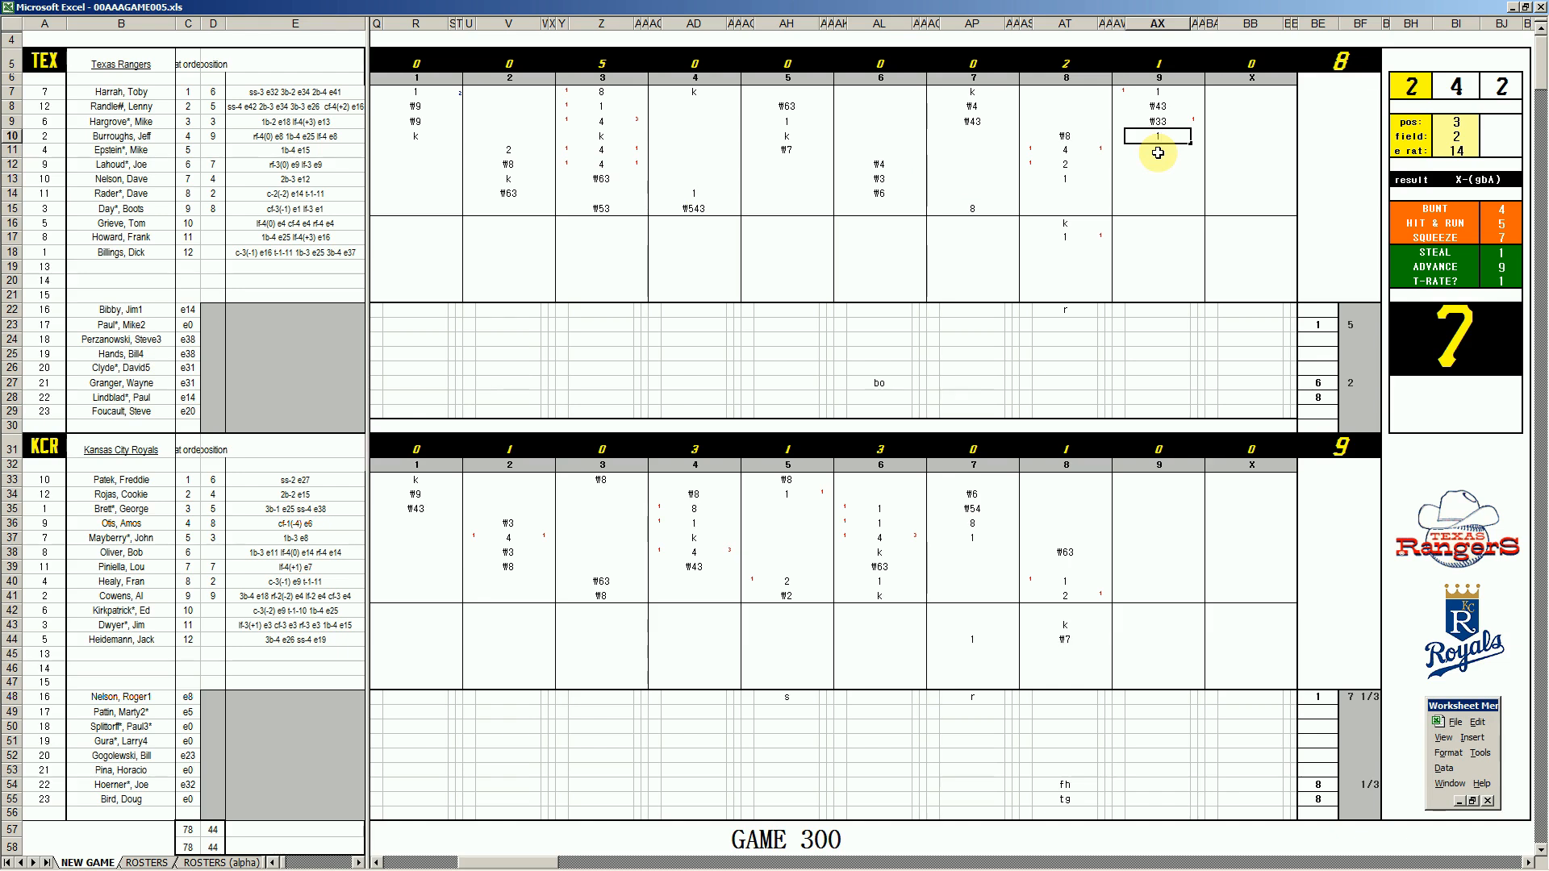
pyautogui.press('Return')
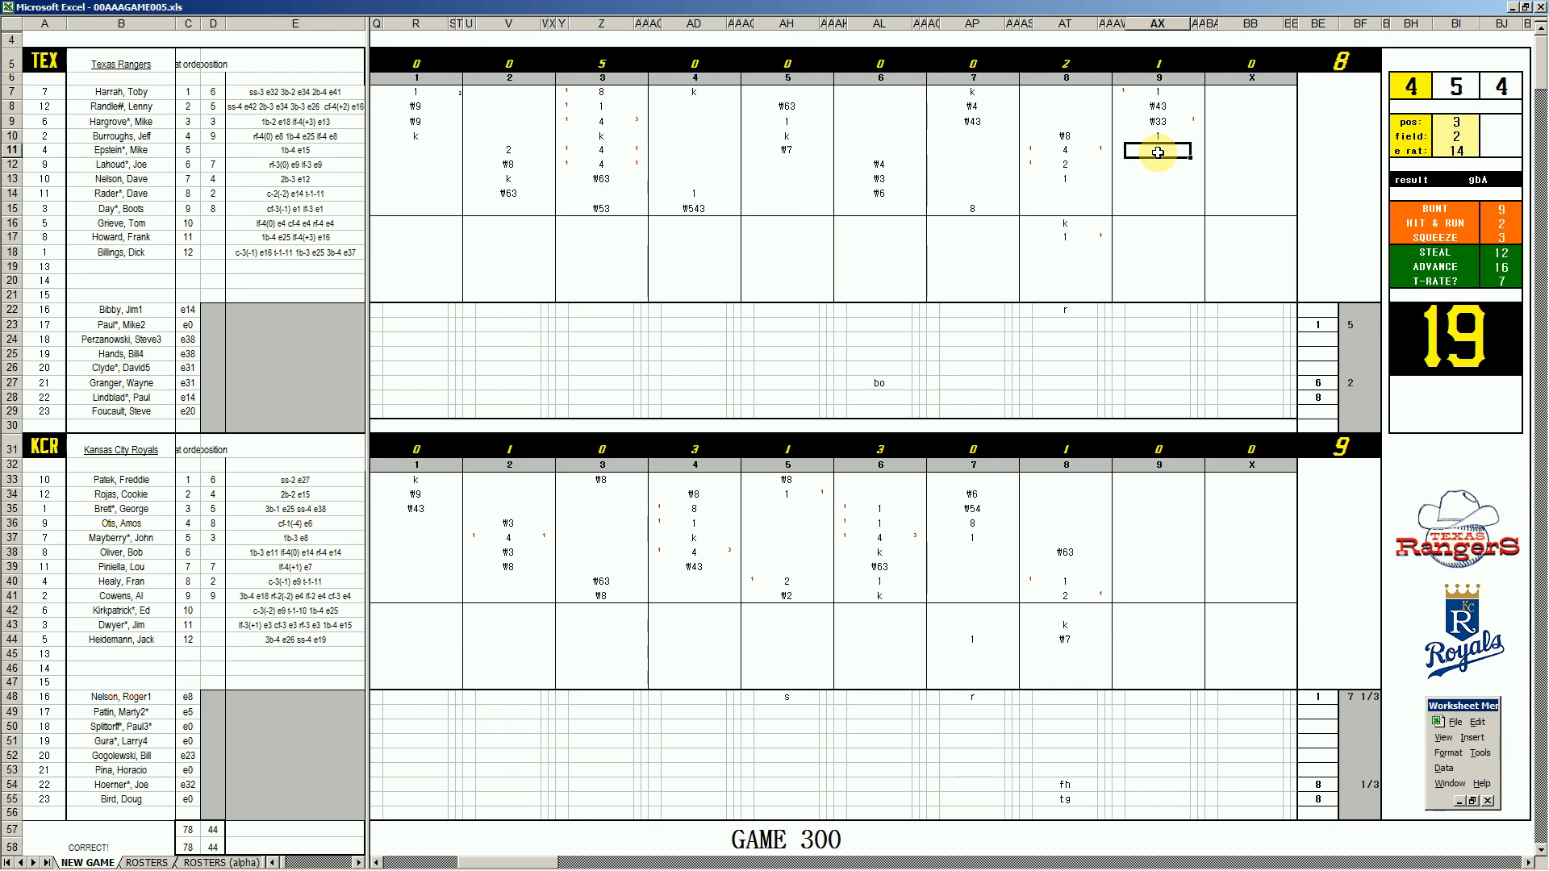
pyautogui.write('5')
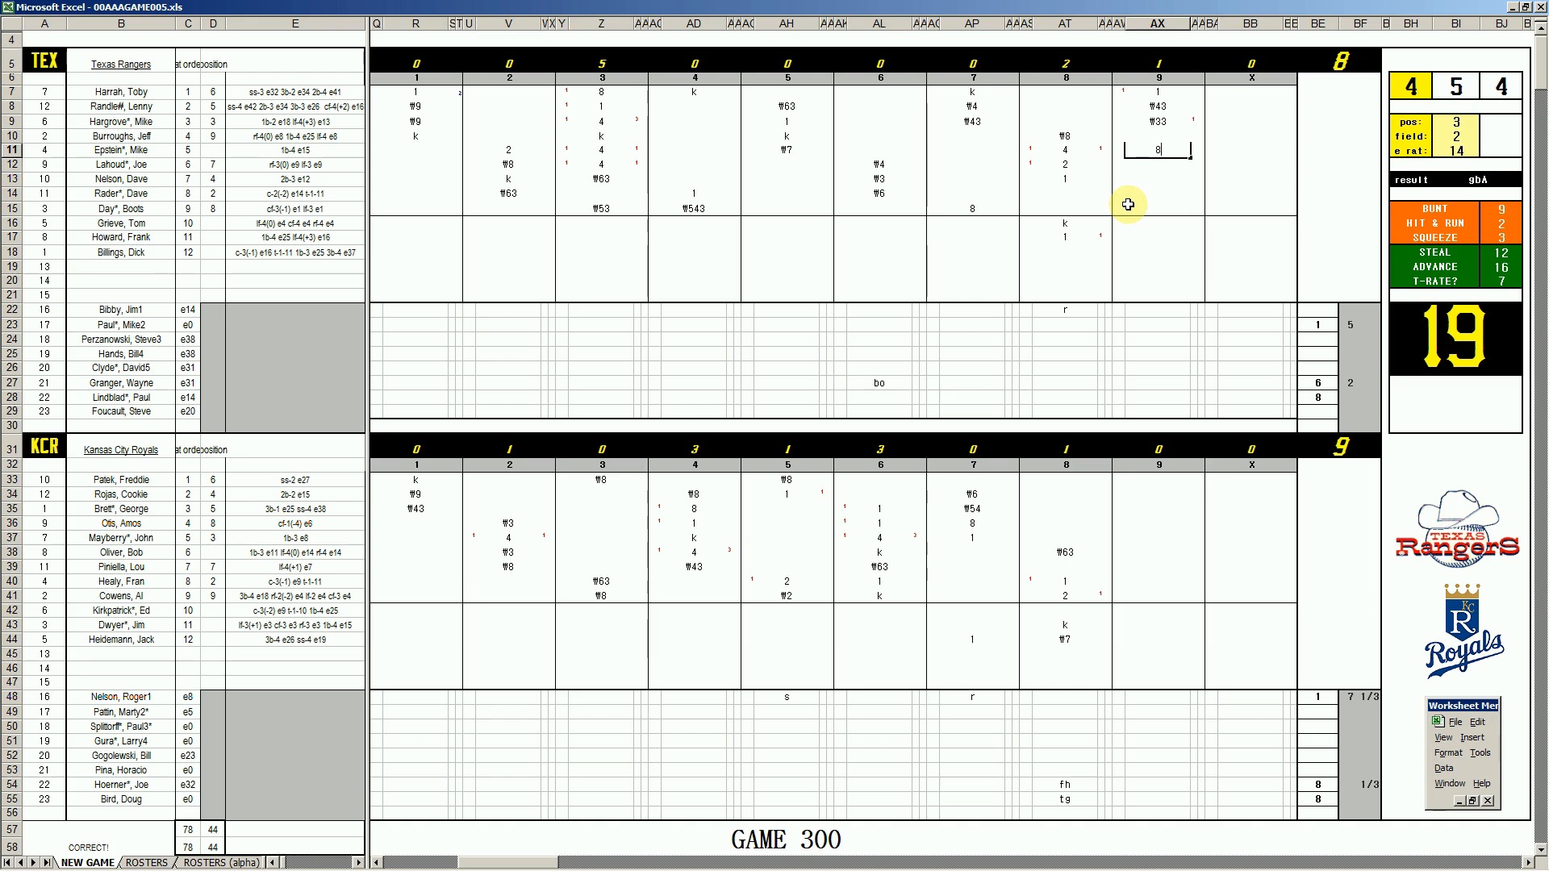
pyautogui.press('Return')
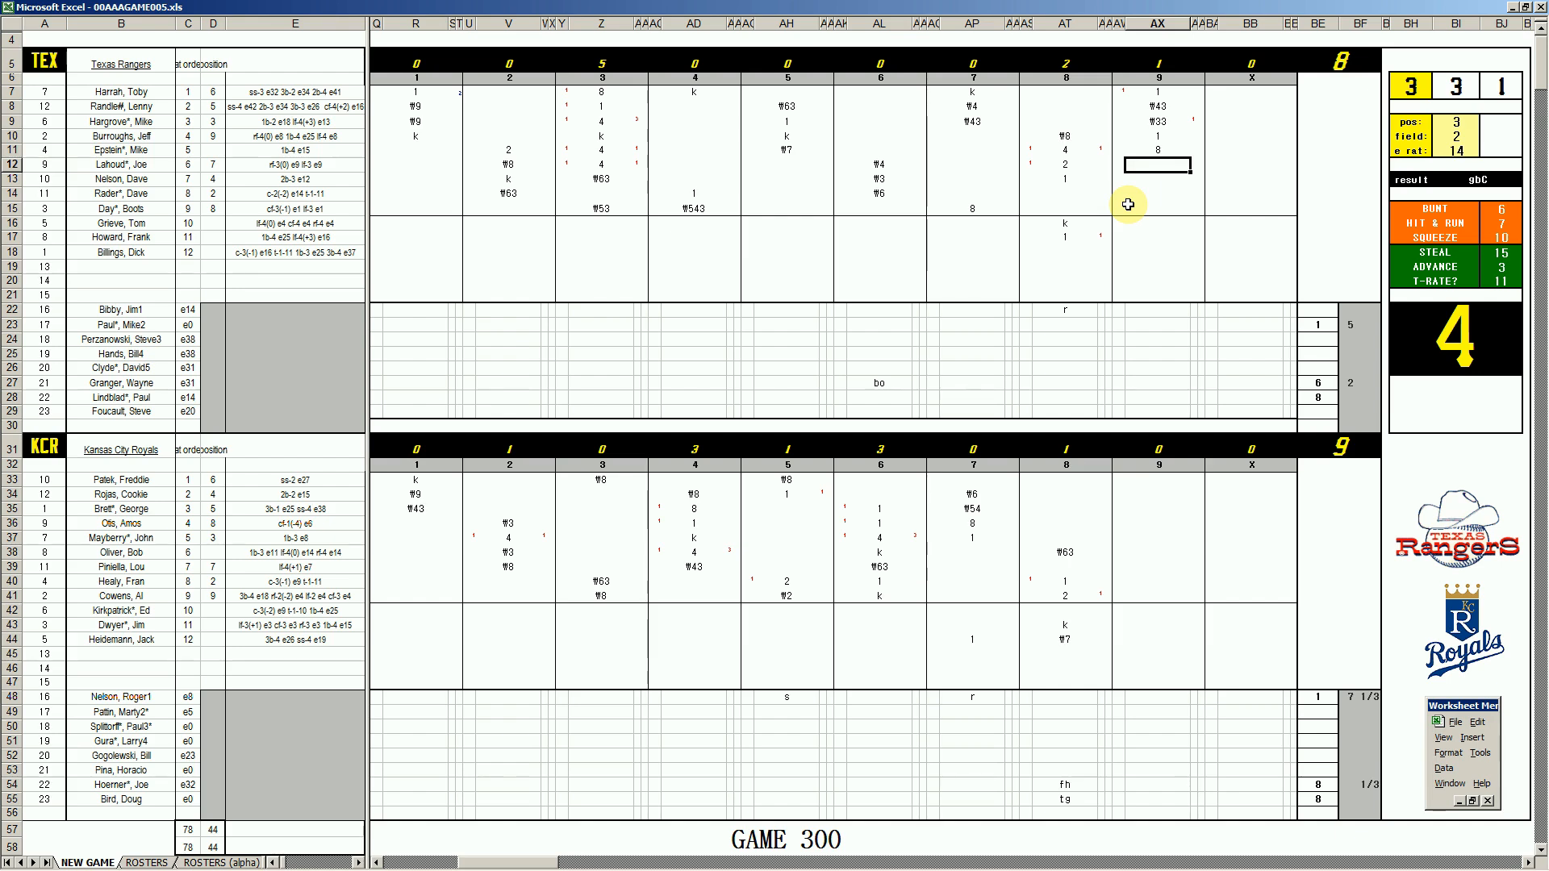
pyautogui.write('k')
pyautogui.press('Return')
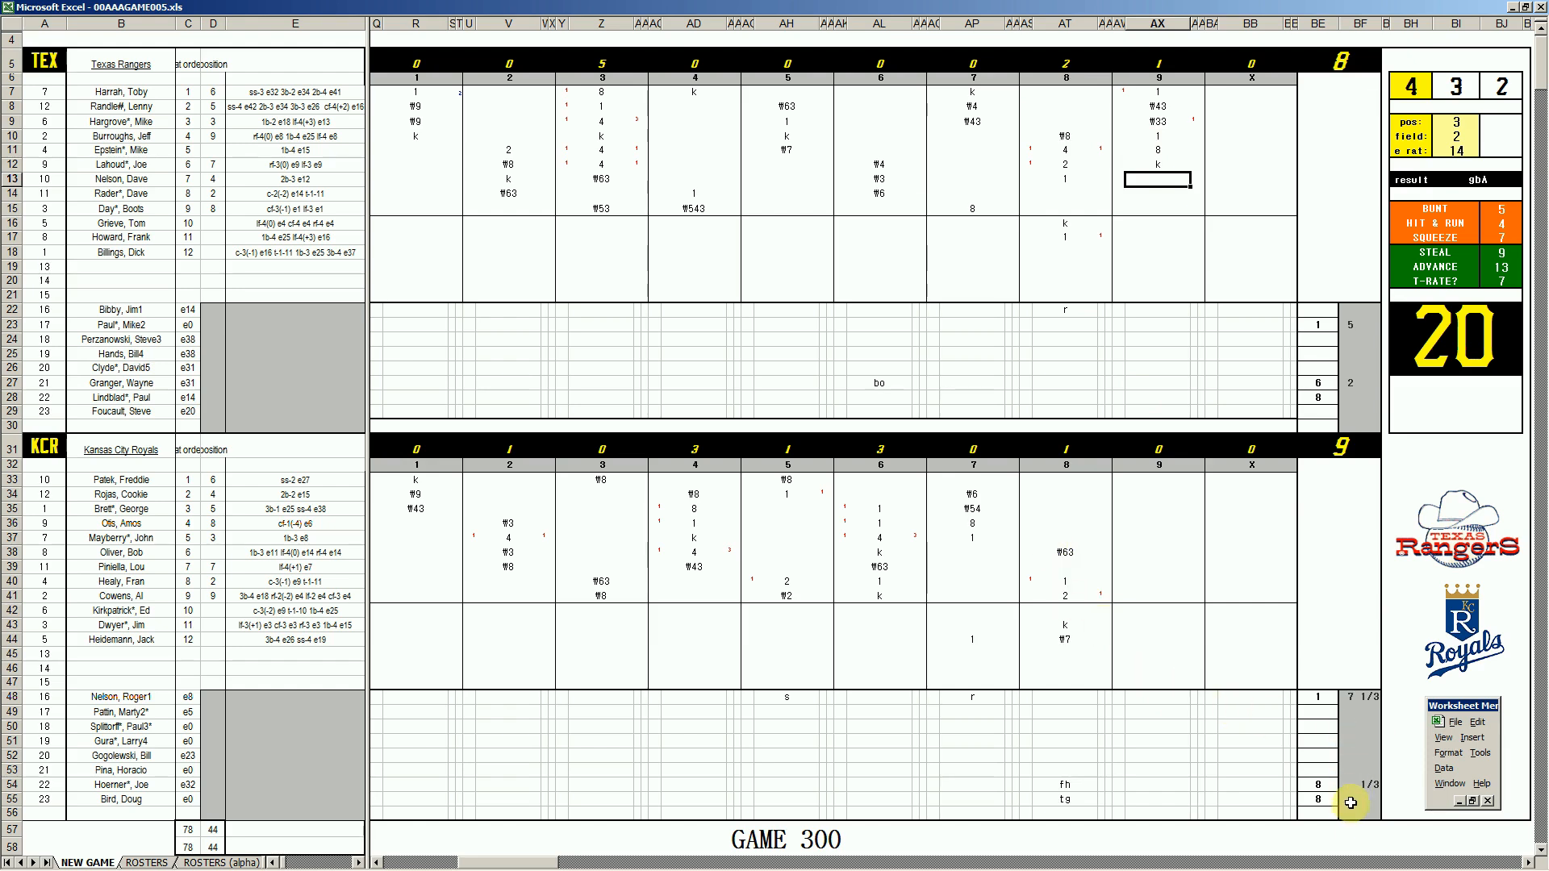
# Step: Enter +4/3 innings pitched for the Kansas City reliever in row 55 and 1 for the Texas reliever in row 28
pyautogui.click(1351, 803)
pyautogui.write('+4/')
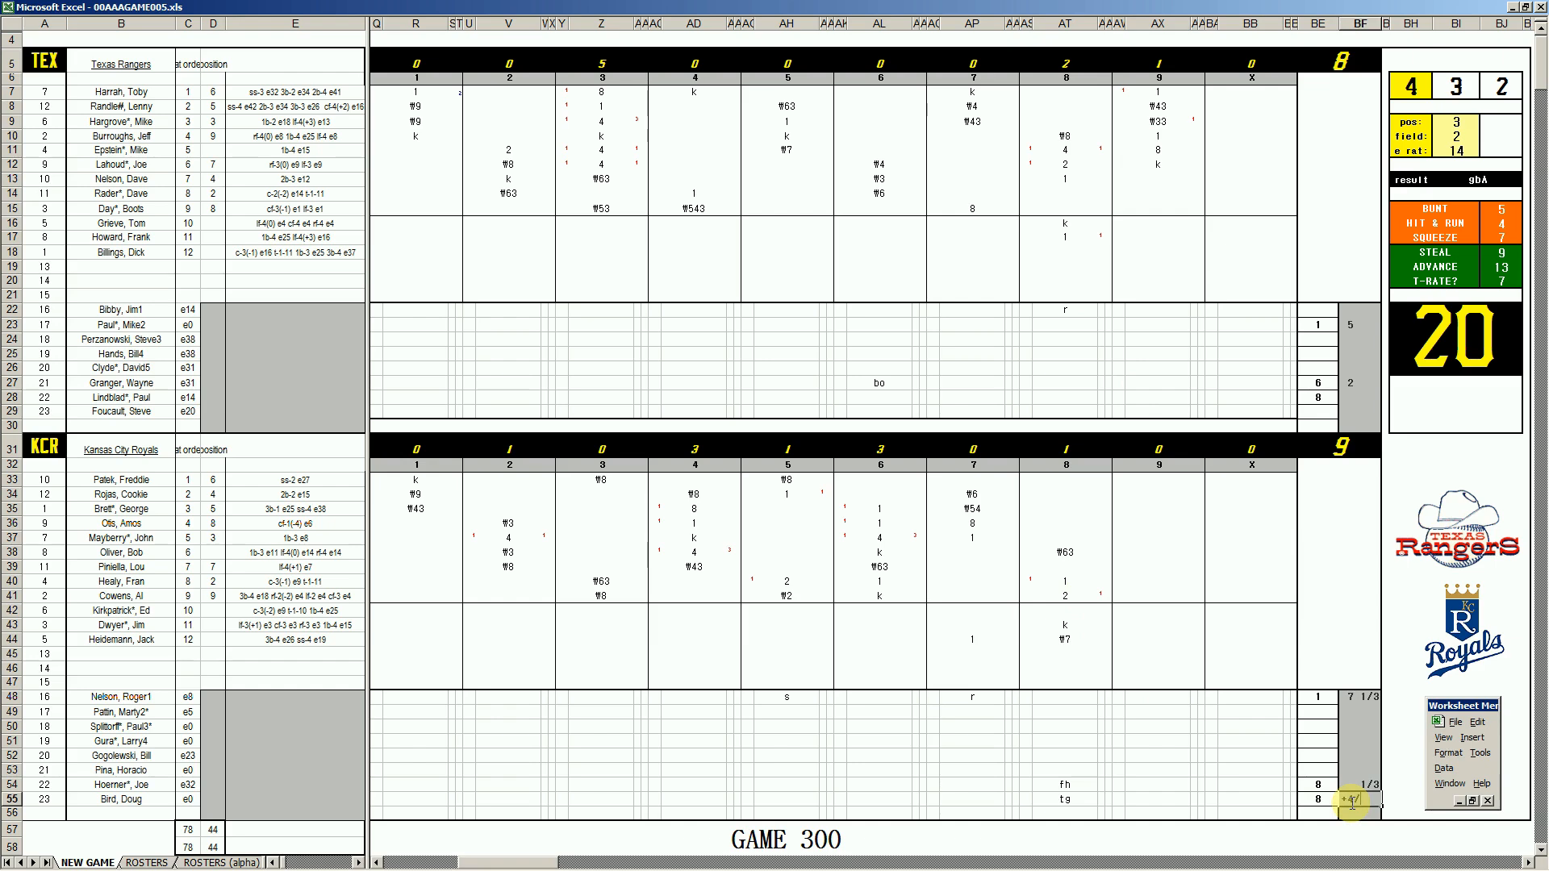
pyautogui.write('3')
pyautogui.press('Return')
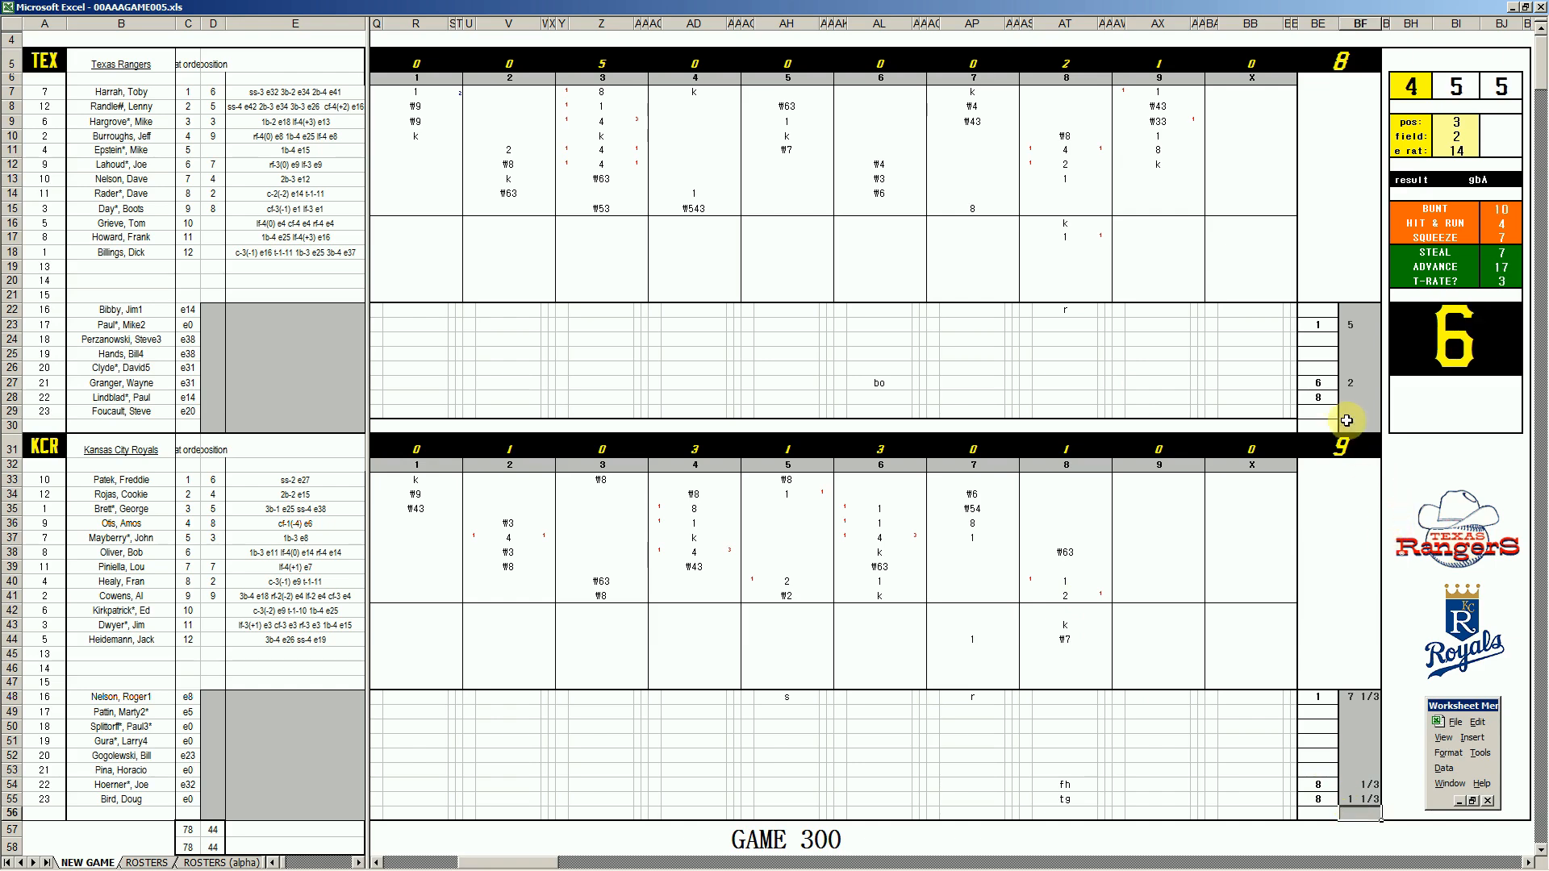
pyautogui.click(1348, 402)
pyautogui.write('1')
pyautogui.press('Return')
# Step: Run the macro that generates the finished game's box score and switch to the Book5 workbook
pyautogui.click(268, 745)
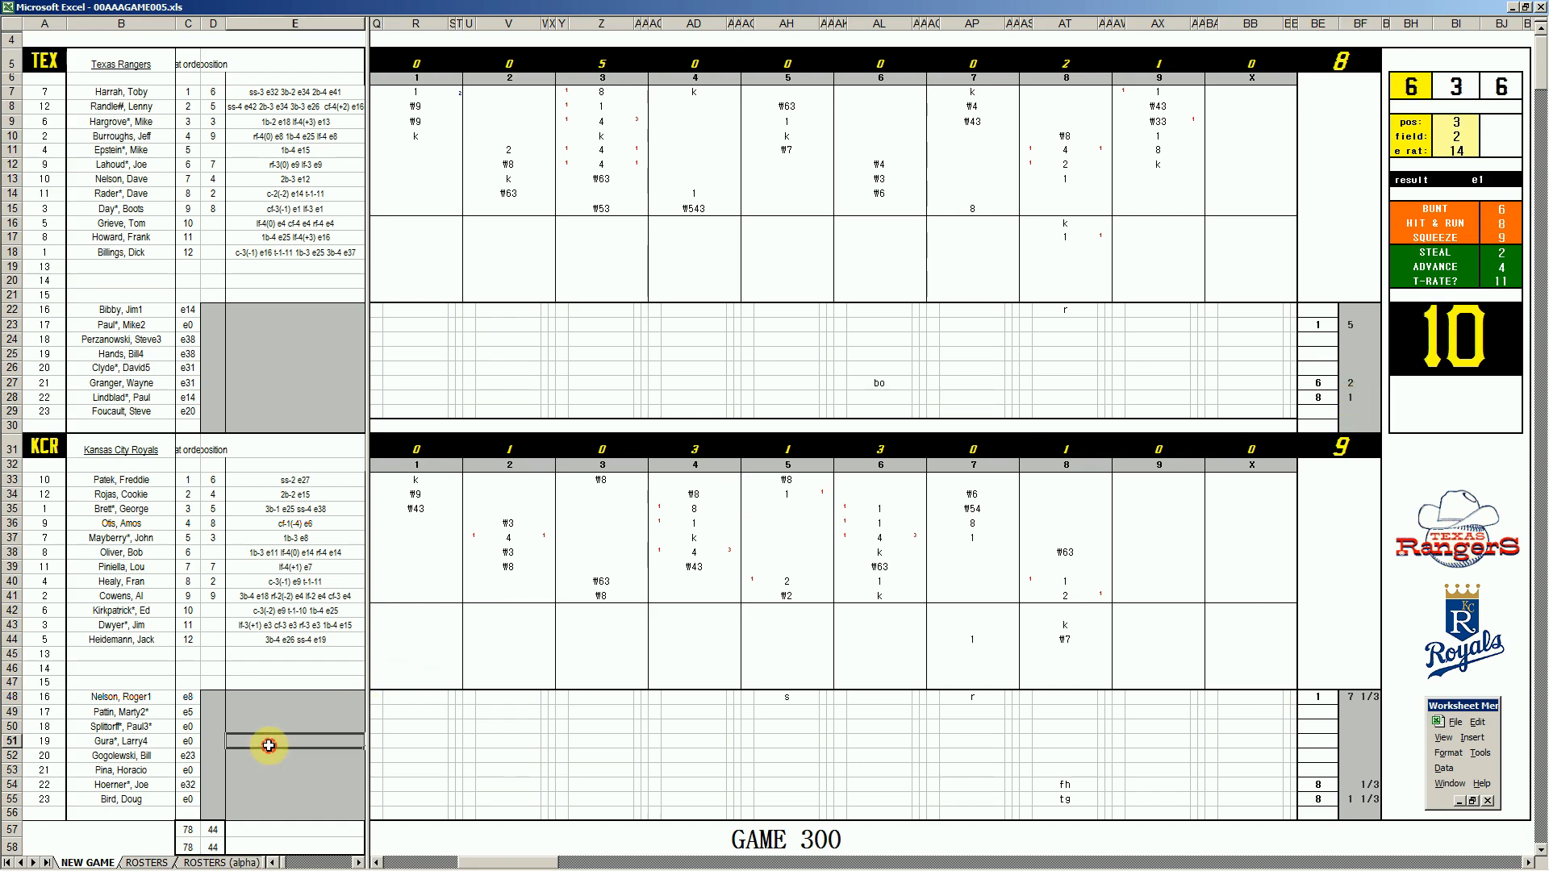
pyautogui.hotkey('ctrl', 'q')
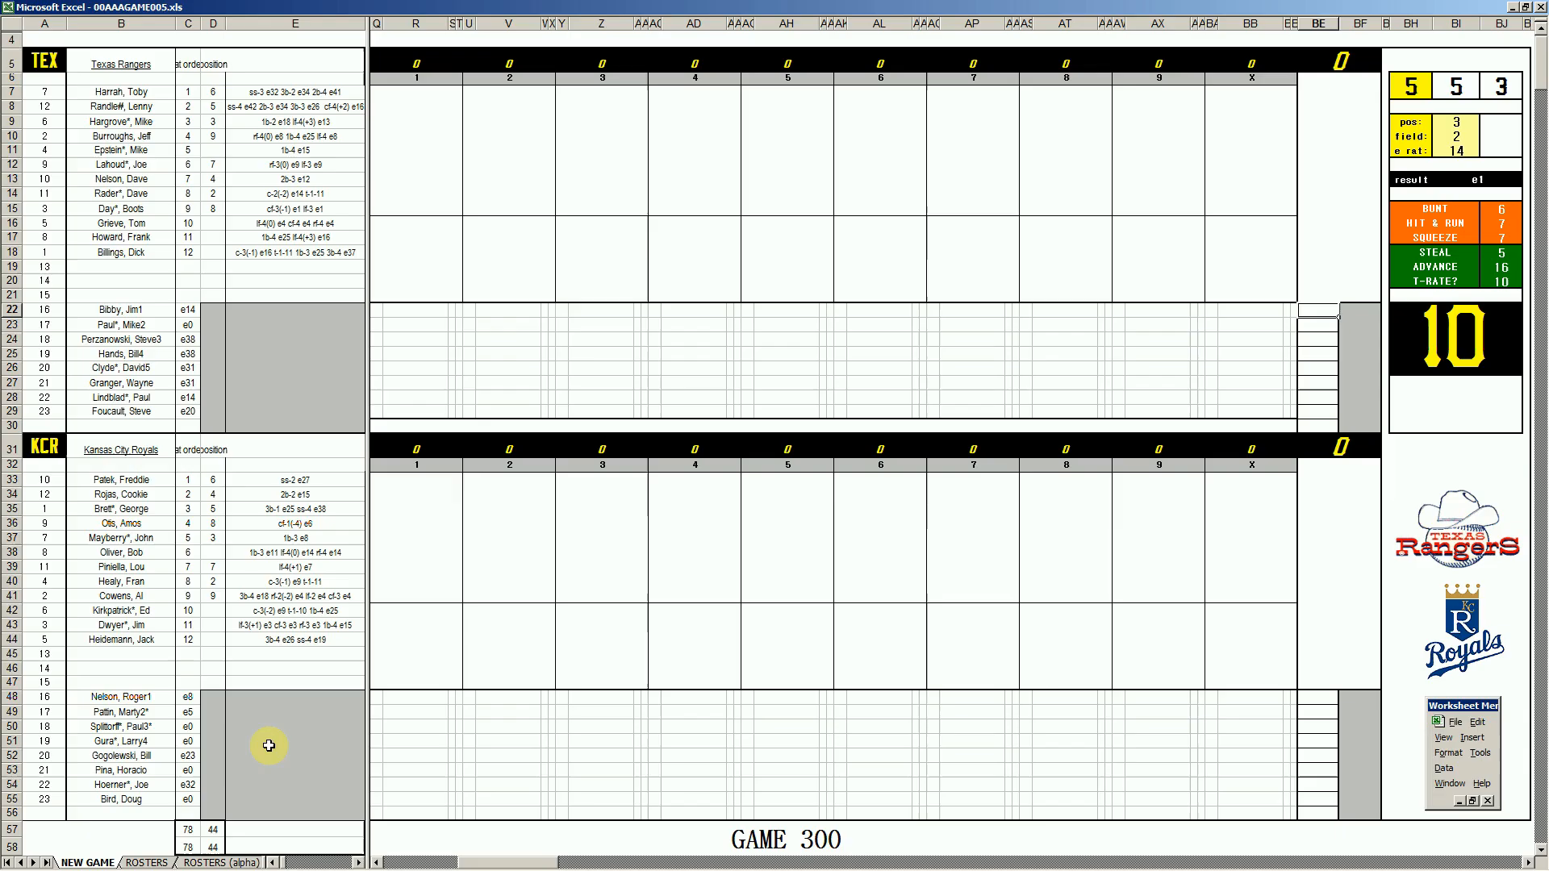
pyautogui.click(639, 860)
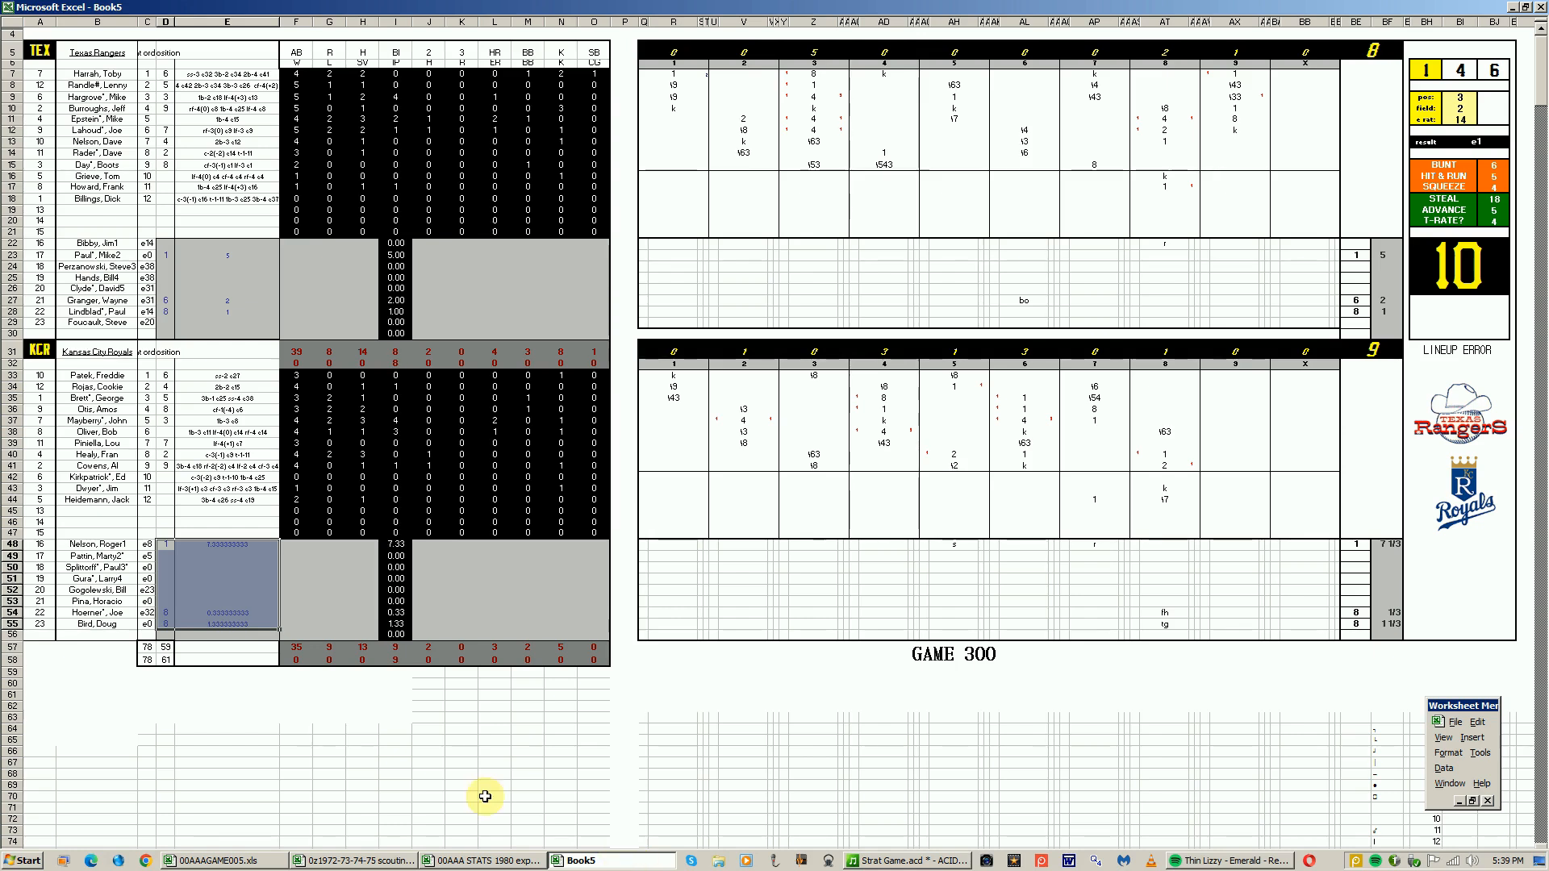
# Step: Credit the Kansas City reliever in row 55 with 1 save, 2 hits, 1 run, 1 earned run, 1 walk and 2 strikeouts
pyautogui.click(290, 617)
pyautogui.press('Down')
pyautogui.press('Right')
pyautogui.press('Right')
pyautogui.write('1')
pyautogui.press('Right')
pyautogui.press('Right')
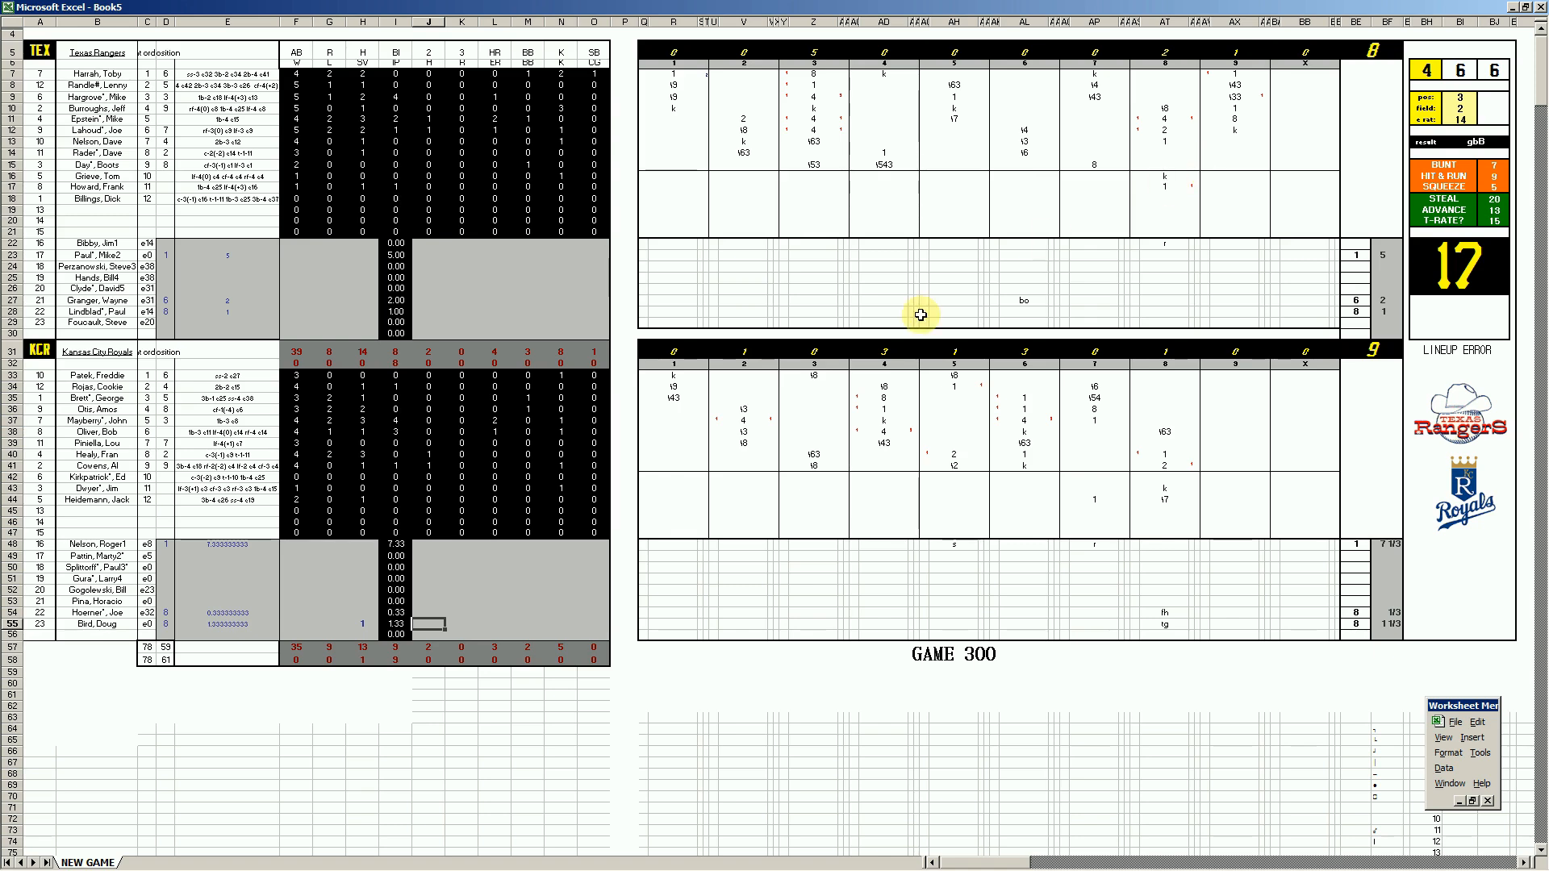
pyautogui.write('2\t1\t1\t1\t2')
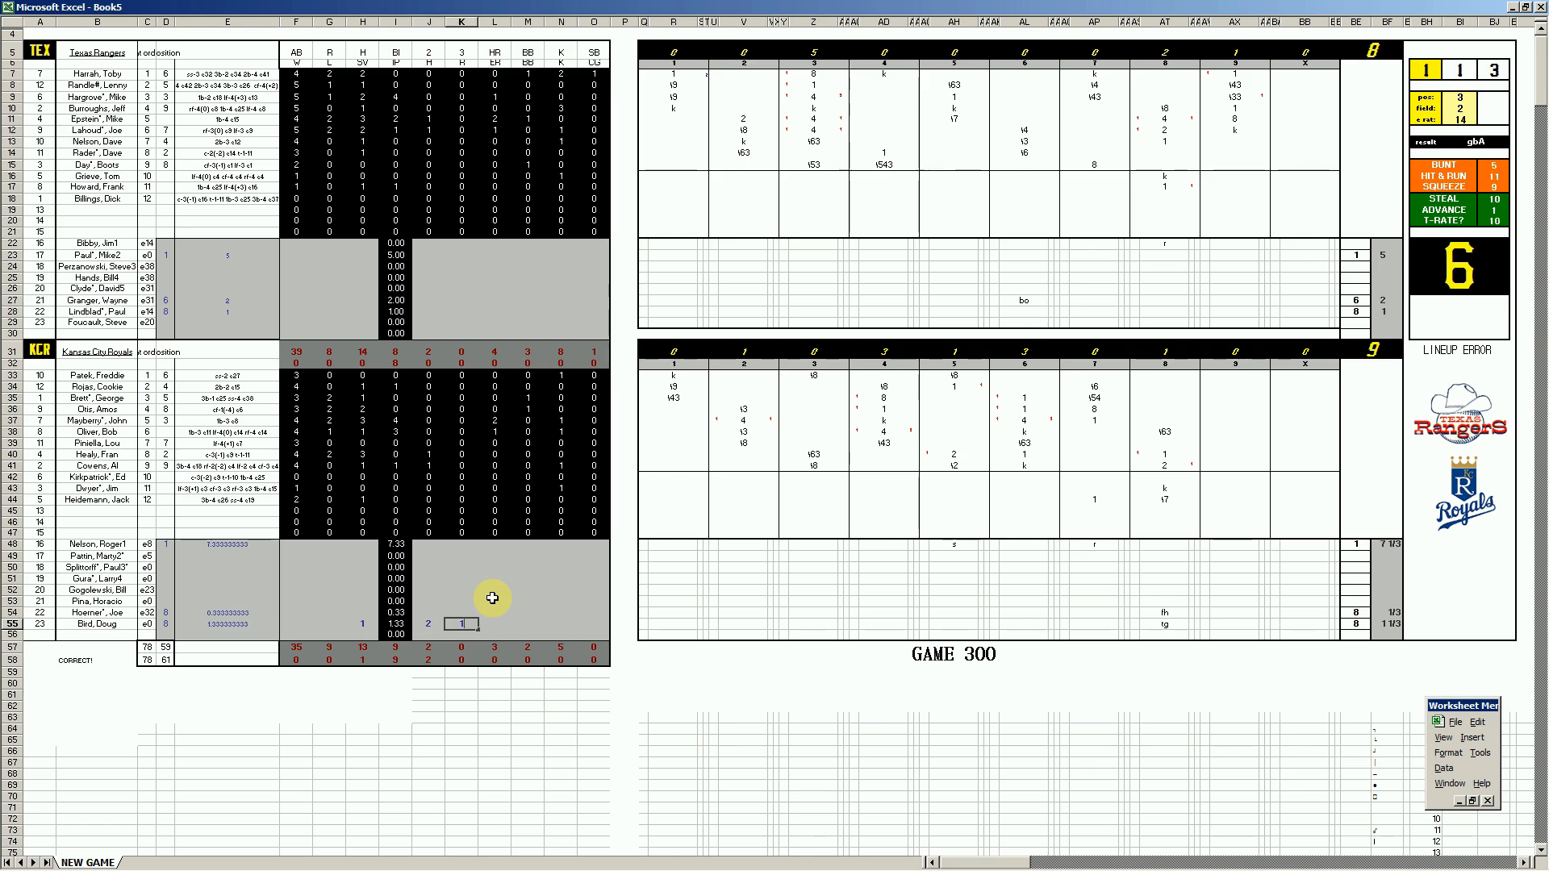
# Step: Enter 1 hit allowed for the Kansas City reliever in row 54
pyautogui.press('Left')
pyautogui.press('Left')
pyautogui.press('Left')
pyautogui.press('Left')
pyautogui.press('Up')
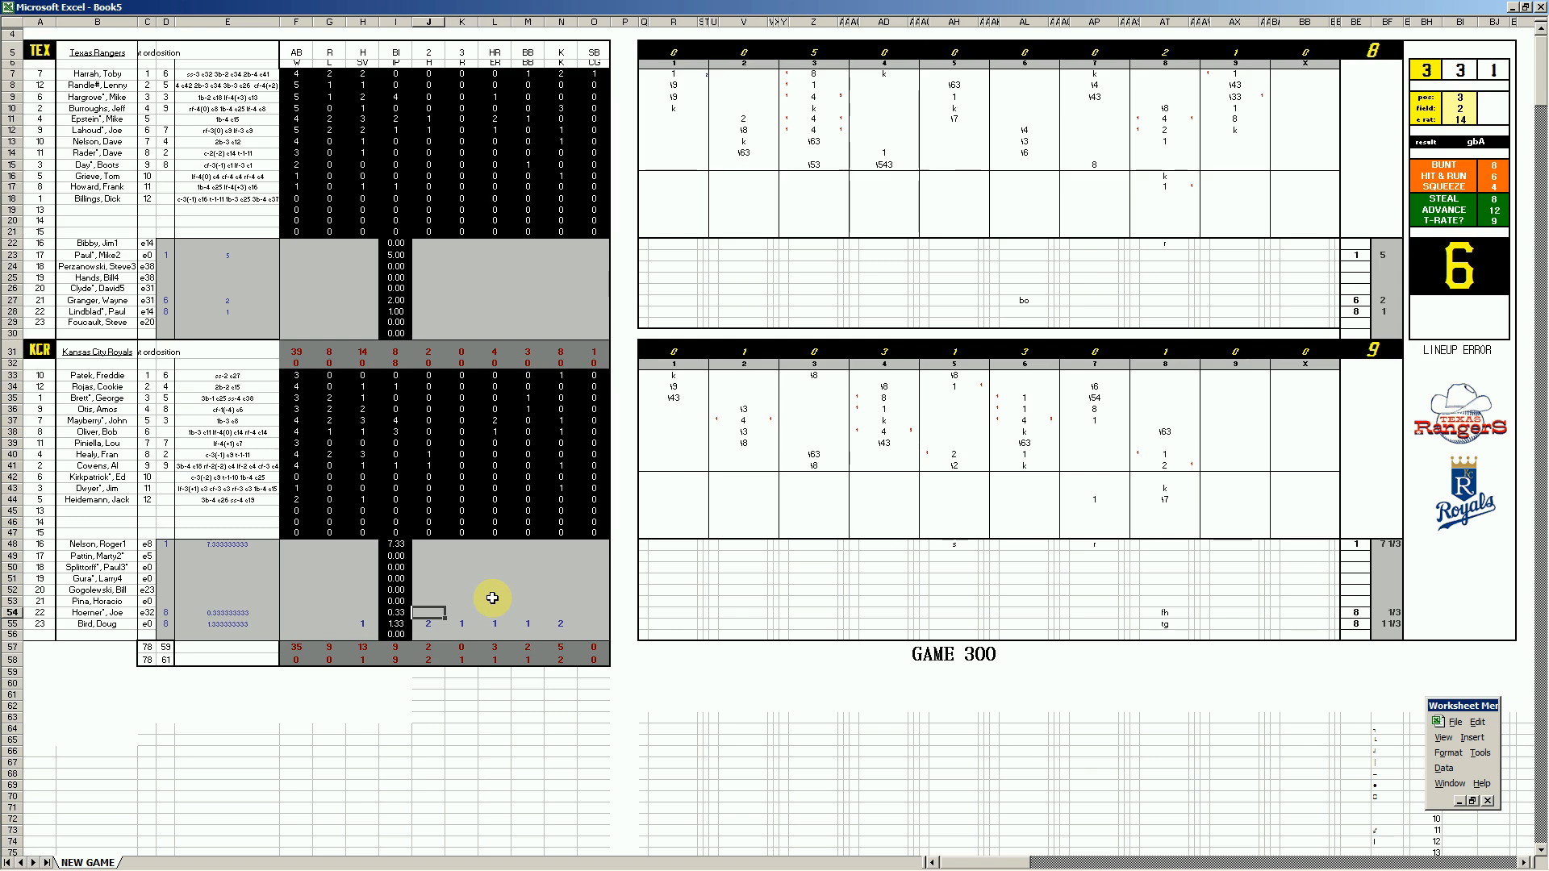
pyautogui.write('1')
# Step: Credit the Kansas City starting pitcher in row 48 with 1 win
pyautogui.press('Left')
pyautogui.press('Left')
pyautogui.press('Up')
pyautogui.press('Up')
pyautogui.press('Up')
pyautogui.press('Up')
pyautogui.press('Up')
pyautogui.press('Up')
pyautogui.press('Left')
pyautogui.press('Left')
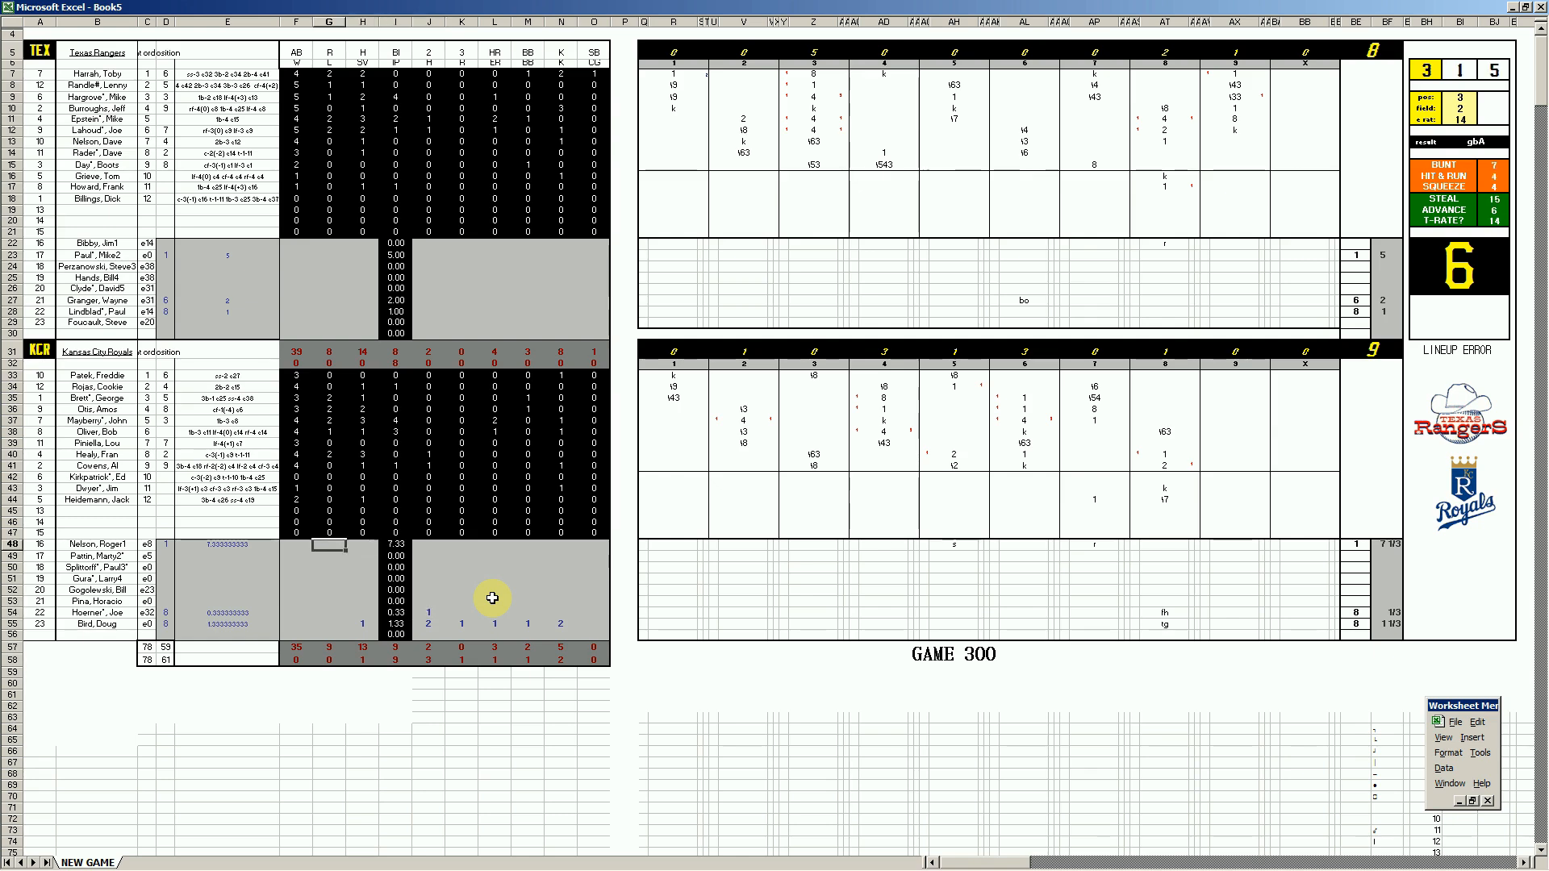
pyautogui.write('1')
# Step: Enter 11 hits, 7 runs, 7 earned runs, 2 walks and 6 strikeouts for the Kansas City starter in row 48
pyautogui.press('Right')
pyautogui.press('Right')
pyautogui.press('Right')
pyautogui.press('Right')
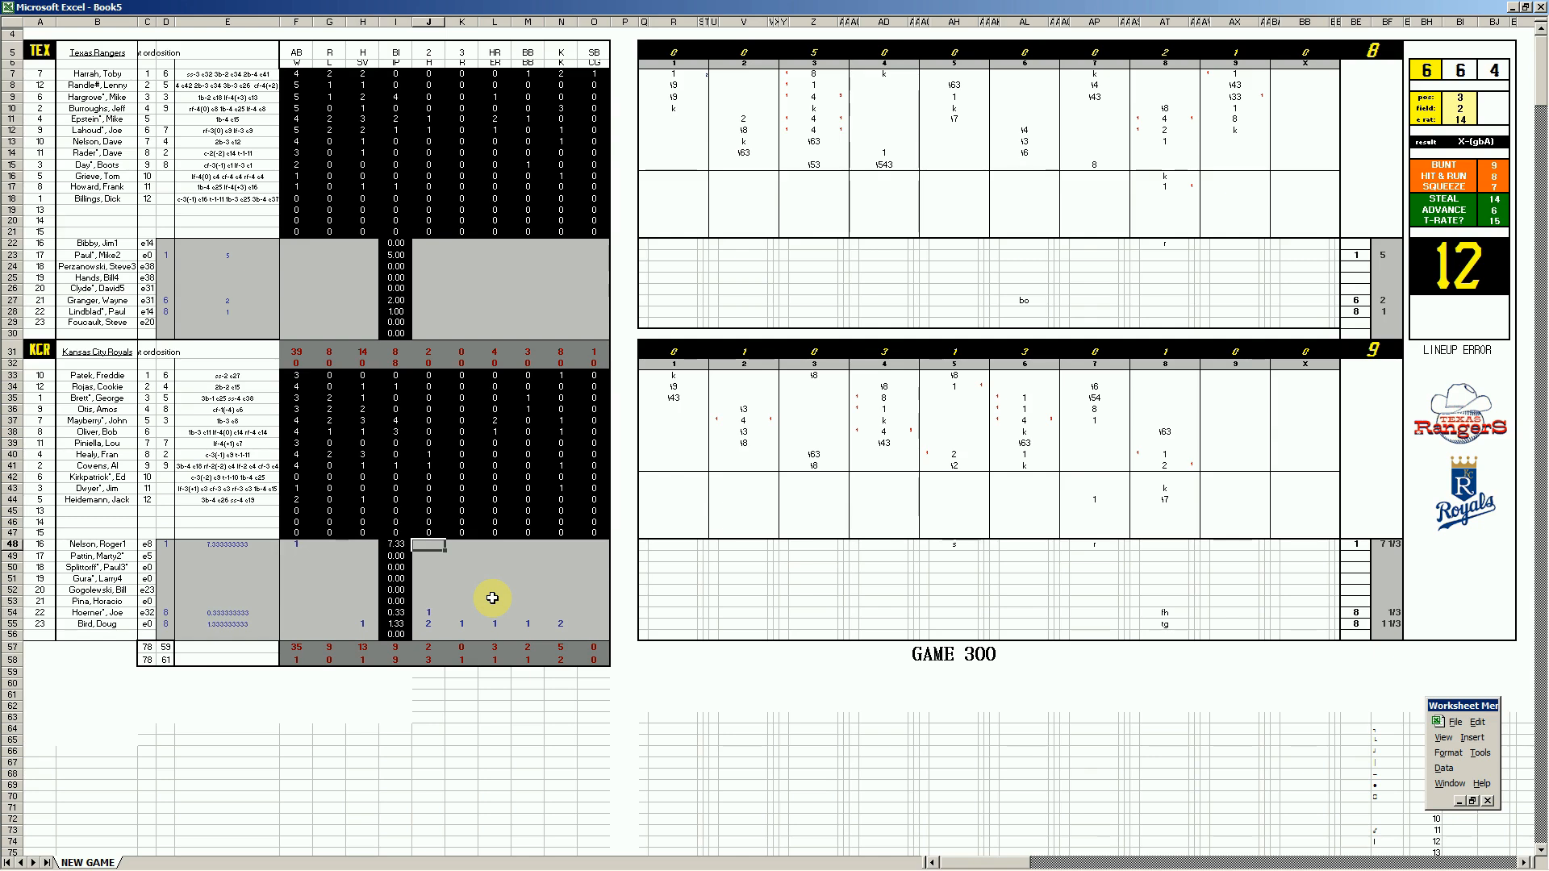
pyautogui.write('11')
pyautogui.press('Right')
pyautogui.write('7')
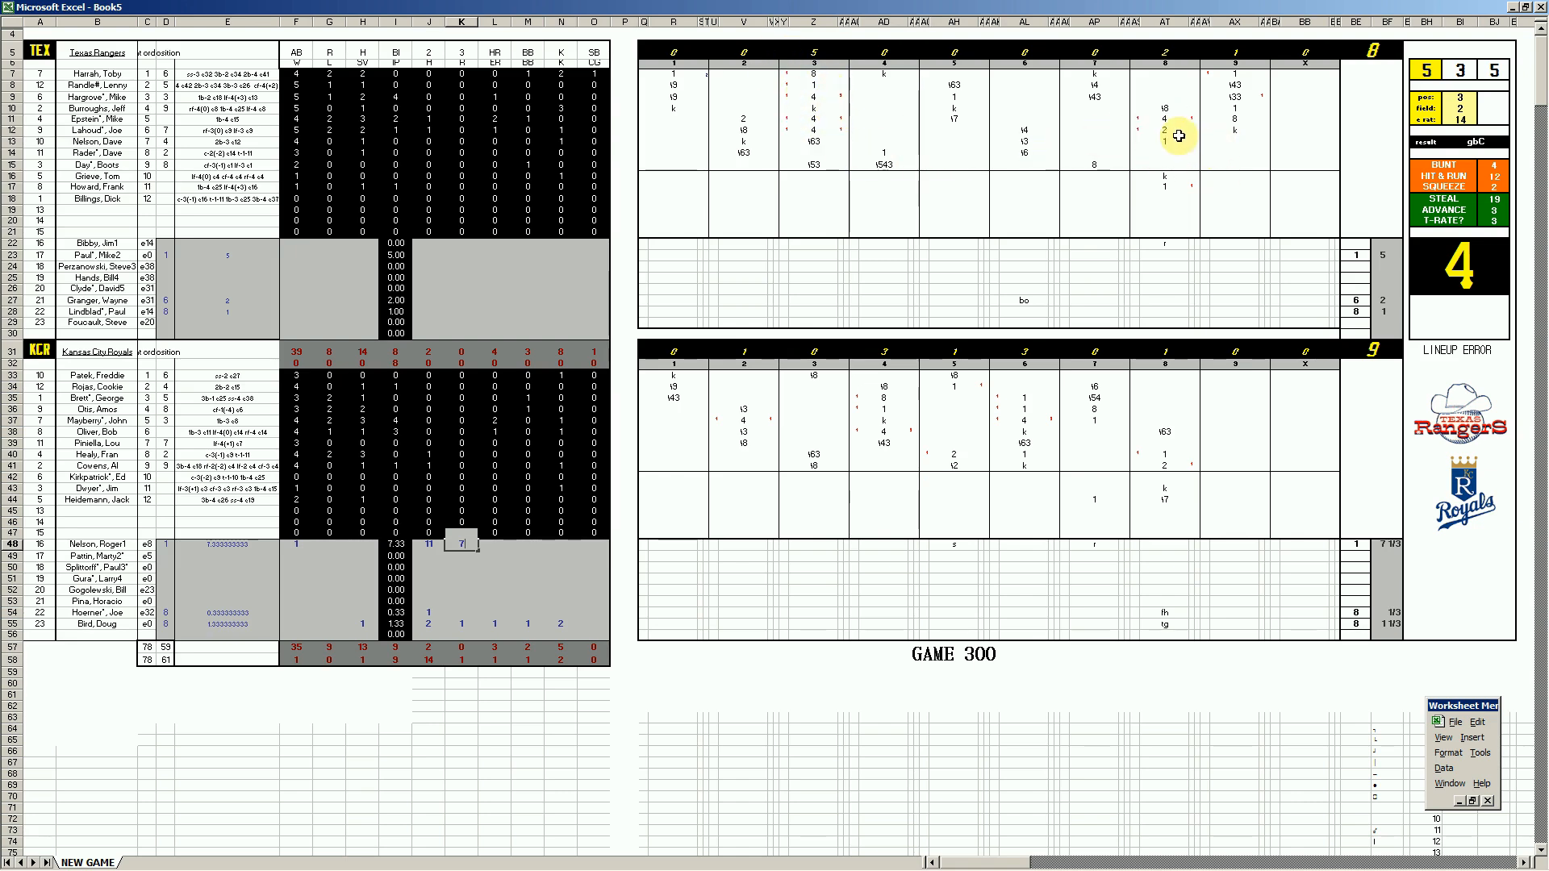
pyautogui.press('Tab')
pyautogui.write('7')
pyautogui.press('Tab')
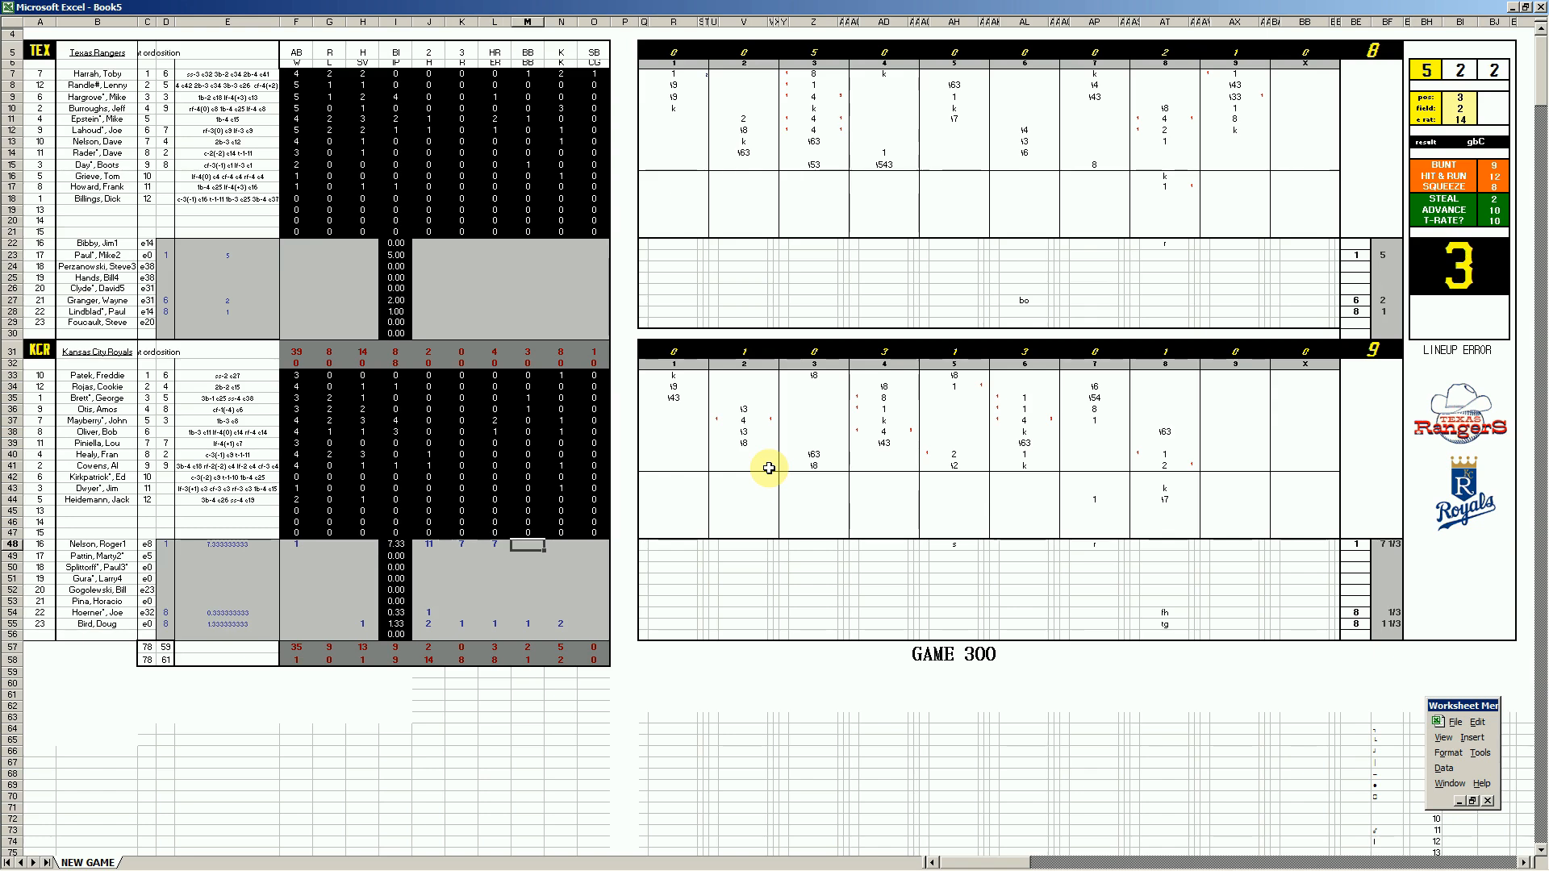
pyautogui.write('2')
pyautogui.press('Tab')
pyautogui.write('6')
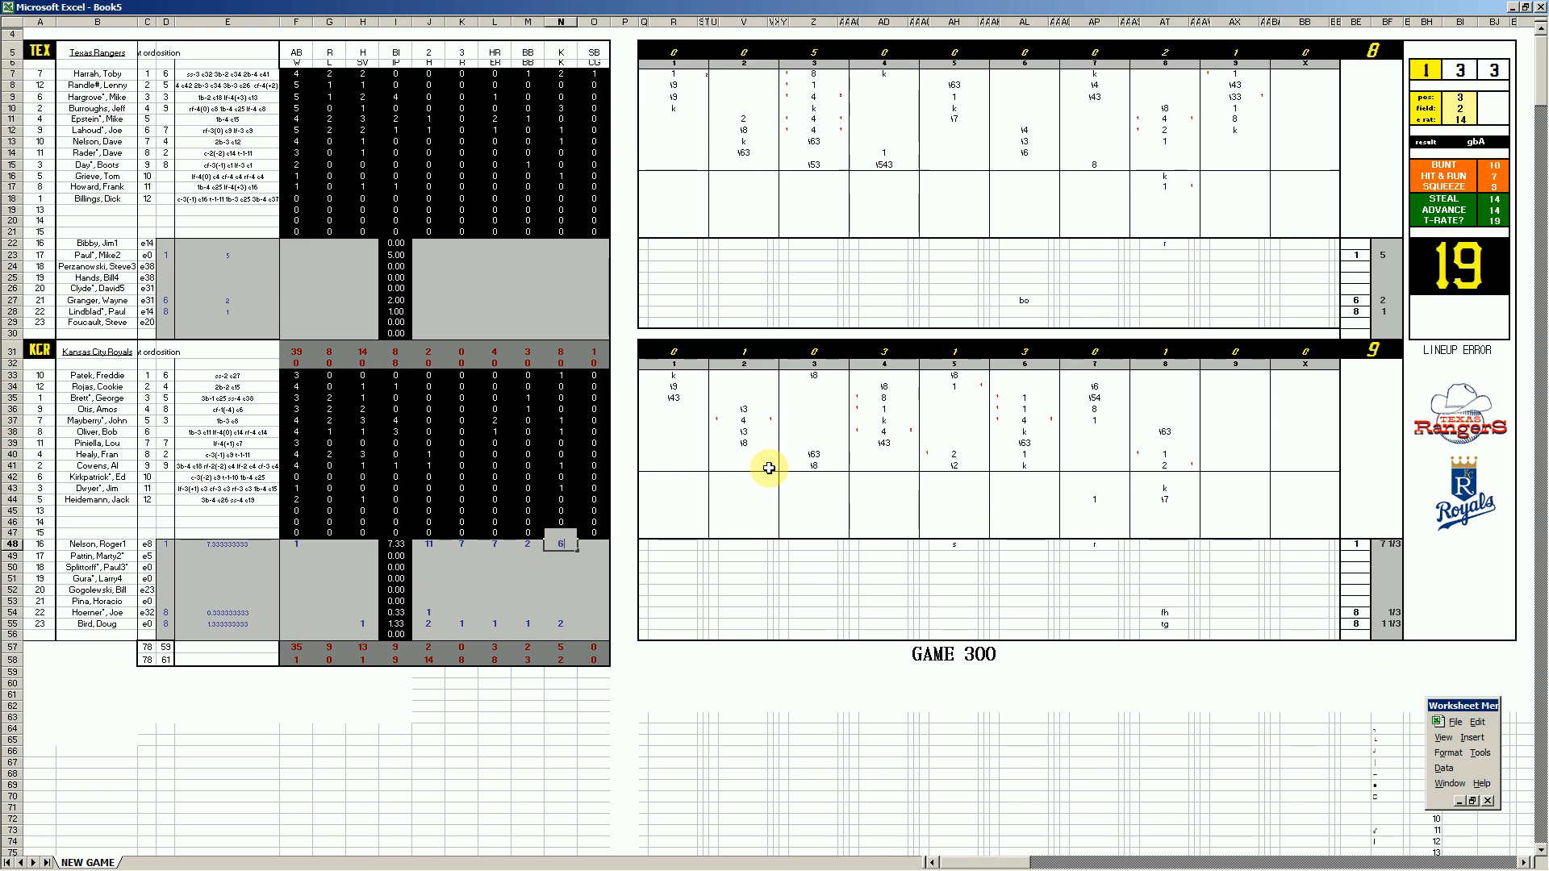
# Step: Enter 2 hits, 1 run, 1 earned run and 1 strikeout for the Texas reliever in row 28
pyautogui.press('Left')
pyautogui.press('Left')
pyautogui.press('Left')
pyautogui.press('Left')
pyautogui.press('Left')
pyautogui.press('Left')
pyautogui.press('Left')
pyautogui.press('Left')
pyautogui.press('Up')
pyautogui.press('Up')
pyautogui.press('Up')
pyautogui.press('Up')
pyautogui.press('Up')
pyautogui.press('Up')
pyautogui.press('Up')
pyautogui.press('Up')
pyautogui.press('Up')
pyautogui.press('Up')
pyautogui.press('Up')
pyautogui.press('Up')
pyautogui.press('Up')
pyautogui.press('Up')
pyautogui.press('Up')
pyautogui.press('Up')
pyautogui.press('Up')
pyautogui.press('Up')
pyautogui.press('Up')
pyautogui.press('Up')
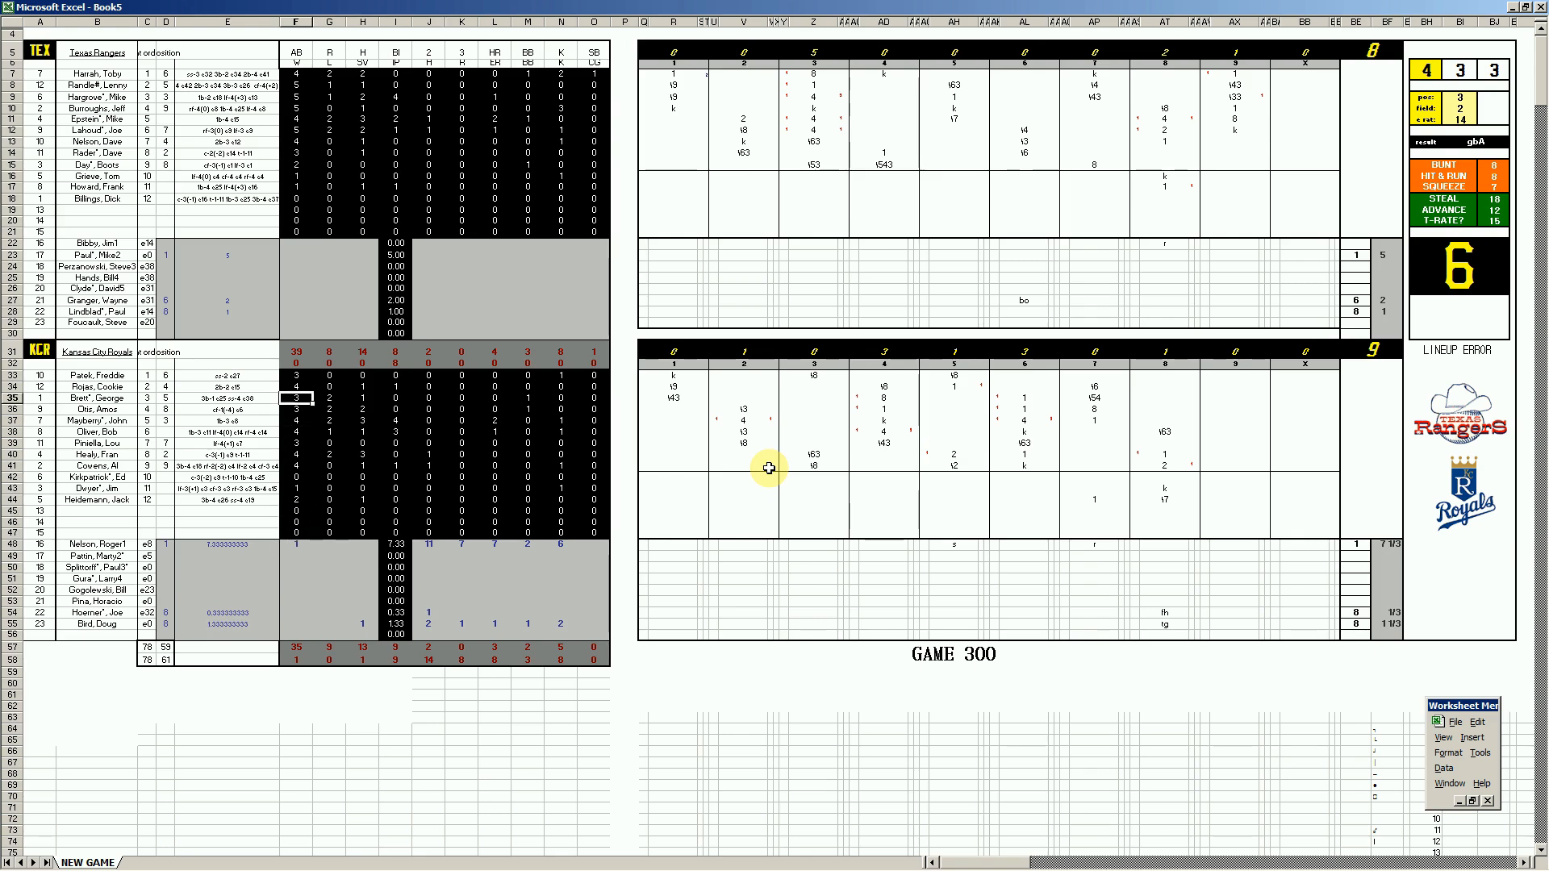
pyautogui.press('Right')
pyautogui.press('Right')
pyautogui.press('Right')
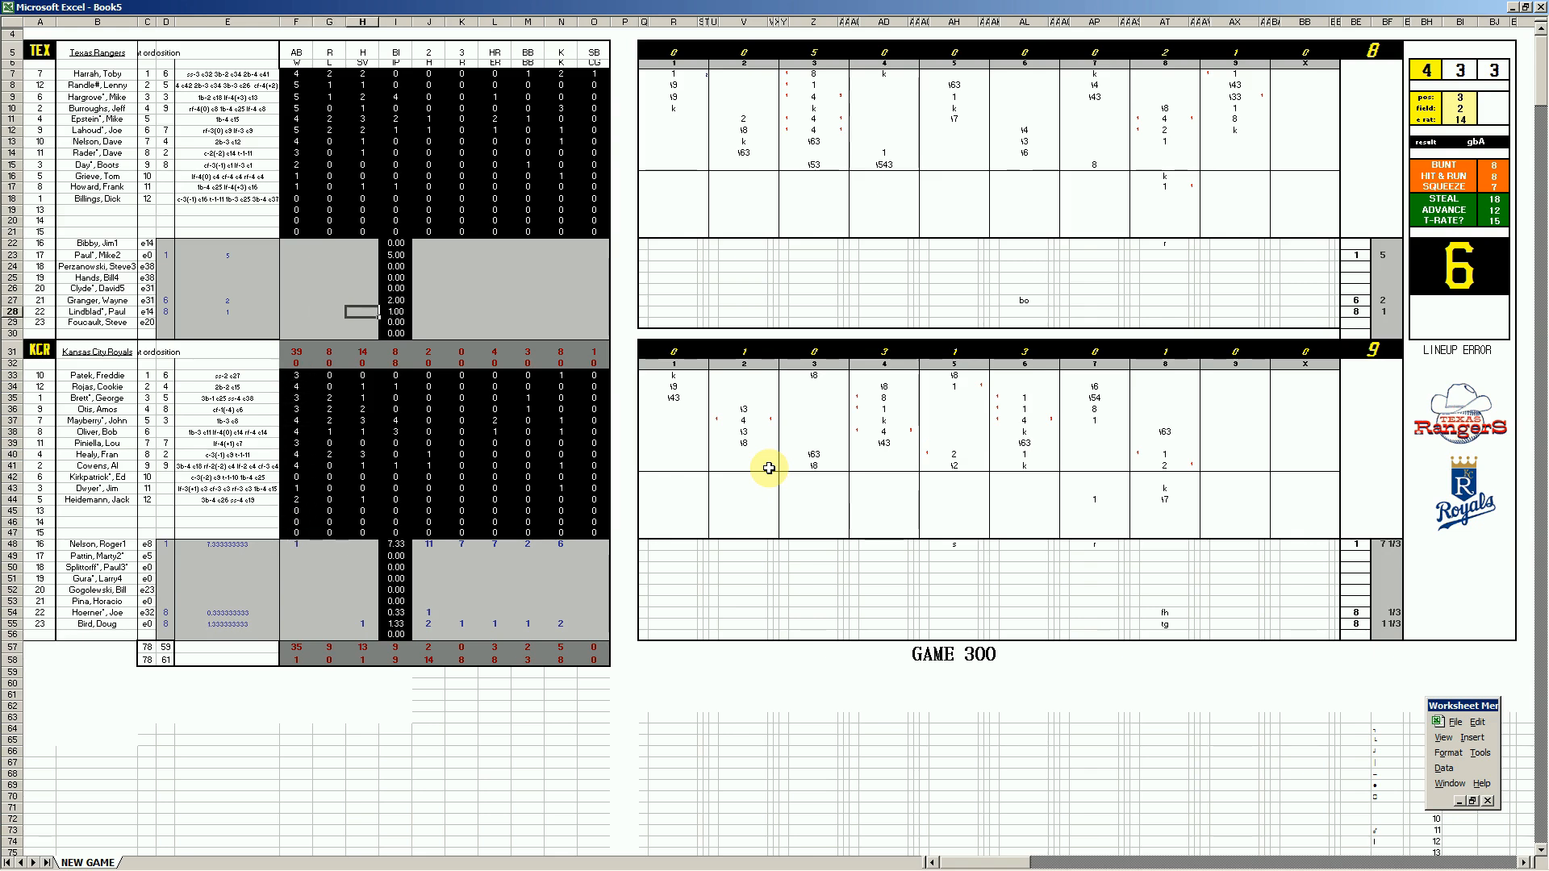
pyautogui.press('Right')
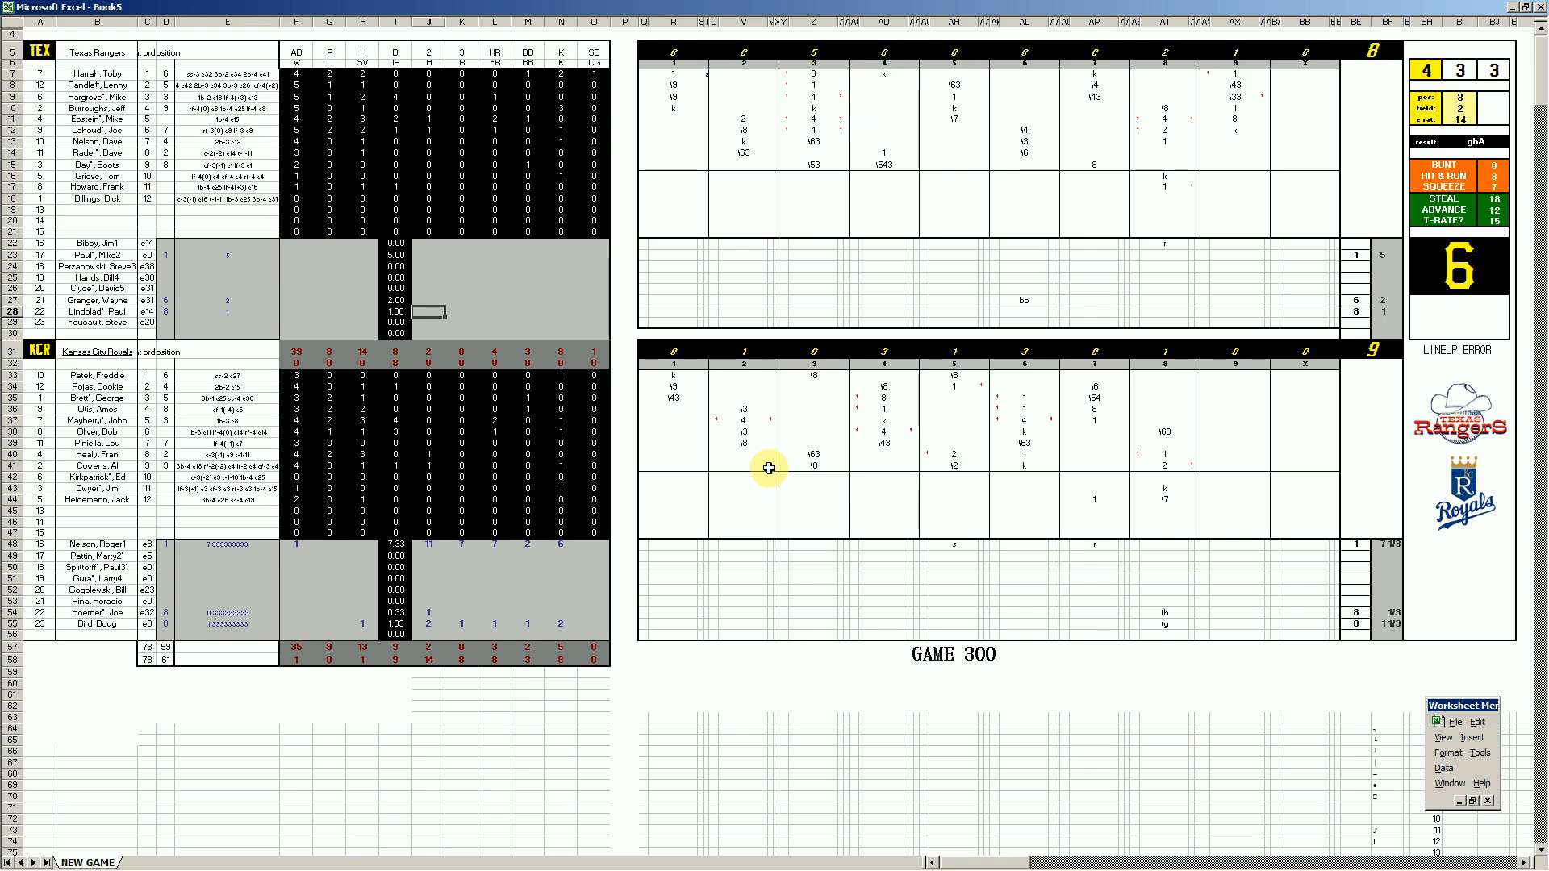
pyautogui.write('2')
pyautogui.press('Right')
pyautogui.write('1')
pyautogui.press('Right')
pyautogui.write('1')
pyautogui.press('Right')
pyautogui.press('Right')
pyautogui.write('1')
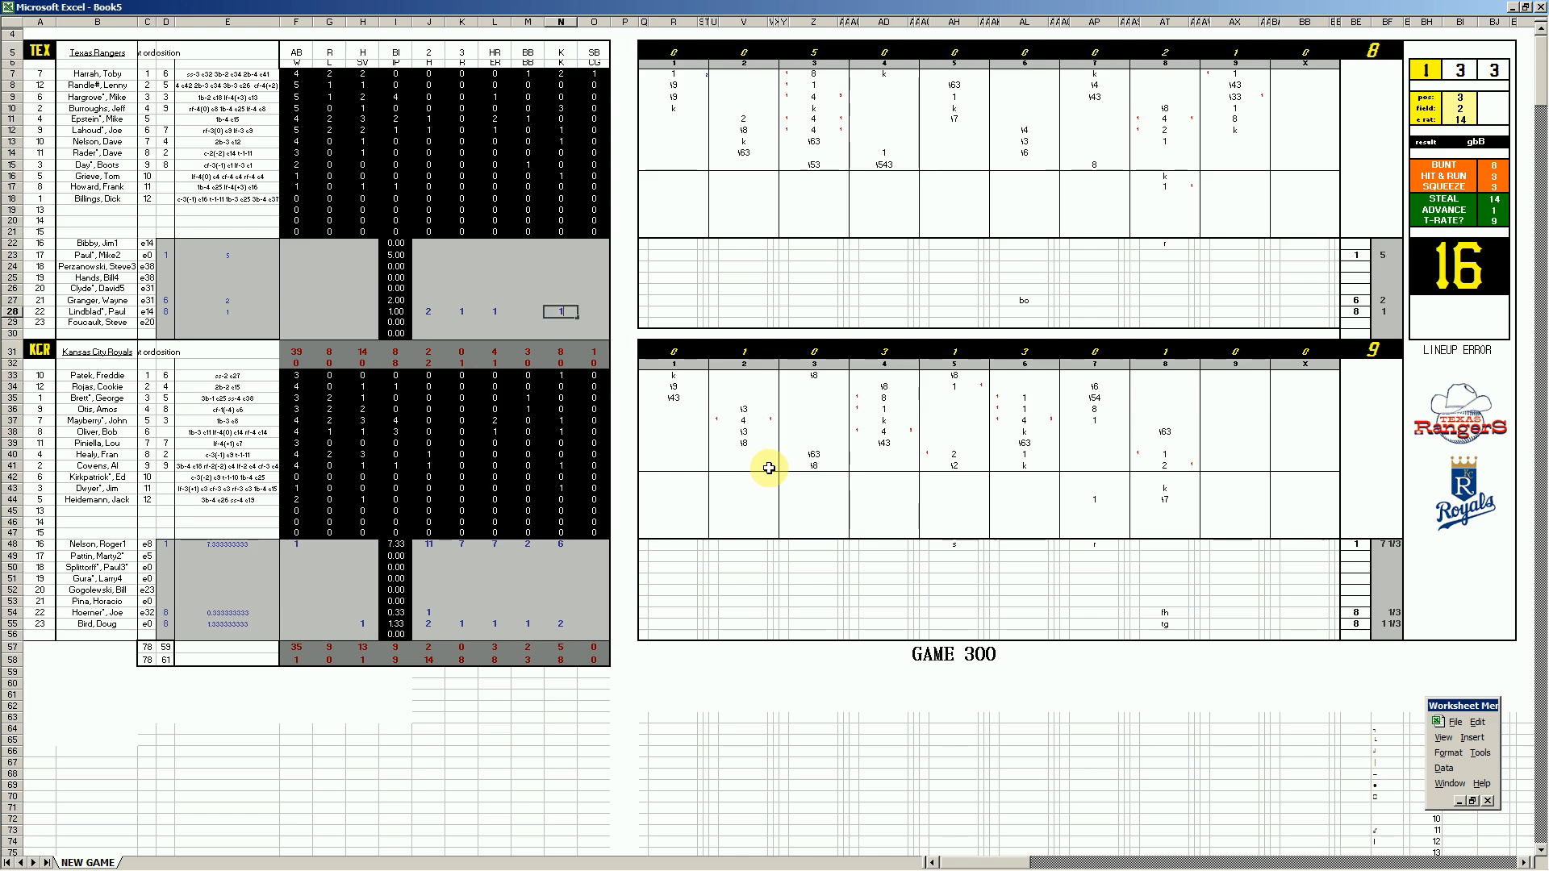
# Step: Enter 3 hits, 1 walk and 2 strikeouts for the Texas reliever in row 27
pyautogui.press('Left')
pyautogui.press('Left')
pyautogui.press('Left')
pyautogui.press('Left')
pyautogui.press('Up')
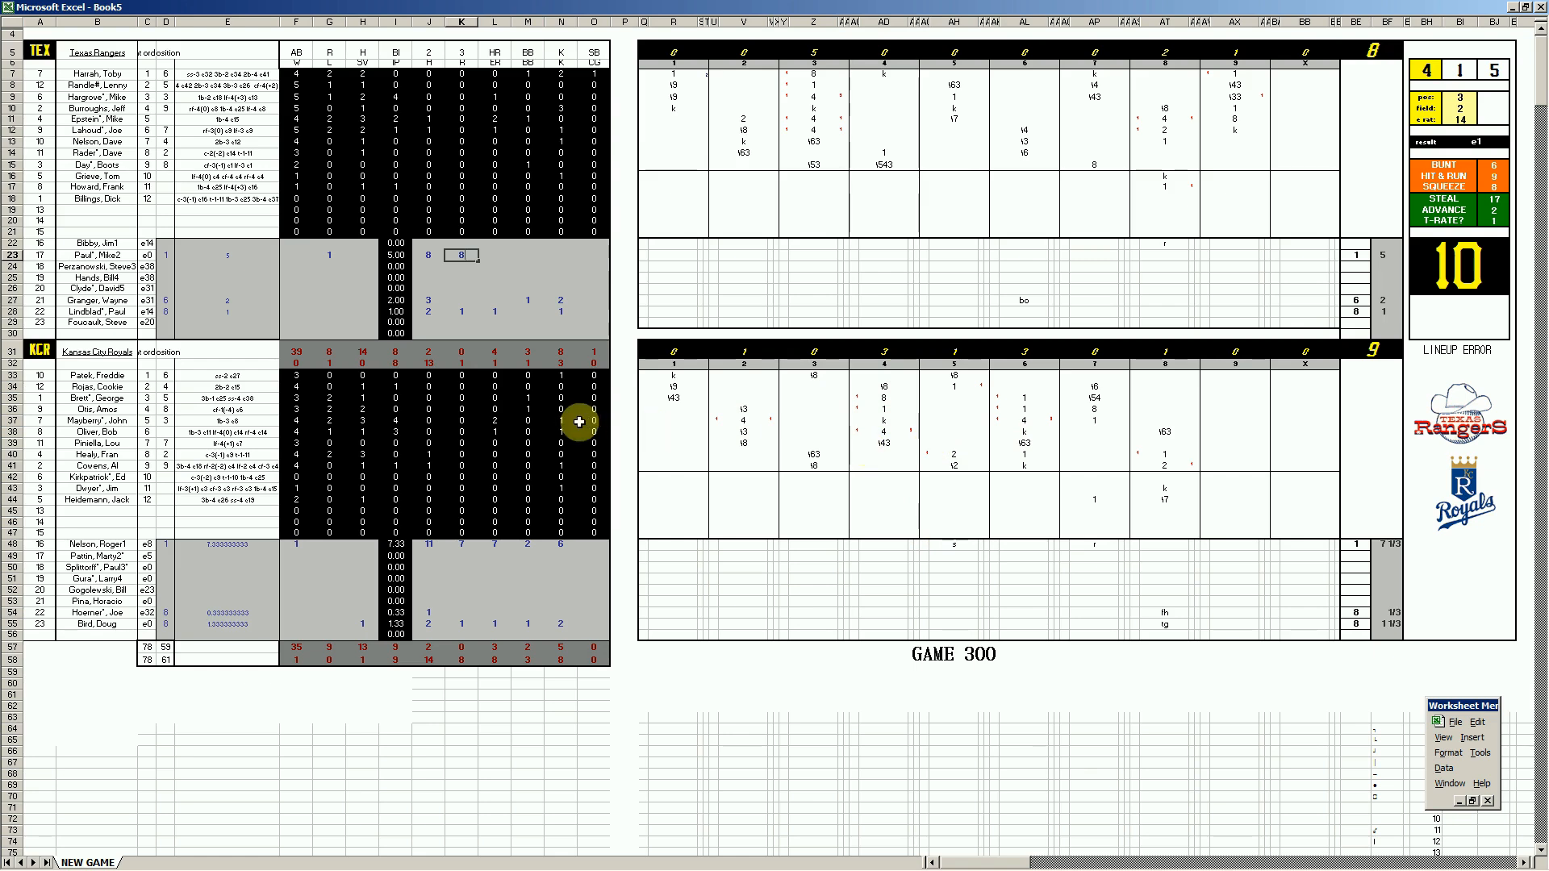
# Step: Enter 1 loss, 8 hits, 8 runs, 8 earned runs, 1 walk and 2 strikeouts for the Texas starter in row 23
pyautogui.press('Tab')
pyautogui.write('8')
pyautogui.press('Tab')
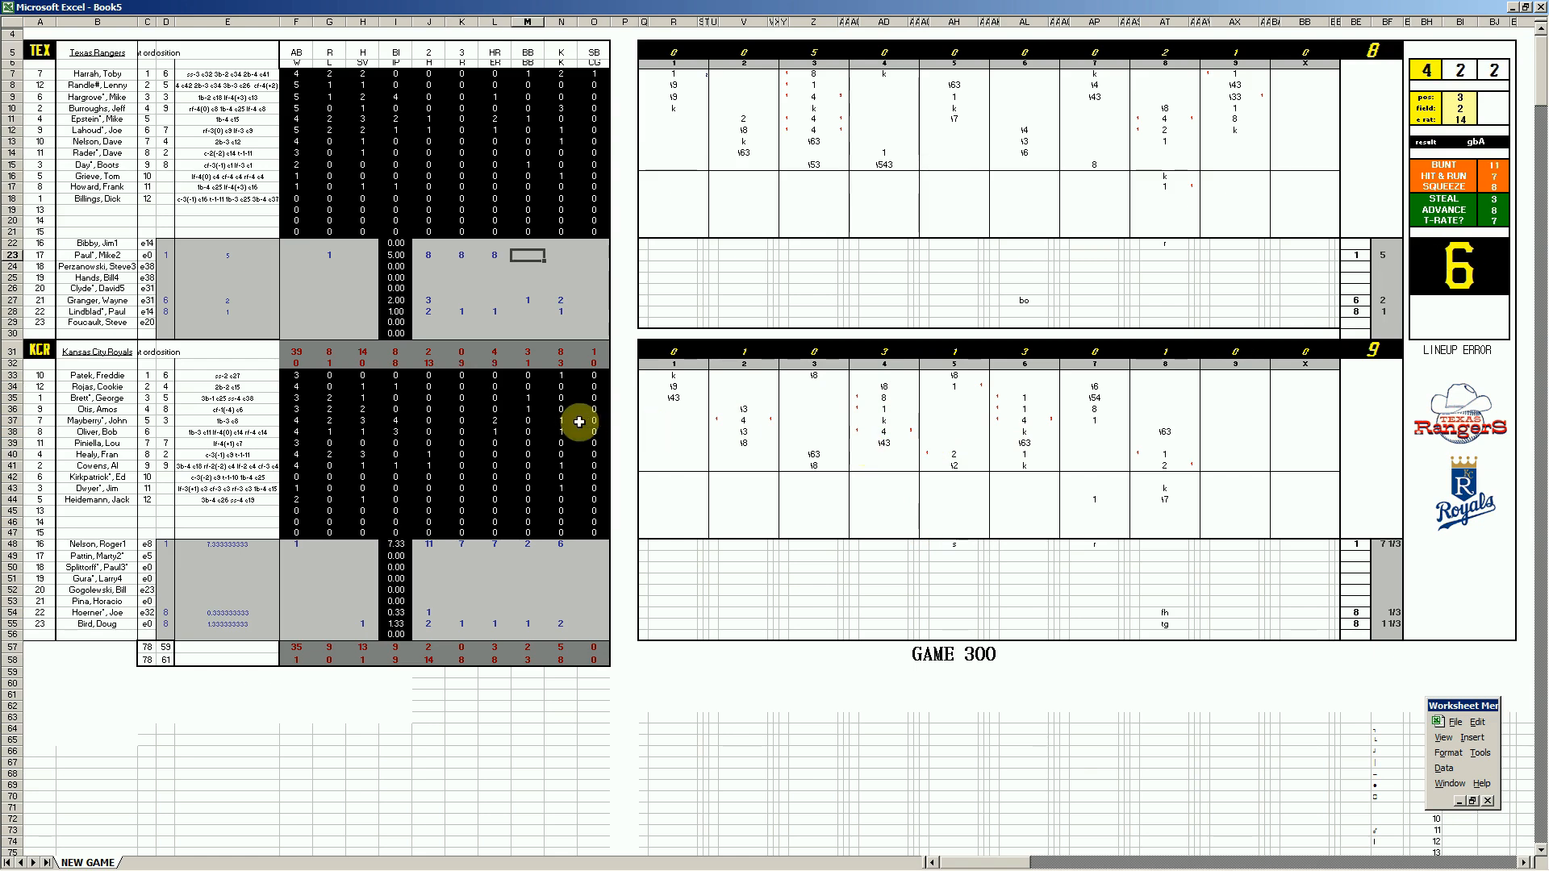
pyautogui.press('Right')
pyautogui.write('2')
pyautogui.press('Down')
pyautogui.press('Left')
pyautogui.press('Left')
pyautogui.press('Left')
pyautogui.press('Left')
pyautogui.press('Left')
pyautogui.press('Left')
pyautogui.press('Left')
pyautogui.press('Down')
pyautogui.press('Down')
pyautogui.press('Down')
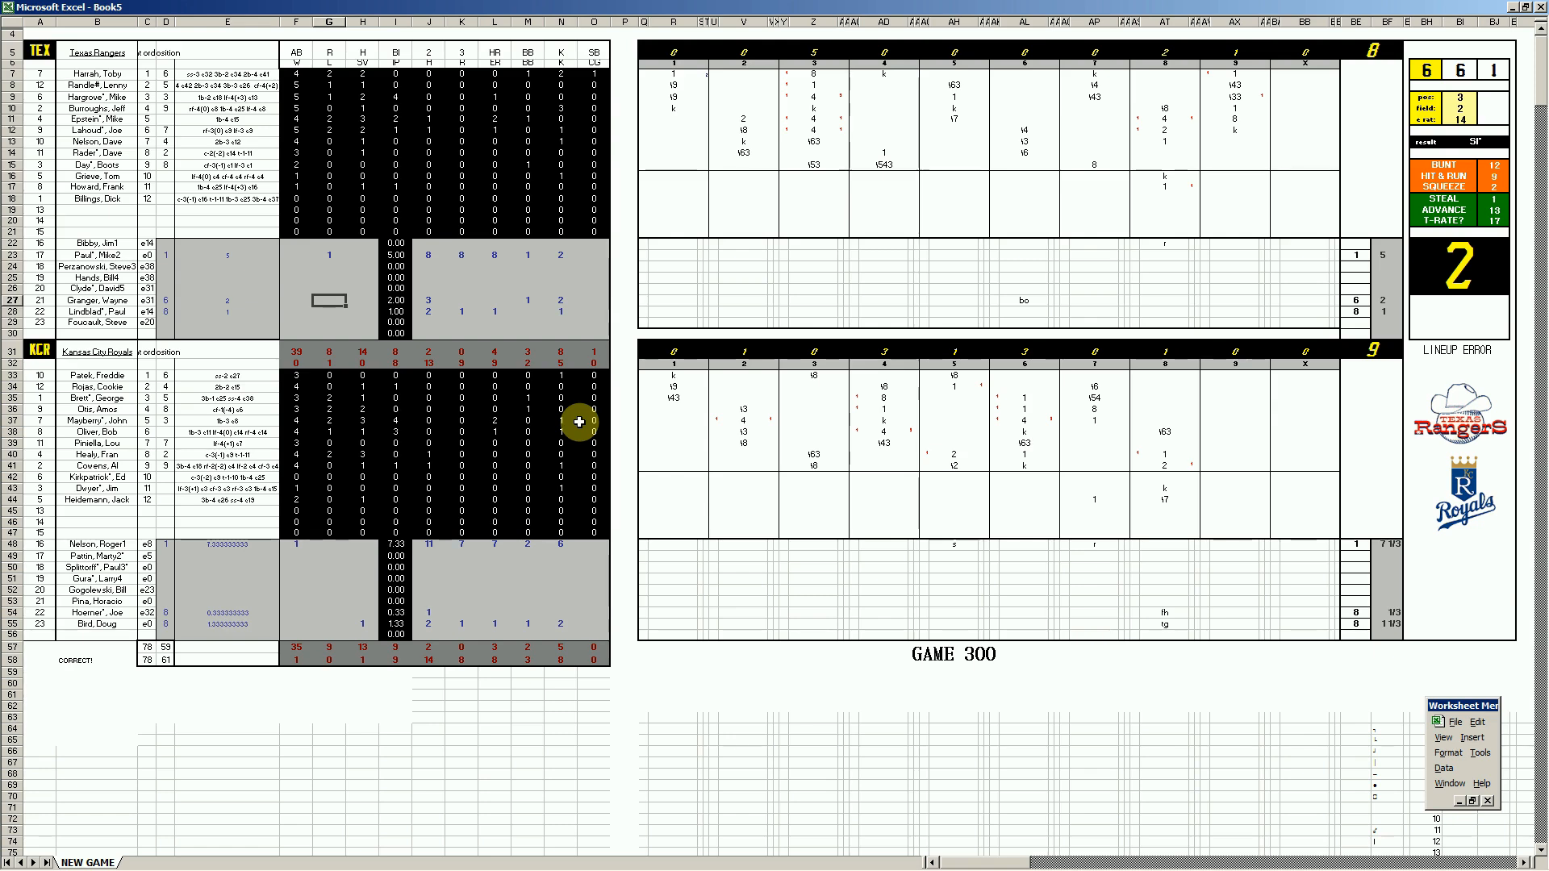
pyautogui.press('Down')
pyautogui.press('Down')
pyautogui.press('Down')
pyautogui.press('Down')
pyautogui.press('Down')
pyautogui.press('Down')
pyautogui.press('Down')
pyautogui.press('Down')
pyautogui.press('Down')
pyautogui.press('Down')
pyautogui.press('Down')
pyautogui.press('Down')
pyautogui.press('Down')
pyautogui.press('Down')
pyautogui.press('Down')
pyautogui.press('Down')
pyautogui.press('Down')
pyautogui.press('Down')
pyautogui.press('Down')
pyautogui.press('Down')
pyautogui.press('Down')
pyautogui.press('Down')
pyautogui.press('Down')
pyautogui.hotkey('ctrl', 's')
pyautogui.click(205, 290)
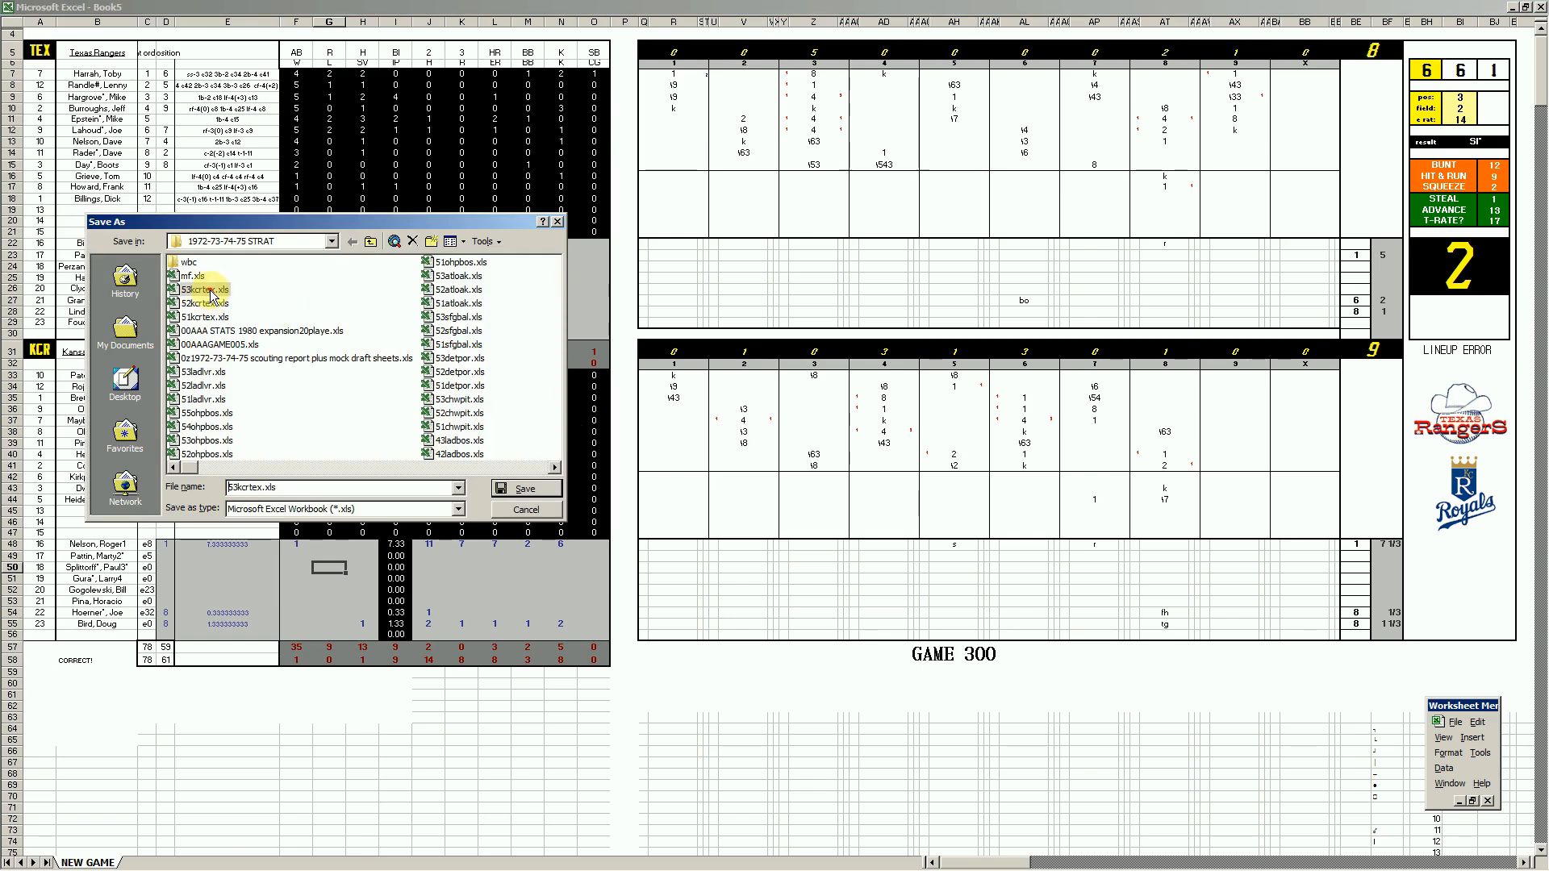
pyautogui.click(232, 487)
pyautogui.press('Delete')
pyautogui.write('4')
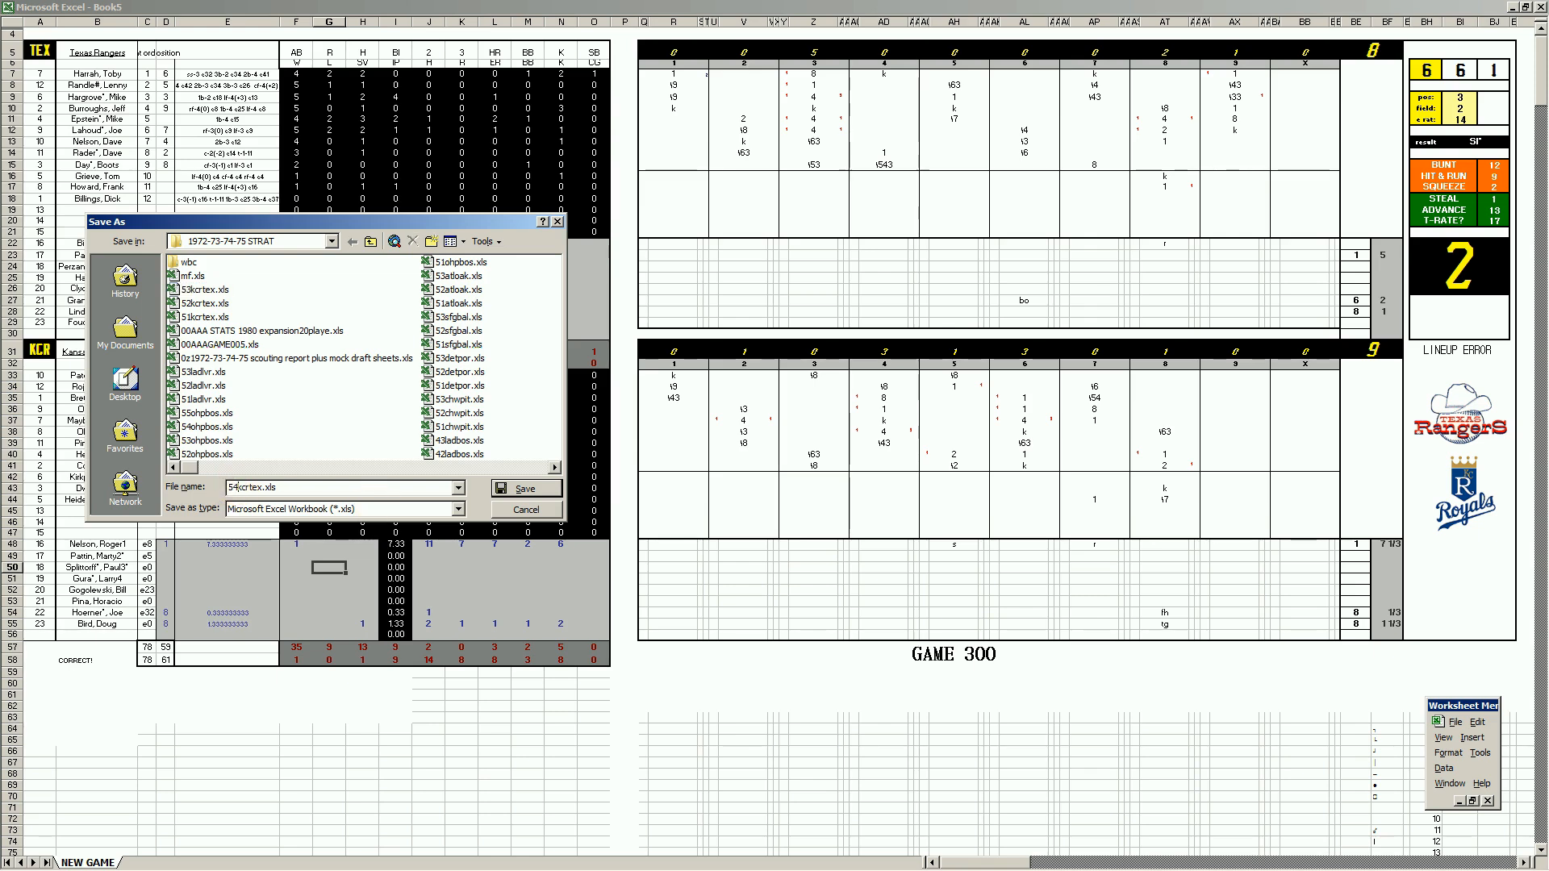
pyautogui.press('Return')
# Step: Save another copy of the game workbook as mf.xls, replacing the existing file
pyautogui.press('F12')
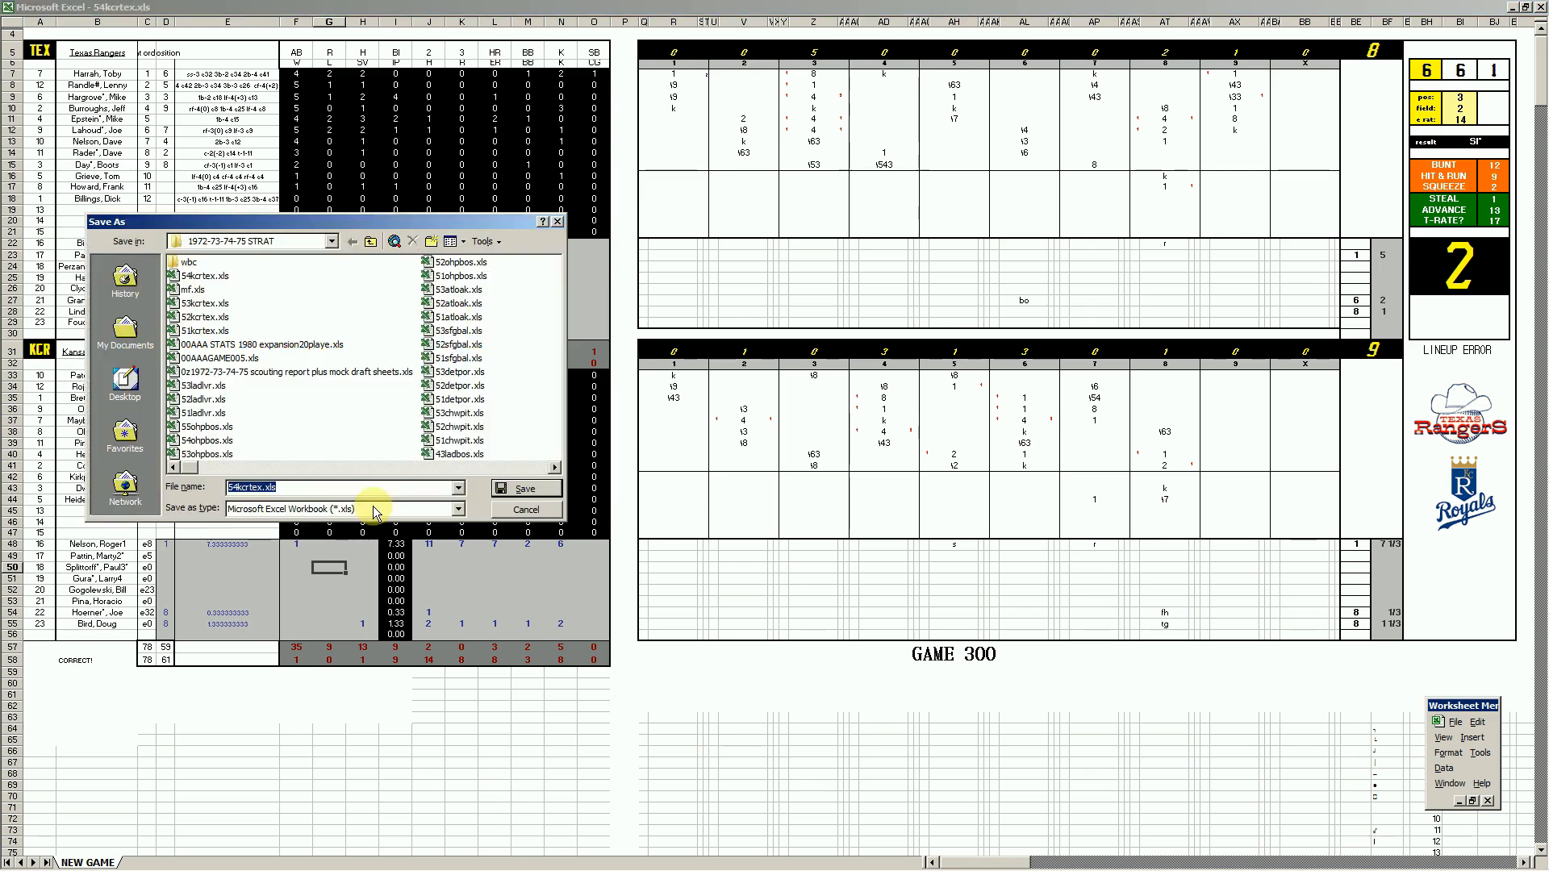
pyautogui.write('mf.xls')
pyautogui.press('Return')
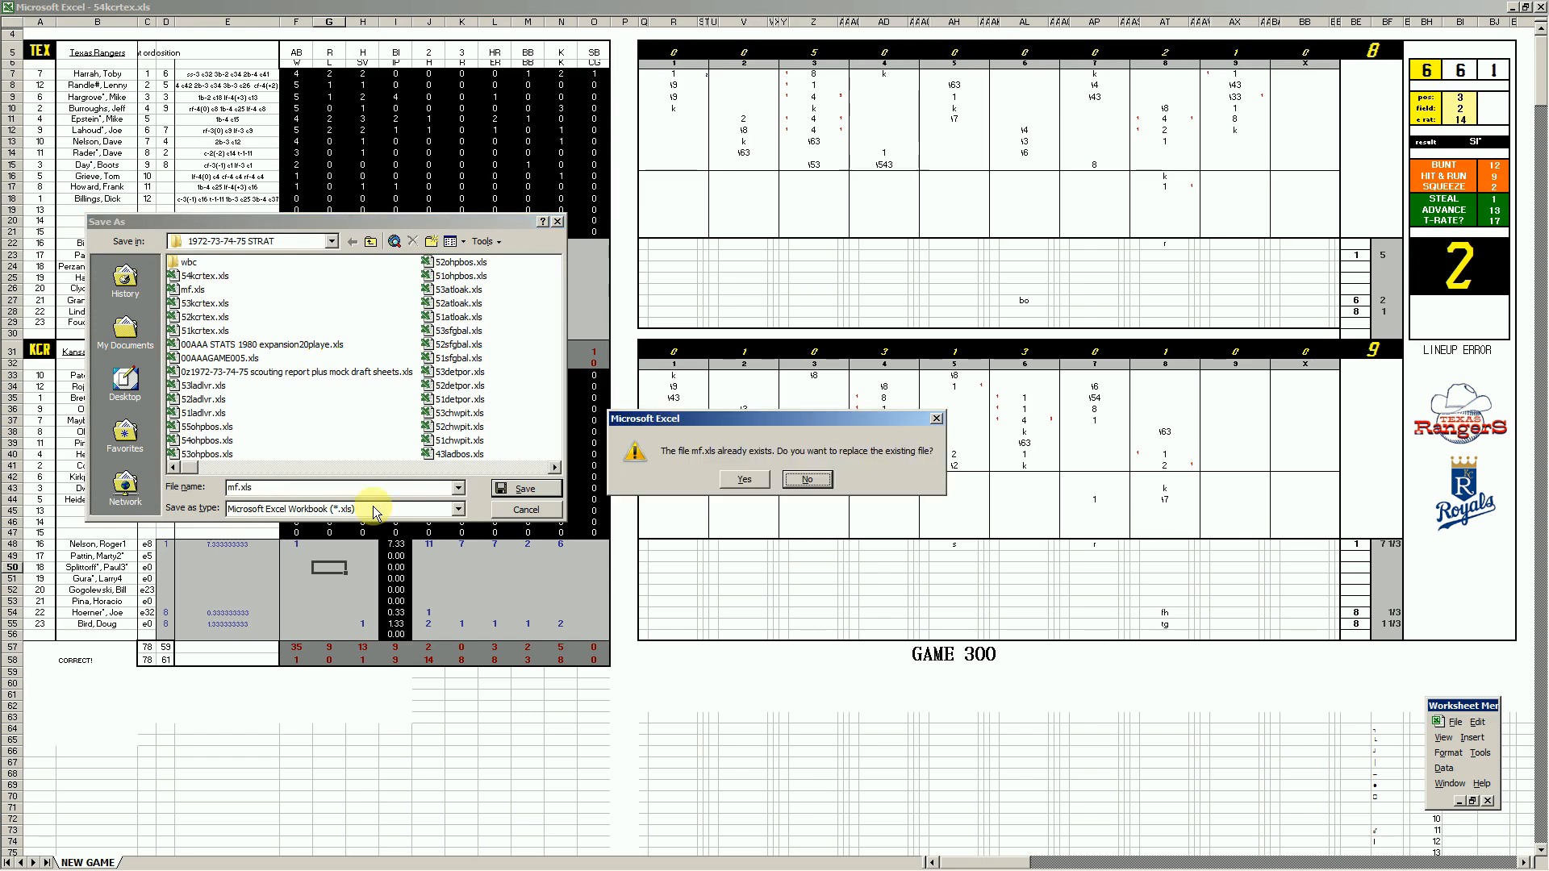
pyautogui.press('y')
# Step: Transfer the Texas Rangers box score to the STATS sheet and paste a copy into the Game 7 block at CQ397
pyautogui.hotkey('ctrl', 'm')
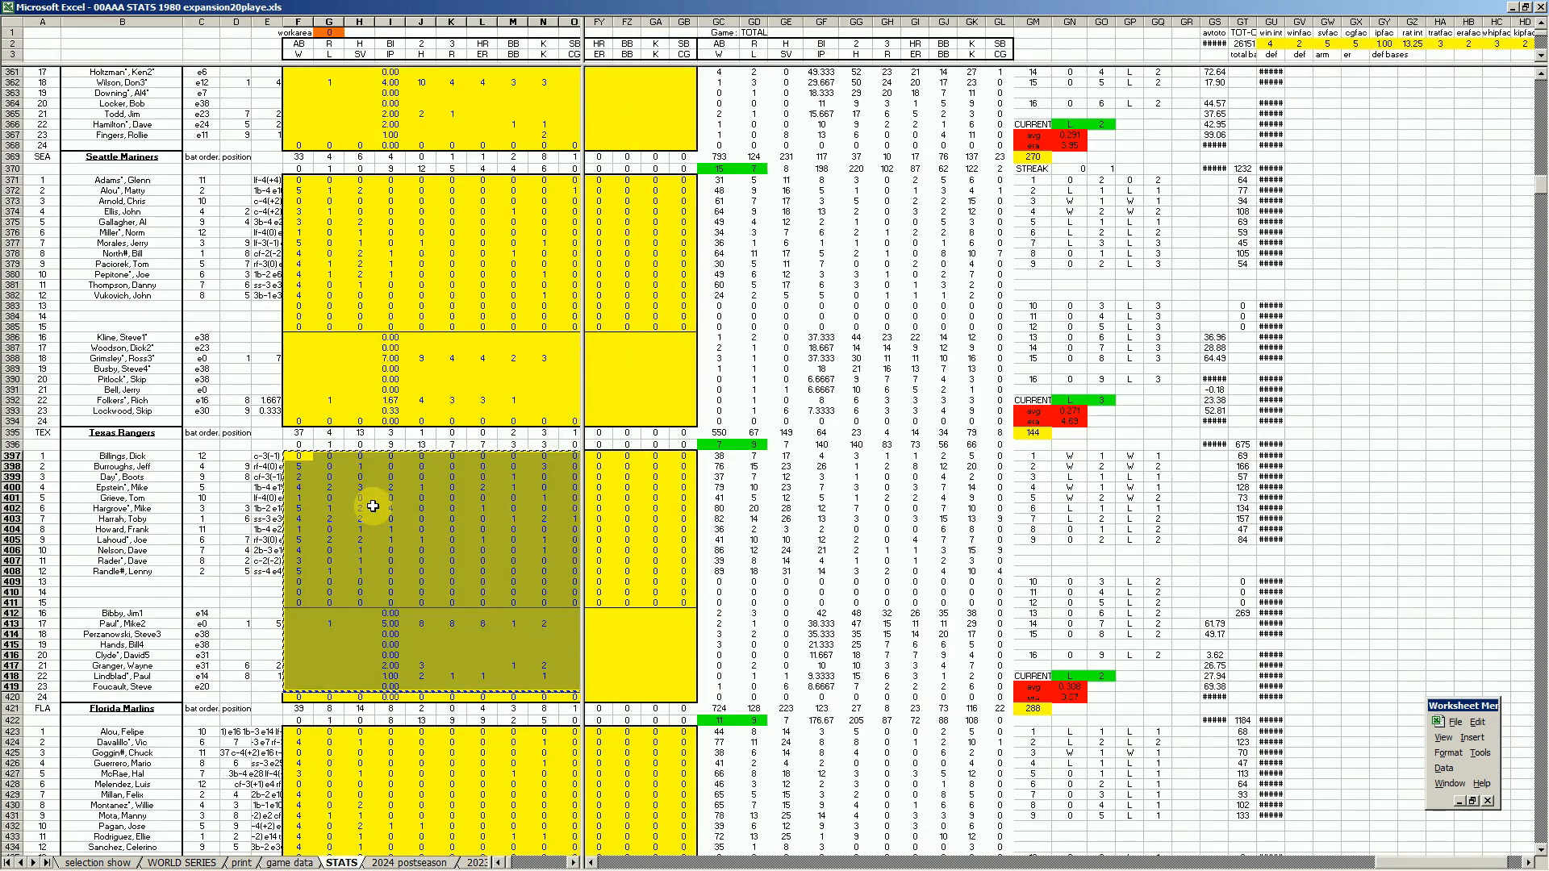
pyautogui.moveTo(1478, 862); pyautogui.dragTo(1000, 860)
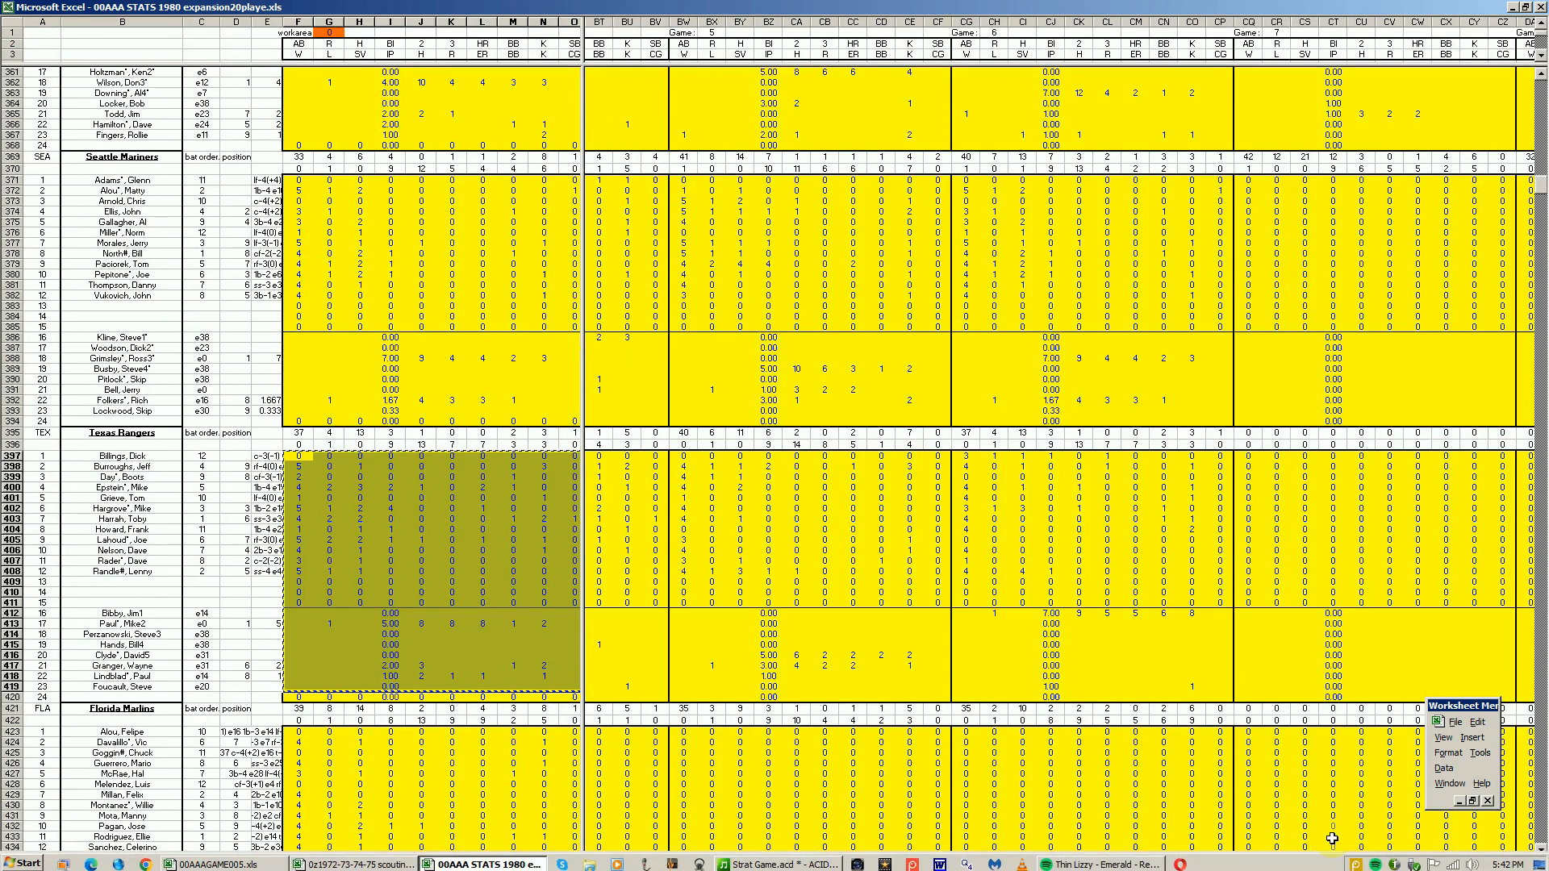
pyautogui.click(1526, 863)
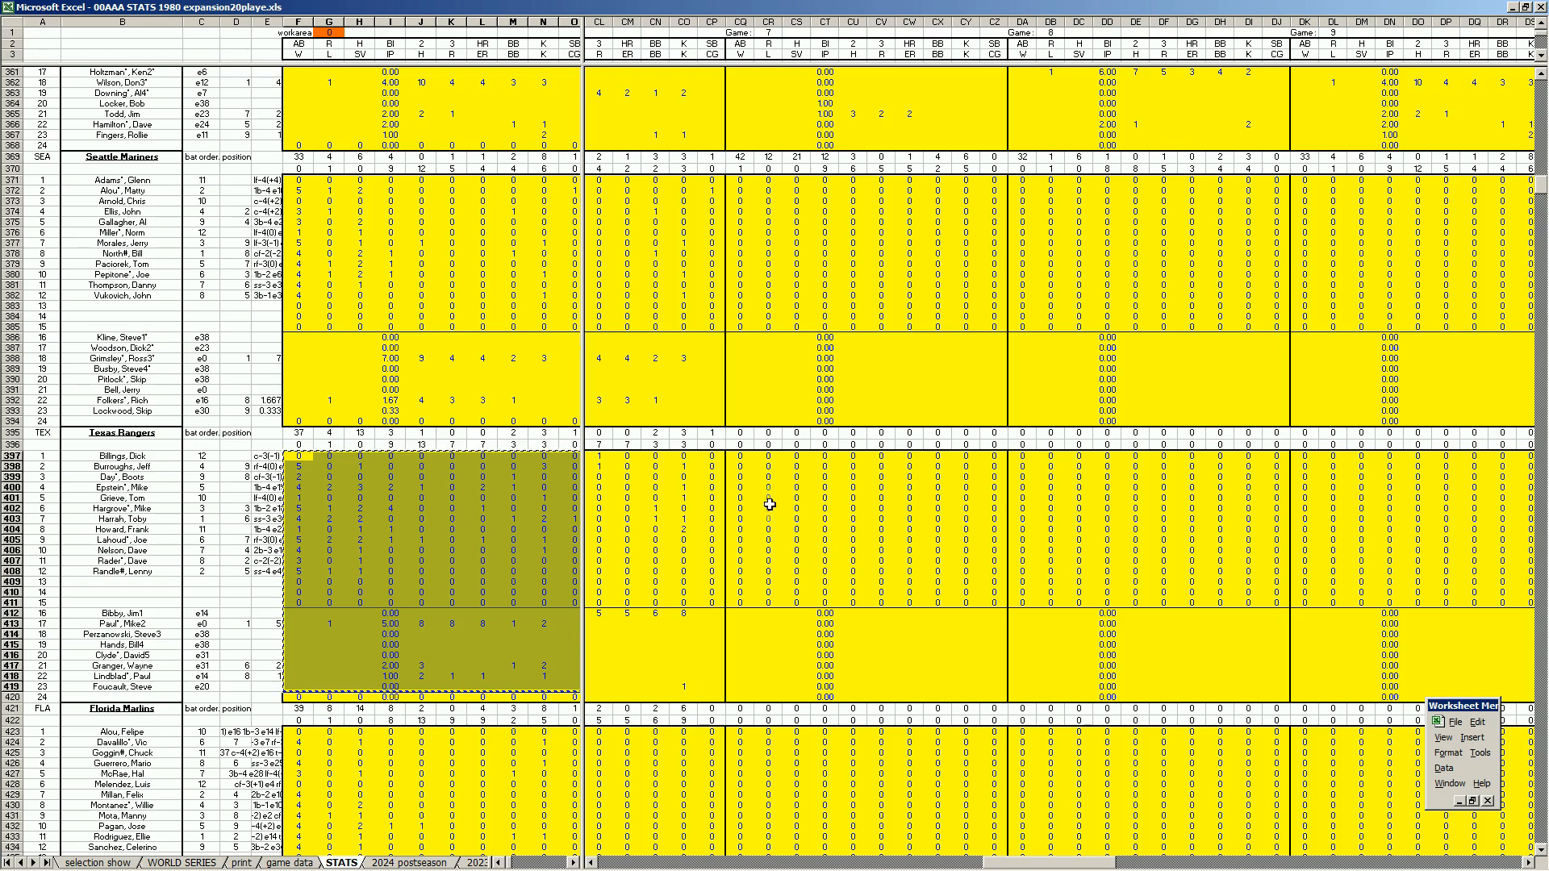
pyautogui.rightClick(742, 460)
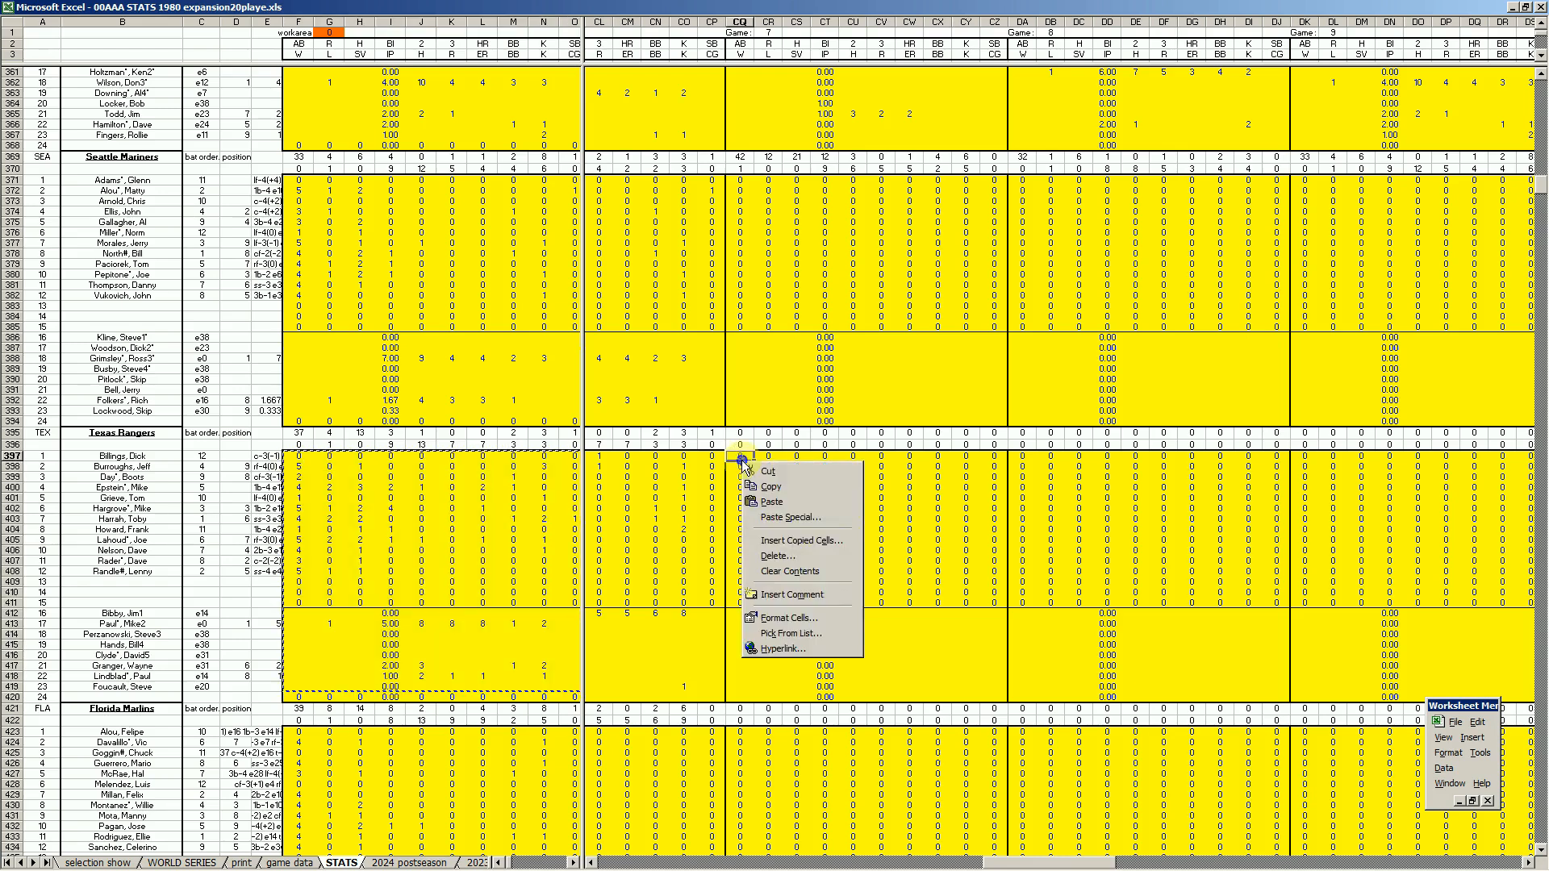
pyautogui.click(770, 500)
# Step: Transfer the Kansas City Royals box score to the STATS sheet and paste a copy into the Game 7 block at CQ293
pyautogui.click(568, 540)
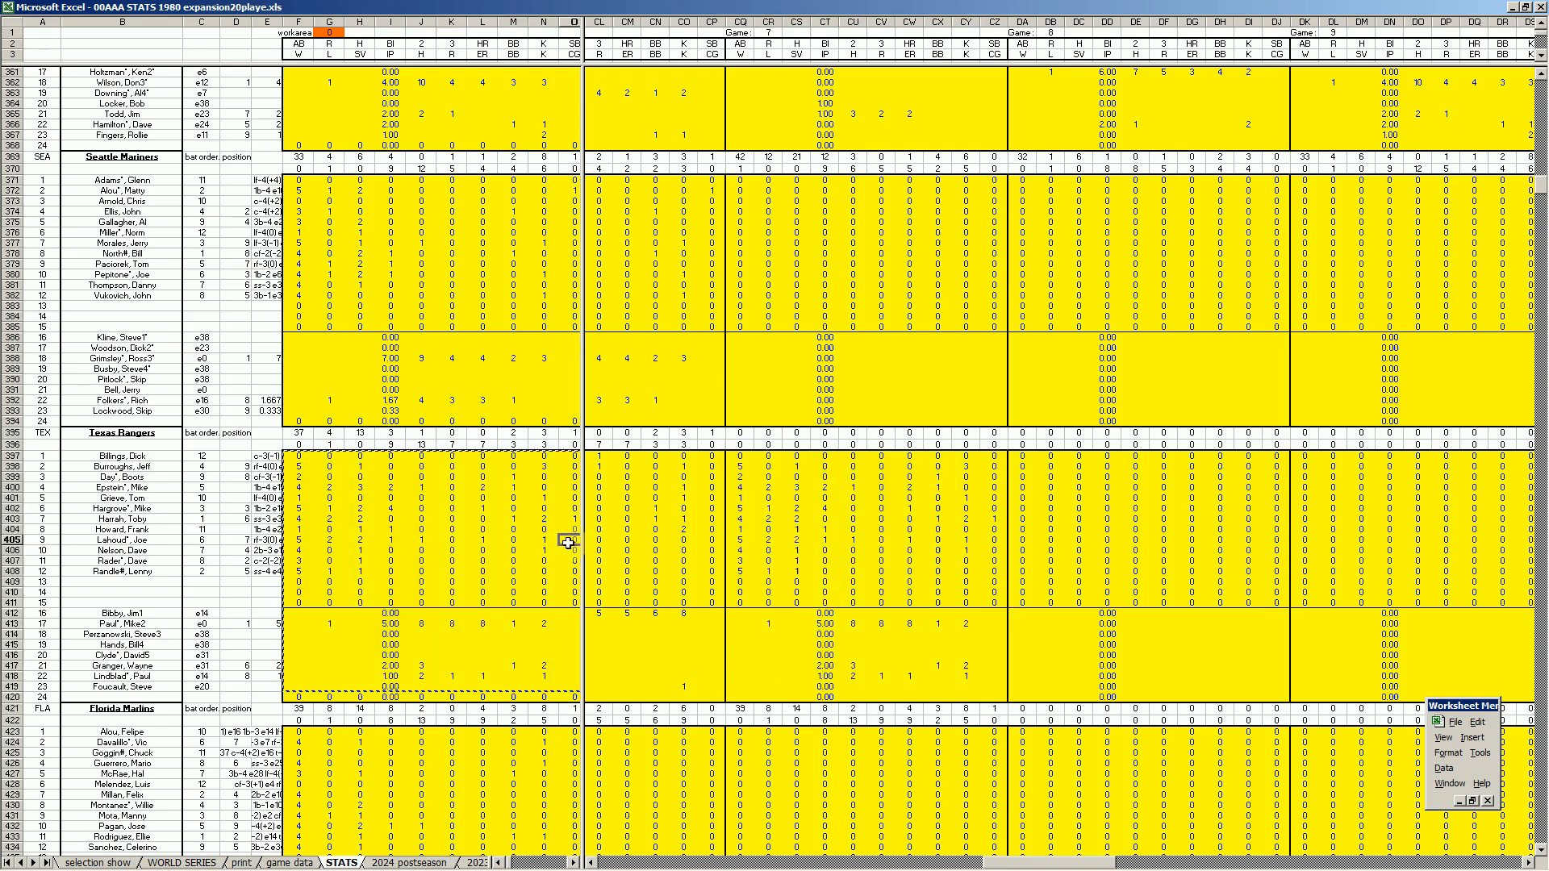
pyautogui.hotkey('ctrl', 'k')
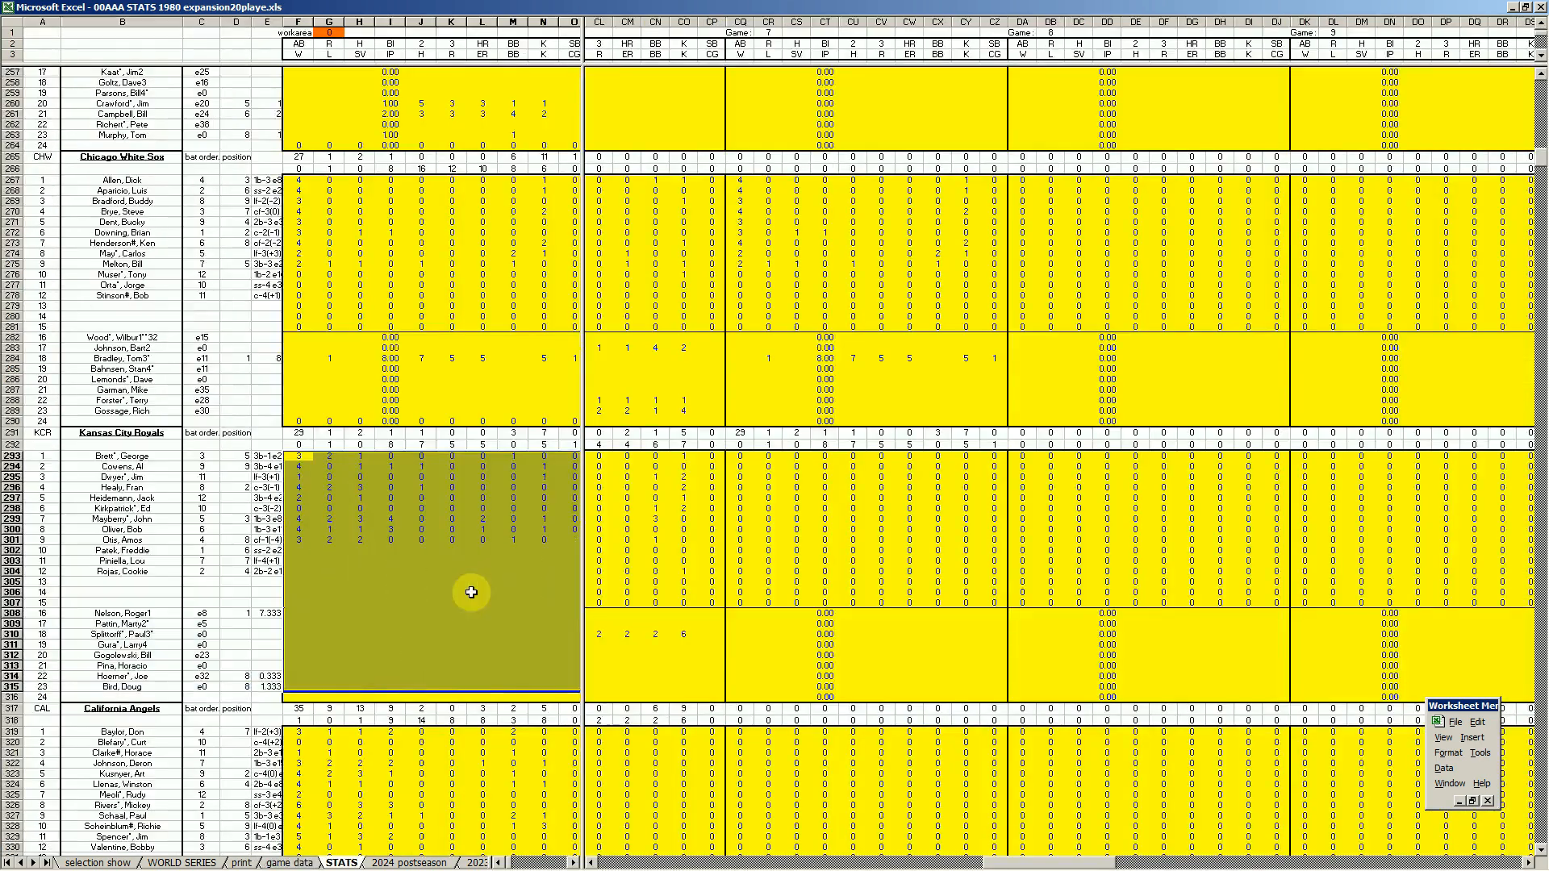
pyautogui.rightClick(740, 458)
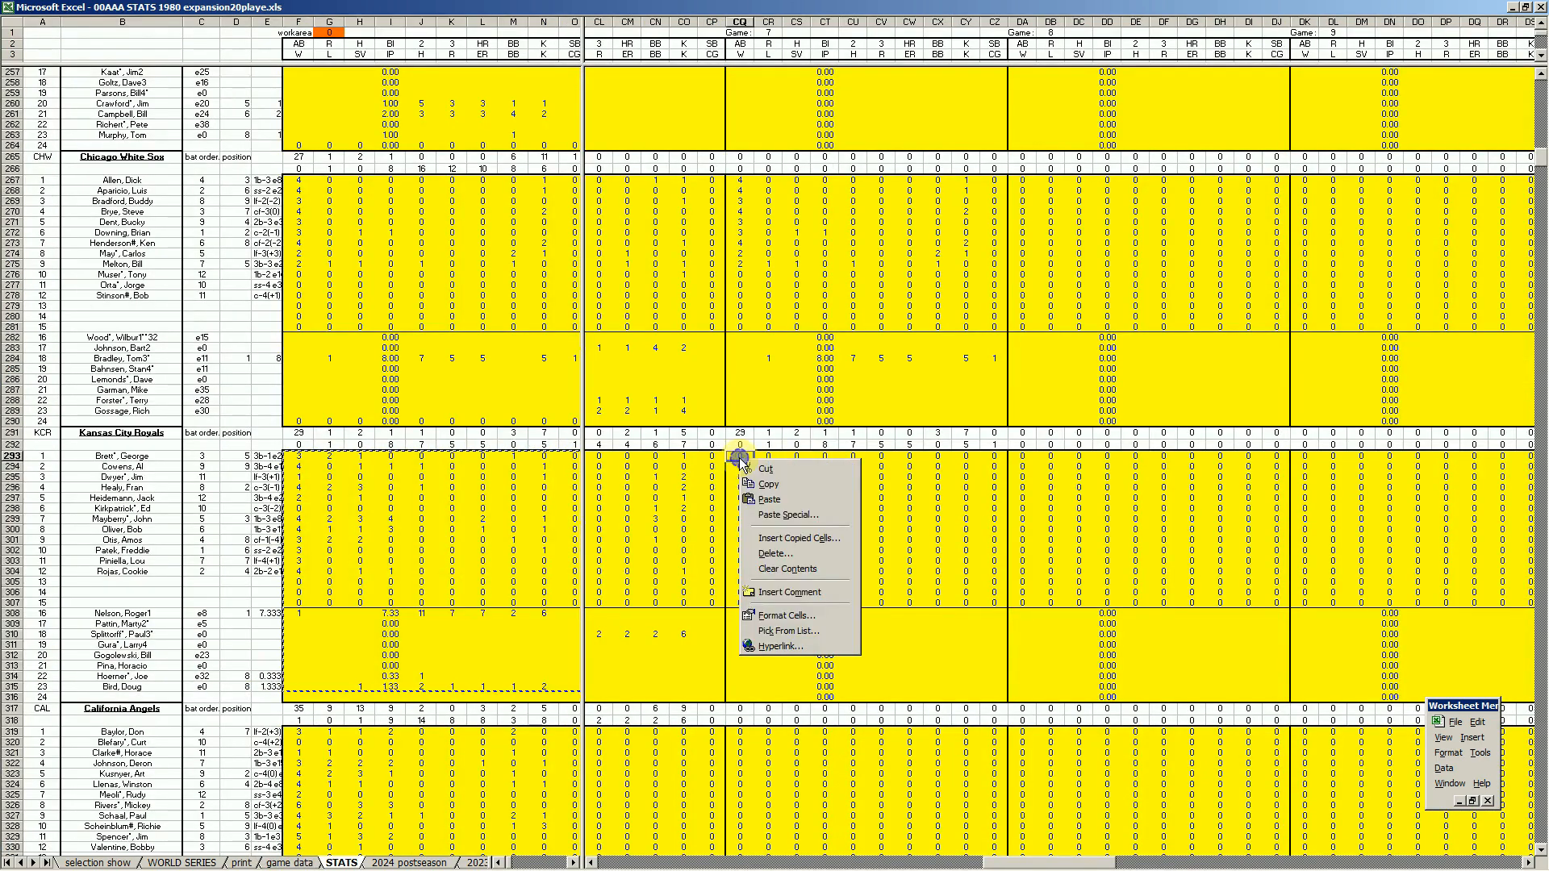
pyautogui.click(750, 503)
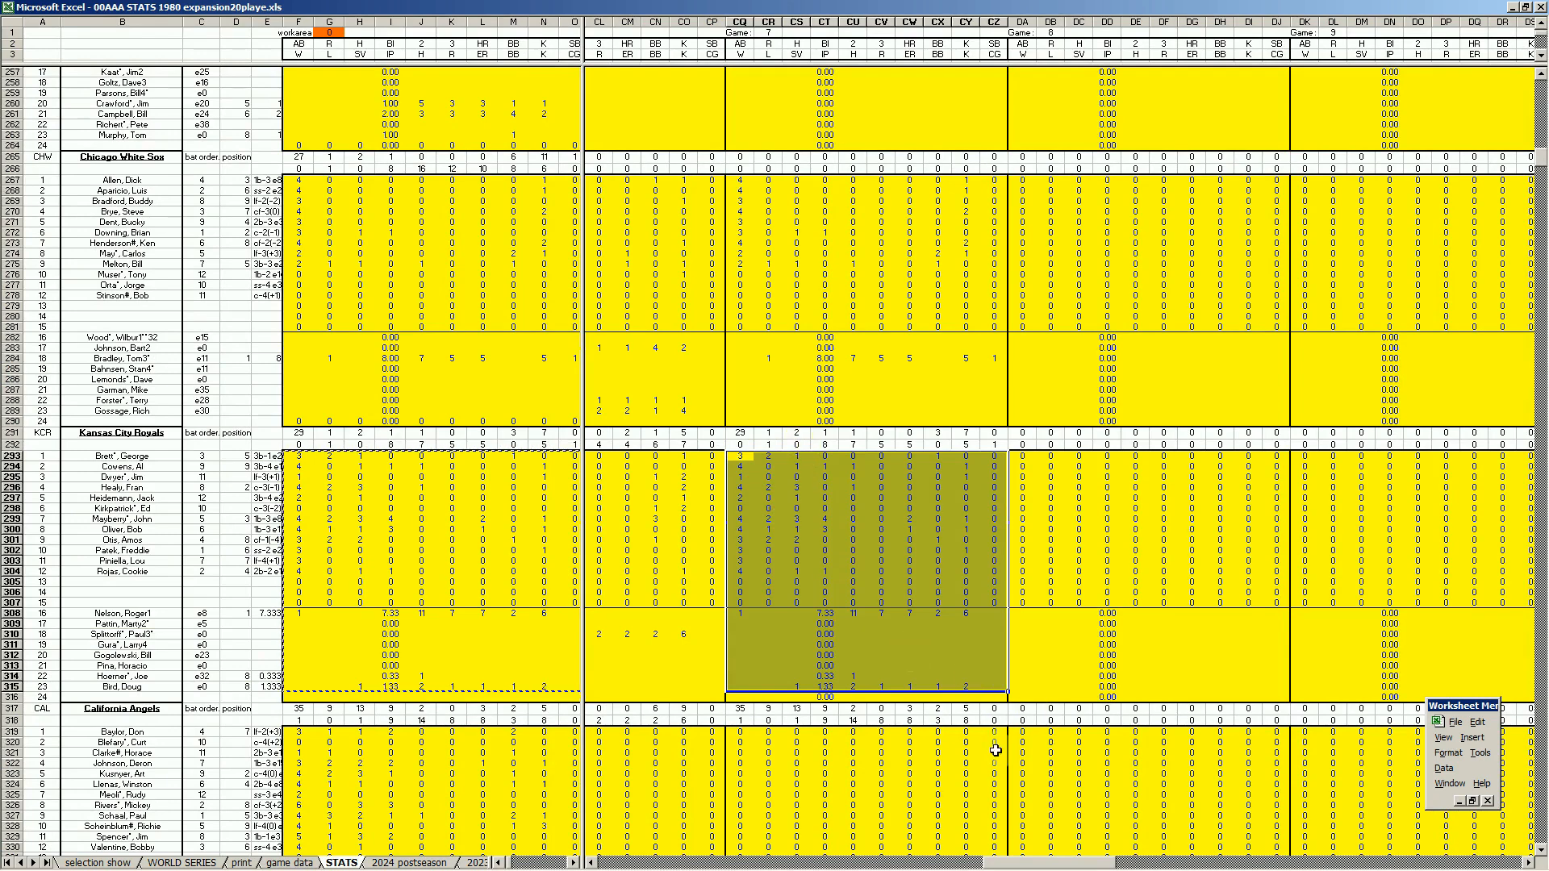
# Step: Examine the Kansas City Royals' season totals for hitters and pitchers on the STATS sheet
pyautogui.moveTo(1046, 863); pyautogui.dragTo(1424, 864)
pyautogui.click(800, 676)
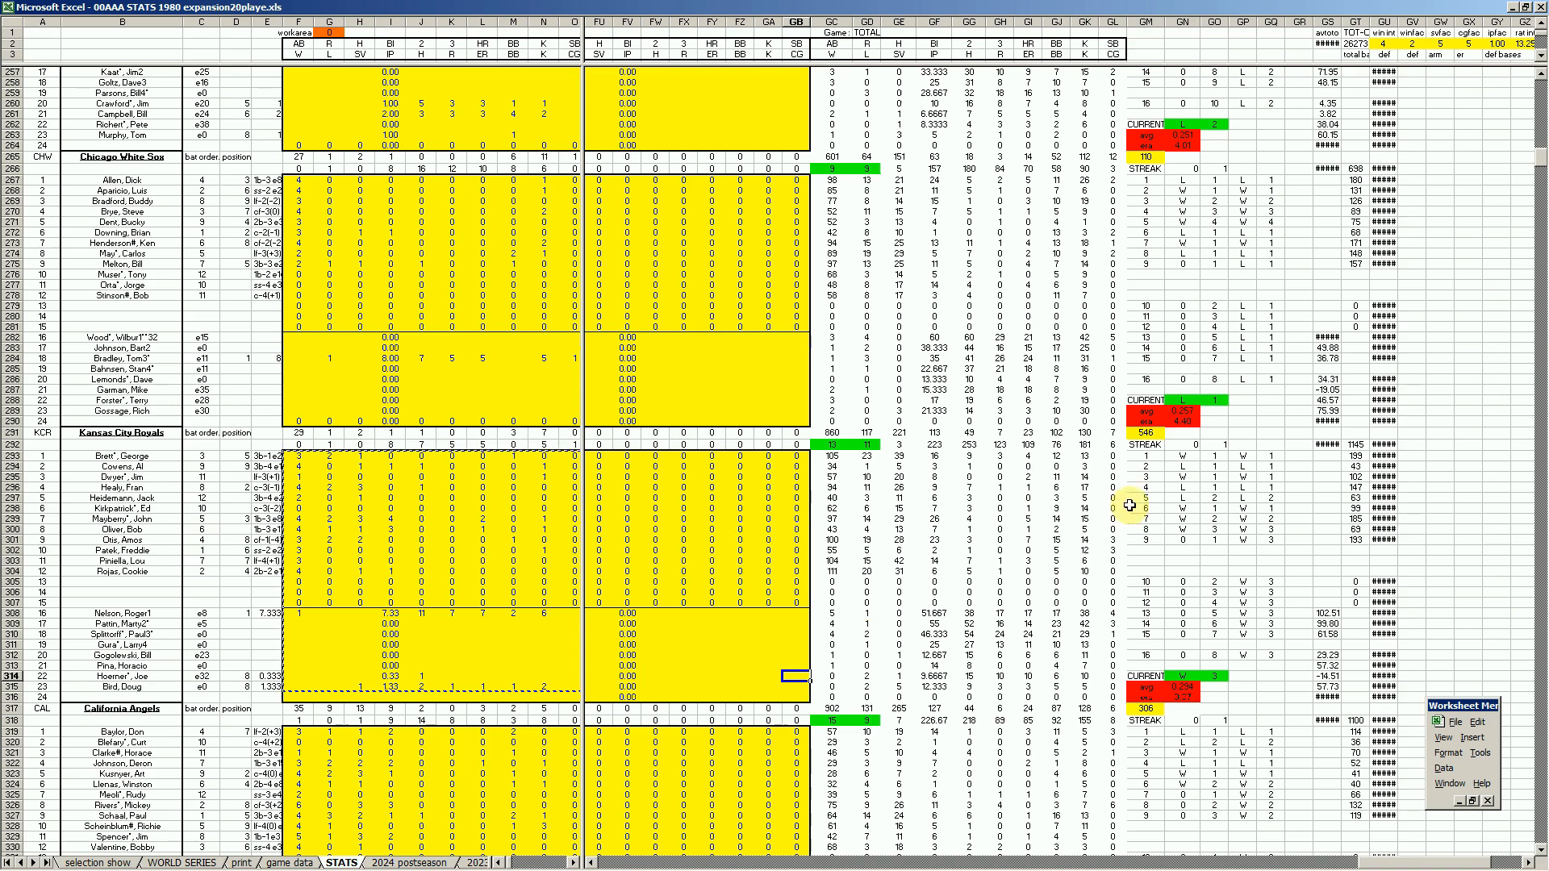
pyautogui.click(1028, 540)
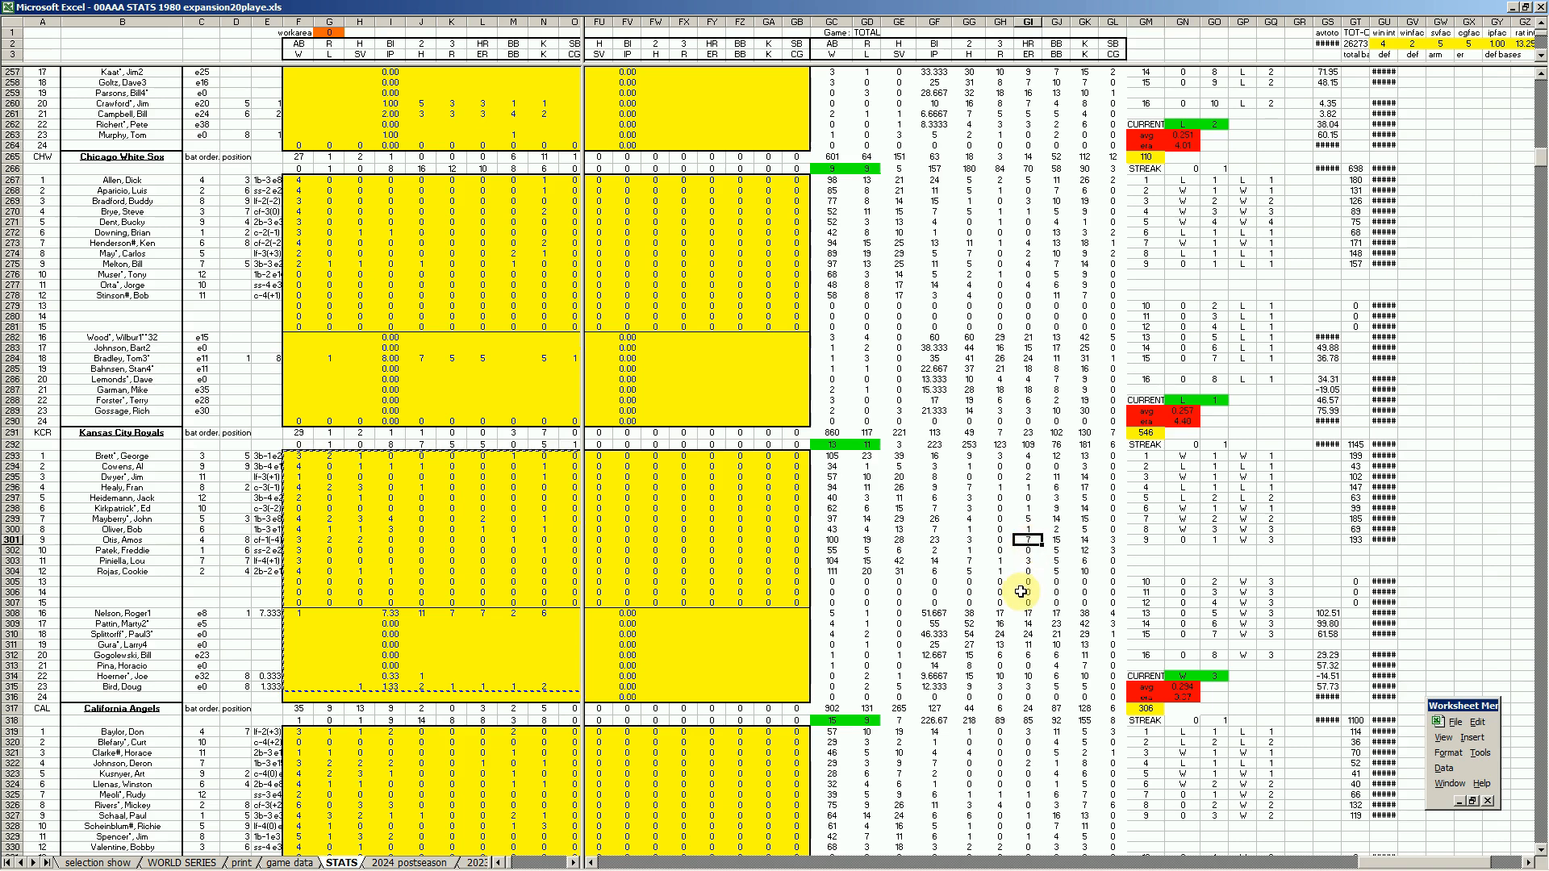
pyautogui.press('Left')
pyautogui.press('Left')
pyautogui.press('Left')
pyautogui.press('Left')
pyautogui.press('Right')
pyautogui.press('Up')
pyautogui.press('Up')
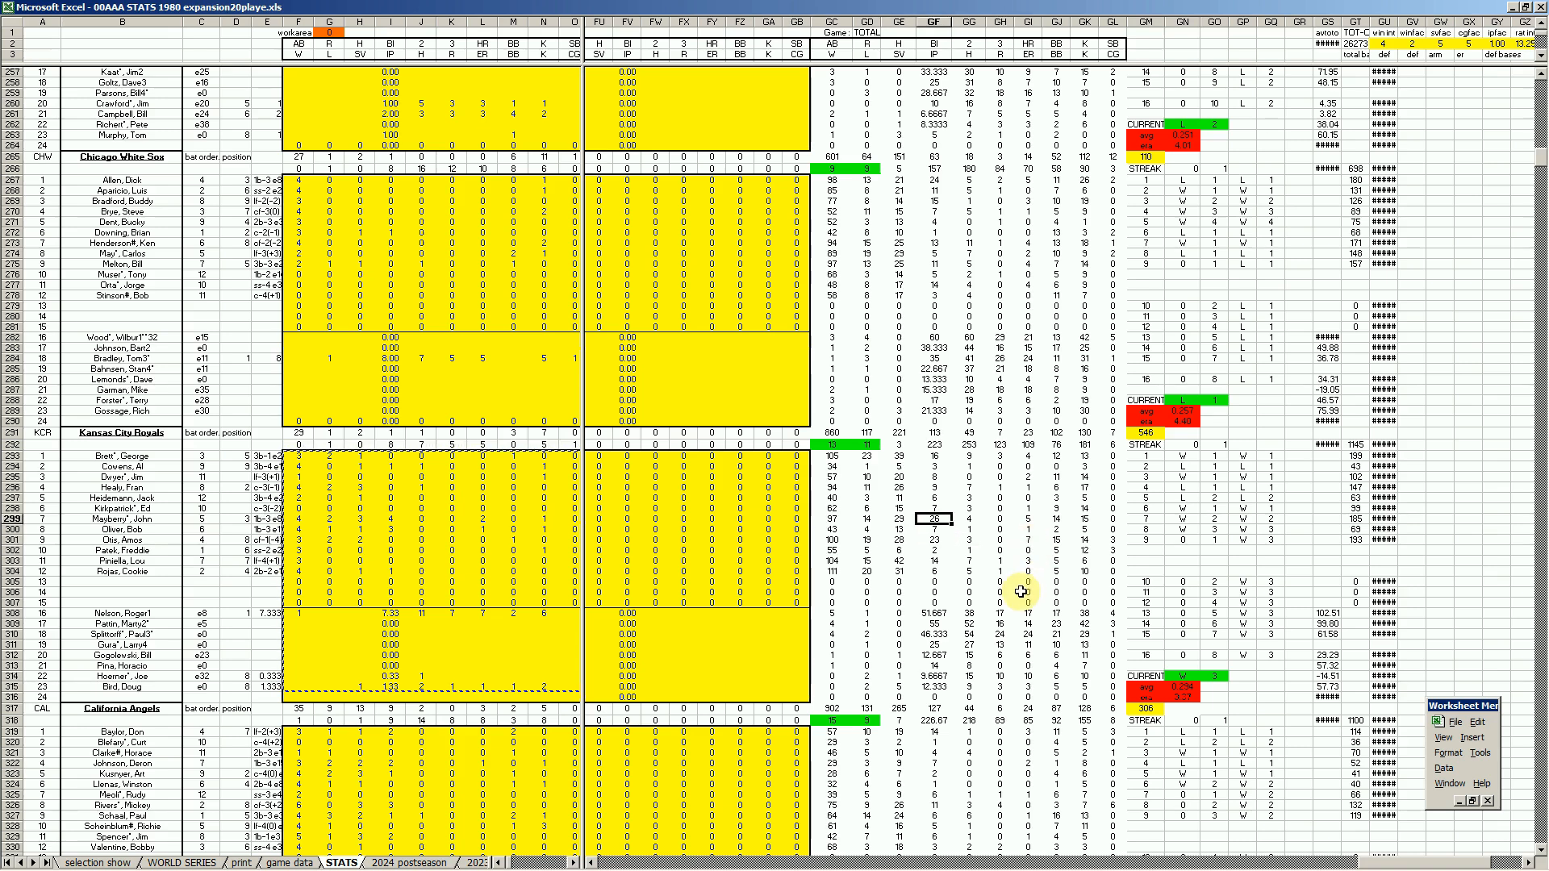
pyautogui.press('Up')
pyautogui.press('Up')
pyautogui.press('Up')
pyautogui.press('Up')
pyautogui.press('Left')
pyautogui.press('Up')
pyautogui.press('Up')
pyautogui.press('Left')
pyautogui.press('Left')
pyautogui.press('Down')
pyautogui.press('Down')
pyautogui.press('Down')
pyautogui.press('Down')
pyautogui.press('Down')
pyautogui.press('Down')
pyautogui.press('Down')
pyautogui.press('Down')
pyautogui.press('Down')
pyautogui.press('Left')
pyautogui.press('Left')
pyautogui.press('Left')
pyautogui.press('Down')
pyautogui.press('Down')
pyautogui.press('Down')
pyautogui.press('Down')
pyautogui.press('Down')
pyautogui.press('Down')
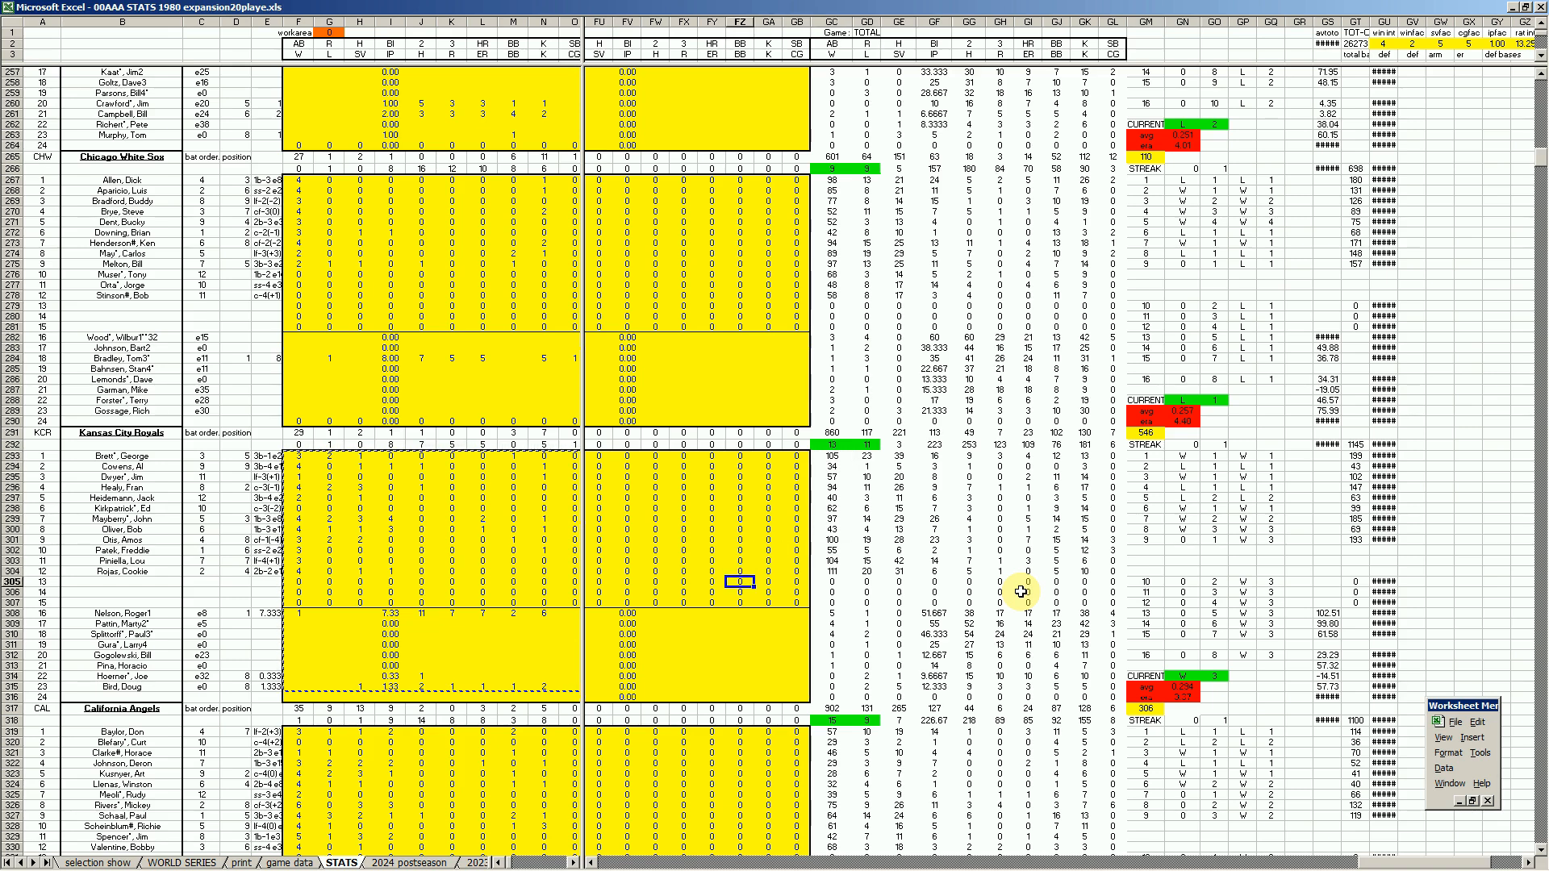
# Step: Calculate the first-listed Kansas City hitter's batting average as +39/105 in cell FZ309
pyautogui.press('Left')
pyautogui.press('Down')
pyautogui.press('Right')
pyautogui.press('Escape')
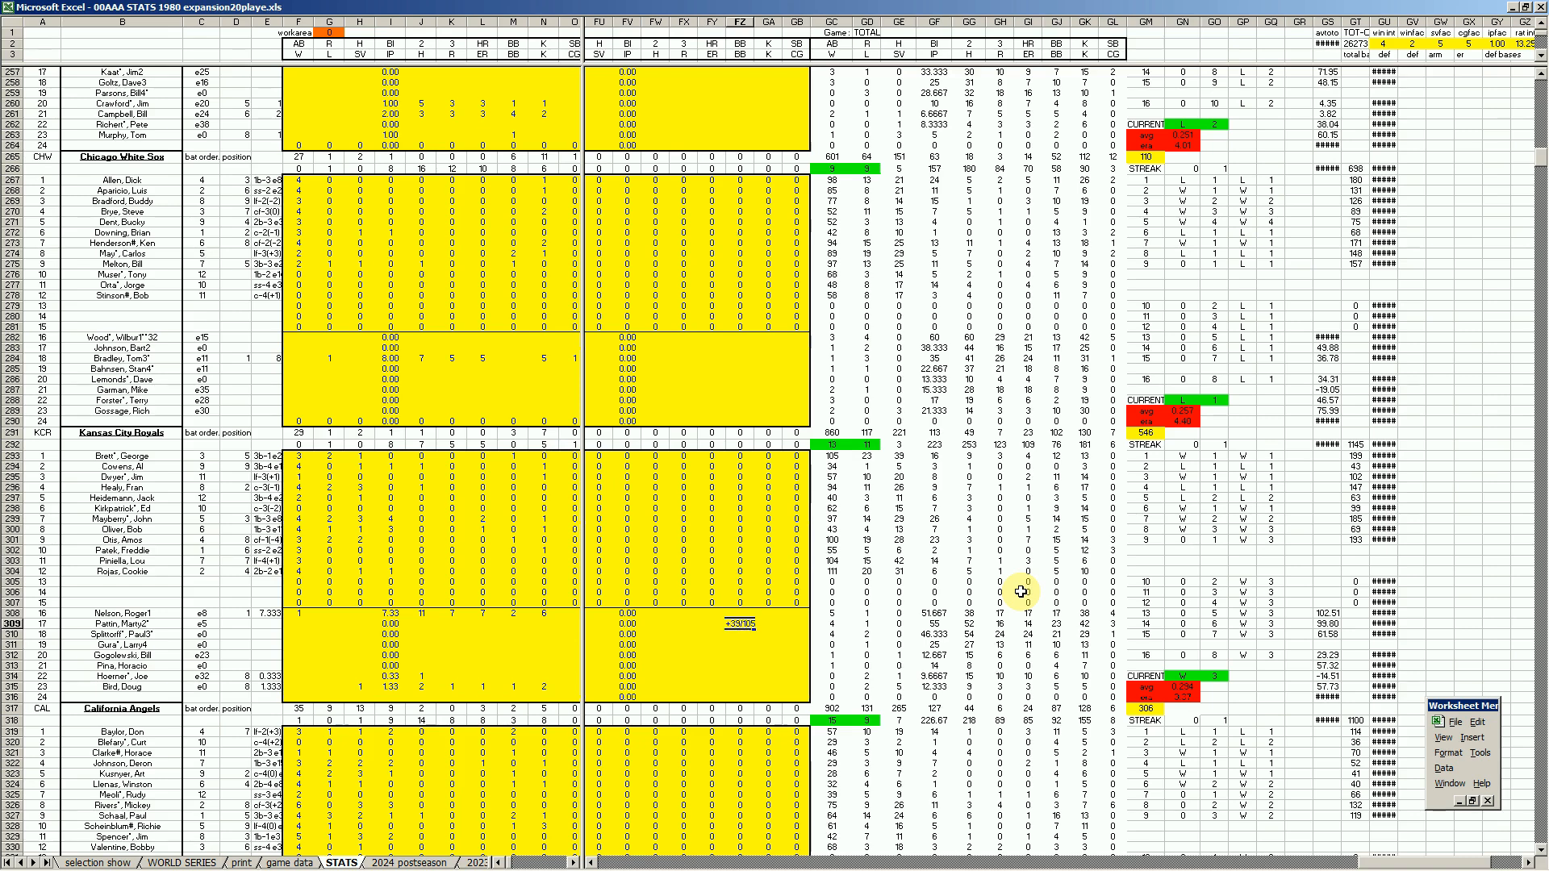
pyautogui.press('Return')
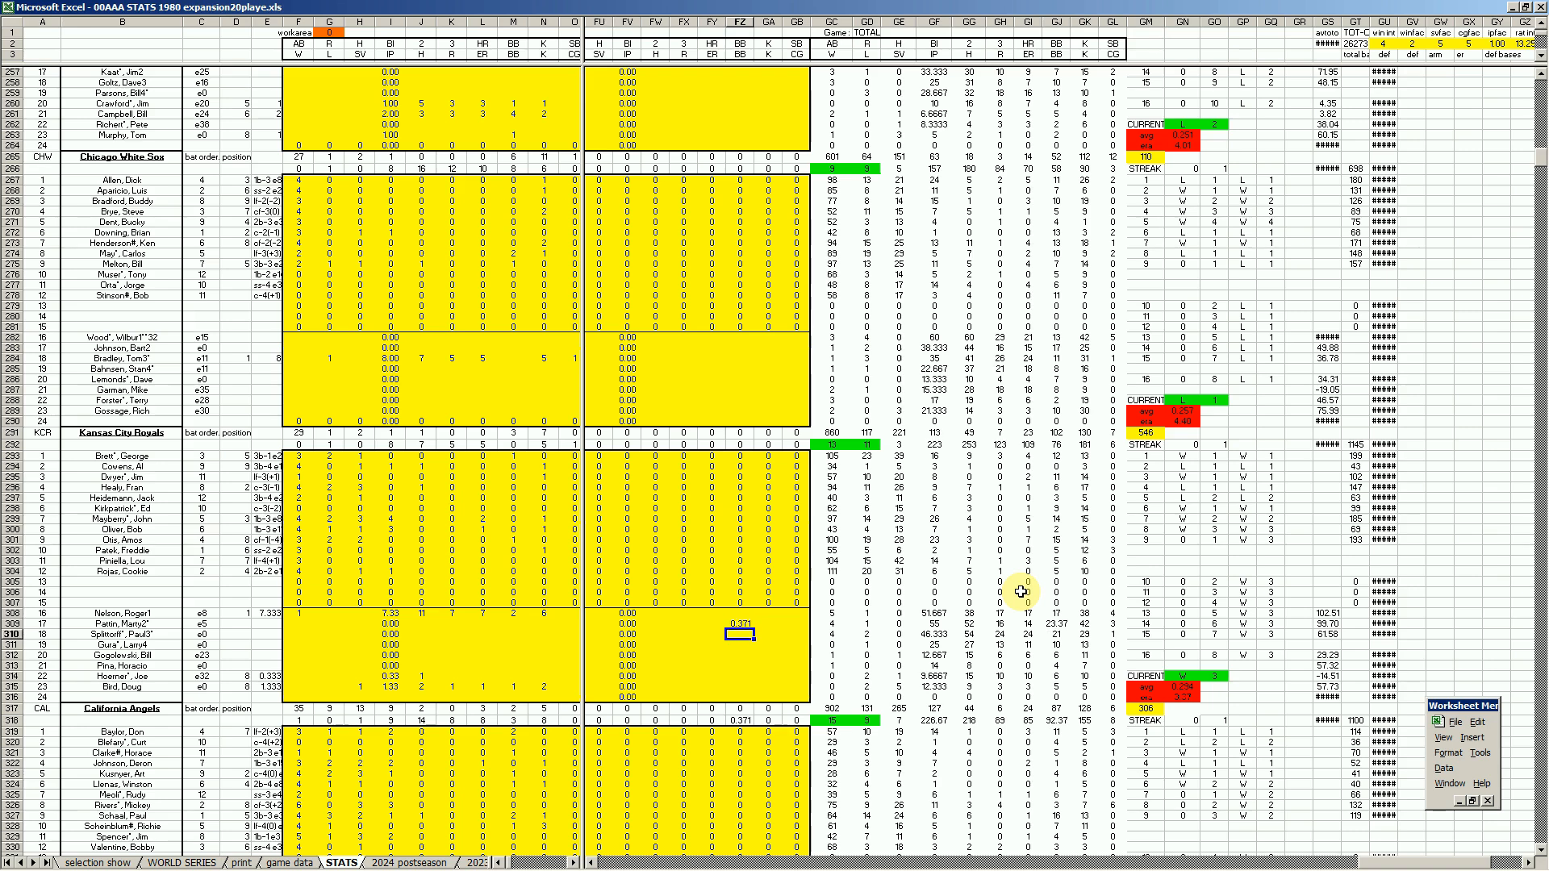
pyautogui.press('Up')
pyautogui.press('Up')
# Step: Examine the Texas Rangers' season totals, including individual player lines and the team batting average and ERA
pyautogui.press('pagedown')
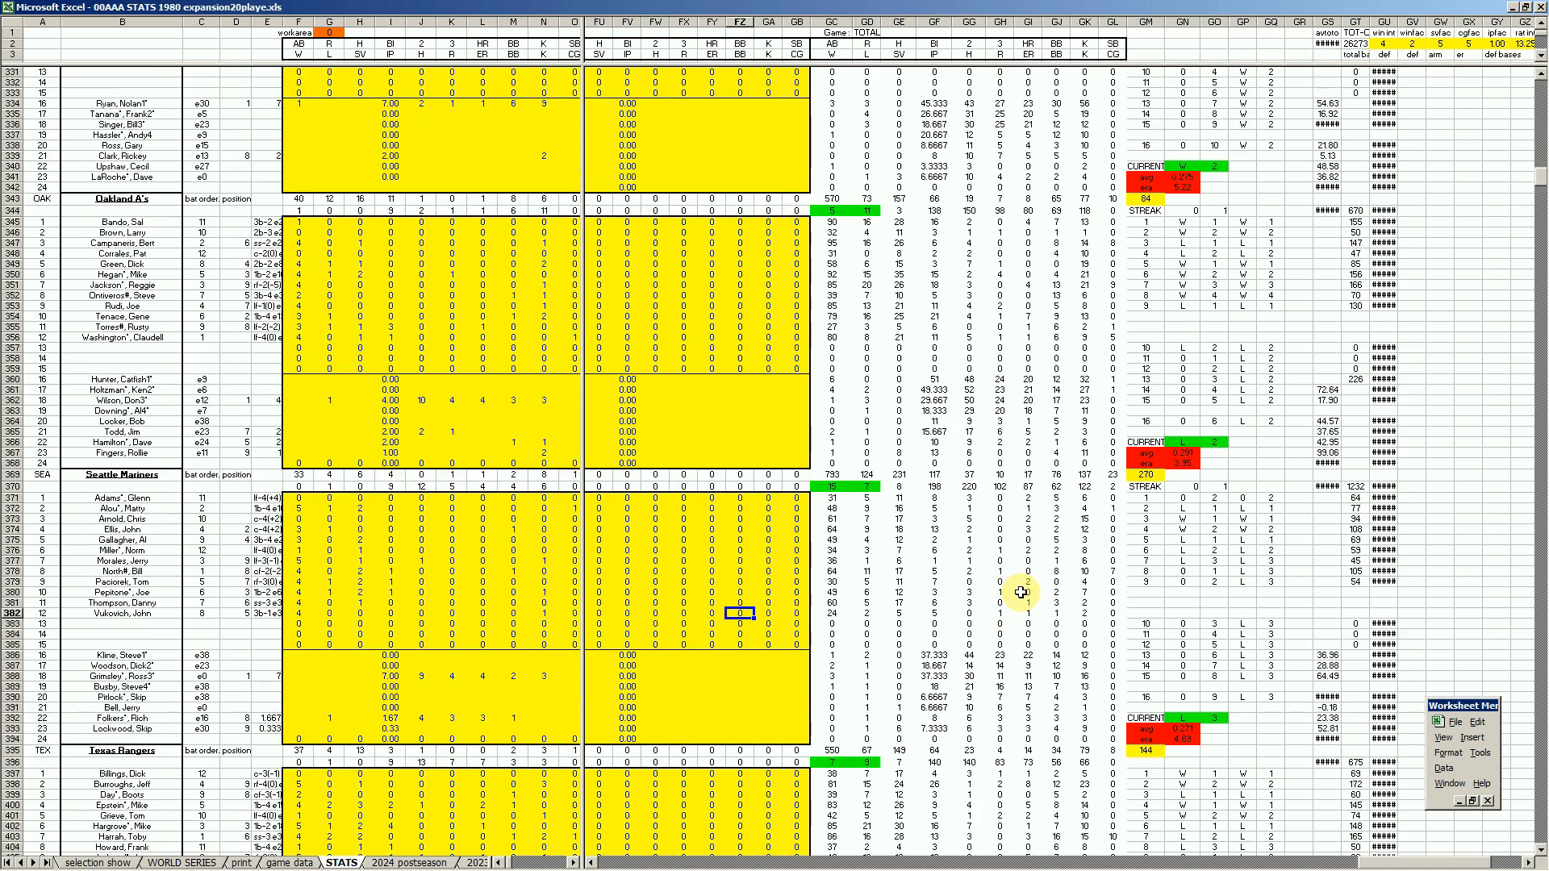
pyautogui.press('Down')
pyautogui.press('Down')
pyautogui.press('Down')
pyautogui.press('Down')
pyautogui.press('Down')
pyautogui.press('Down')
pyautogui.press('Down')
pyautogui.press('Down')
pyautogui.press('Down')
pyautogui.press('Down')
pyautogui.press('Down')
pyautogui.press('Down')
pyautogui.press('Down')
pyautogui.press('Down')
pyautogui.press('Down')
pyautogui.press('Down')
pyautogui.press('Down')
pyautogui.press('Down')
pyautogui.press('Down')
pyautogui.press('Down')
pyautogui.press('Down')
pyautogui.press('Down')
pyautogui.press('Down')
pyautogui.press('Down')
pyautogui.press('Down')
pyautogui.press('Down')
pyautogui.press('Down')
pyautogui.press('Down')
pyautogui.press('Down')
pyautogui.press('Down')
pyautogui.press('Down')
pyautogui.press('Down')
pyautogui.press('Down')
pyautogui.press('Up')
pyautogui.press('Up')
pyautogui.press('Up')
pyautogui.press('Up')
pyautogui.press('Up')
pyautogui.press('Up')
pyautogui.press('Up')
pyautogui.press('Up')
pyautogui.press('Up')
pyautogui.press('Up')
pyautogui.press('Up')
pyautogui.press('Up')
pyautogui.press('Up')
pyautogui.press('Up')
pyautogui.press('Up')
pyautogui.press('Up')
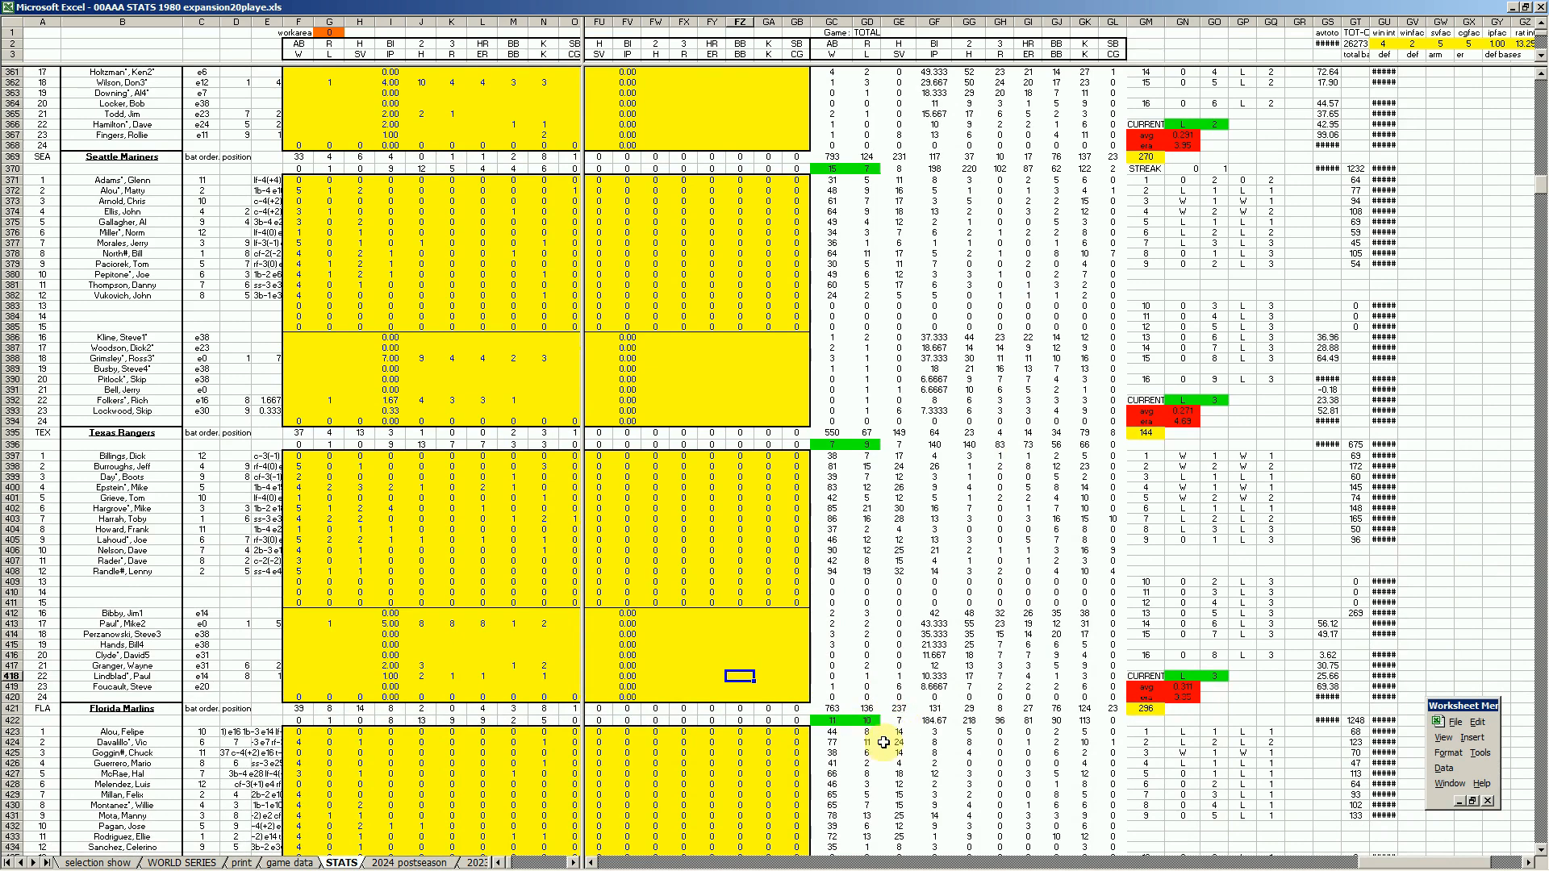
pyautogui.click(1181, 686)
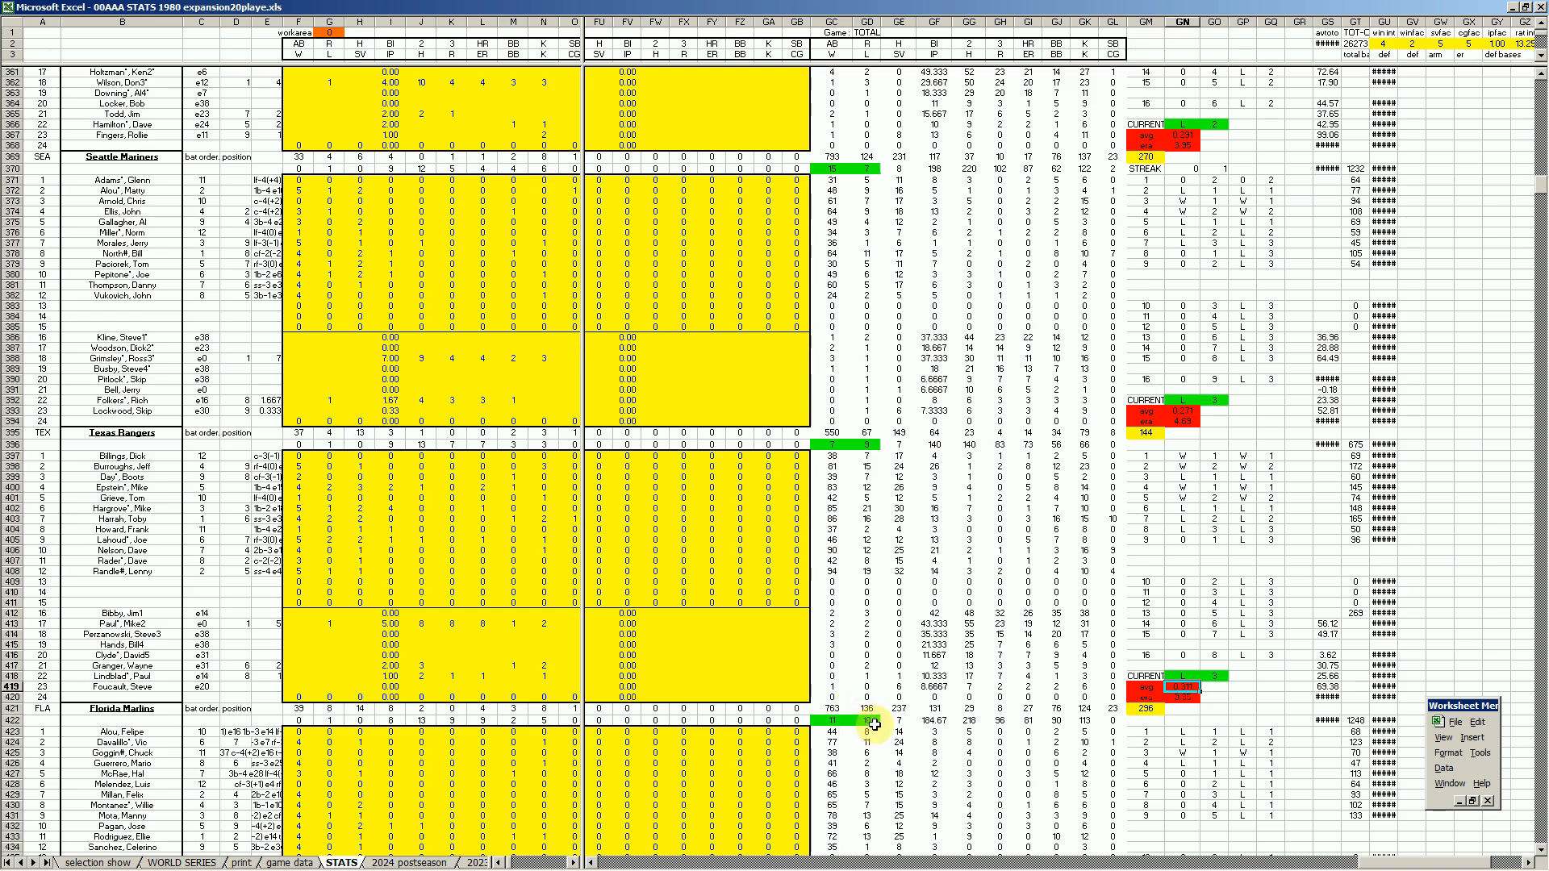
pyautogui.click(1172, 689)
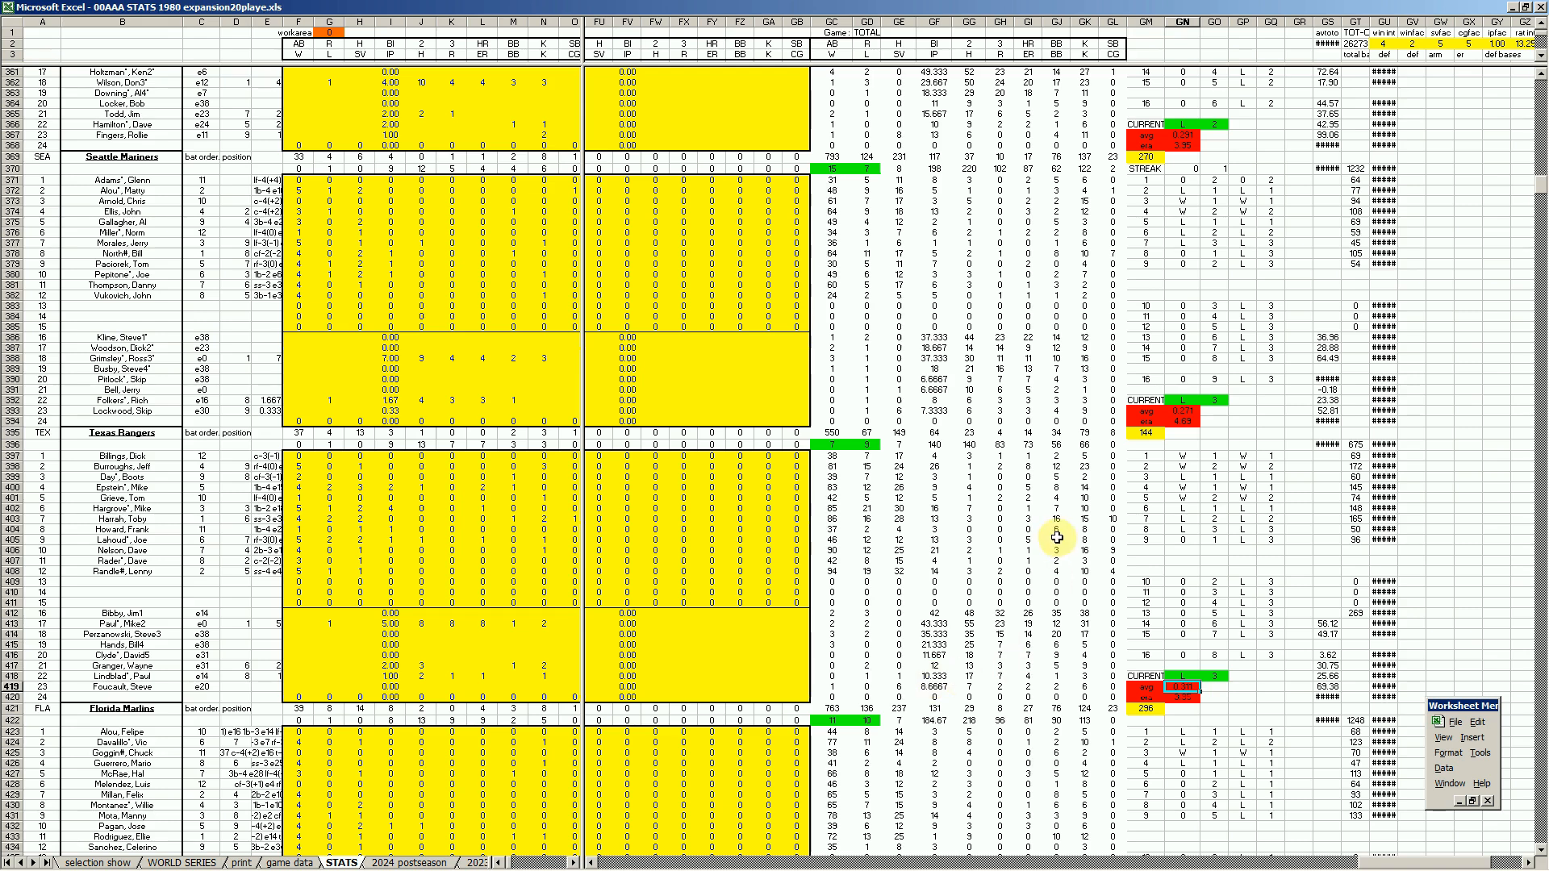
pyautogui.click(1028, 465)
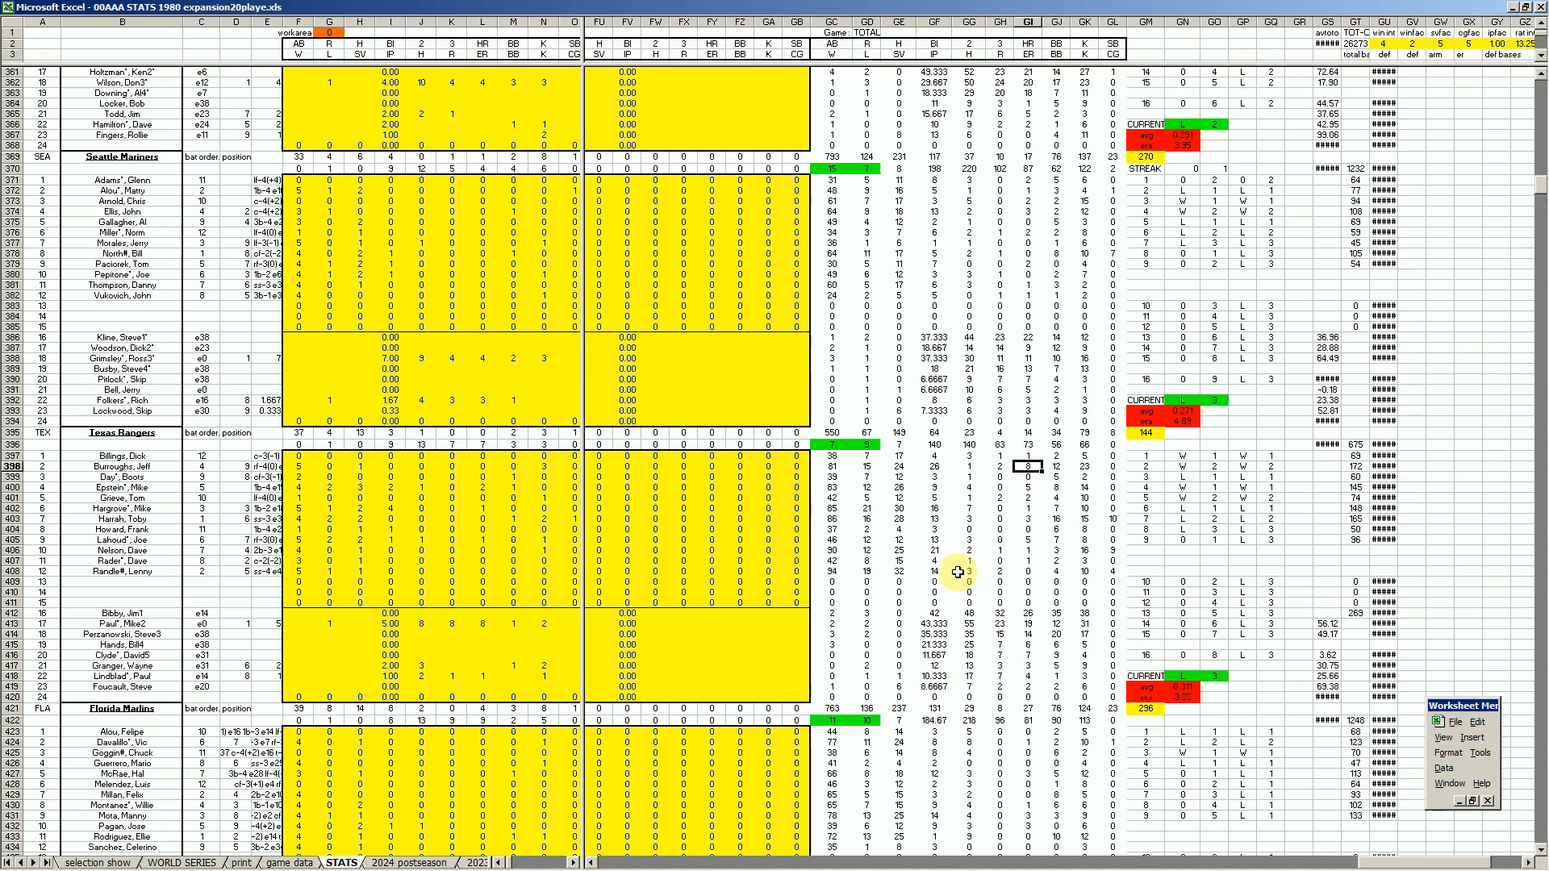
pyautogui.click(1028, 488)
# Step: Review the league-wide totals below the San Francisco Giants block at the end of the team statistics
pyautogui.click(773, 553)
pyautogui.press('pagedown')
pyautogui.press('pagedown')
pyautogui.press('pagedown')
pyautogui.press('pagedown')
pyautogui.press('pagedown')
pyautogui.press('pagedown')
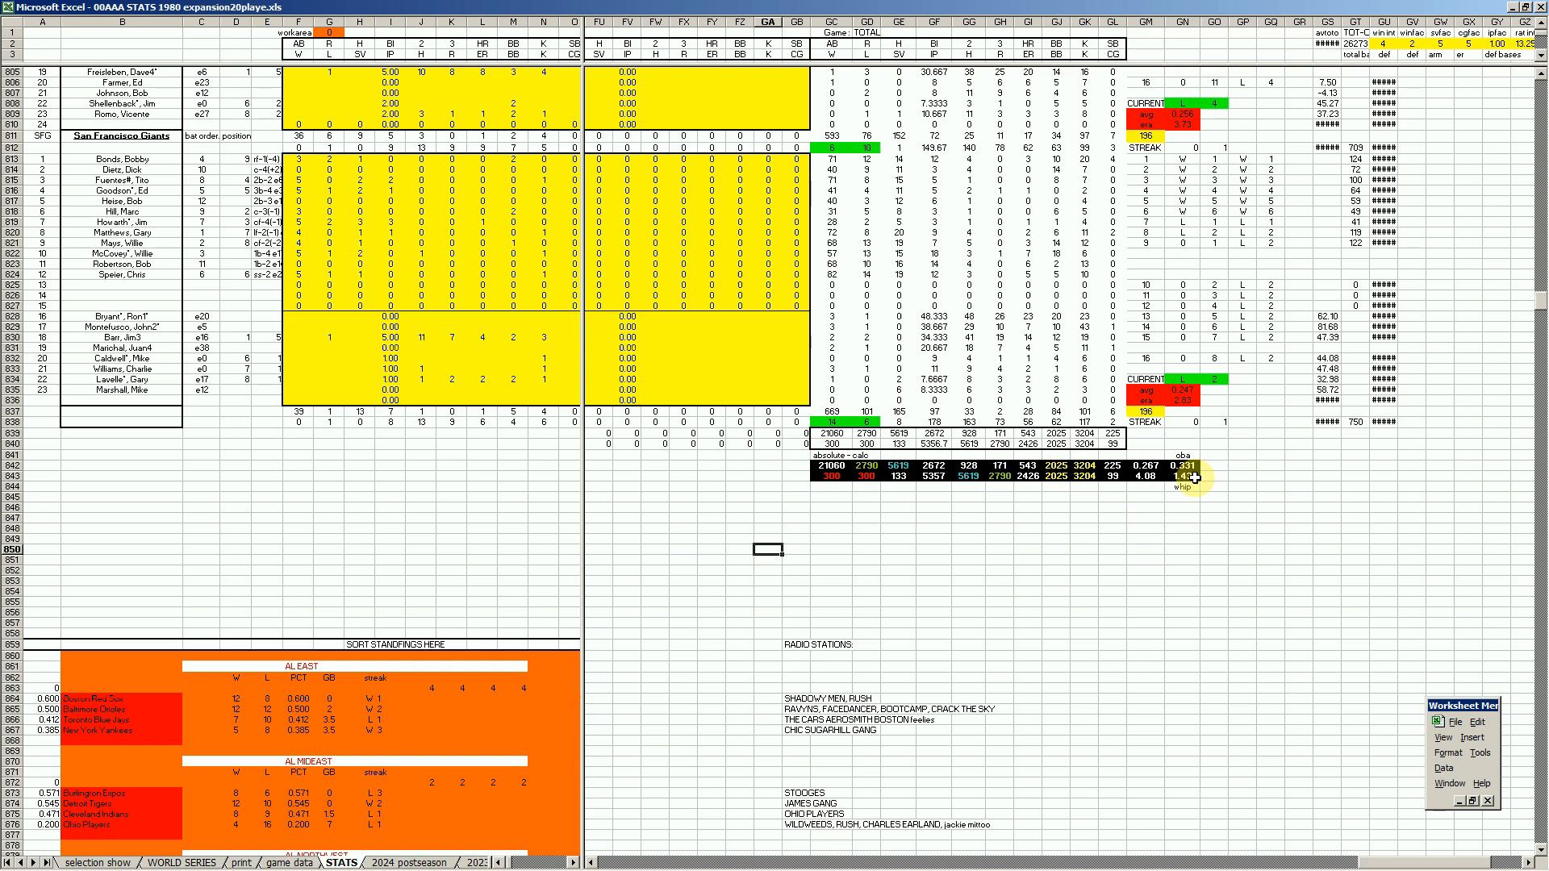
# Step: Open the print sheet and examine the AL East and AL North standings
pyautogui.click(240, 863)
pyautogui.click(301, 568)
pyautogui.press('Up')
pyautogui.press('Up')
pyautogui.press('Up')
pyautogui.press('Up')
pyautogui.press('Up')
pyautogui.press('Up')
pyautogui.press('Up')
pyautogui.press('Up')
pyautogui.press('Up')
pyautogui.press('Up')
pyautogui.press('Up')
pyautogui.press('Up')
pyautogui.press('Up')
pyautogui.press('Up')
pyautogui.press('Up')
pyautogui.press('Up')
pyautogui.press('Up')
pyautogui.press('Up')
pyautogui.press('Up')
pyautogui.press('Up')
pyautogui.press('Down')
pyautogui.press('Down')
pyautogui.press('Down')
pyautogui.press('Down')
pyautogui.press('Down')
pyautogui.press('Down')
pyautogui.press('Down')
pyautogui.press('Down')
pyautogui.press('Down')
pyautogui.press('Down')
pyautogui.press('Down')
pyautogui.press('Down')
pyautogui.press('Down')
pyautogui.press('Down')
pyautogui.press('Down')
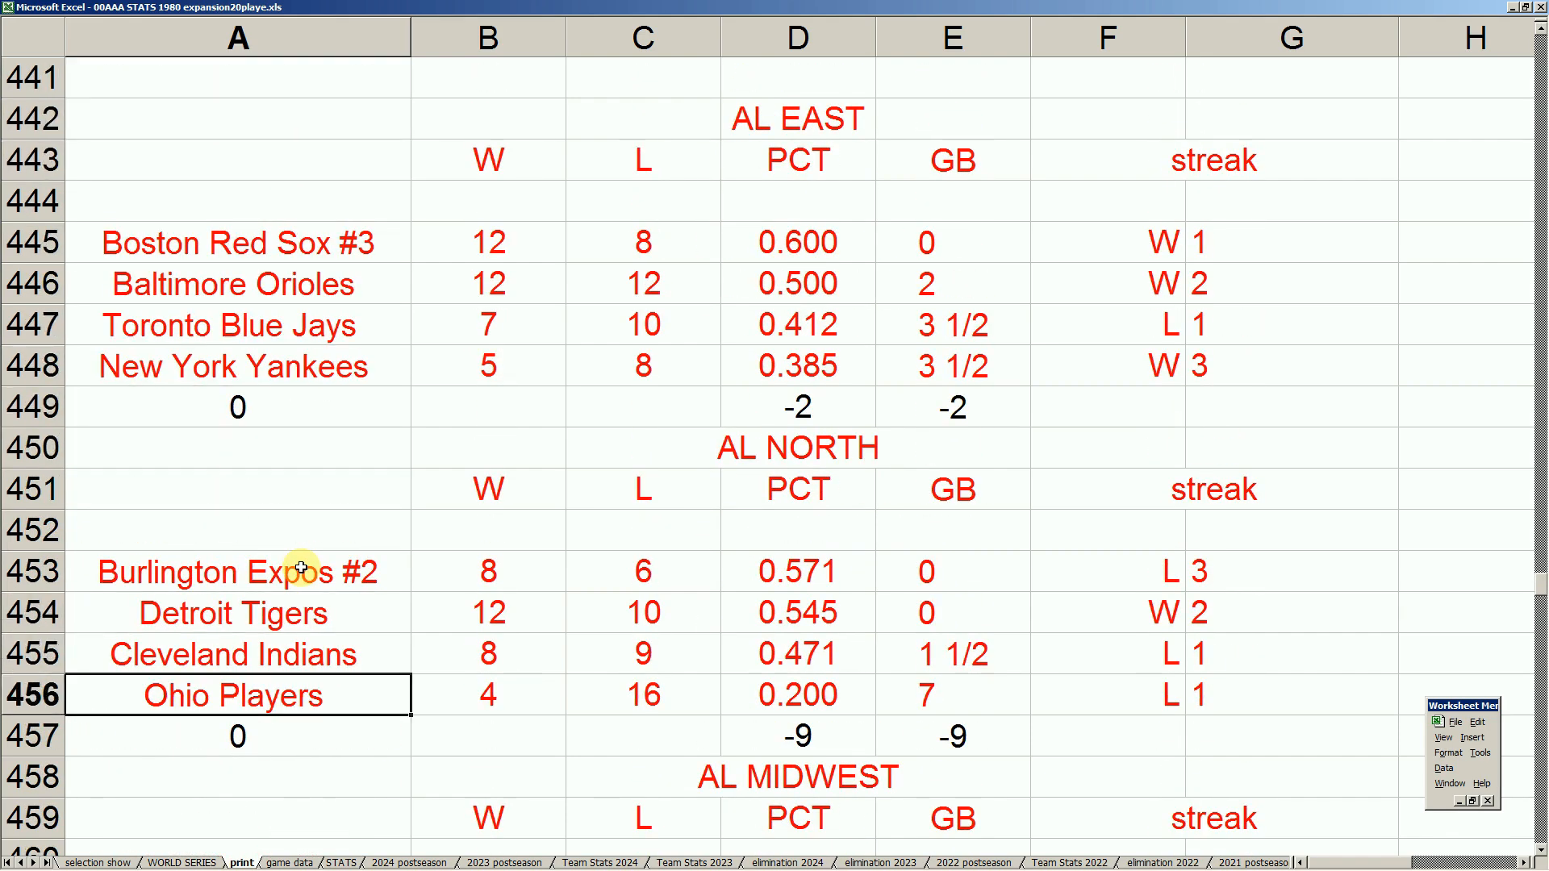
# Step: Examine the AL Midwest and AL West standings, including each team's record, games behind and streak
pyautogui.press('Down')
pyautogui.press('Down')
pyautogui.press('Down')
pyautogui.press('Down')
pyautogui.press('Down')
pyautogui.press('Down')
pyautogui.press('Down')
pyautogui.press('Down')
pyautogui.press('Down')
pyautogui.press('Down')
pyautogui.press('Down')
pyautogui.press('Down')
pyautogui.press('Down')
pyautogui.press('Down')
pyautogui.press('Down')
pyautogui.press('Down')
pyautogui.press('Down')
pyautogui.press('Down')
pyautogui.press('Down')
pyautogui.press('Right')
pyautogui.press('Up')
pyautogui.press('Right')
pyautogui.press('Up')
pyautogui.press('Right')
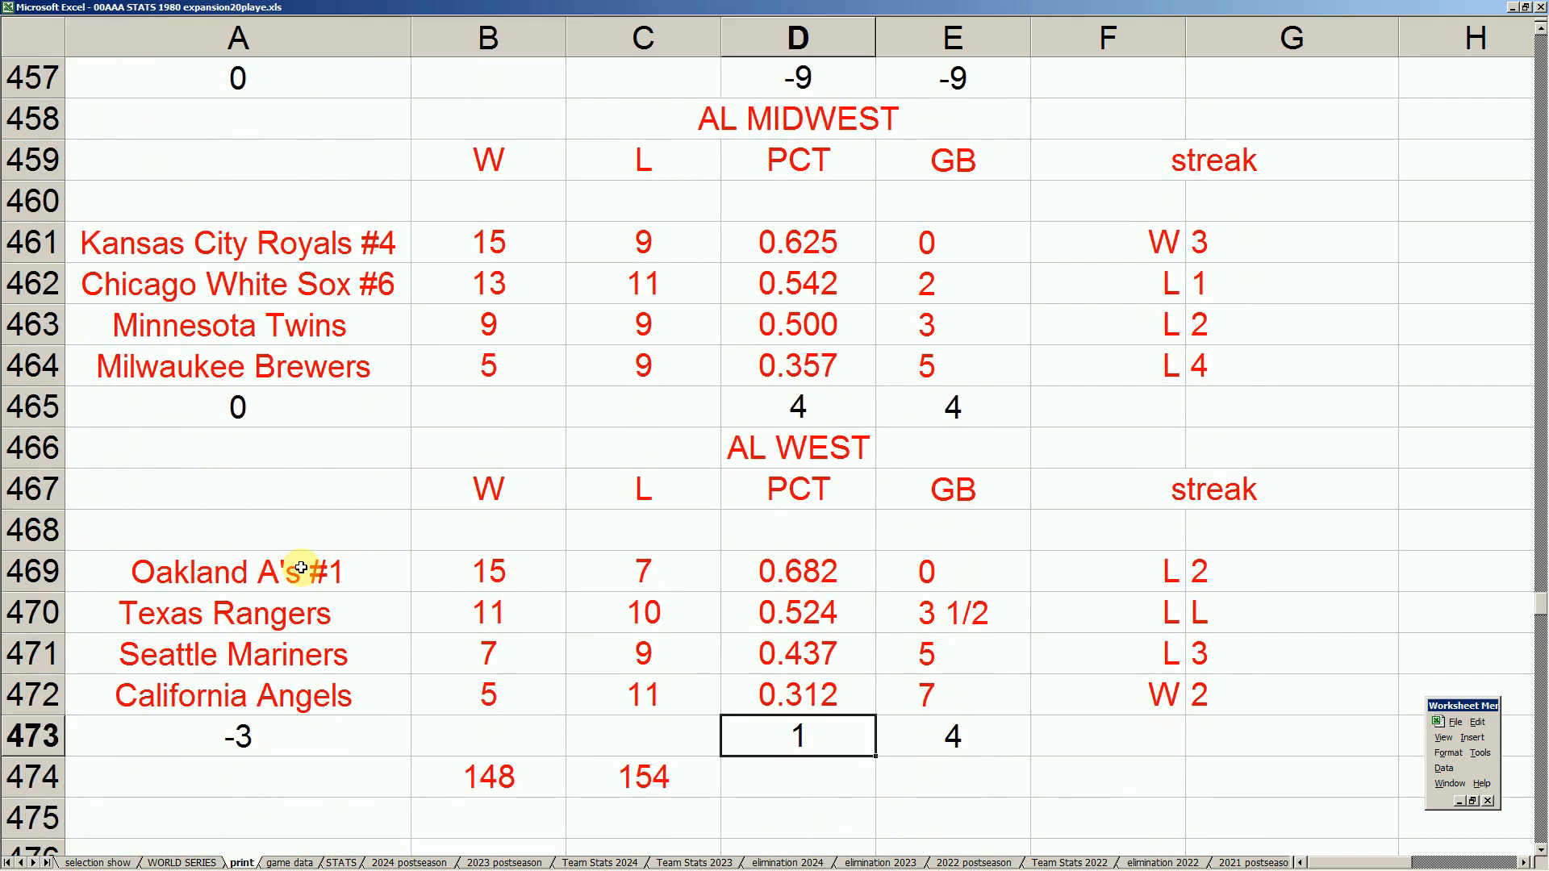
# Step: Recheck the American League standings from AL North through AL West, including the win and loss totals beneath them
pyautogui.press('Up')
pyautogui.press('Up')
pyautogui.press('Up')
pyautogui.press('Up')
pyautogui.press('Up')
pyautogui.press('Up')
pyautogui.press('Up')
pyautogui.press('Up')
pyautogui.press('Up')
pyautogui.press('Up')
pyautogui.press('Up')
pyautogui.press('Up')
pyautogui.press('Up')
pyautogui.press('Up')
pyautogui.press('Up')
pyautogui.press('Up')
pyautogui.press('Up')
pyautogui.press('Up')
pyautogui.press('Up')
pyautogui.press('Up')
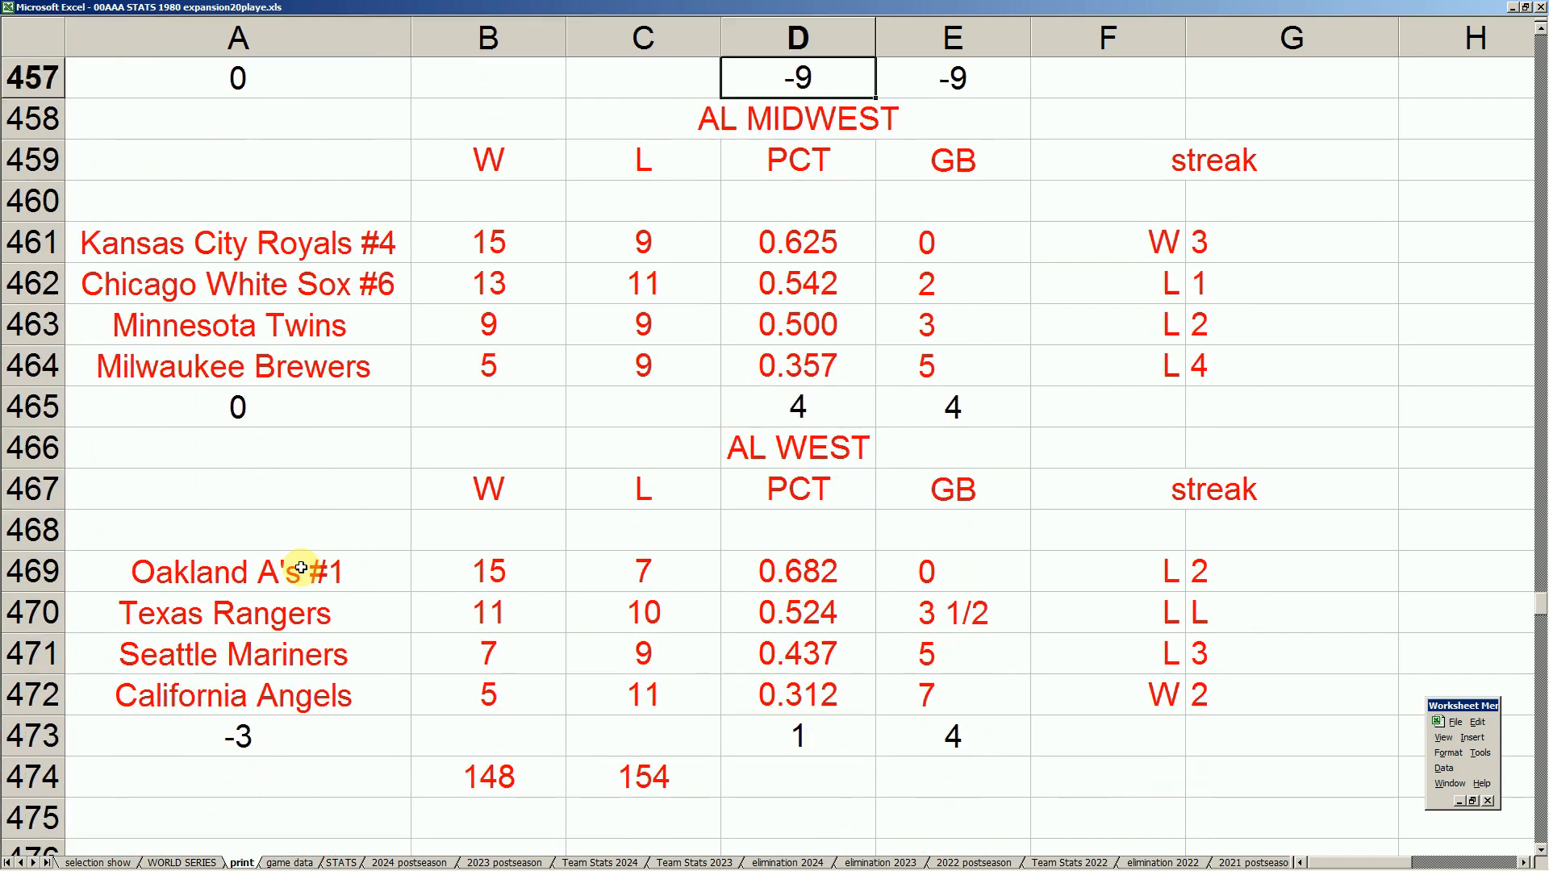
pyautogui.press('Down')
pyautogui.press('Down')
pyautogui.press('Down')
pyautogui.press('Down')
pyautogui.press('Down')
pyautogui.press('Down')
pyautogui.press('Down')
pyautogui.press('Down')
pyautogui.press('Down')
pyautogui.press('Down')
pyautogui.press('Down')
pyautogui.press('Down')
pyautogui.press('Down')
pyautogui.press('Down')
pyautogui.press('Down')
pyautogui.press('Down')
pyautogui.press('Down')
pyautogui.press('Down')
pyautogui.press('Down')
pyautogui.press('Down')
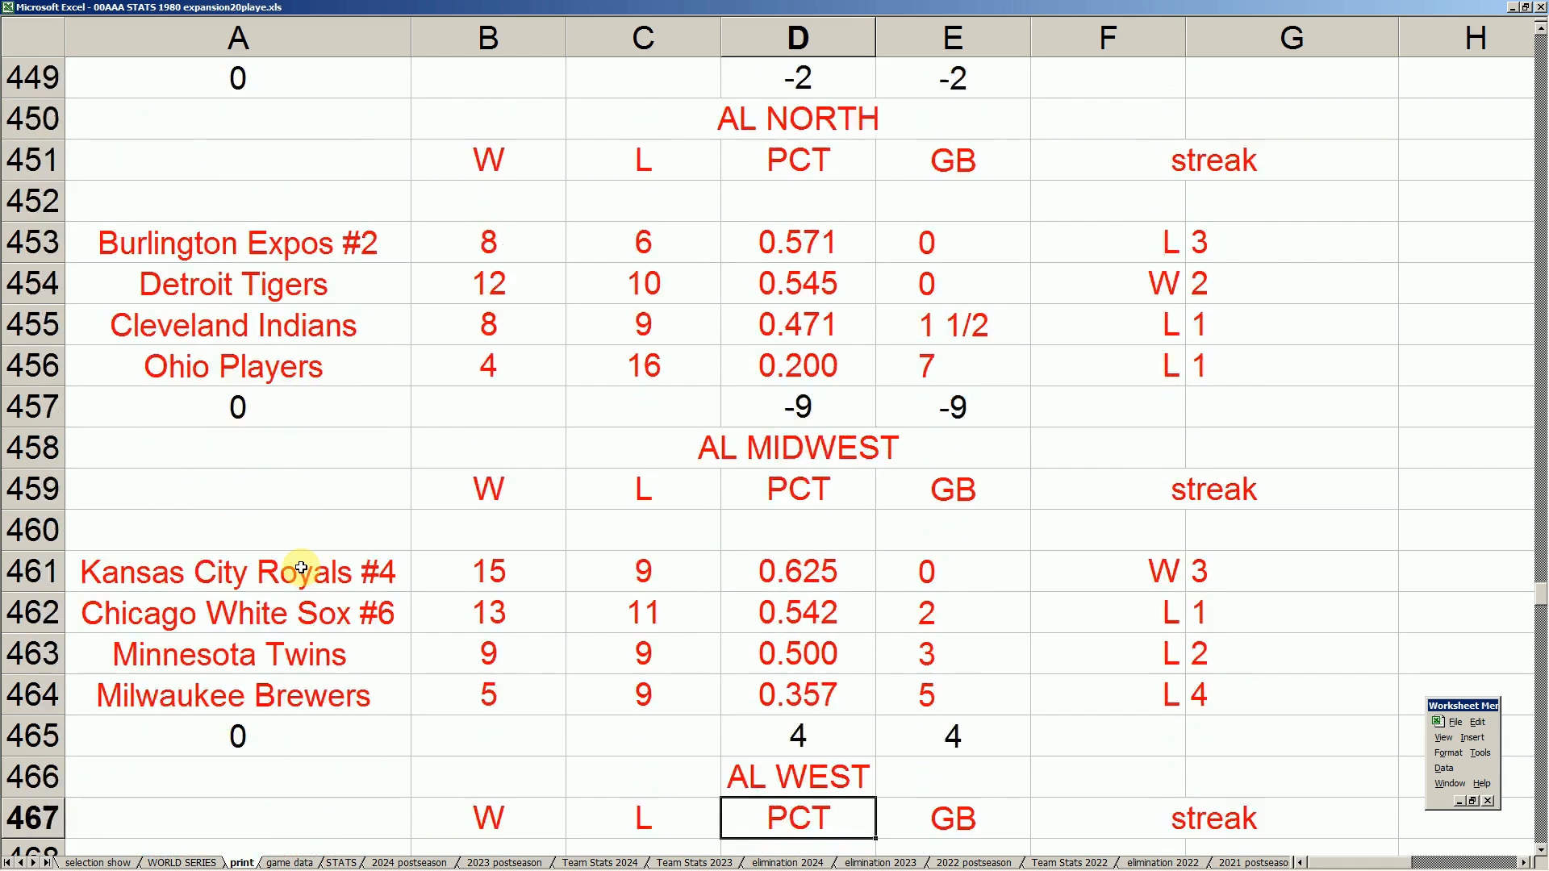
pyautogui.press('Up')
pyautogui.press('Up')
pyautogui.press('Up')
pyautogui.press('Up')
pyautogui.press('Up')
pyautogui.press('Left')
pyautogui.press('Left')
pyautogui.press('Right')
pyautogui.press('Right')
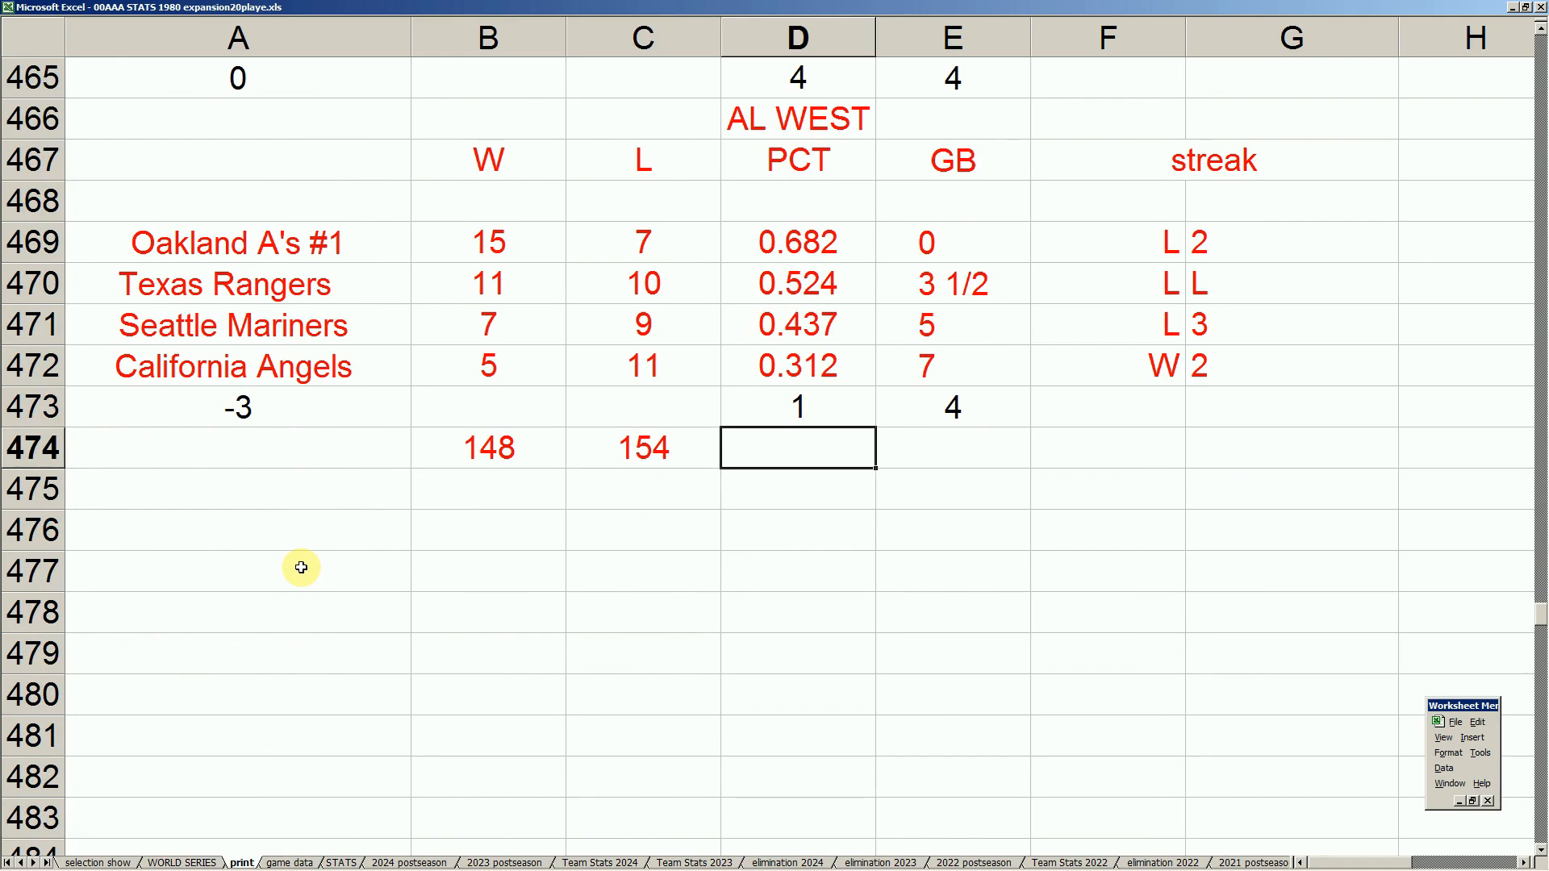
# Step: Compare the AL West standings with the AL Midwest standings above them, focusing on the Texas Rangers and Kansas City Royals
pyautogui.press('Up')
pyautogui.press('Up')
pyautogui.press('Up')
pyautogui.press('Up')
pyautogui.press('Up')
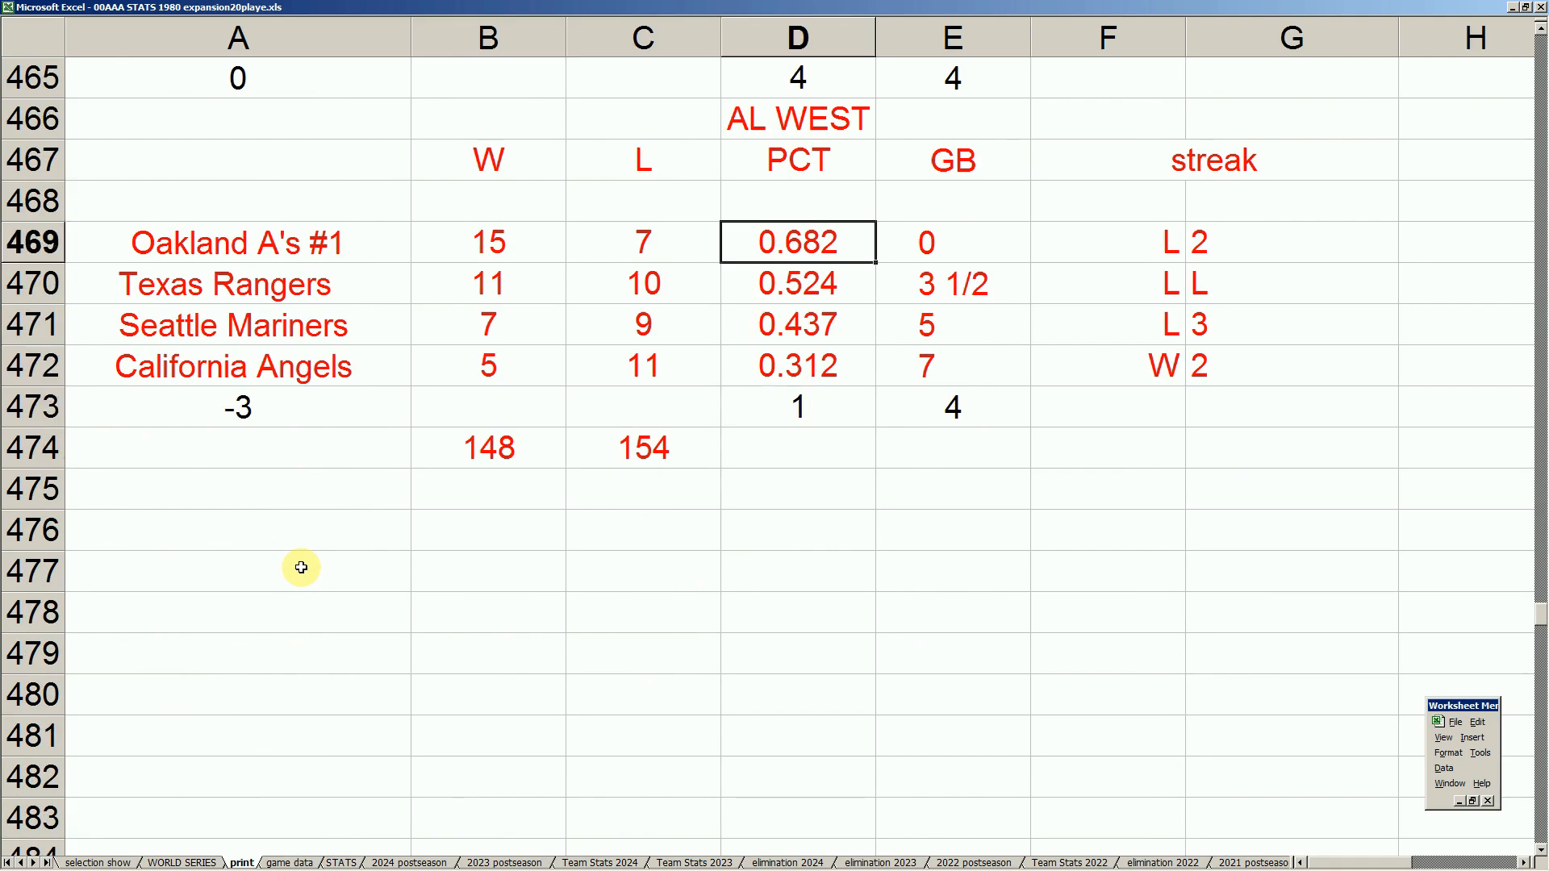
pyautogui.press('Up')
pyautogui.press('Up')
pyautogui.press('Up')
pyautogui.press('Up')
pyautogui.press('Up')
pyautogui.press('Up')
pyautogui.press('Up')
pyautogui.press('Up')
pyautogui.press('Up')
pyautogui.press('Up')
pyautogui.press('Up')
pyautogui.press('Up')
pyautogui.press('Down')
pyautogui.press('Down')
pyautogui.press('Down')
pyautogui.press('Down')
pyautogui.press('Down')
pyautogui.press('Down')
pyautogui.press('Down')
pyautogui.press('Down')
pyautogui.press('Up')
pyautogui.press('Up')
pyautogui.press('Up')
pyautogui.press('Up')
pyautogui.press('Up')
pyautogui.press('Up')
pyautogui.press('Up')
pyautogui.press('Up')
pyautogui.press('Up')
pyautogui.press('Up')
pyautogui.press('Up')
pyautogui.press('Up')
pyautogui.press('Up')
pyautogui.press('Up')
pyautogui.press('Up')
pyautogui.press('Up')
pyautogui.press('Up')
pyautogui.press('Up')
pyautogui.press('Up')
pyautogui.press('Up')
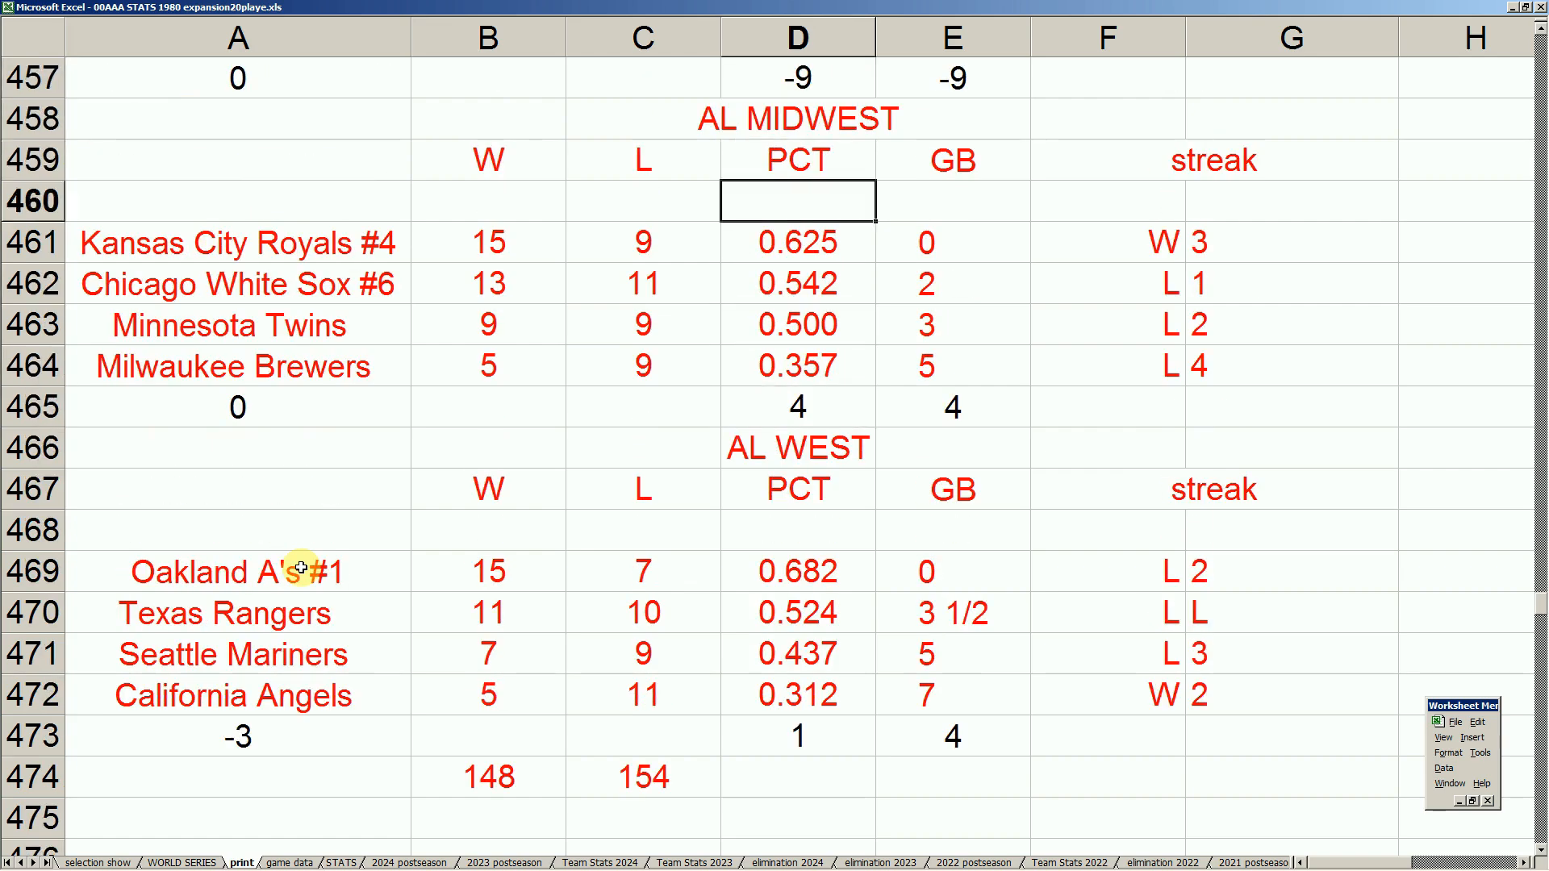
# Step: Review the AL East and AL North standings, including records and games behind, down to the AL Midwest heading
pyautogui.press('Down')
pyautogui.press('Down')
pyautogui.press('Down')
pyautogui.press('Down')
pyautogui.press('Down')
pyautogui.press('Down')
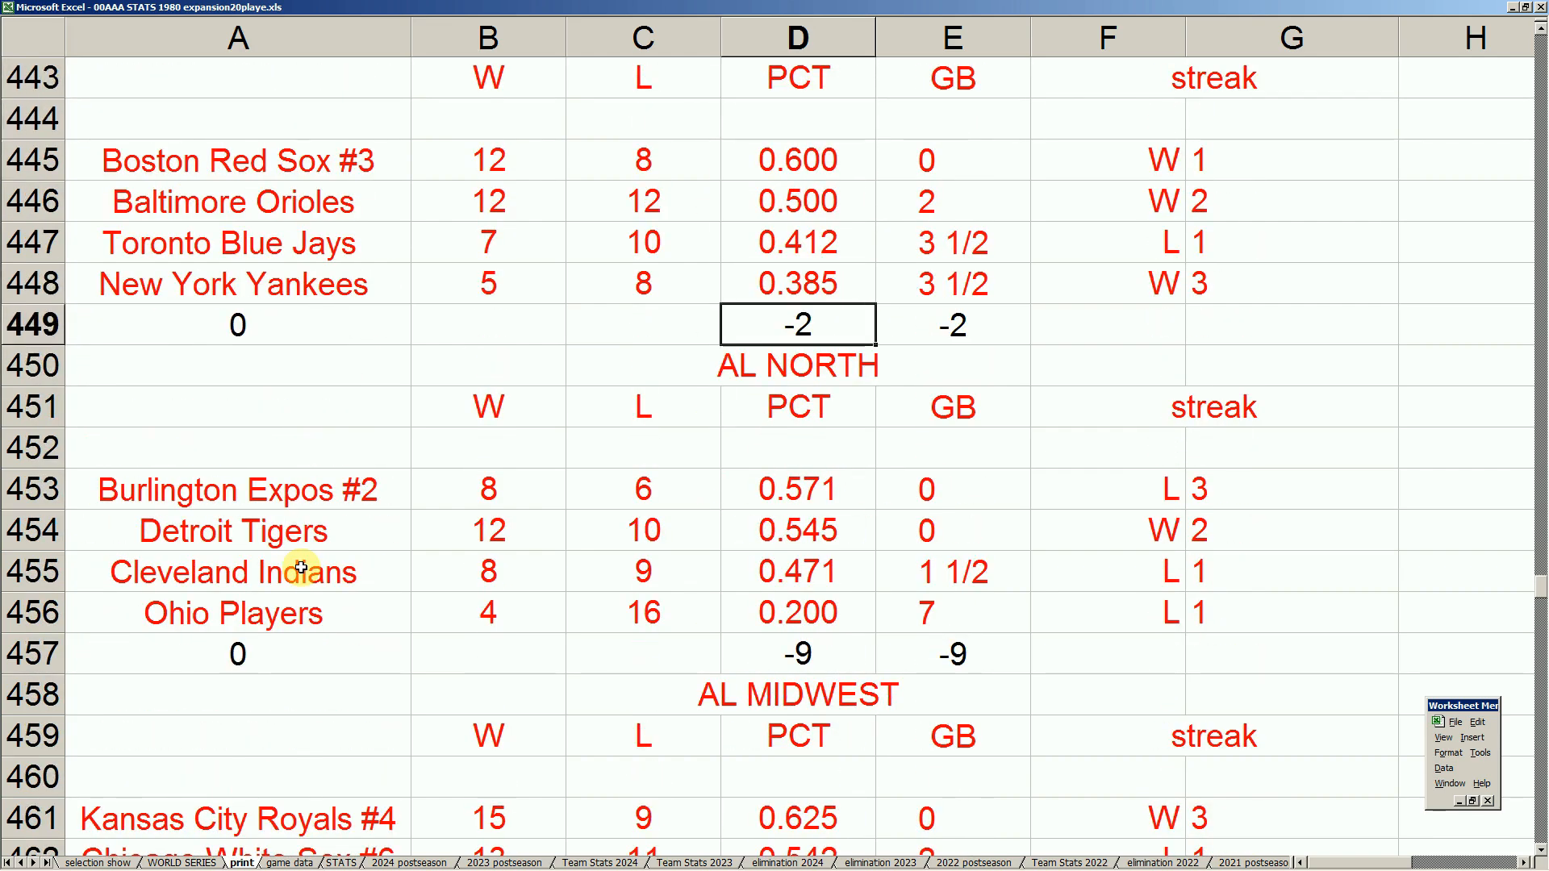
pyautogui.press('Down')
pyautogui.press('Down')
pyautogui.press('Down')
pyautogui.press('Down')
pyautogui.press('Down')
pyautogui.press('Down')
pyautogui.press('Down')
pyautogui.press('Down')
pyautogui.press('Down')
pyautogui.press('Down')
pyautogui.press('Down')
pyautogui.press('Down')
pyautogui.press('Down')
pyautogui.press('Down')
pyautogui.press('Down')
pyautogui.press('Down')
pyautogui.press('Down')
pyautogui.press('Down')
pyautogui.press('Down')
pyautogui.press('Down')
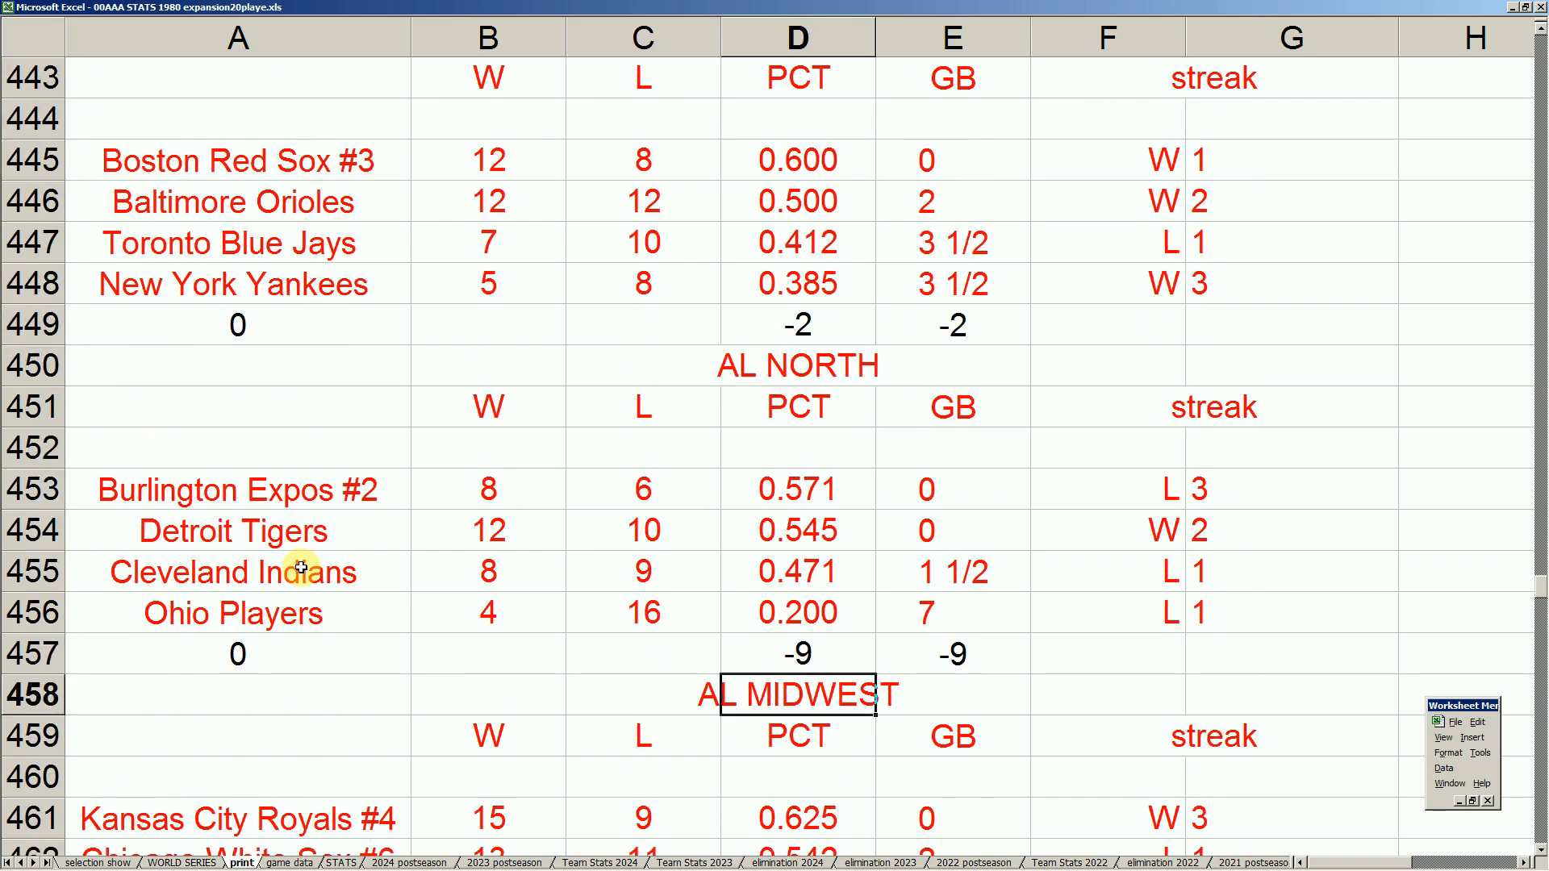
# Step: Look over the AL Midwest and AL West tables together, down to the win and loss totals
pyautogui.press('Down')
pyautogui.press('Down')
pyautogui.press('Up')
pyautogui.press('Up')
pyautogui.press('Up')
pyautogui.press('Up')
pyautogui.press('Up')
pyautogui.press('Up')
pyautogui.press('Up')
pyautogui.press('Up')
pyautogui.press('Up')
pyautogui.press('Up')
pyautogui.press('Up')
pyautogui.press('Up')
pyautogui.press('Up')
pyautogui.press('Up')
pyautogui.press('Left')
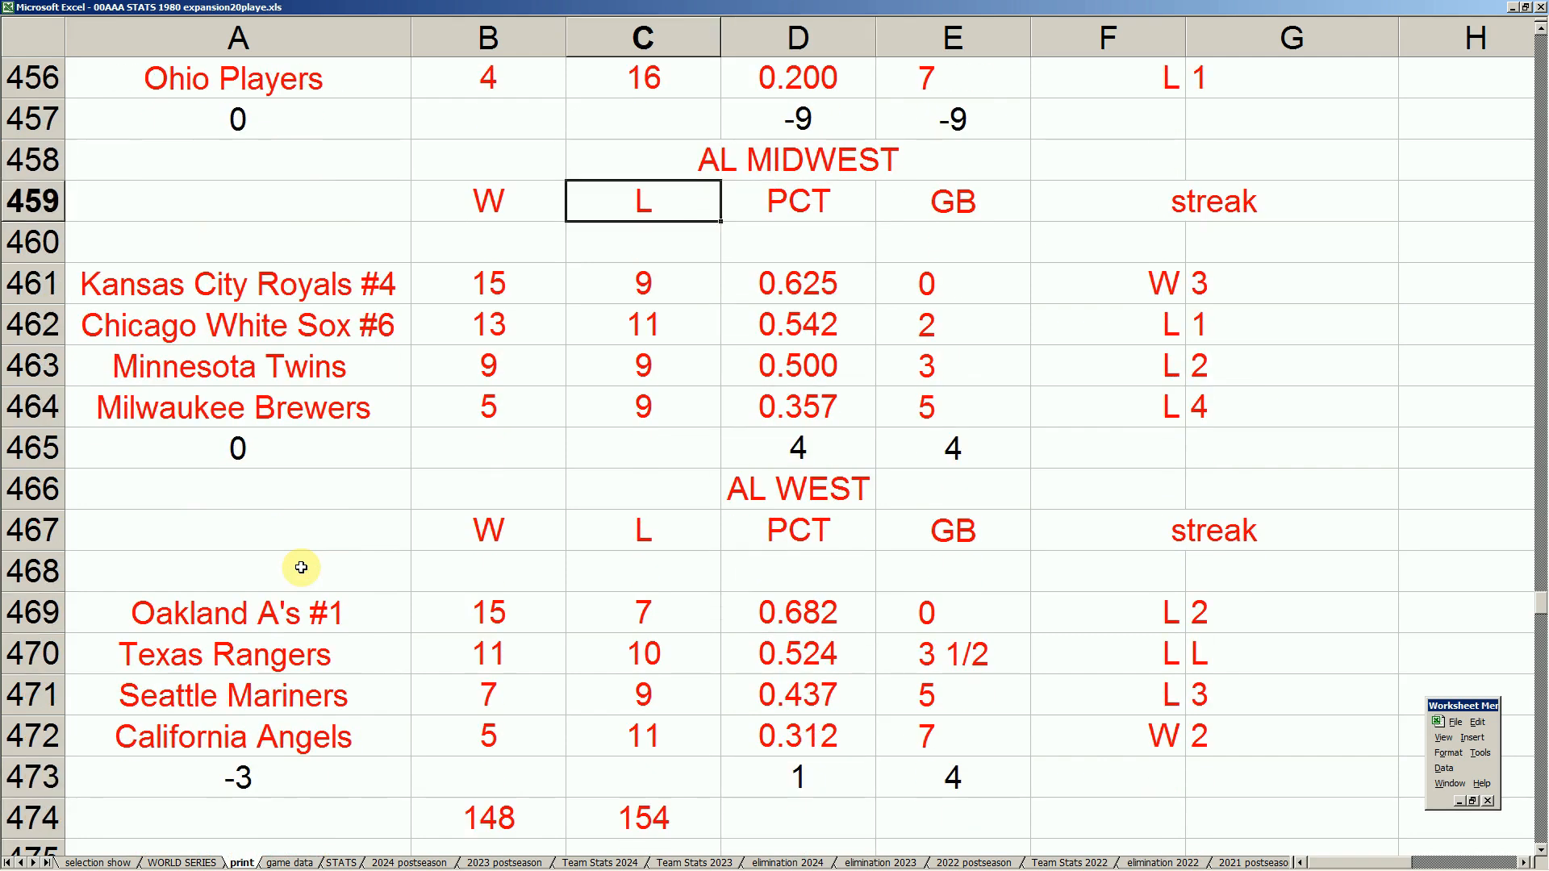
# Step: Examine the Kansas City Royals' wins and losses in the AL Midwest standings
pyautogui.press('Down')
pyautogui.press('Down')
pyautogui.press('Left')
pyautogui.press('Left')
pyautogui.press('Right')
pyautogui.press('Right')
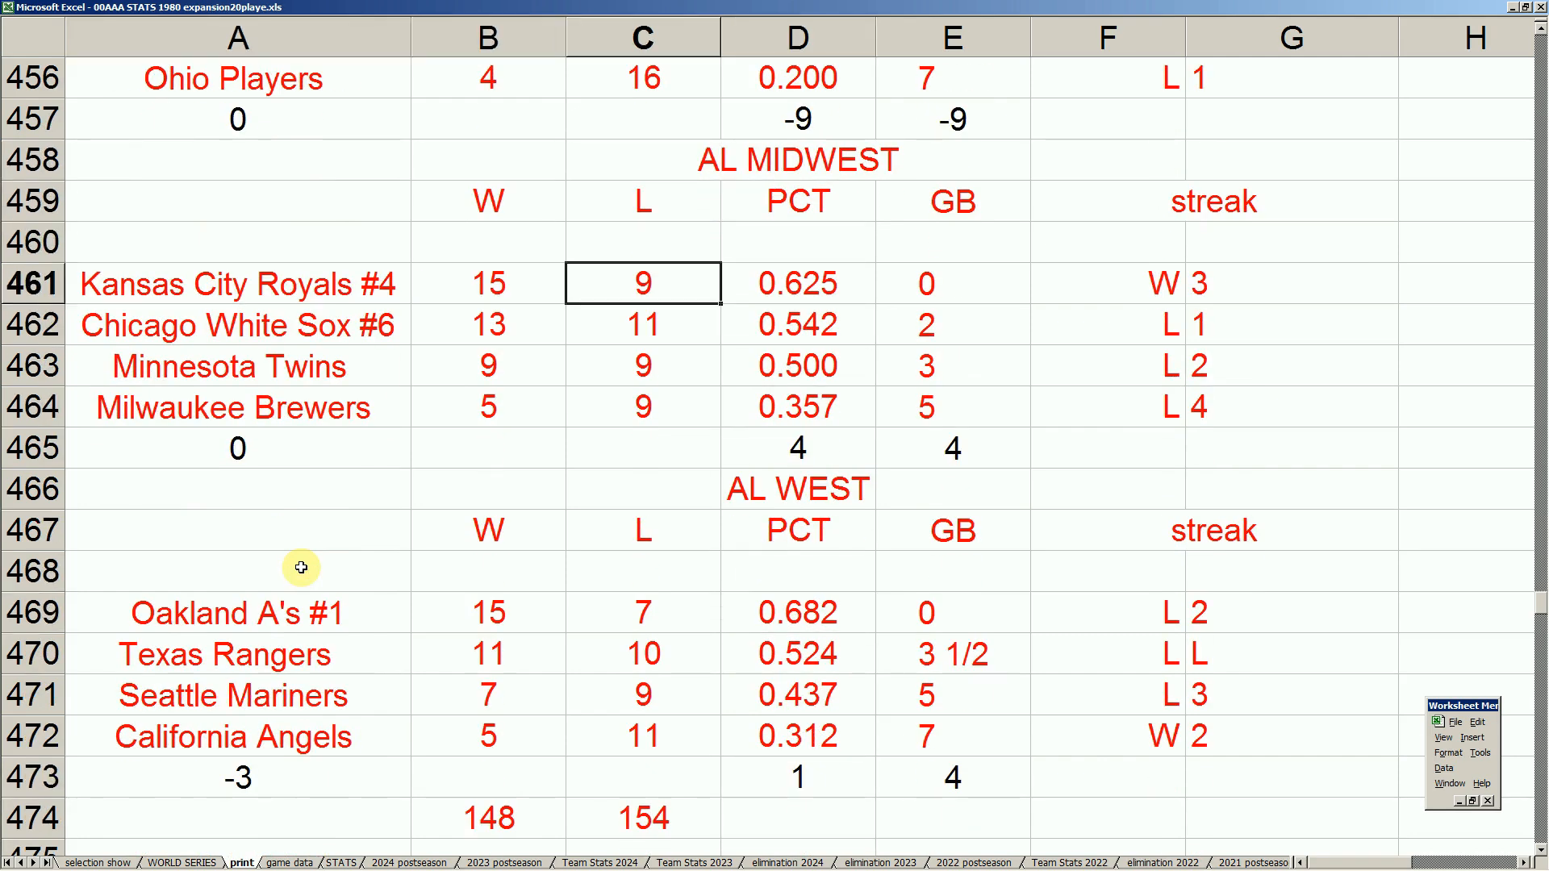
pyautogui.press('Left')
pyautogui.press('Right')
pyautogui.press('Down')
pyautogui.press('Left')
pyautogui.press('Up')
pyautogui.press('Left')
pyautogui.press('Right')
pyautogui.press('Left')
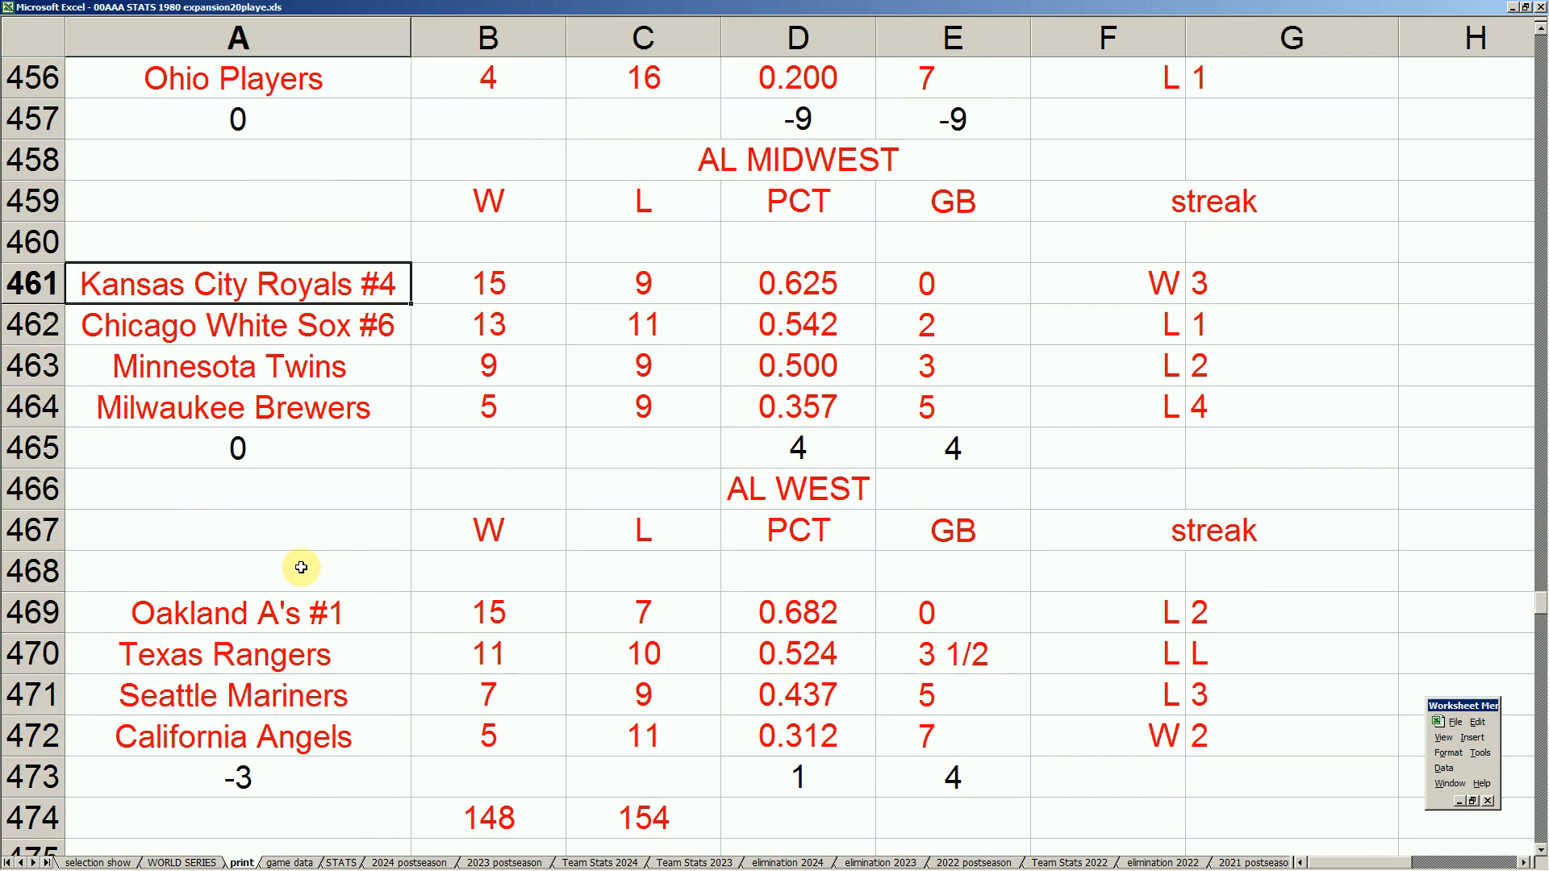
# Step: Examine the Chicago White Sox row in the AL Midwest, from record through winning percentage and games behind
pyautogui.press('Down')
pyautogui.press('Down')
pyautogui.press('Down')
pyautogui.press('Up')
pyautogui.press('Up')
pyautogui.press('Right')
pyautogui.press('Right')
pyautogui.press('Right')
pyautogui.press('Right')
pyautogui.press('Left')
pyautogui.press('Left')
pyautogui.press('Left')
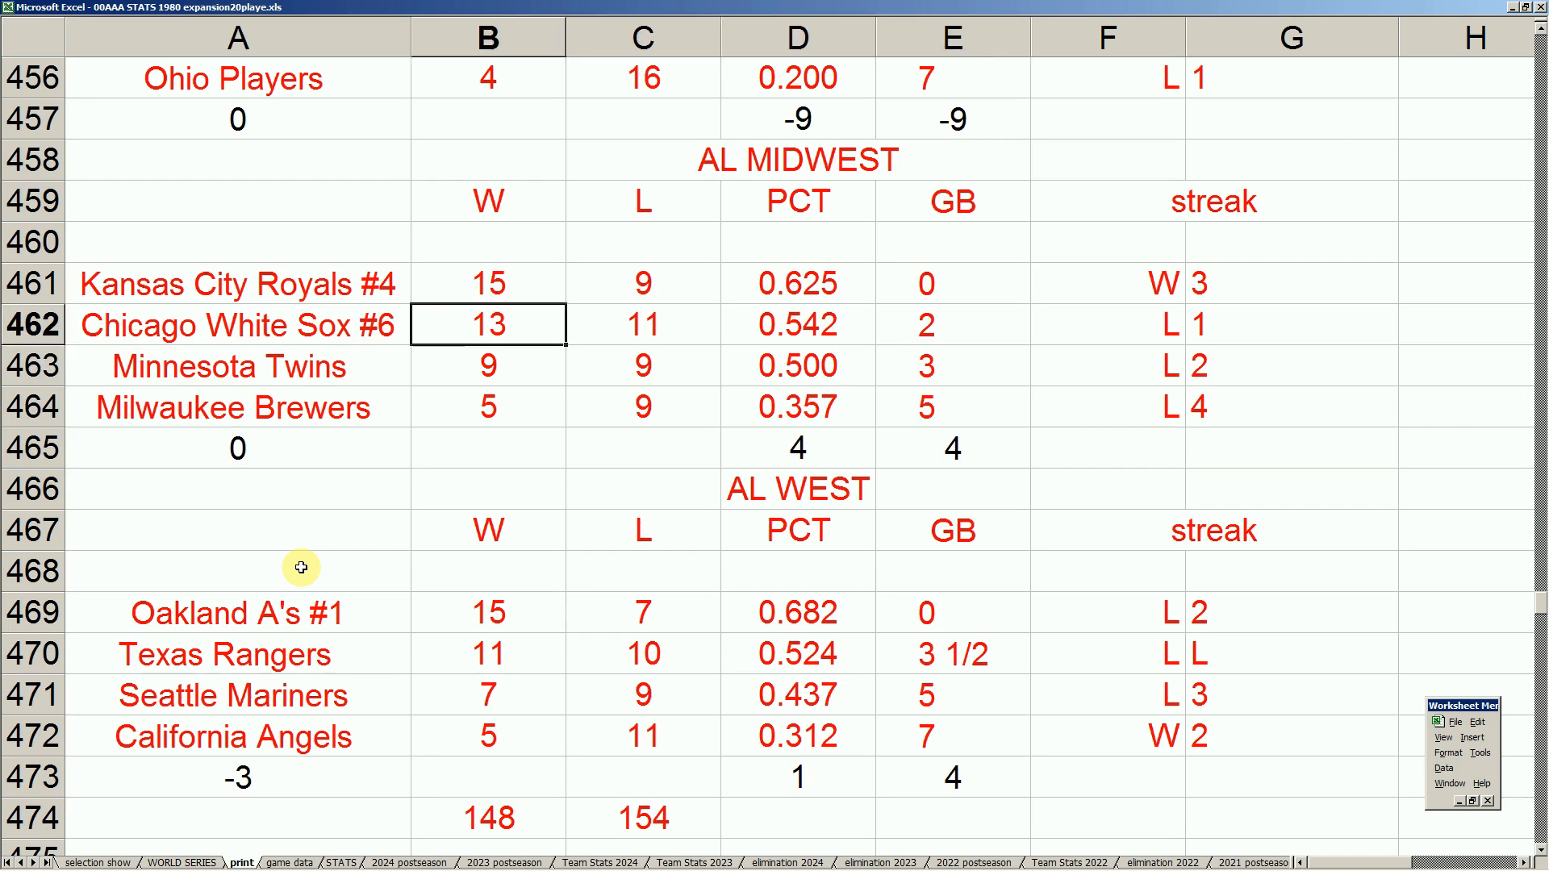
# Step: Compare the Chicago White Sox record and ranking with the Kansas City Royals directly above them
pyautogui.press('Right')
pyautogui.press('Right')
pyautogui.press('Left')
pyautogui.press('Left')
pyautogui.press('Left')
pyautogui.press('Down')
pyautogui.press('Right')
pyautogui.press('Up')
pyautogui.press('Left')
pyautogui.press('Up')
pyautogui.press('Down')
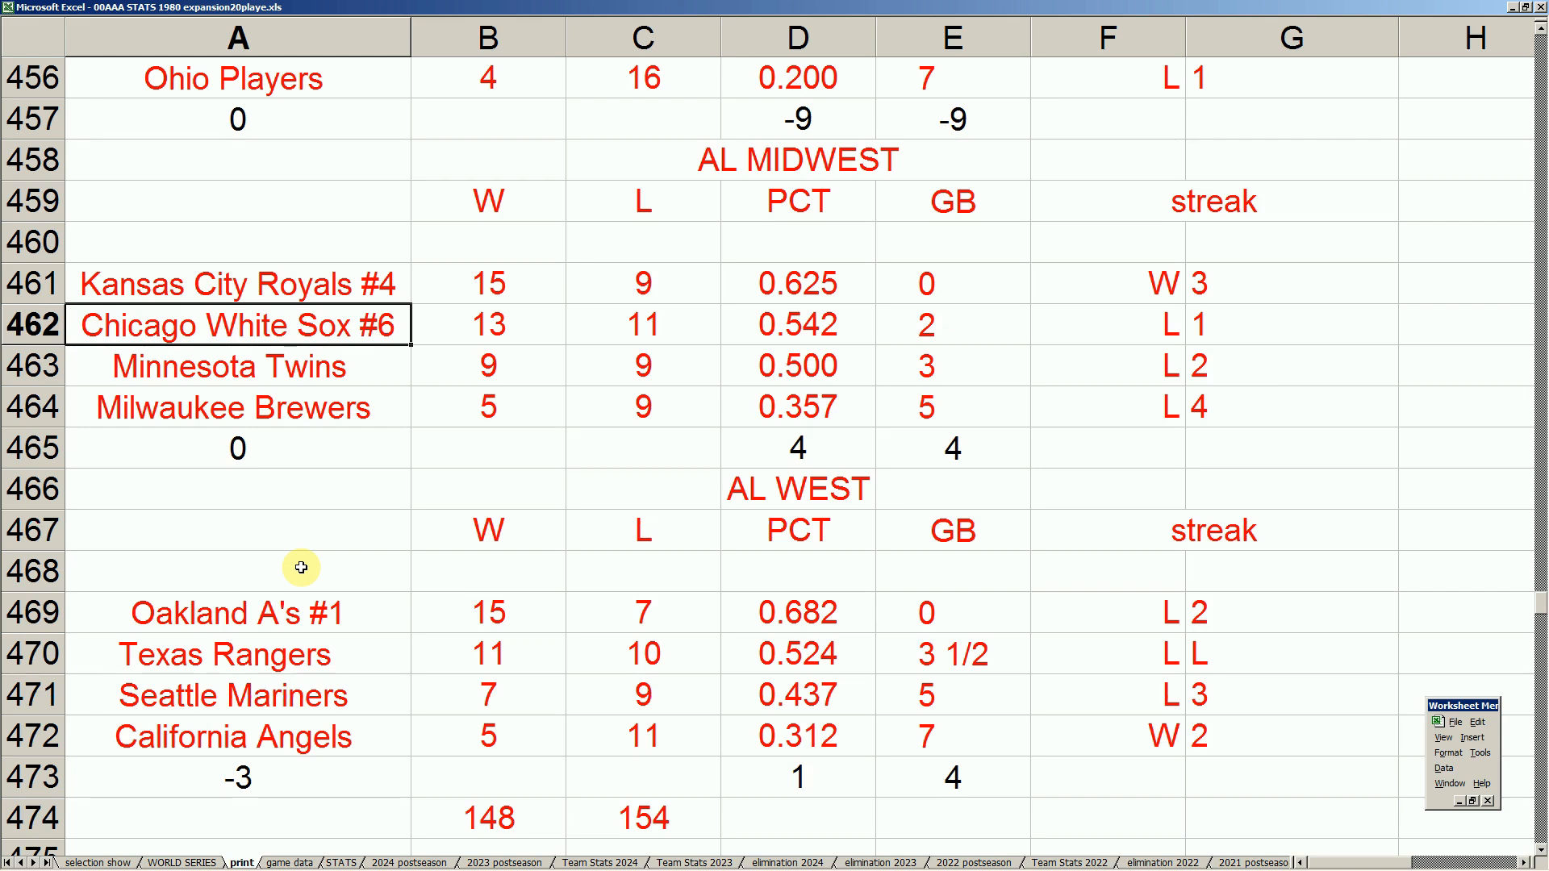
pyautogui.press('Up')
pyautogui.press('Down')
pyautogui.press('Up')
pyautogui.press('Down')
pyautogui.press('Up')
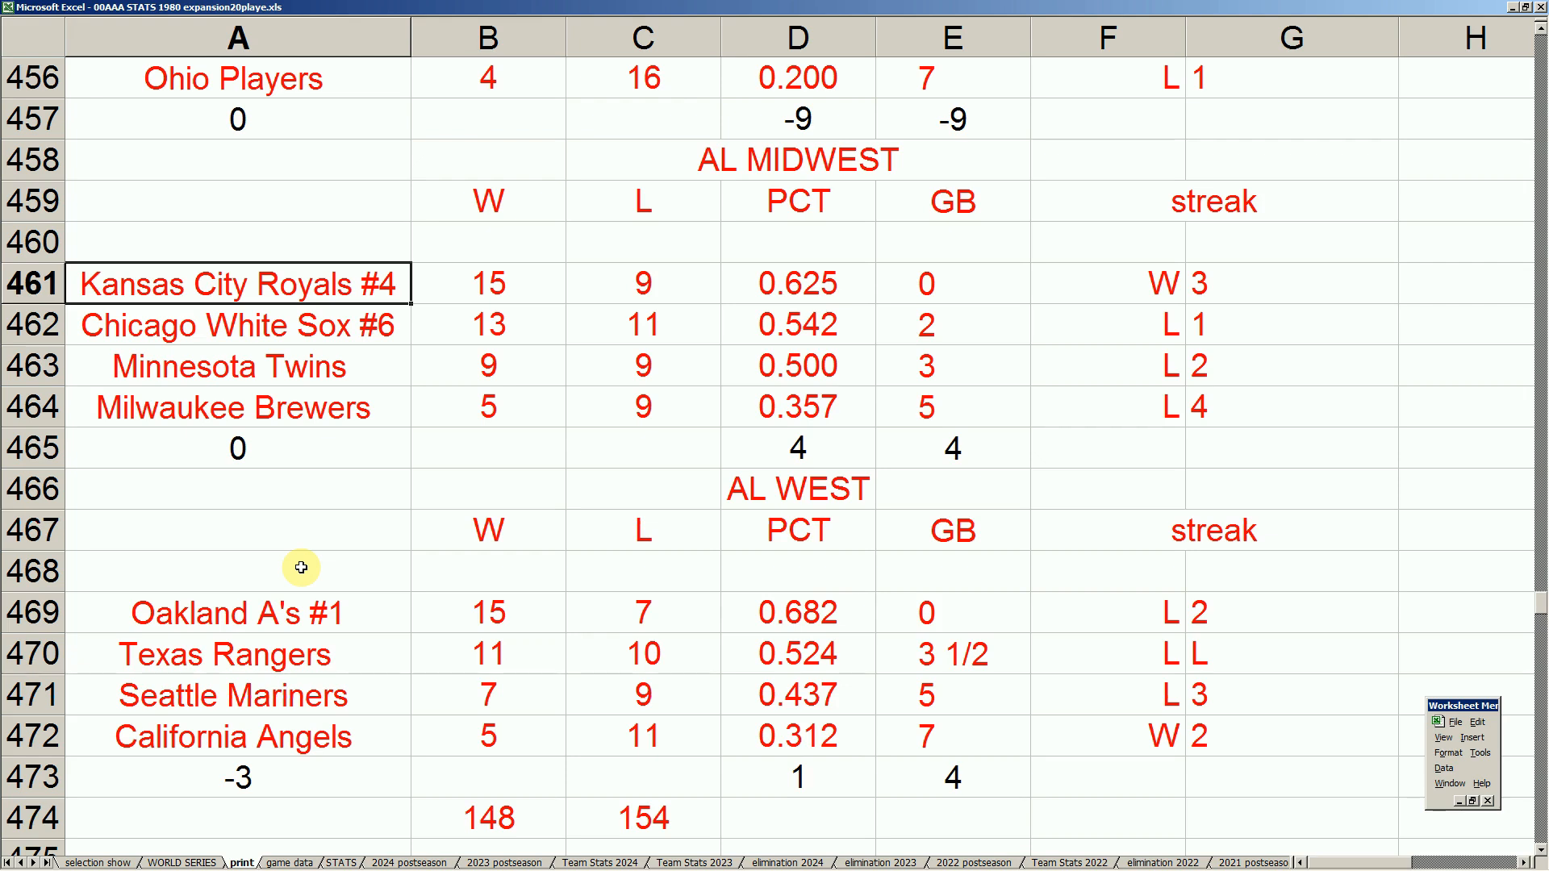
# Step: Examine the Texas Rangers row in the AL West, including wins, losses, winning percentage and games behind
pyautogui.press('Down')
pyautogui.press('Down')
pyautogui.press('Down')
pyautogui.press('Down')
pyautogui.press('Down')
pyautogui.press('Down')
pyautogui.press('Down')
pyautogui.press('Down')
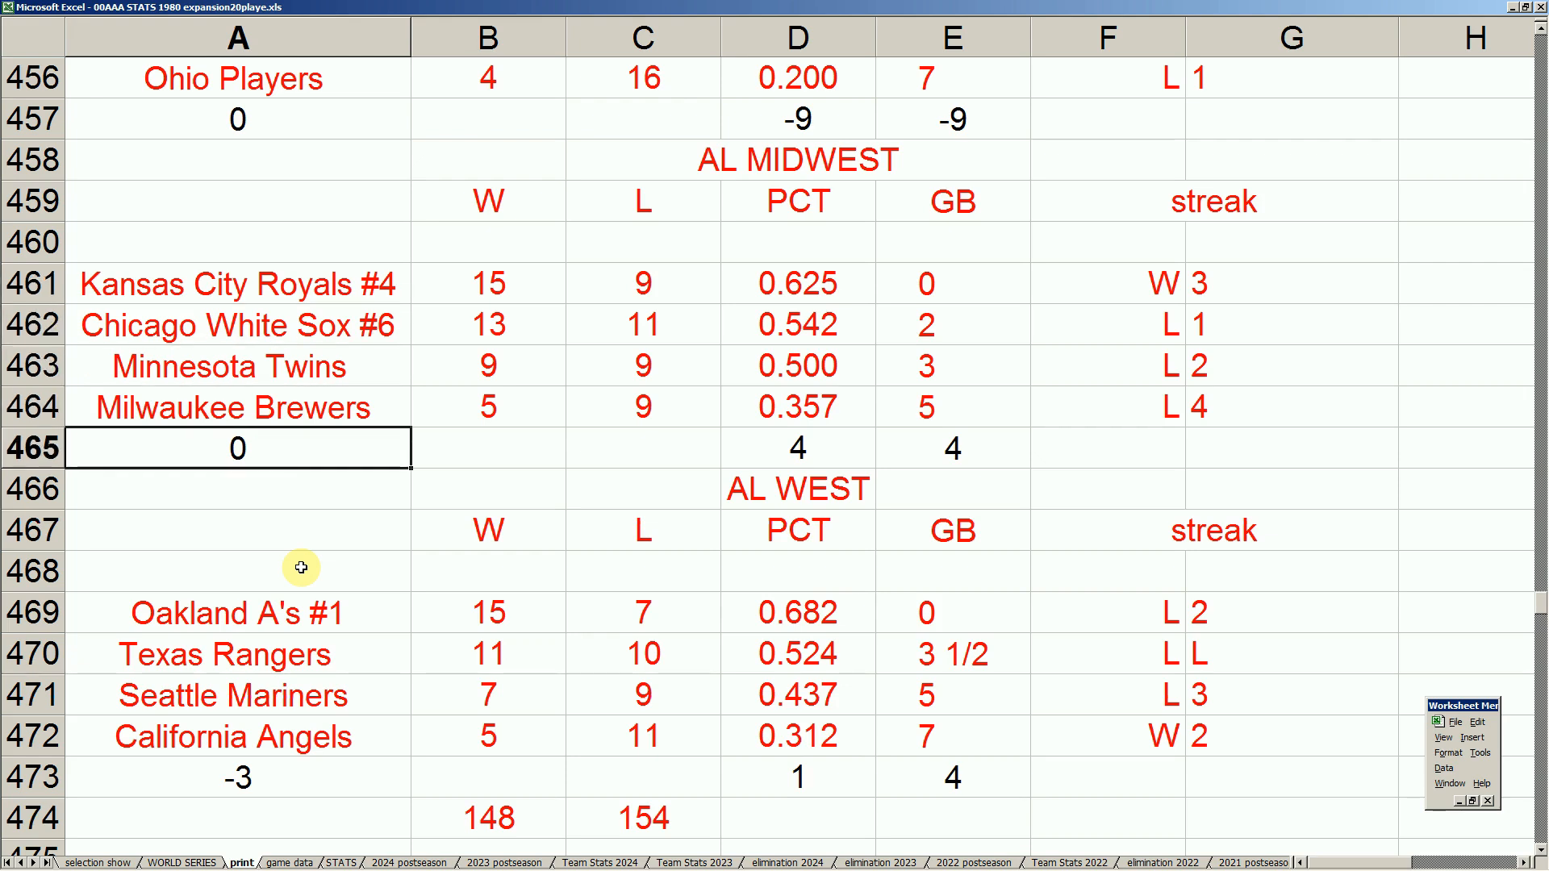
pyautogui.press('Down')
pyautogui.press('Right')
pyautogui.press('Right')
pyautogui.press('Right')
pyautogui.press('Right')
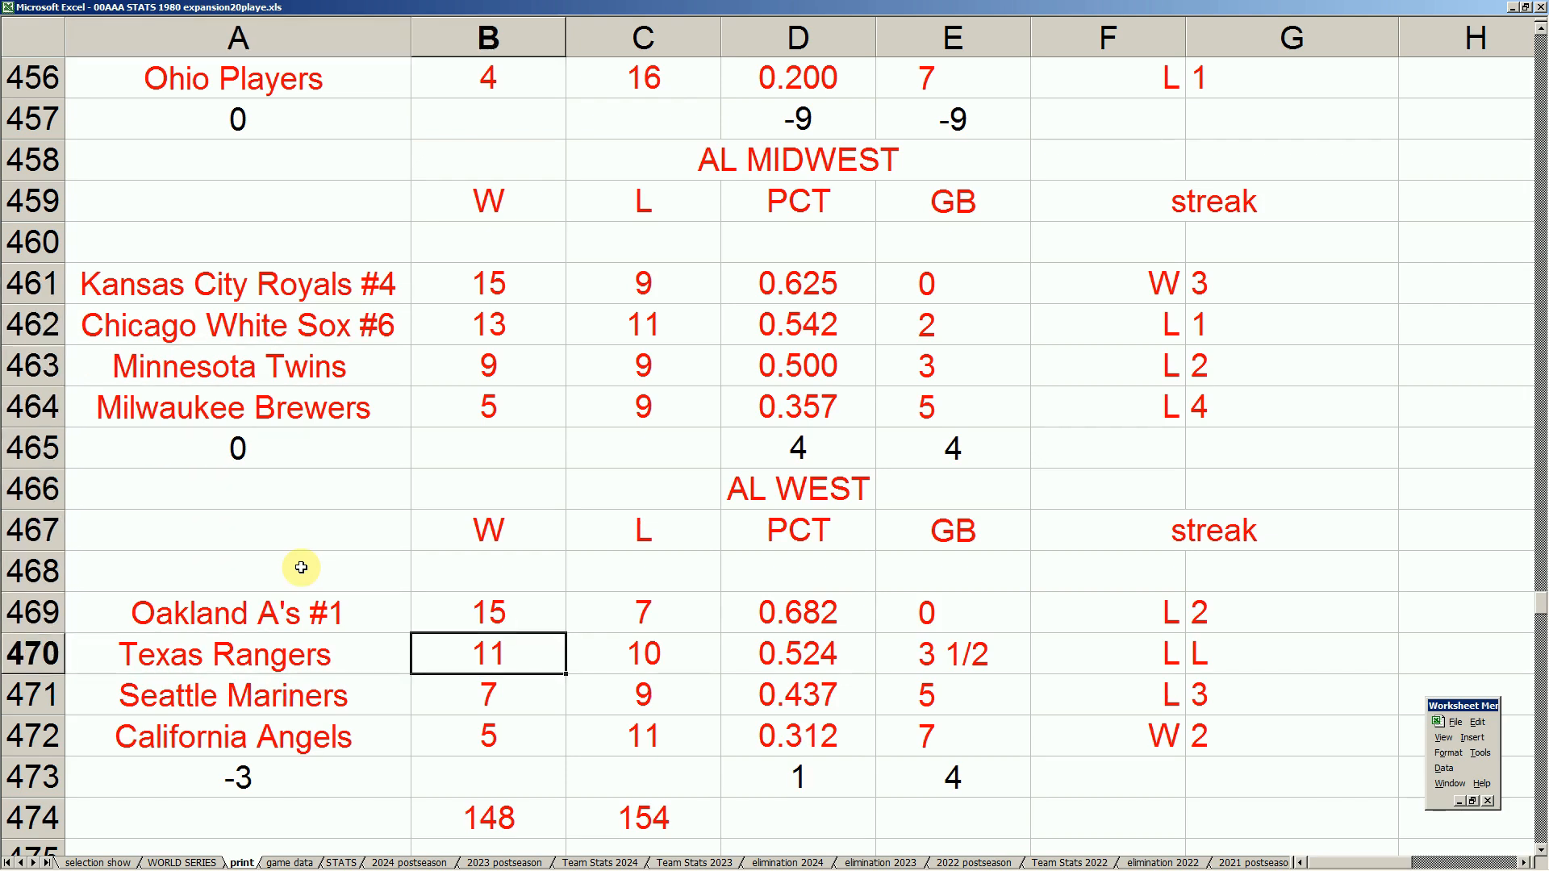
pyautogui.press('Left')
pyautogui.press('Left')
pyautogui.press('Left')
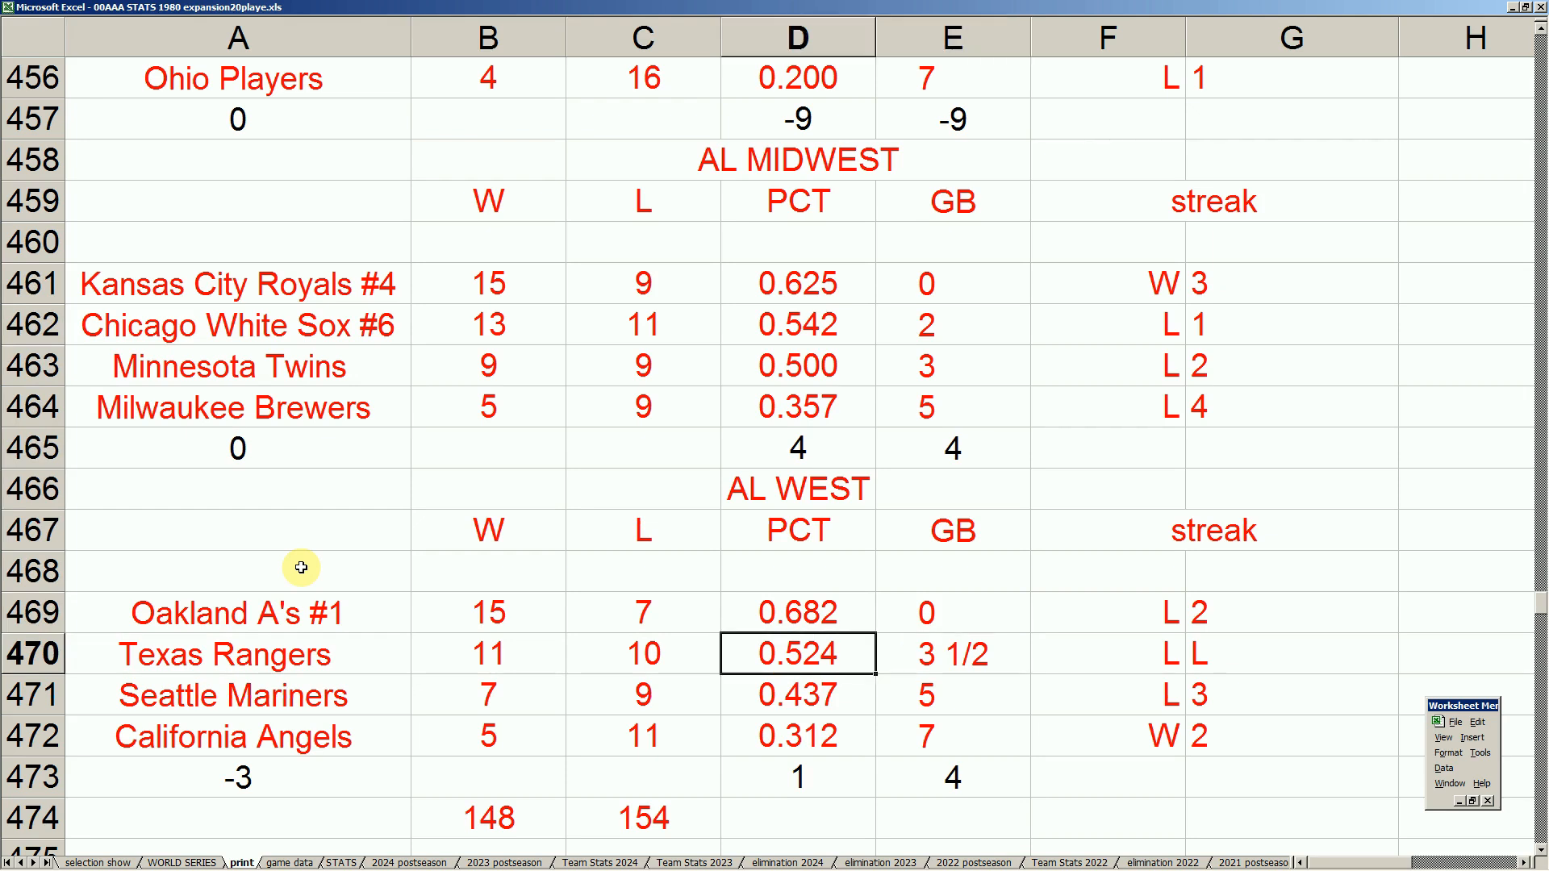
pyautogui.press('Right')
pyautogui.press('Right')
pyautogui.press('Left')
pyautogui.press('Left')
# Step: Go back through the American League standings from the AL West up to the AL East and check the AL East teams
pyautogui.press('Up')
pyautogui.press('Up')
pyautogui.press('Up')
pyautogui.press('Up')
pyautogui.press('Up')
pyautogui.press('Up')
pyautogui.press('Up')
pyautogui.press('Up')
pyautogui.press('Up')
pyautogui.press('Up')
pyautogui.press('Up')
pyautogui.press('Up')
pyautogui.press('Up')
pyautogui.press('Up')
pyautogui.press('Up')
pyautogui.press('Up')
pyautogui.press('Up')
pyautogui.press('Up')
pyautogui.press('Up')
pyautogui.press('Up')
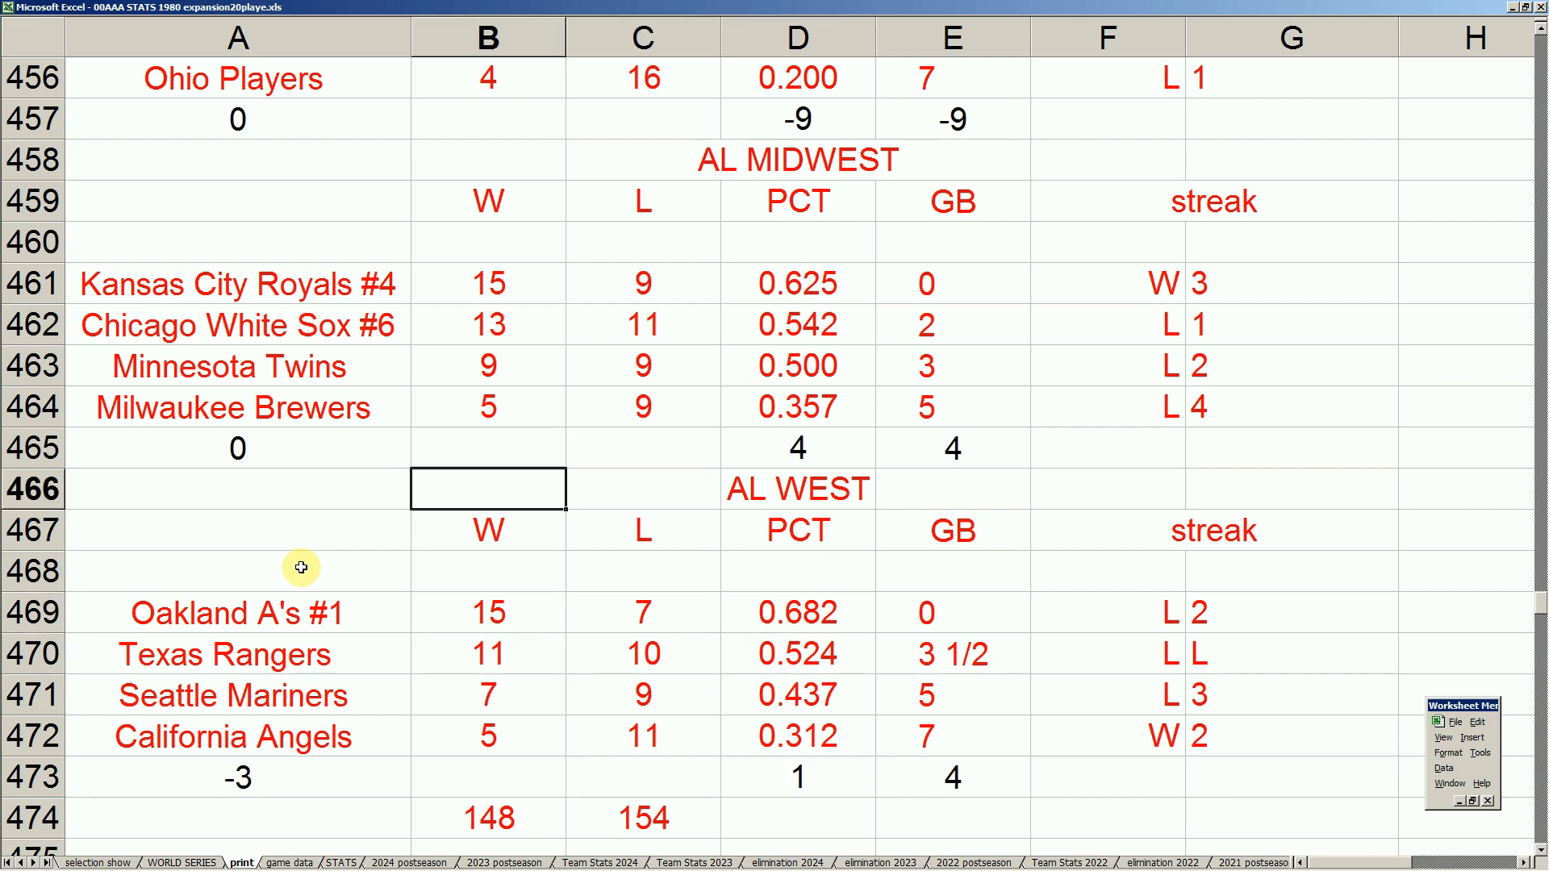
pyautogui.press('Down')
pyautogui.press('Down')
pyautogui.press('Down')
pyautogui.press('Down')
pyautogui.press('Down')
pyautogui.press('Down')
pyautogui.press('Down')
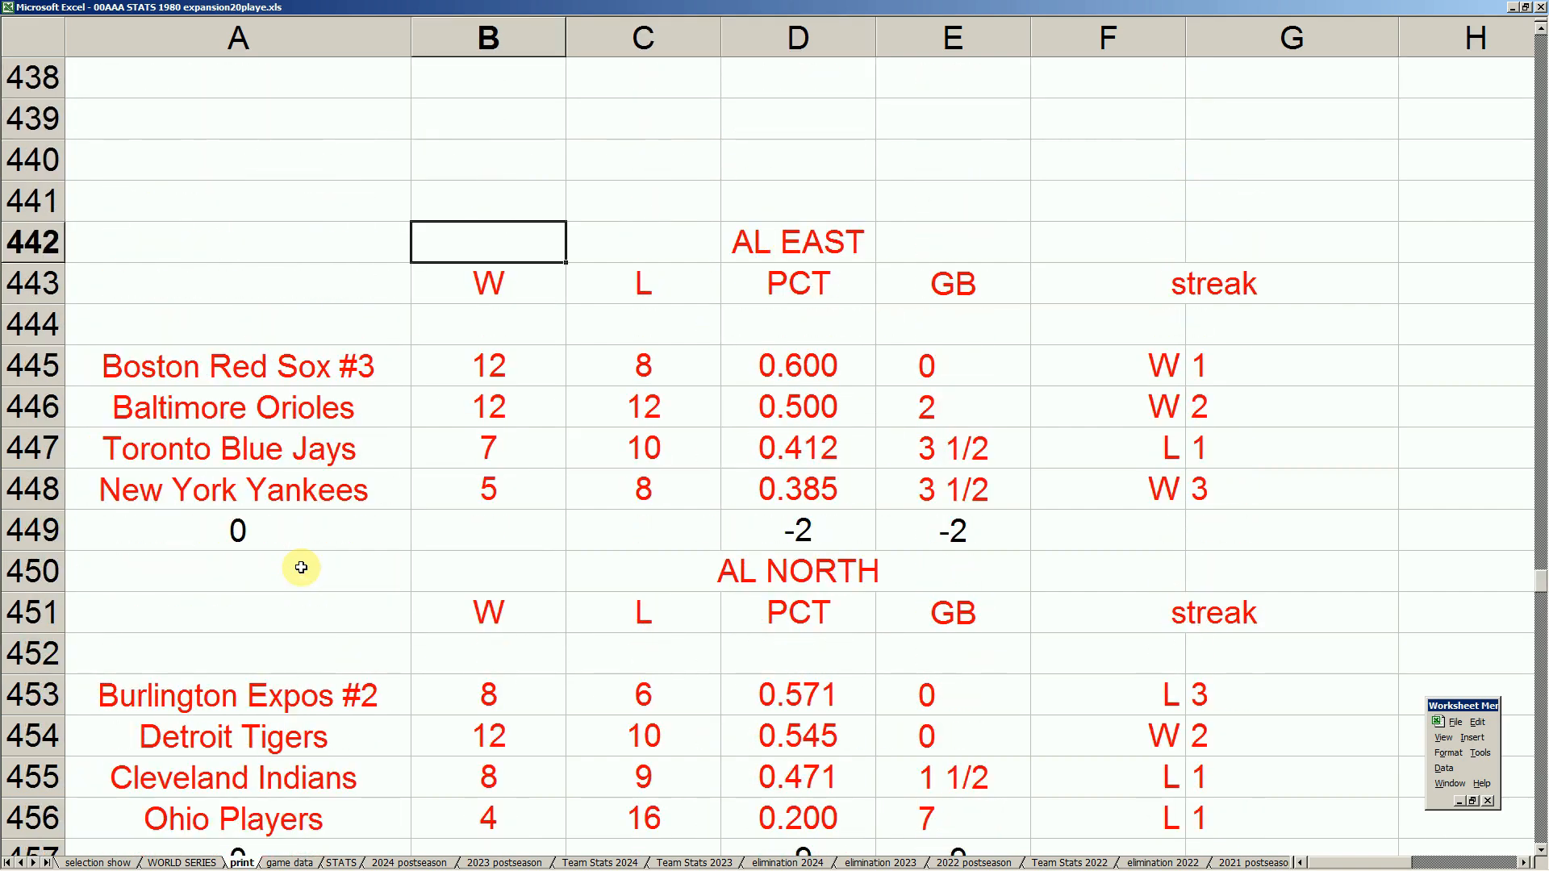
# Step: Review the AL East standings and continue down to the AL North teams
pyautogui.press('Right')
pyautogui.press('Left')
pyautogui.press('Down')
pyautogui.press('Down')
pyautogui.press('Up')
pyautogui.press('Left')
pyautogui.press('Up')
pyautogui.press('Down')
pyautogui.press('Down')
pyautogui.press('Down')
pyautogui.press('Down')
pyautogui.press('Down')
pyautogui.press('Down')
pyautogui.press('Down')
pyautogui.press('Down')
pyautogui.press('Down')
pyautogui.press('Down')
pyautogui.press('Down')
pyautogui.press('Down')
# Step: Go back over the AL East teams and read down the AL North standings to the Ohio Players
pyautogui.press('Up')
pyautogui.press('Up')
pyautogui.press('Up')
pyautogui.press('Up')
pyautogui.press('Up')
pyautogui.press('Up')
pyautogui.press('Up')
pyautogui.press('Up')
pyautogui.press('Up')
pyautogui.press('Up')
pyautogui.press('Up')
pyautogui.press('Up')
pyautogui.press('Down')
pyautogui.press('Down')
pyautogui.press('Down')
pyautogui.press('Down')
pyautogui.press('Down')
pyautogui.press('Down')
pyautogui.press('Down')
pyautogui.press('Down')
pyautogui.press('Down')
pyautogui.press('Down')
pyautogui.press('Down')
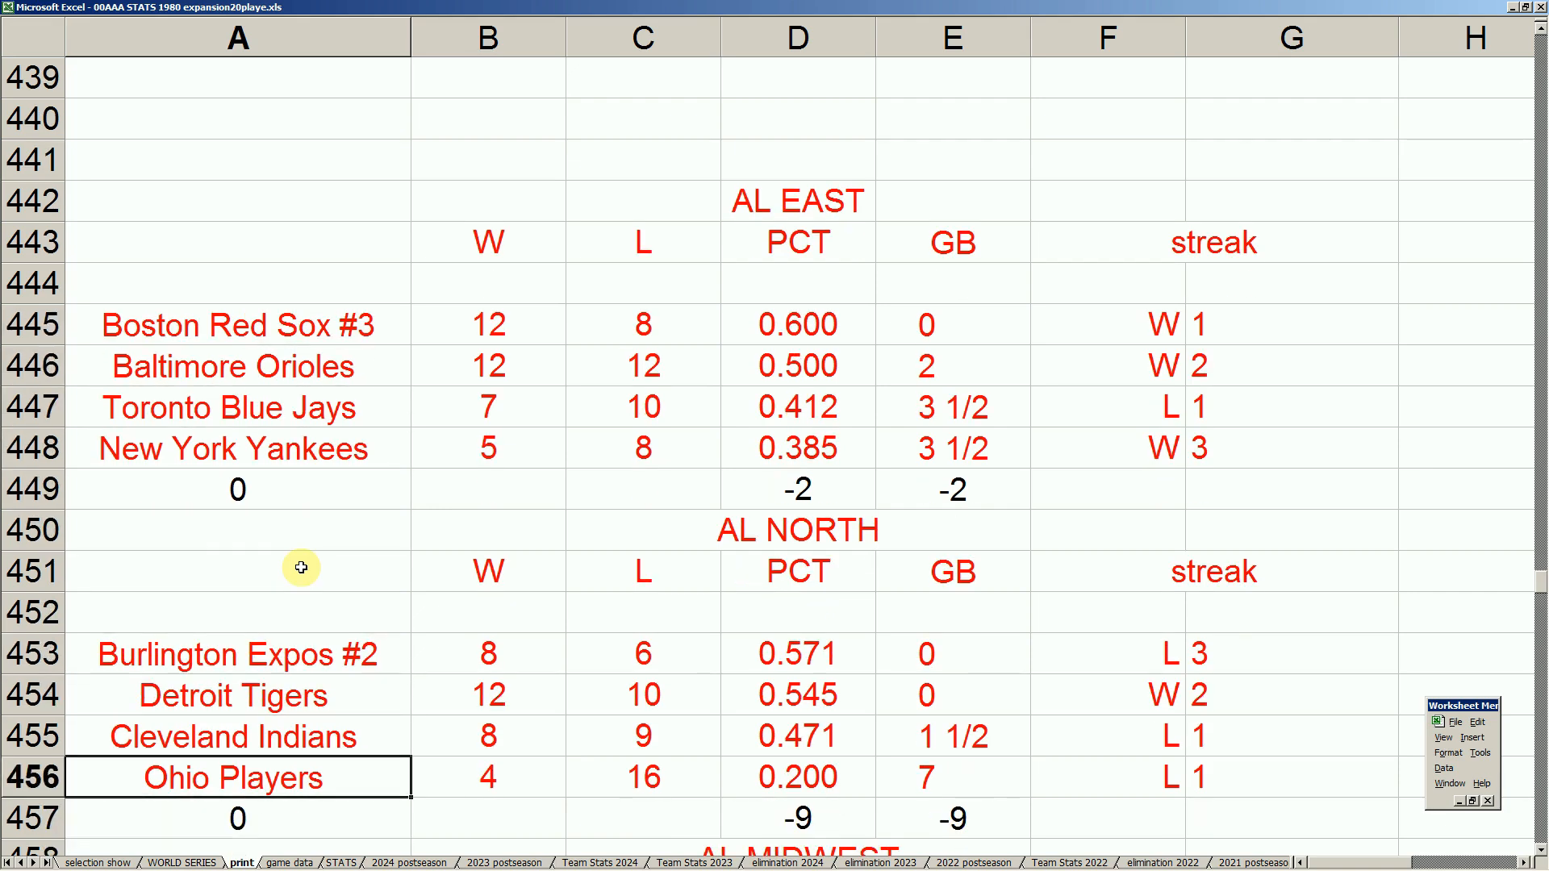
# Step: Examine the Ohio Players row in the AL North, including wins, losses, winning percentage and games behind
pyautogui.press('Right')
pyautogui.press('Right')
pyautogui.press('Right')
pyautogui.press('Right')
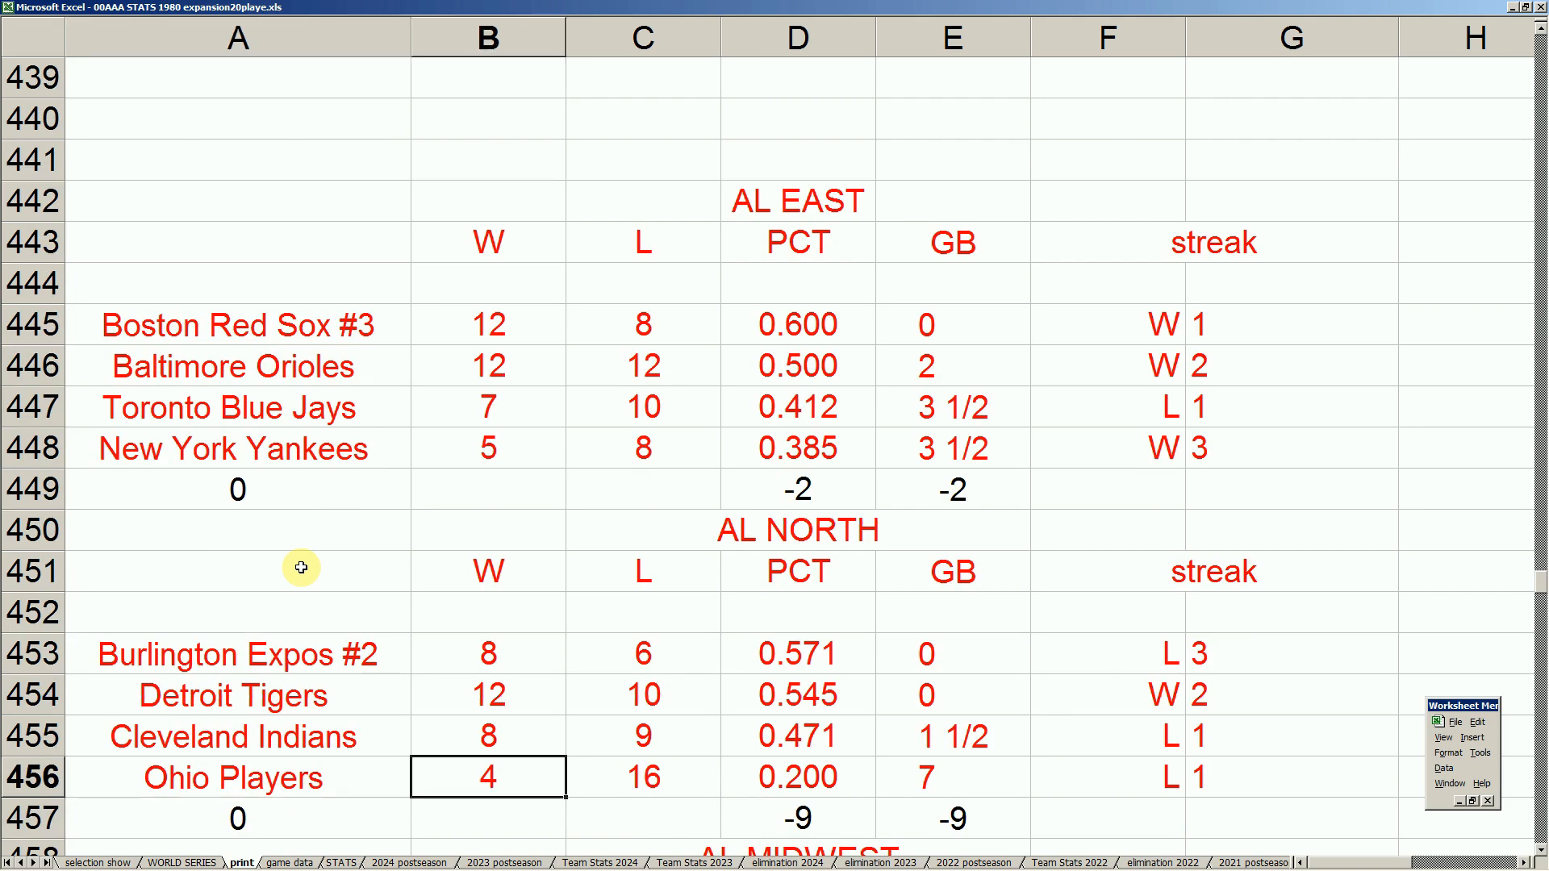
pyautogui.press('Left')
pyautogui.press('Left')
pyautogui.press('Left')
pyautogui.press('Left')
pyautogui.press('Right')
pyautogui.press('Right')
pyautogui.press('Right')
pyautogui.press('Right')
pyautogui.press('Left')
pyautogui.press('Left')
pyautogui.press('Left')
pyautogui.press('Left')
pyautogui.press('Right')
pyautogui.press('Right')
pyautogui.press('Left')
pyautogui.press('Left')
# Step: Check the AL Midwest standings, reading across the Minnesota Twins row and comparing the teams around it
pyautogui.press('Down')
pyautogui.press('Down')
pyautogui.press('Down')
pyautogui.press('Down')
pyautogui.press('Down')
pyautogui.press('Down')
pyautogui.press('Down')
pyautogui.press('Right')
pyautogui.press('Right')
pyautogui.press('Right')
pyautogui.press('Right')
pyautogui.press('Right')
pyautogui.press('Right')
pyautogui.press('Right')
pyautogui.press('Right')
pyautogui.press('Right')
pyautogui.press('Right')
pyautogui.press('Right')
pyautogui.press('Right')
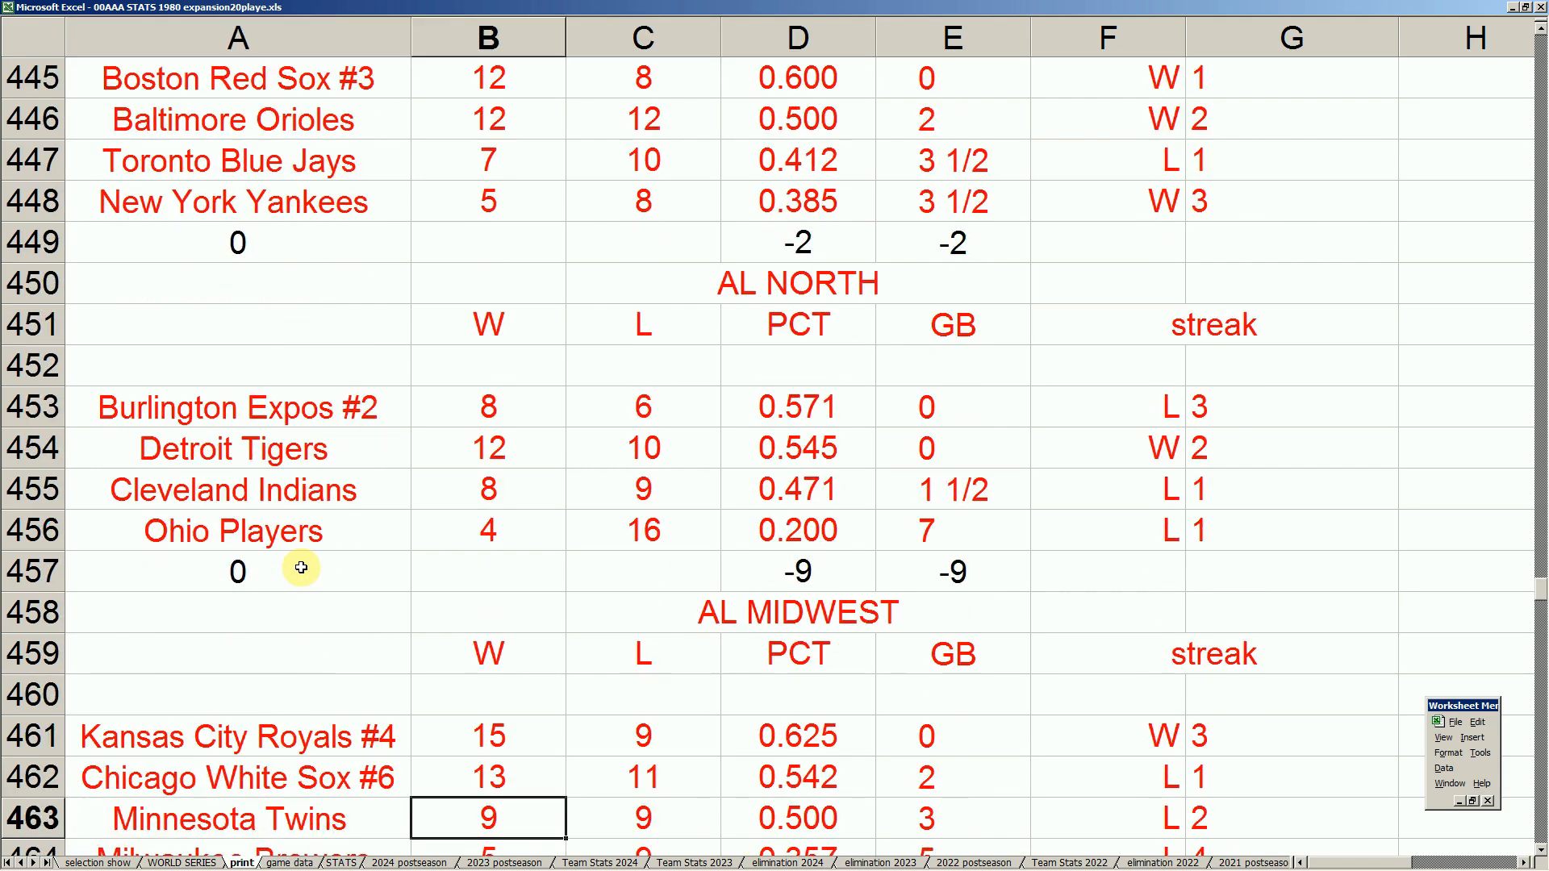
pyautogui.press('Down')
pyautogui.press('Down')
pyautogui.press('Down')
pyautogui.press('Up')
pyautogui.press('Up')
pyautogui.press('Up')
pyautogui.press('Up')
pyautogui.press('Left')
pyautogui.press('Left')
pyautogui.press('Left')
pyautogui.press('Left')
# Step: Return up through the AL Midwest and AL North standings to the AL East division
pyautogui.press('Up')
pyautogui.press('Up')
pyautogui.press('Up')
pyautogui.press('Up')
pyautogui.press('Up')
pyautogui.press('Up')
pyautogui.press('Up')
pyautogui.press('Up')
pyautogui.press('Up')
pyautogui.press('Up')
pyautogui.press('Up')
pyautogui.press('Up')
pyautogui.press('Up')
pyautogui.press('Up')
pyautogui.press('Up')
pyautogui.press('Up')
pyautogui.press('Up')
pyautogui.press('Up')
pyautogui.press('Up')
pyautogui.press('Up')
pyautogui.press('Up')
# Step: Examine the New York Yankees row in the AL East, including games behind and streak
pyautogui.press('Down')
pyautogui.press('Down')
pyautogui.press('Down')
pyautogui.press('Down')
pyautogui.press('Down')
pyautogui.press('Down')
pyautogui.press('Down')
pyautogui.press('Down')
pyautogui.press('Right')
pyautogui.press('Down')
pyautogui.press('Down')
pyautogui.press('Left')
pyautogui.press('Left')
pyautogui.press('Left')
pyautogui.press('Left')
pyautogui.press('Left')
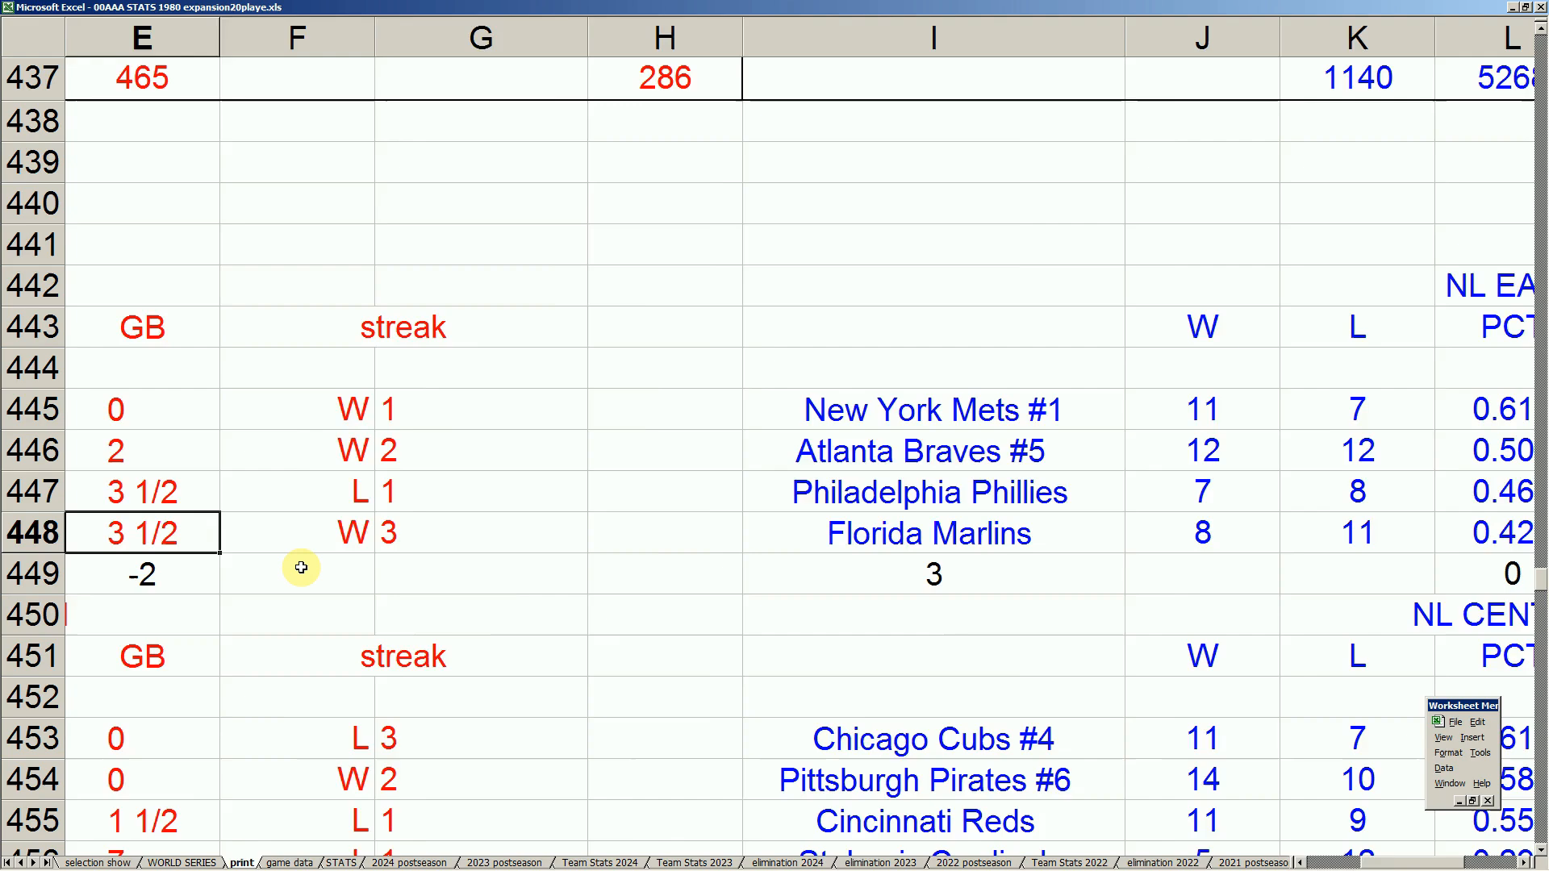
pyautogui.press('Left')
pyautogui.press('Left')
pyautogui.press('Left')
pyautogui.press('Left')
pyautogui.press('Up')
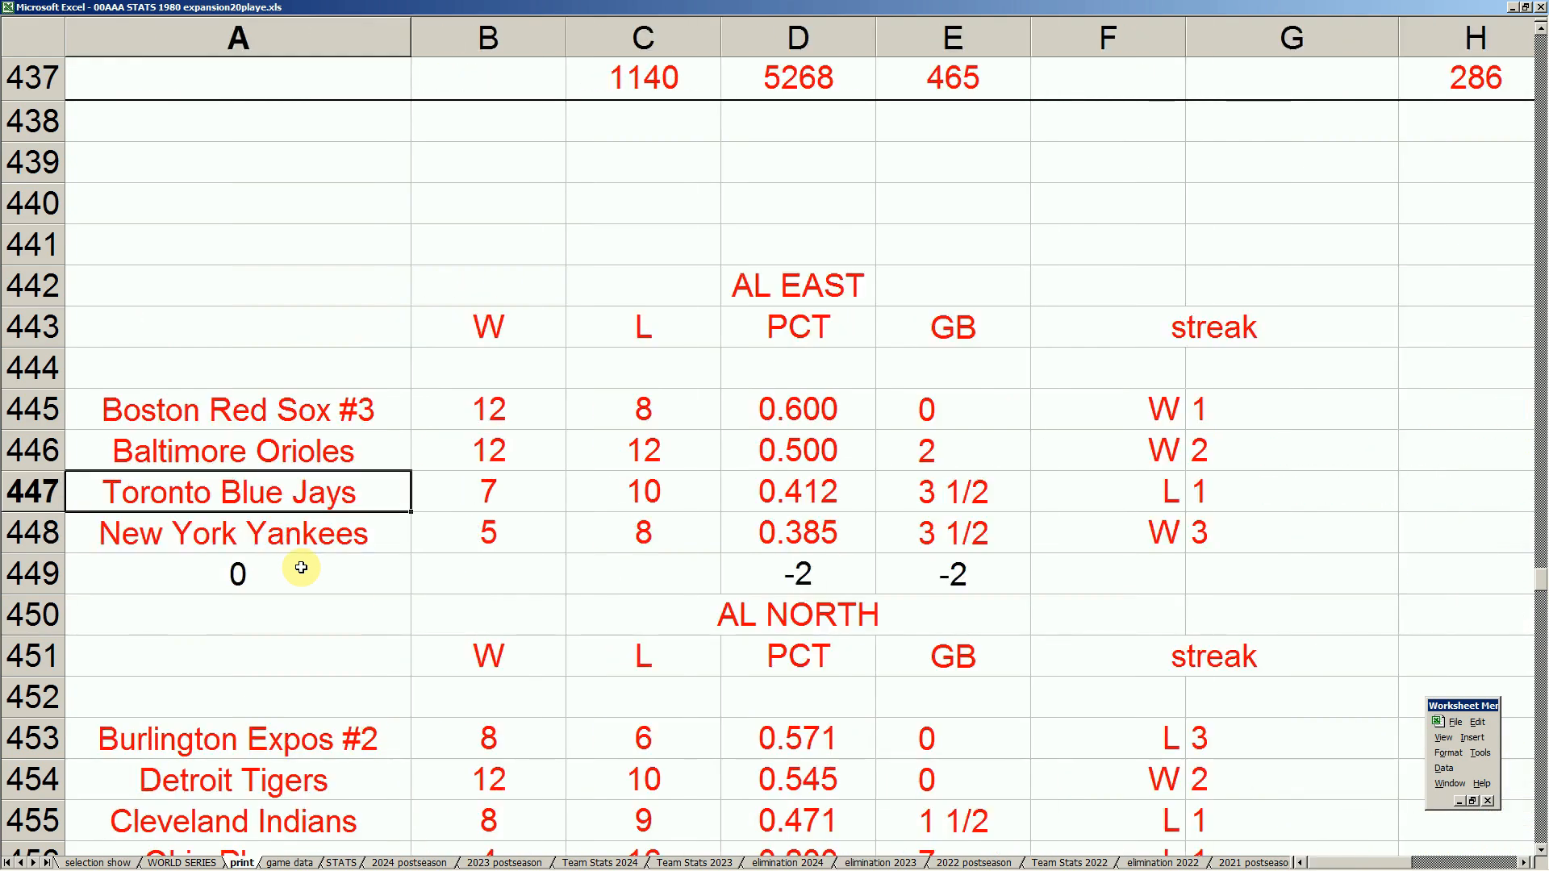
# Step: Read down the American League standings from the AL East through the AL North and AL Midwest to the AL West
pyautogui.press('Down')
pyautogui.press('Down')
pyautogui.press('Down')
pyautogui.press('Down')
pyautogui.press('Down')
pyautogui.press('Down')
pyautogui.press('Down')
pyautogui.press('Down')
pyautogui.press('Down')
pyautogui.press('Down')
pyautogui.press('Down')
pyautogui.press('Down')
pyautogui.press('Down')
pyautogui.press('Down')
pyautogui.press('Down')
pyautogui.press('Down')
pyautogui.press('Down')
pyautogui.press('Down')
pyautogui.press('Down')
pyautogui.press('Down')
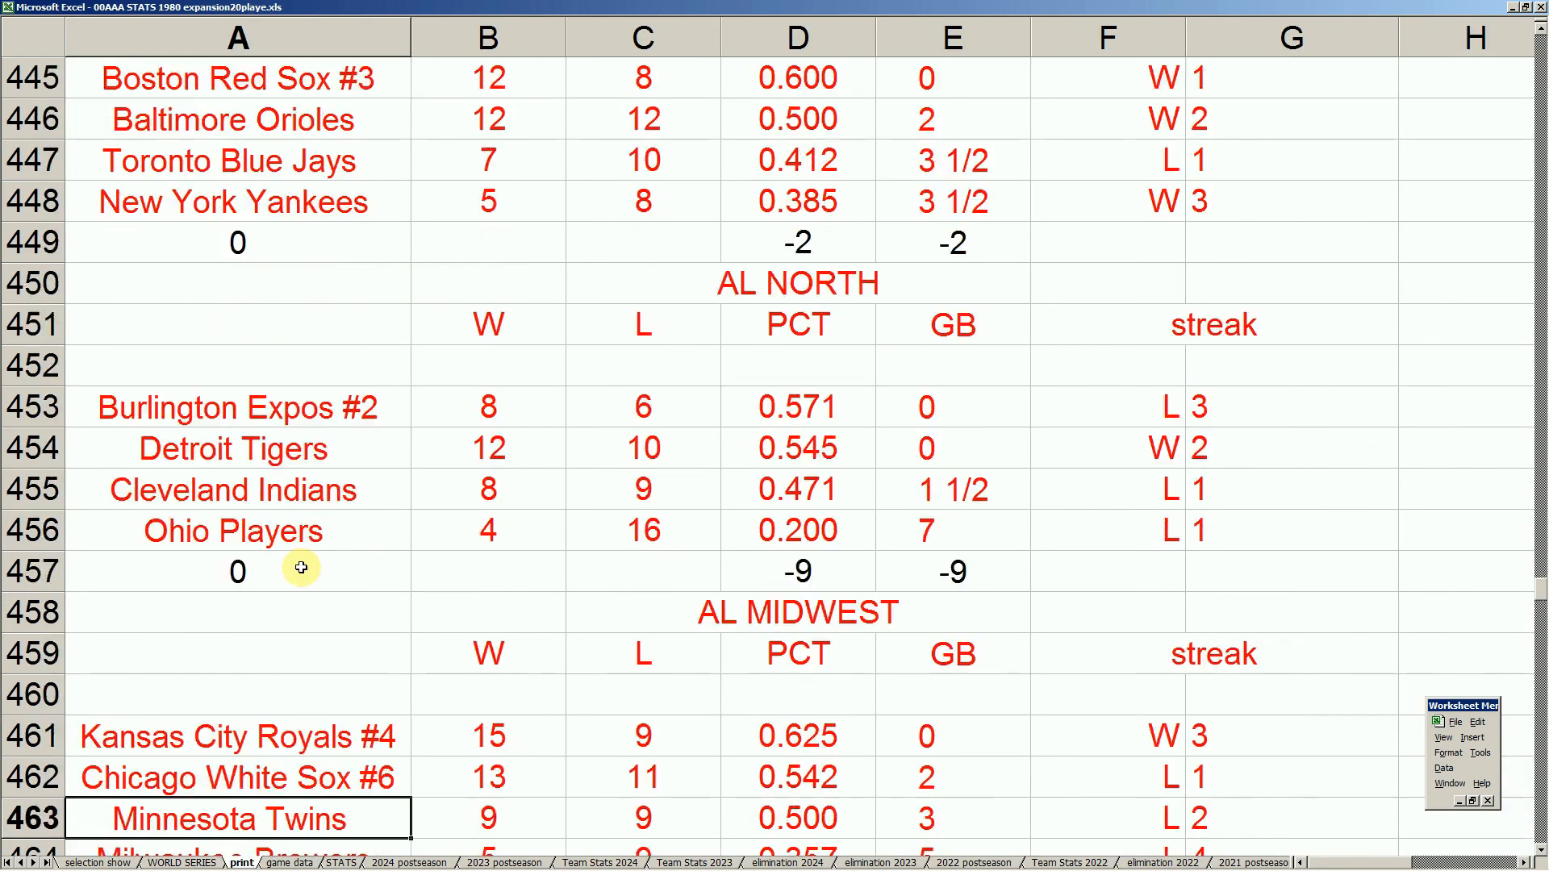
pyautogui.press('Up')
pyautogui.press('Up')
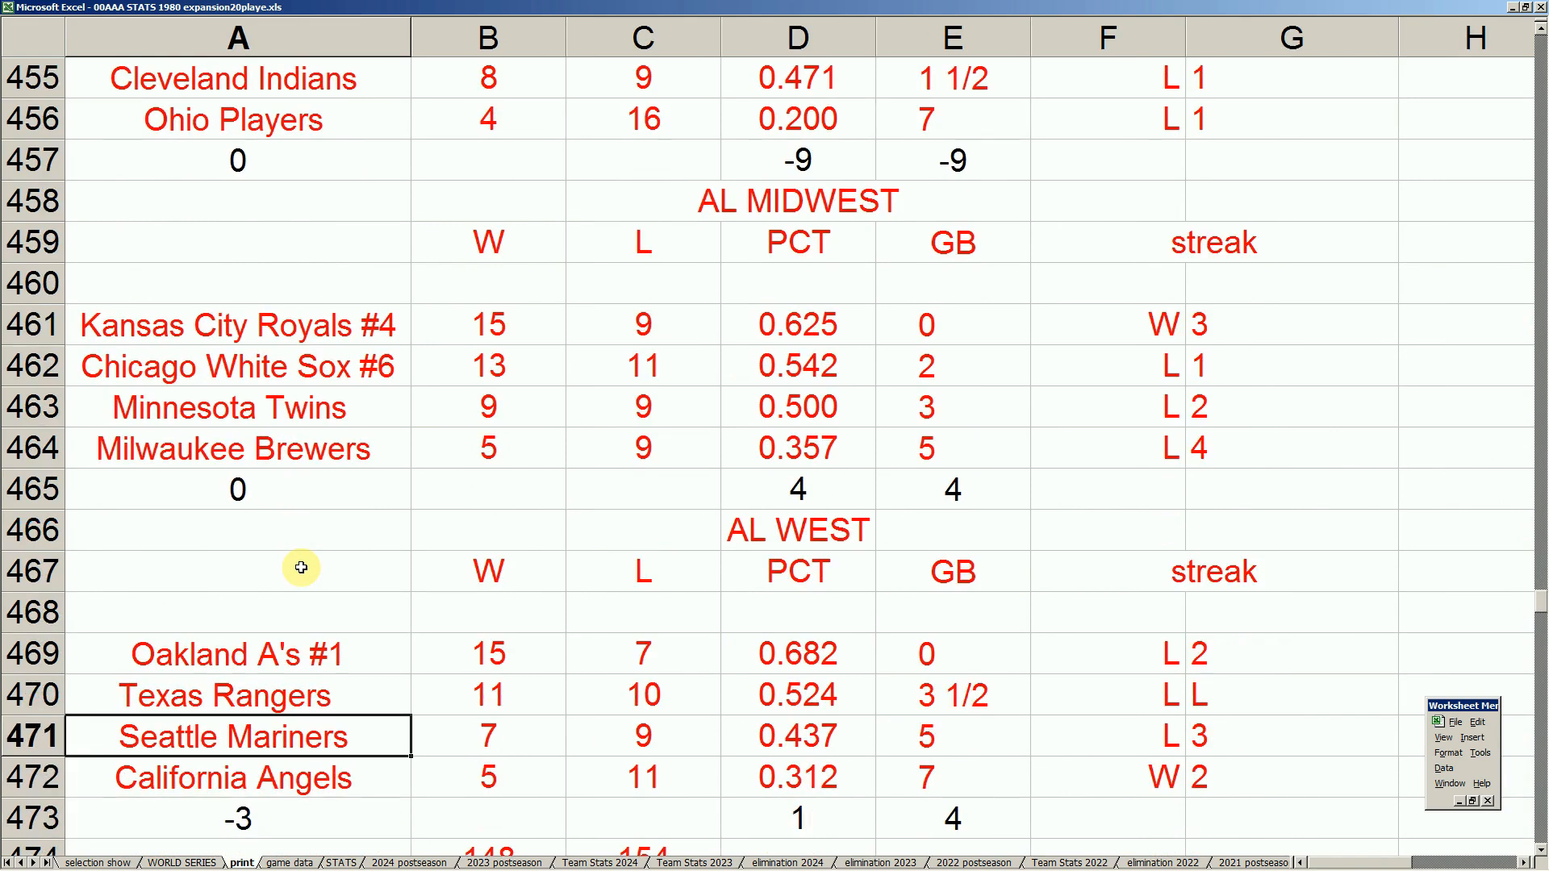
# Step: Review the standings from the Seattle Mariners in the AL West back up through the AL Midwest to the Burlington Expos in the AL North
pyautogui.press('Up')
pyautogui.press('Up')
pyautogui.press('Up')
pyautogui.press('Up')
pyautogui.press('Up')
pyautogui.press('Up')
pyautogui.press('Up')
pyautogui.press('Up')
pyautogui.press('Up')
pyautogui.press('Up')
pyautogui.press('Up')
pyautogui.press('Up')
pyautogui.press('Up')
pyautogui.press('Up')
pyautogui.press('Up')
pyautogui.press('Up')
pyautogui.press('Up')
pyautogui.press('Up')
# Step: Return to the Kansas City Royals row in the AL Midwest standings and examine the team's record and streak
pyautogui.press('Down')
pyautogui.press('Down')
pyautogui.press('Down')
pyautogui.press('Down')
pyautogui.press('Down')
pyautogui.press('Down')
pyautogui.press('Down')
pyautogui.press('Down')
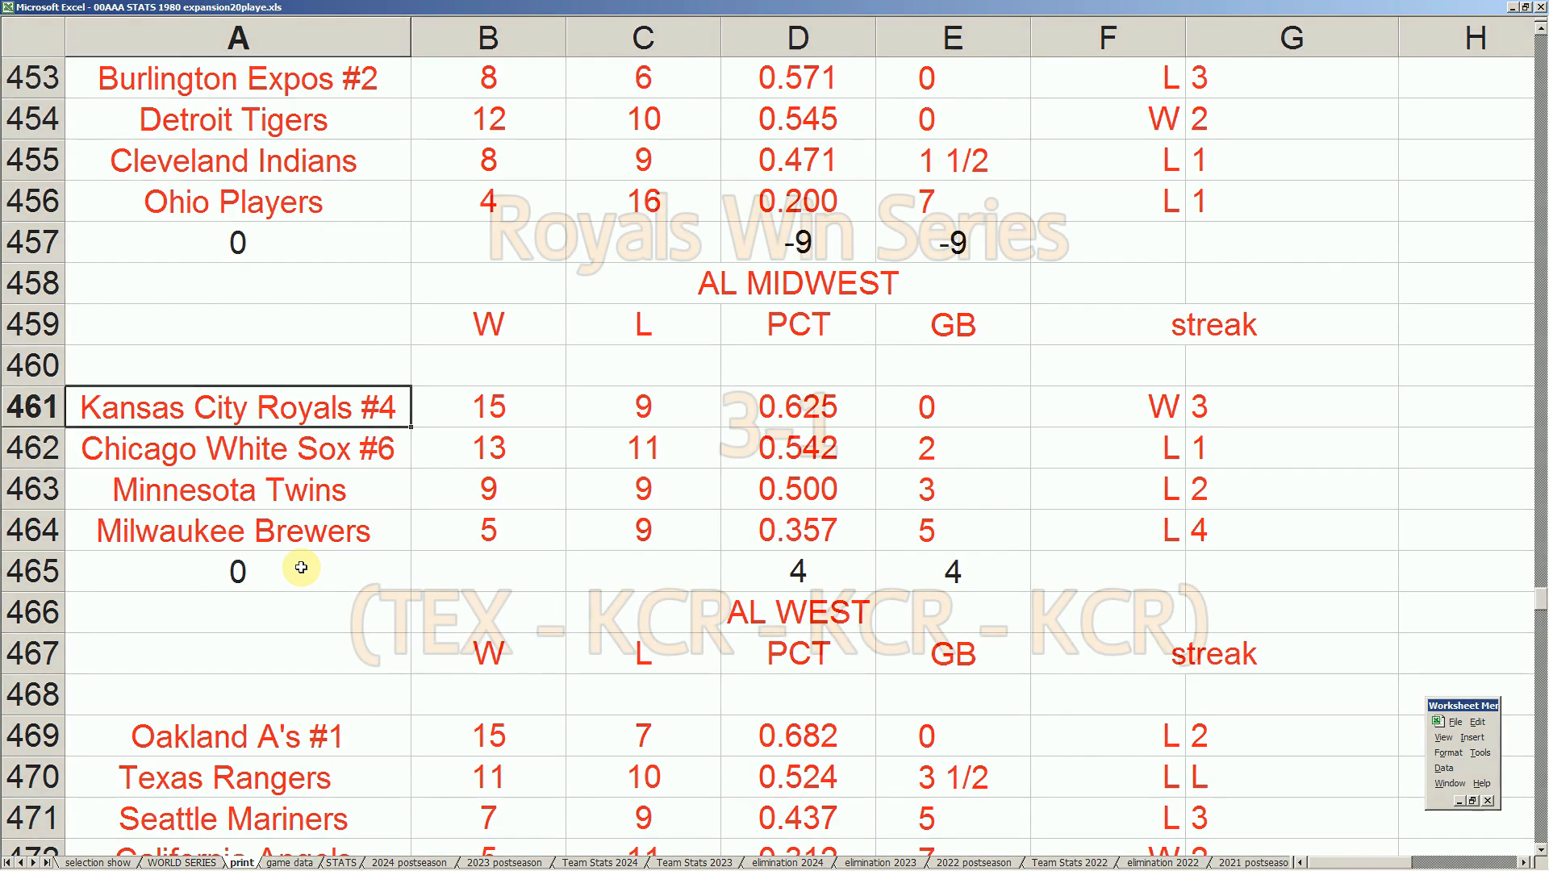
pyautogui.press('Up')
pyautogui.press('Down')
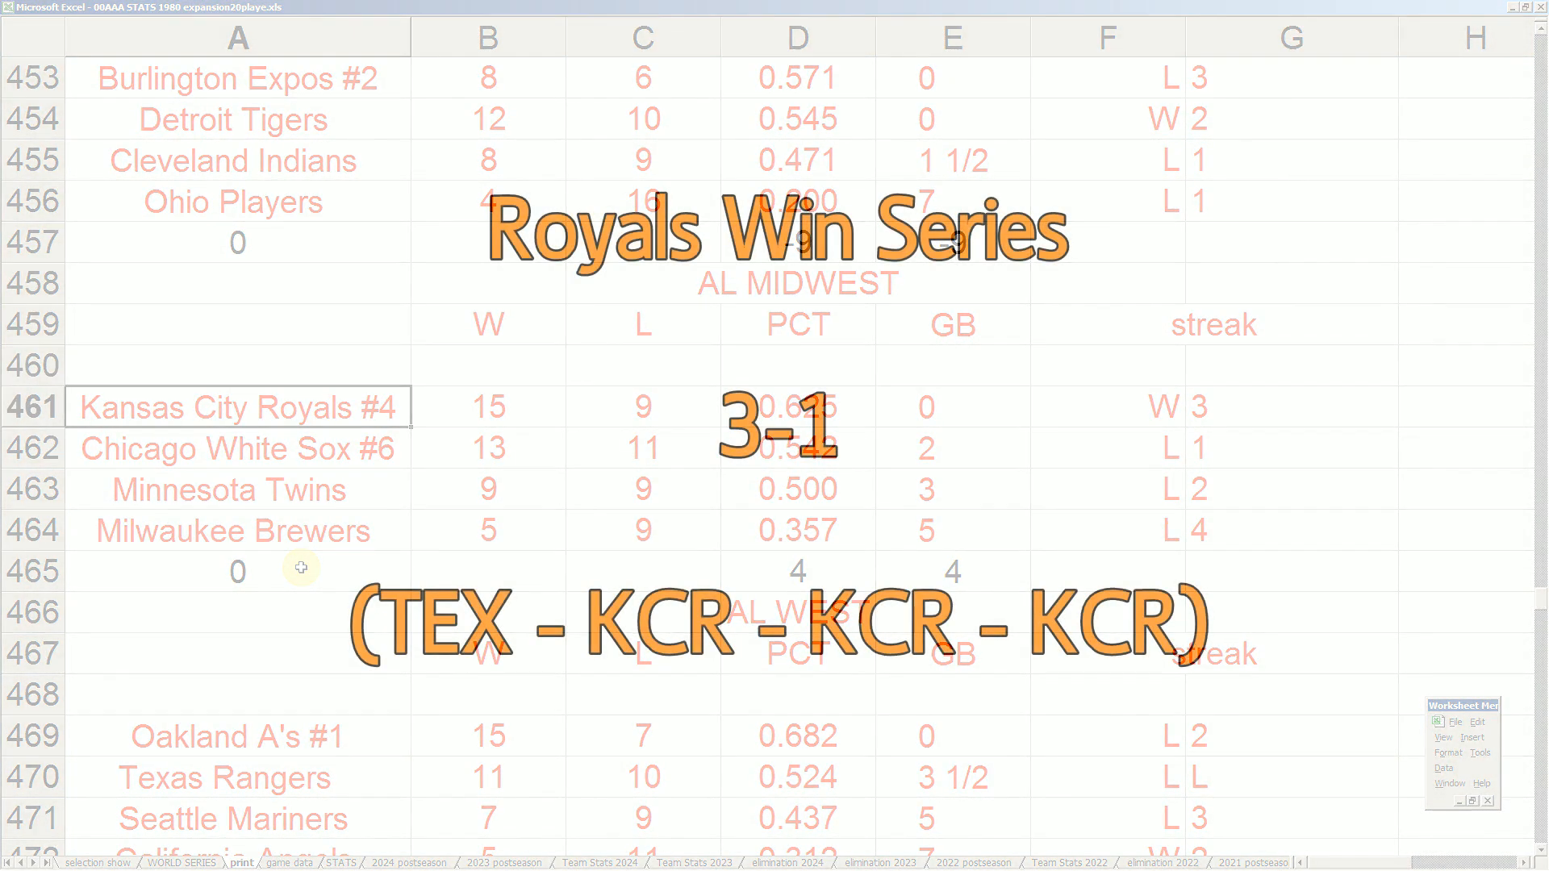